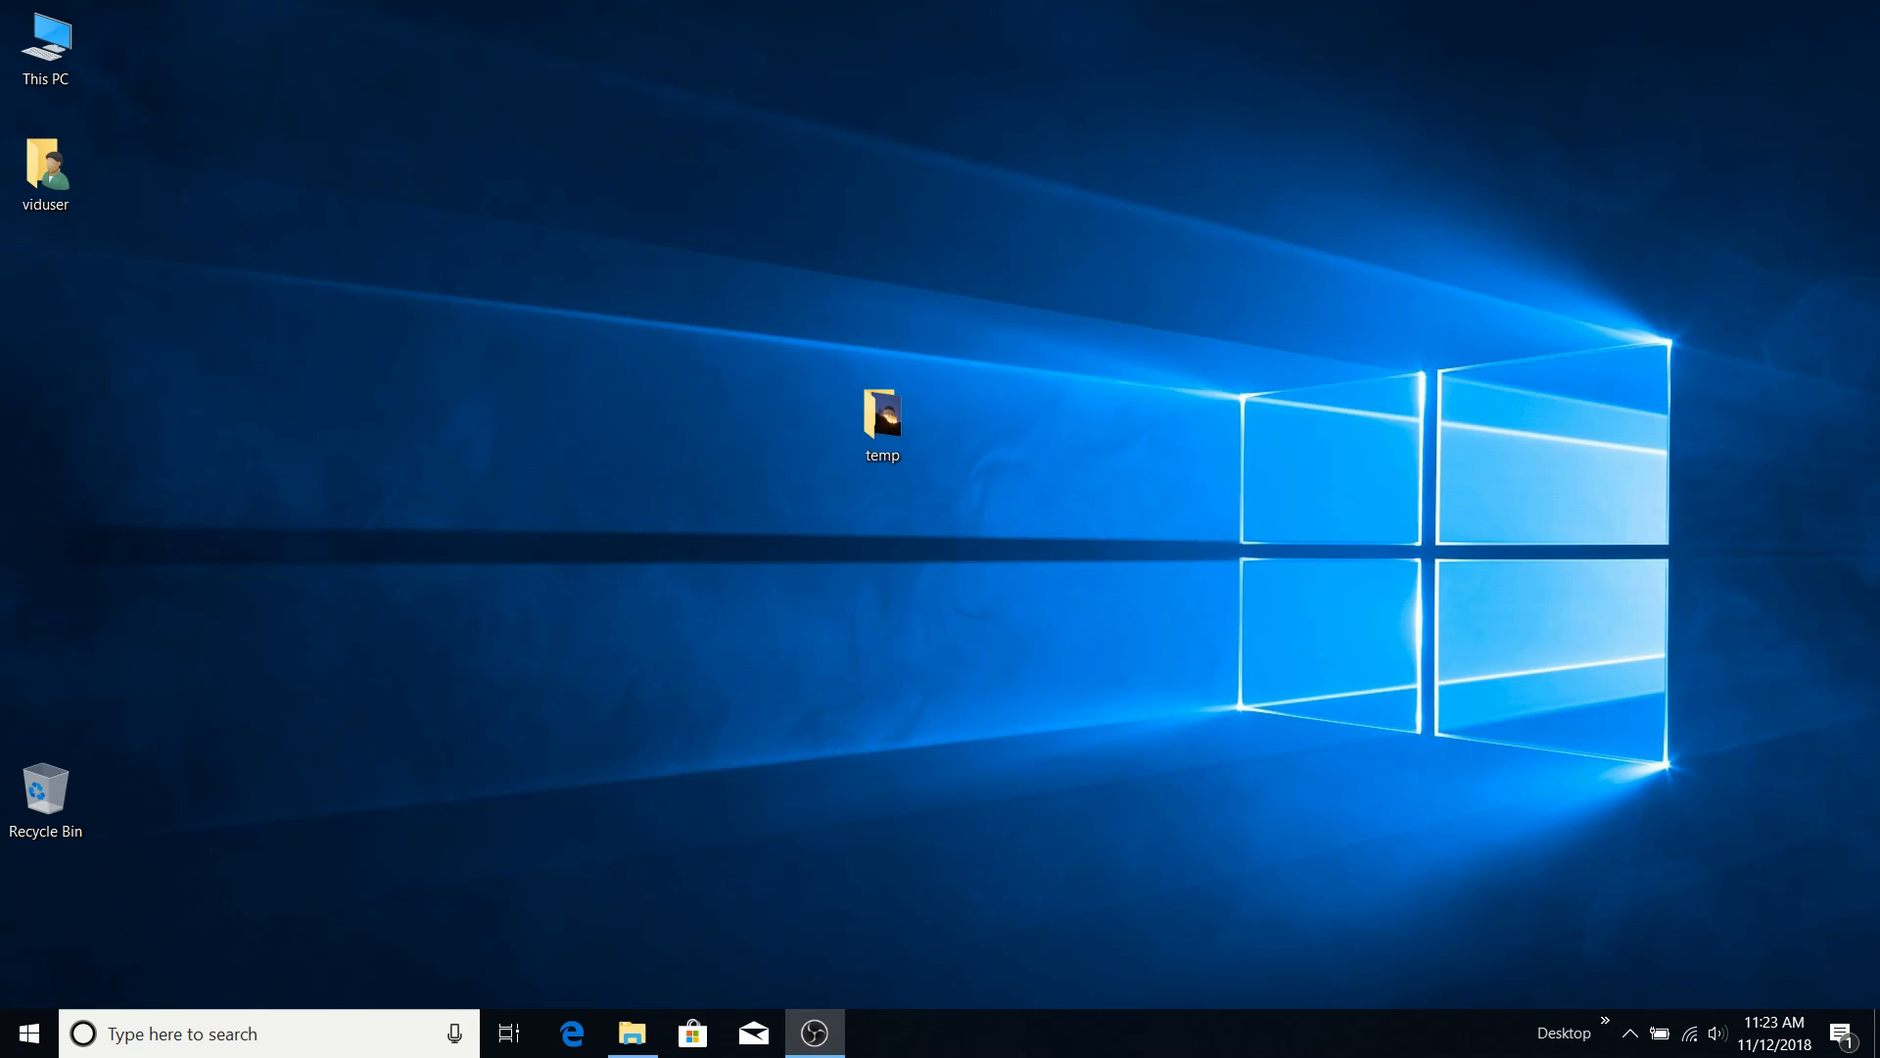
# Open the properties of the temp folder on the desktop.
pyautogui.rightClick(877, 437)
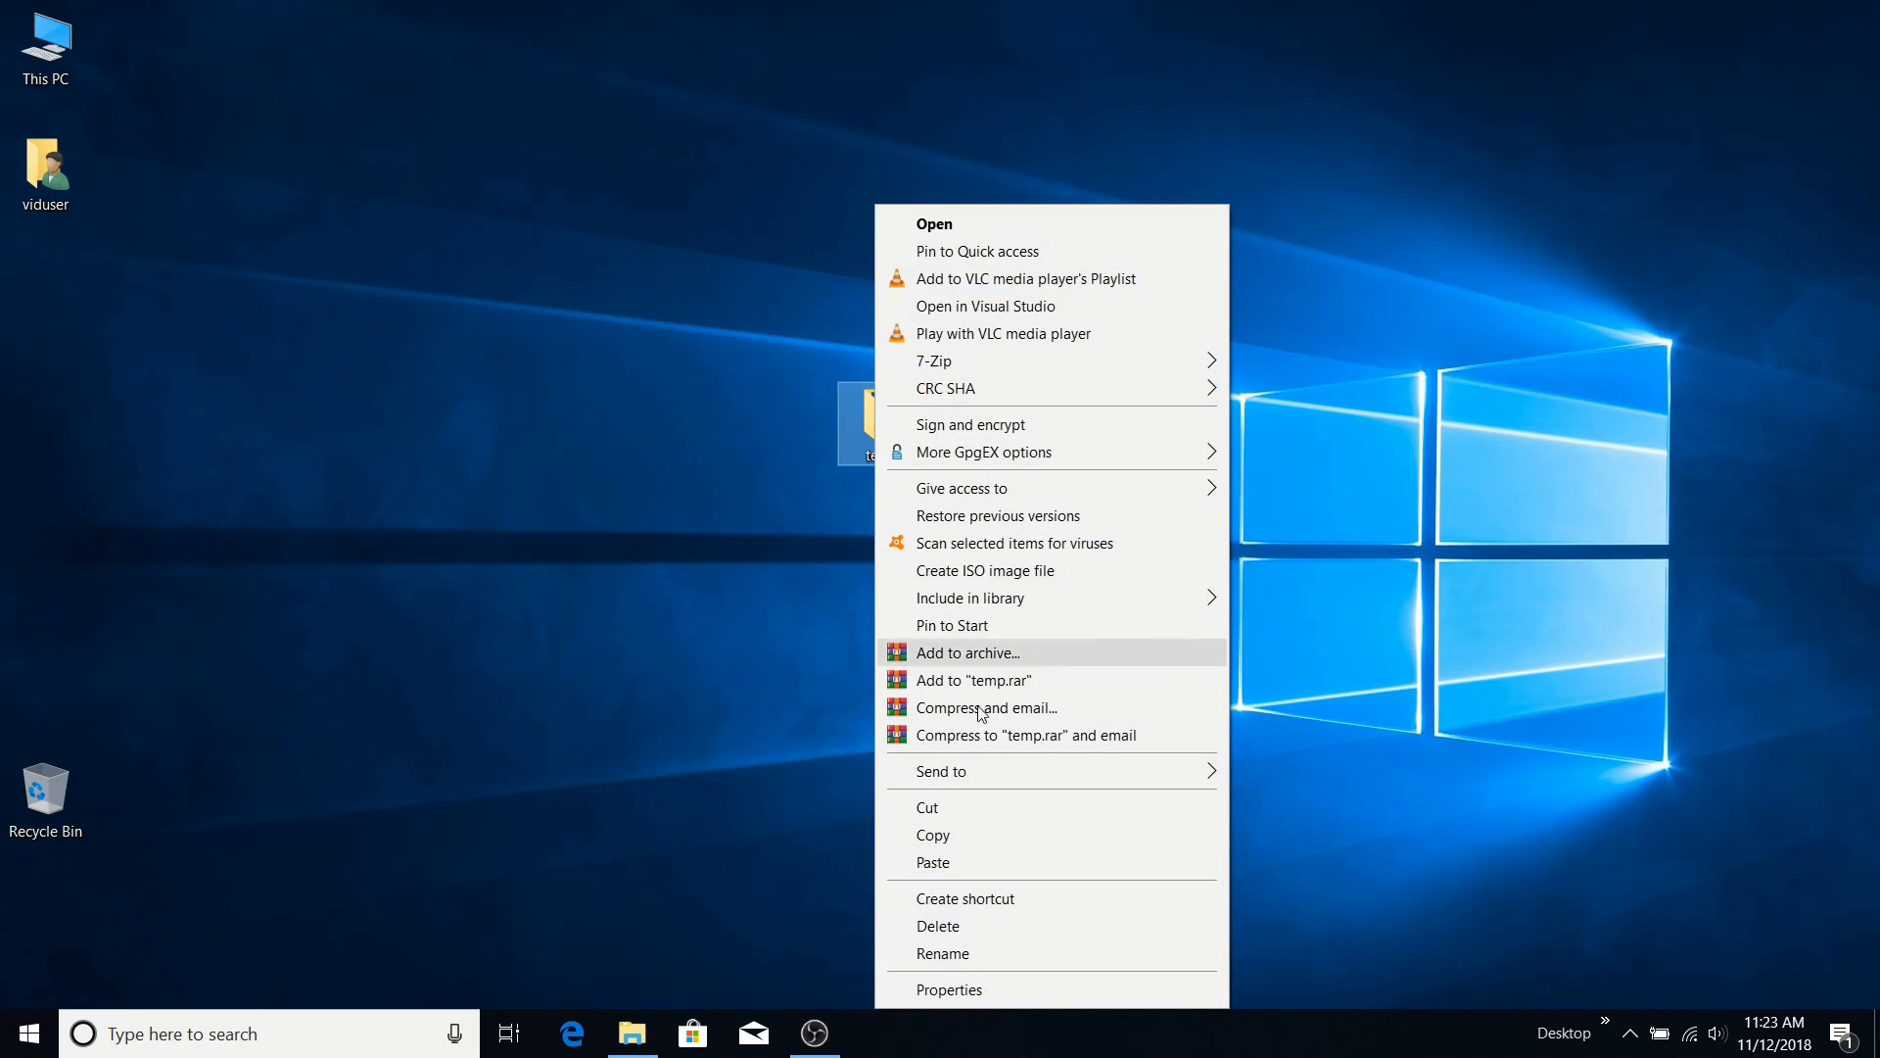
pyautogui.click(967, 991)
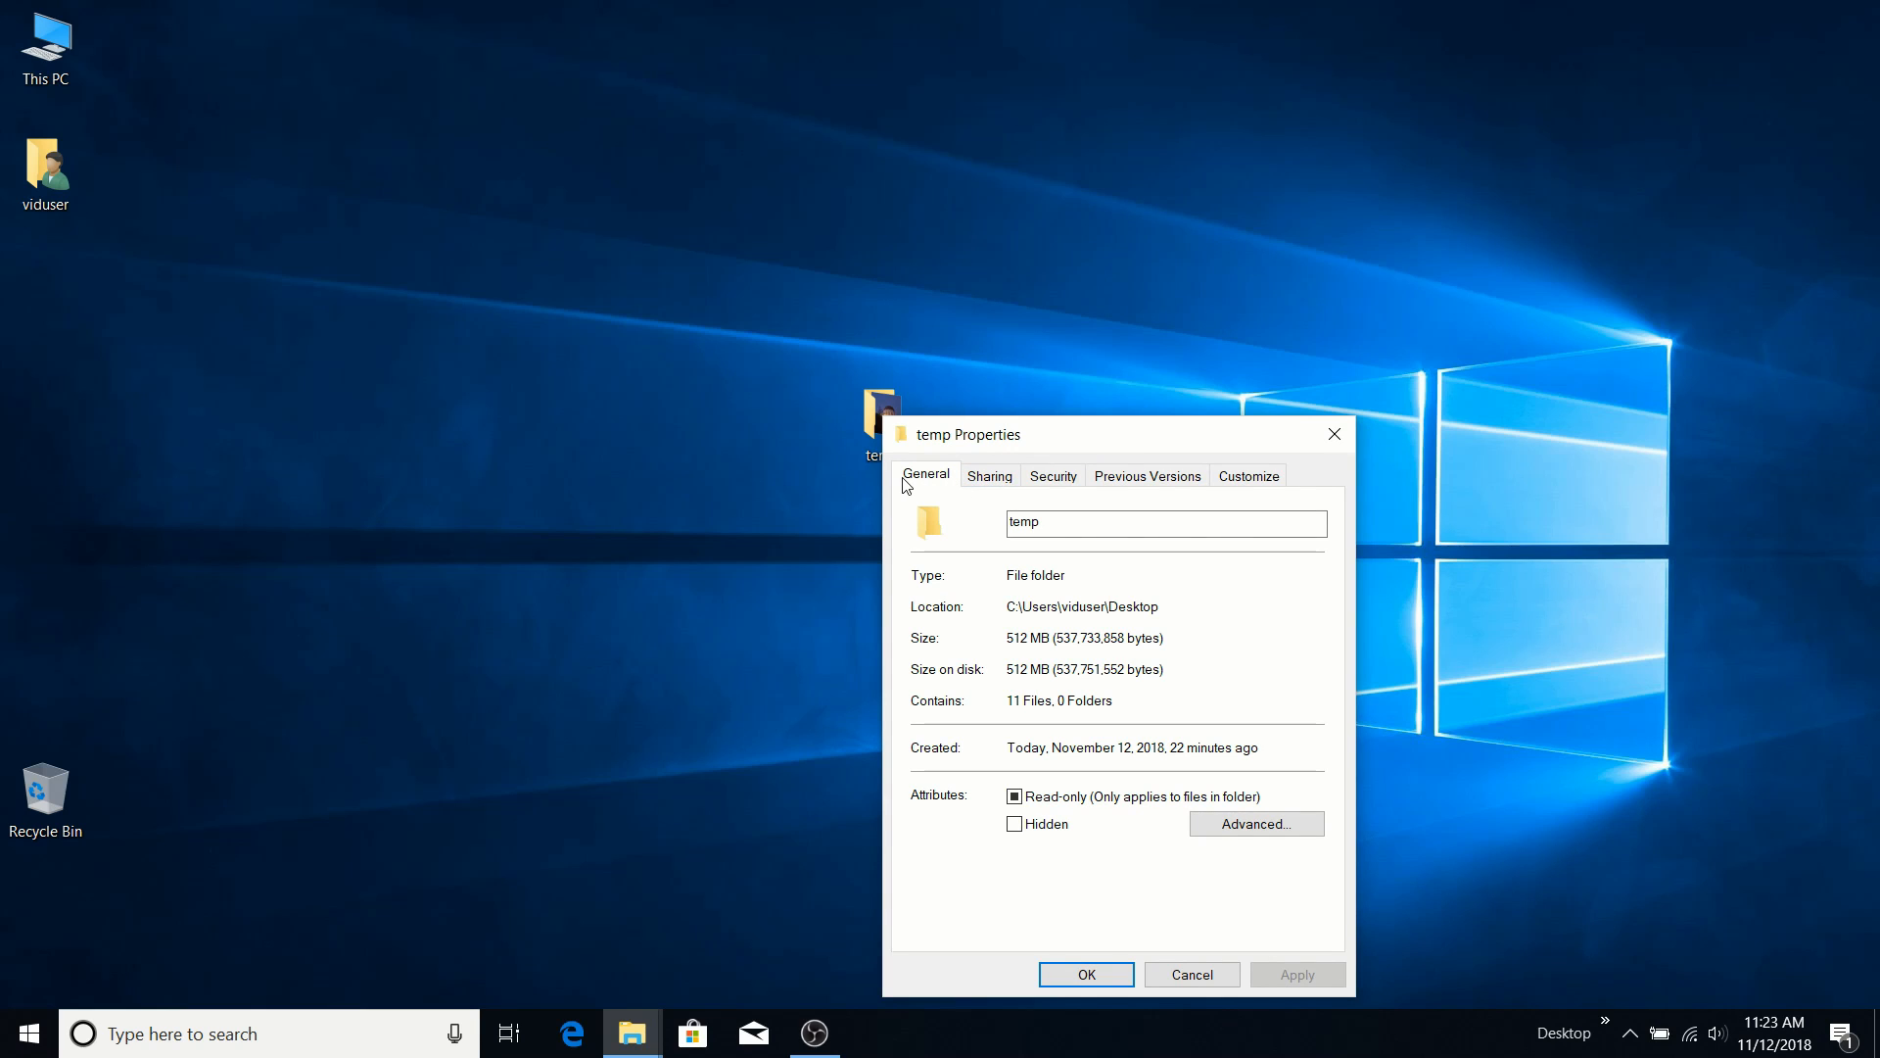
# Try adding "folder" to the temp folder's name in its general properties, removing the added text again.
pyautogui.click(1077, 522)
pyautogui.write('folder')
pyautogui.press('BackSpace')
pyautogui.press('BackSpace')
pyautogui.press('BackSpace')
pyautogui.press('BackSpace')
pyautogui.press('BackSpace')
pyautogui.click(1075, 578)
# Open This PC in a file window and bring up the advanced view settings of its folder options.
pyautogui.doubleClick(56, 62)
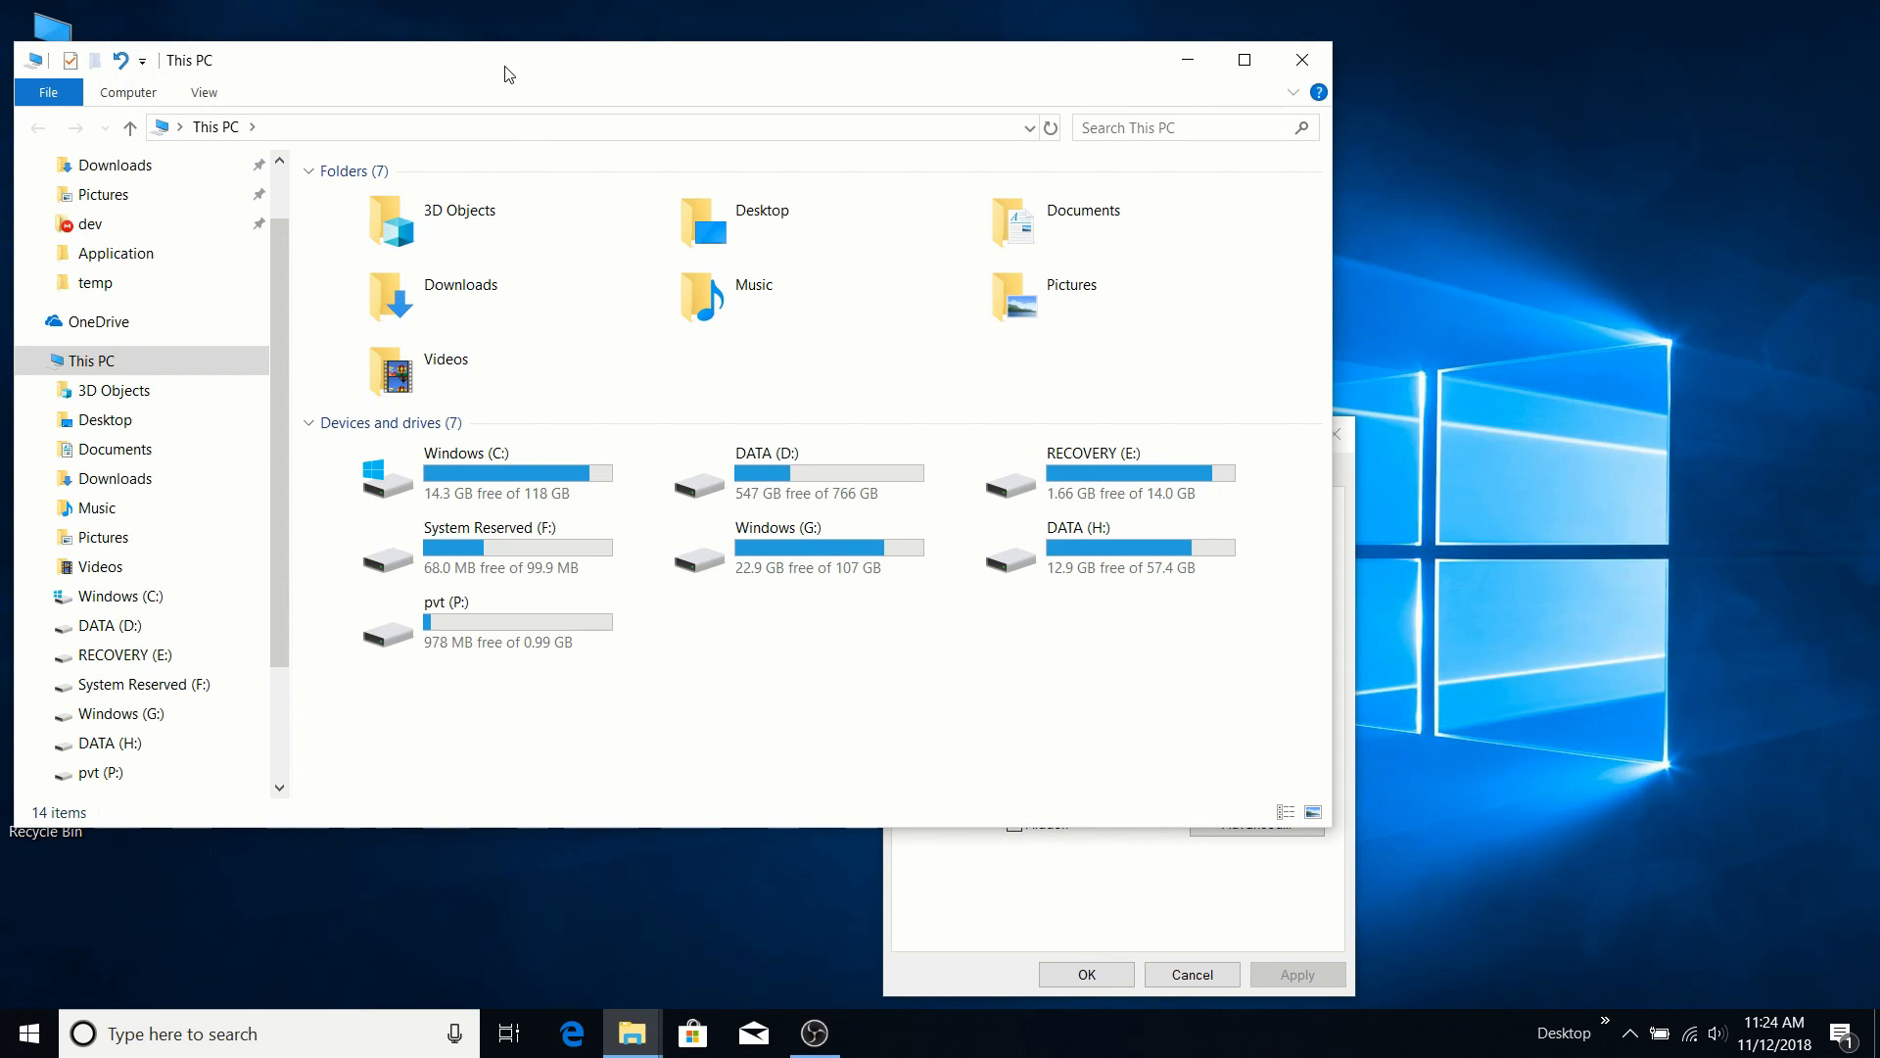
pyautogui.moveTo(505, 64); pyautogui.dragTo(738, 73)
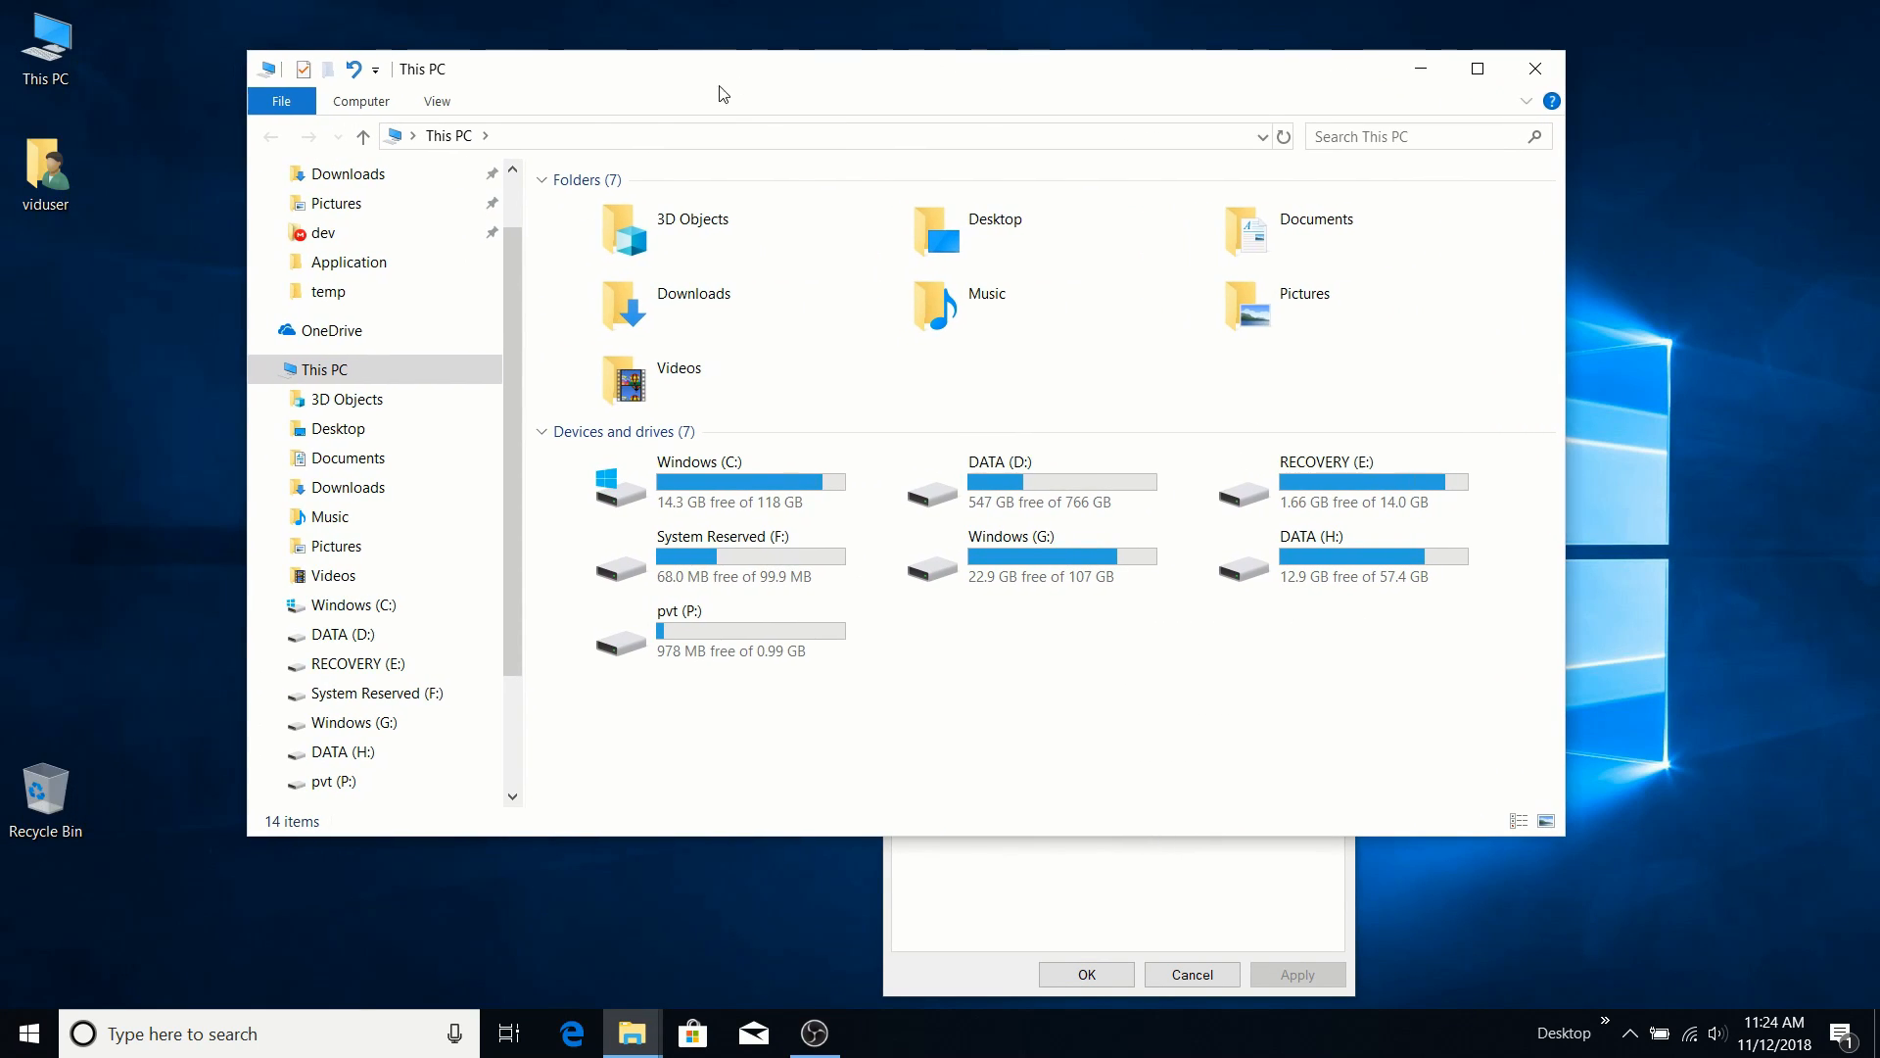
pyautogui.click(437, 102)
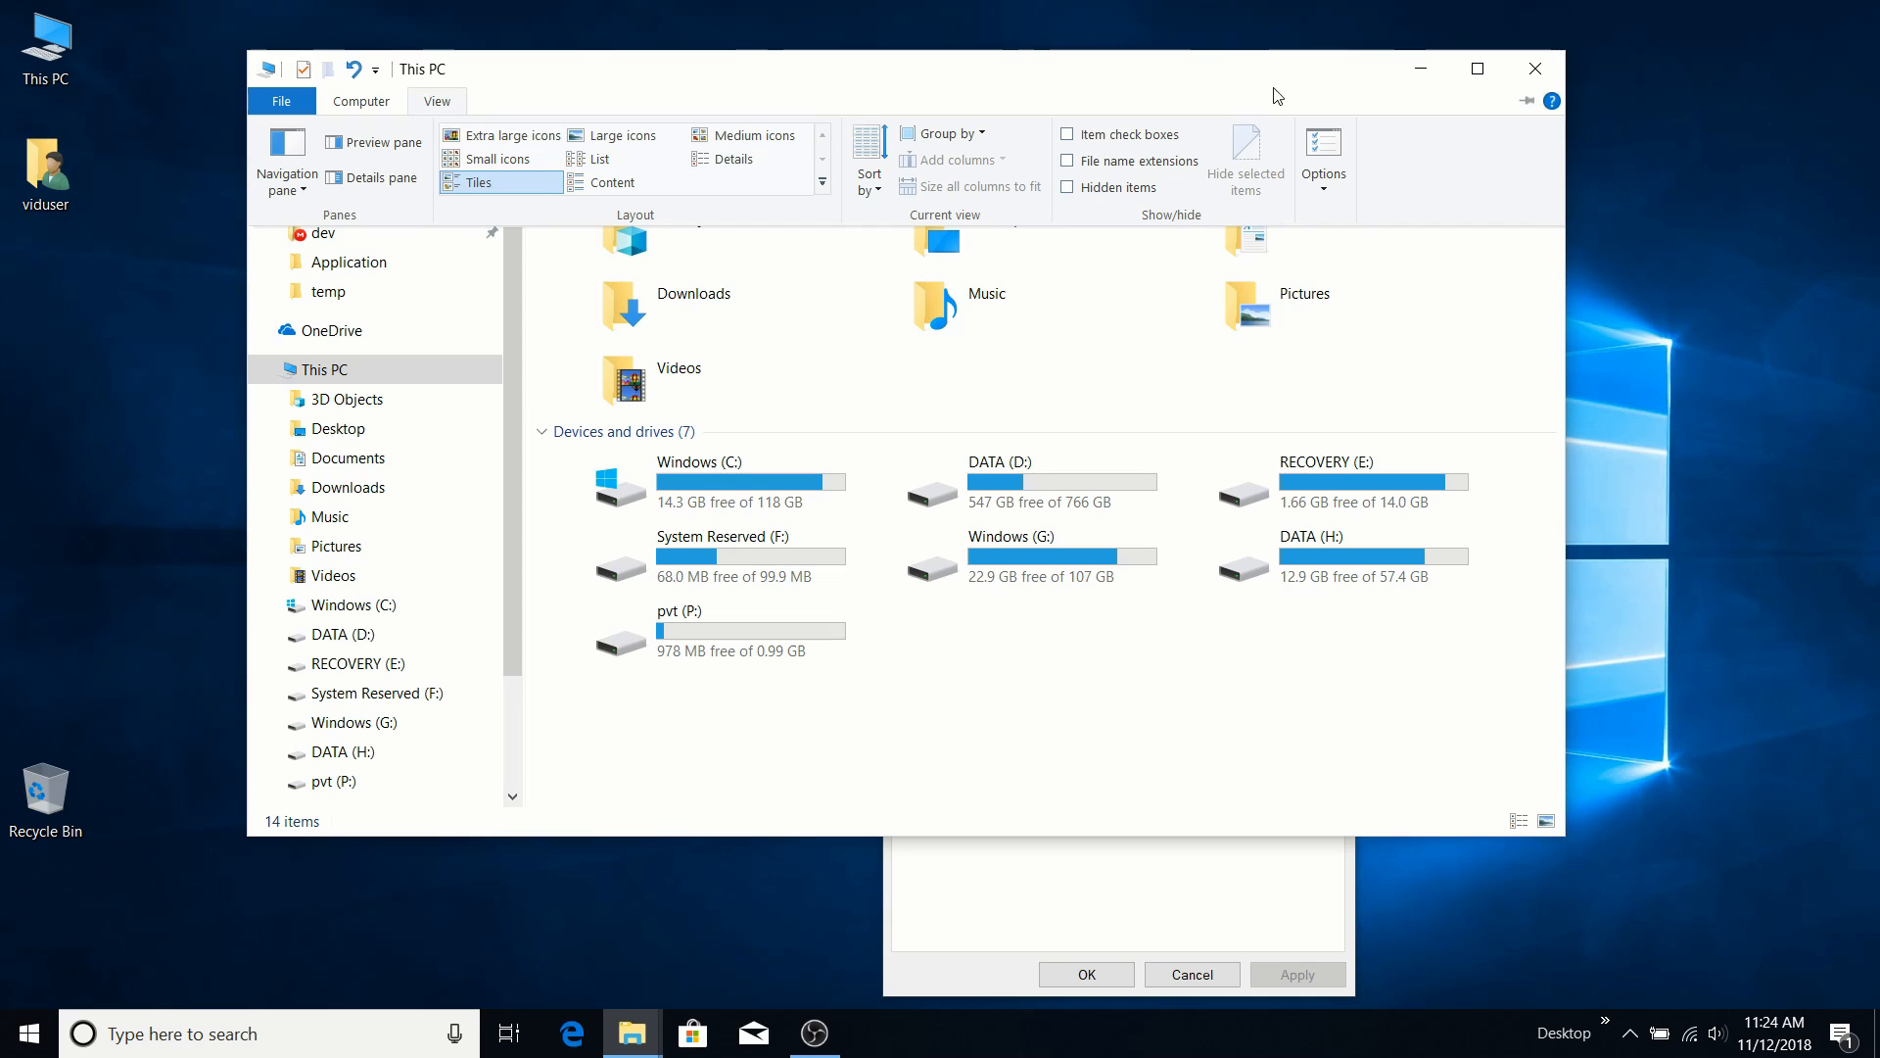
pyautogui.click(1319, 158)
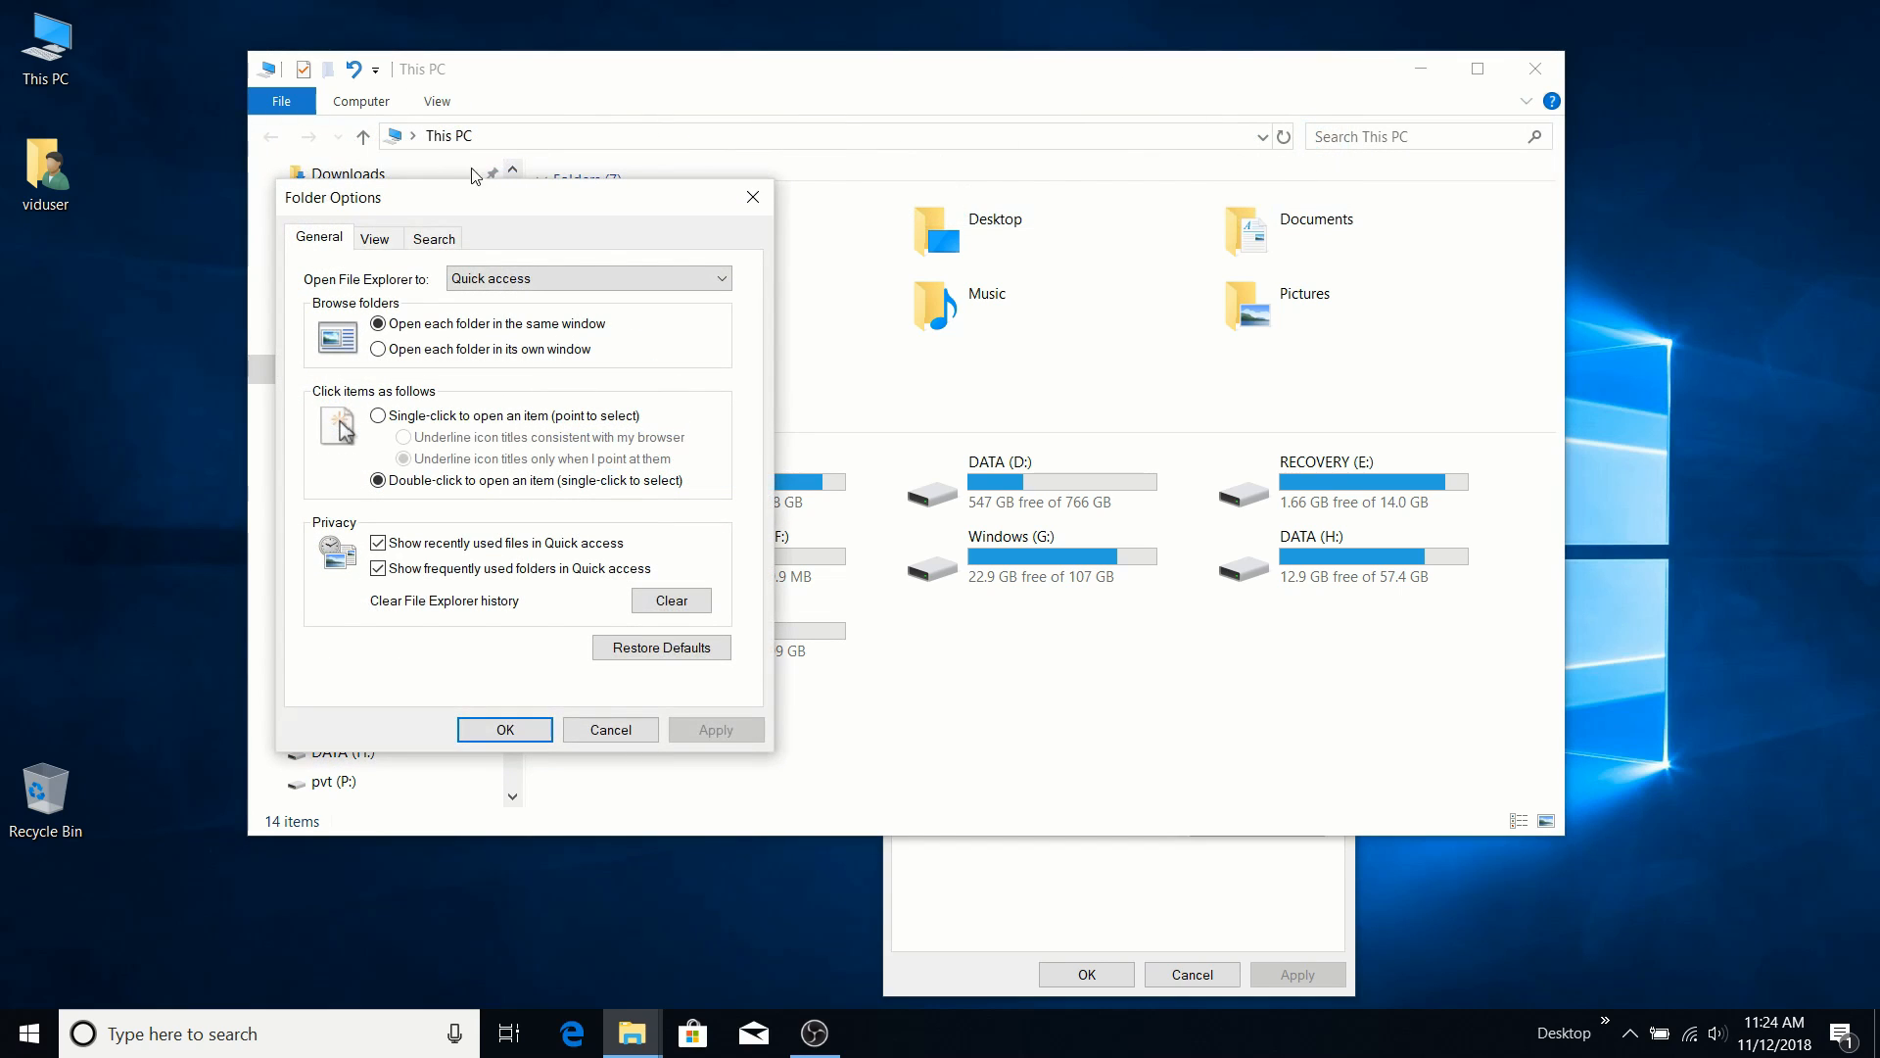
pyautogui.click(372, 245)
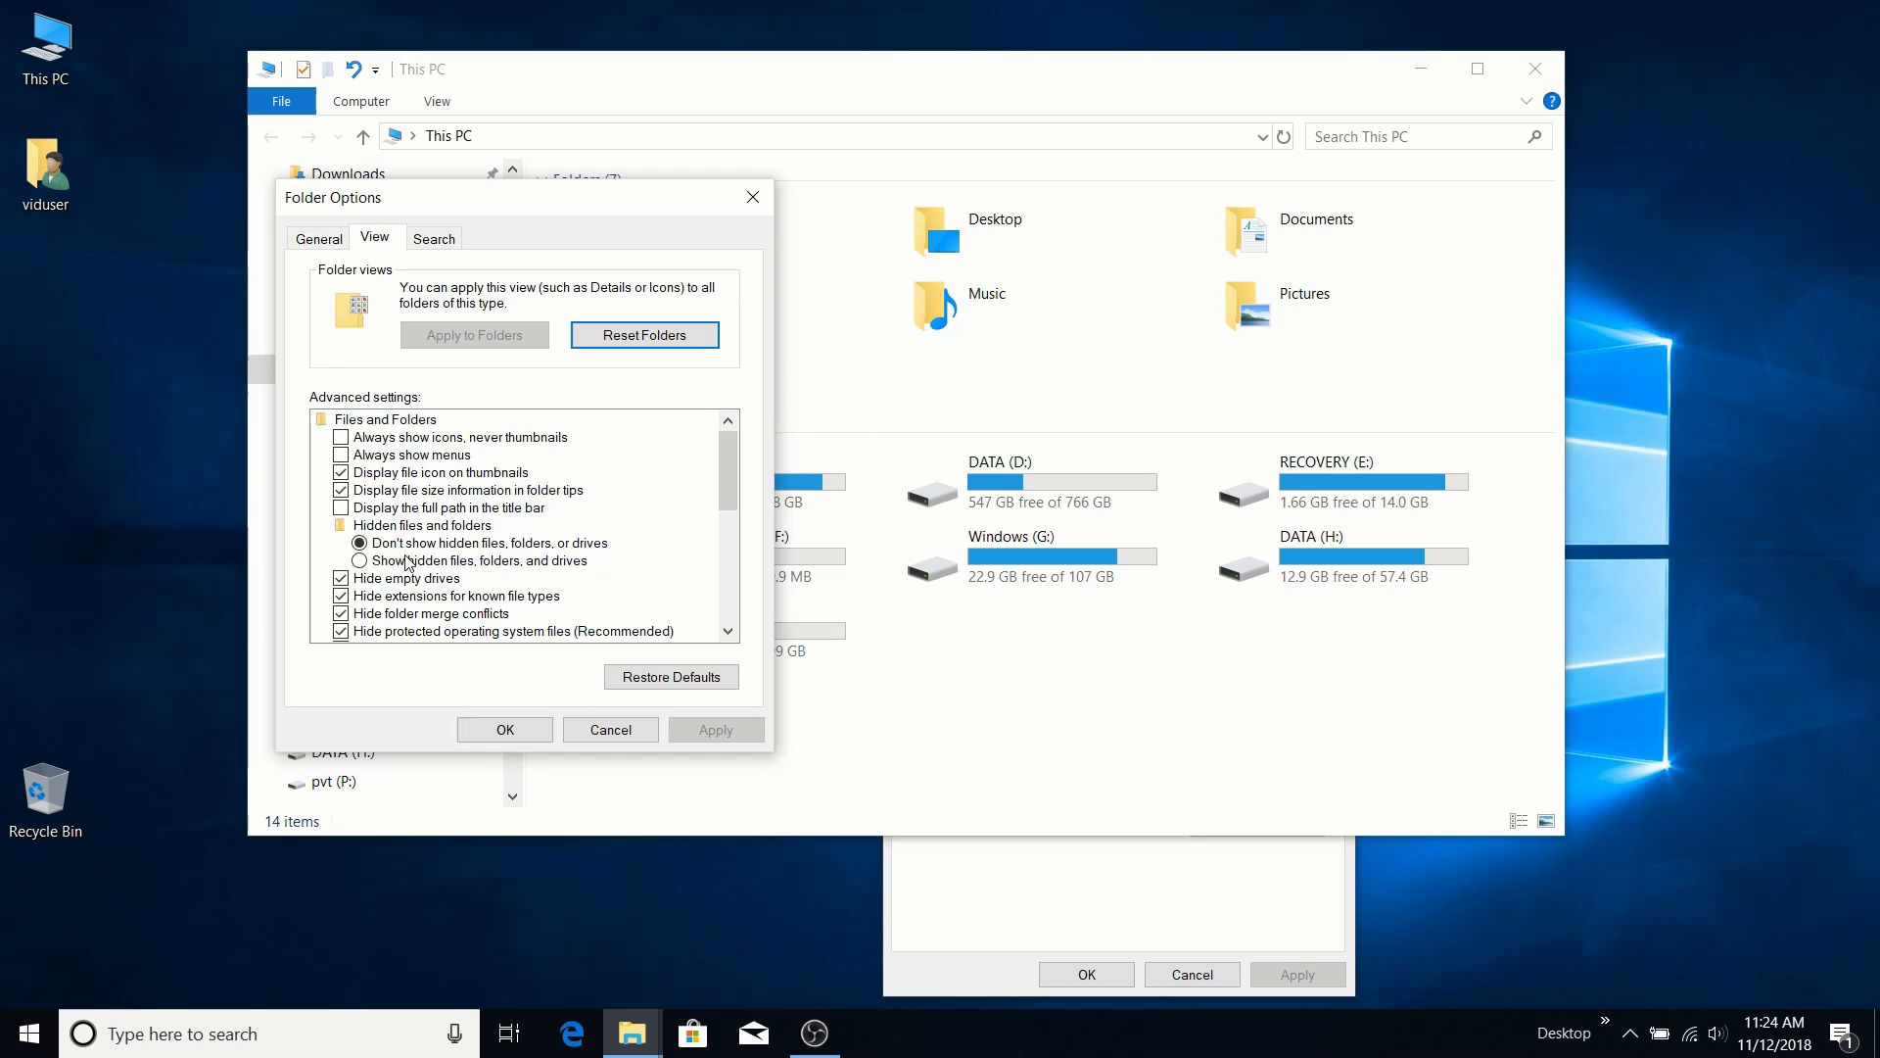
# Try the setting to show hidden files, folders, and drives, discard the change, and close the This PC window.
pyautogui.click(473, 564)
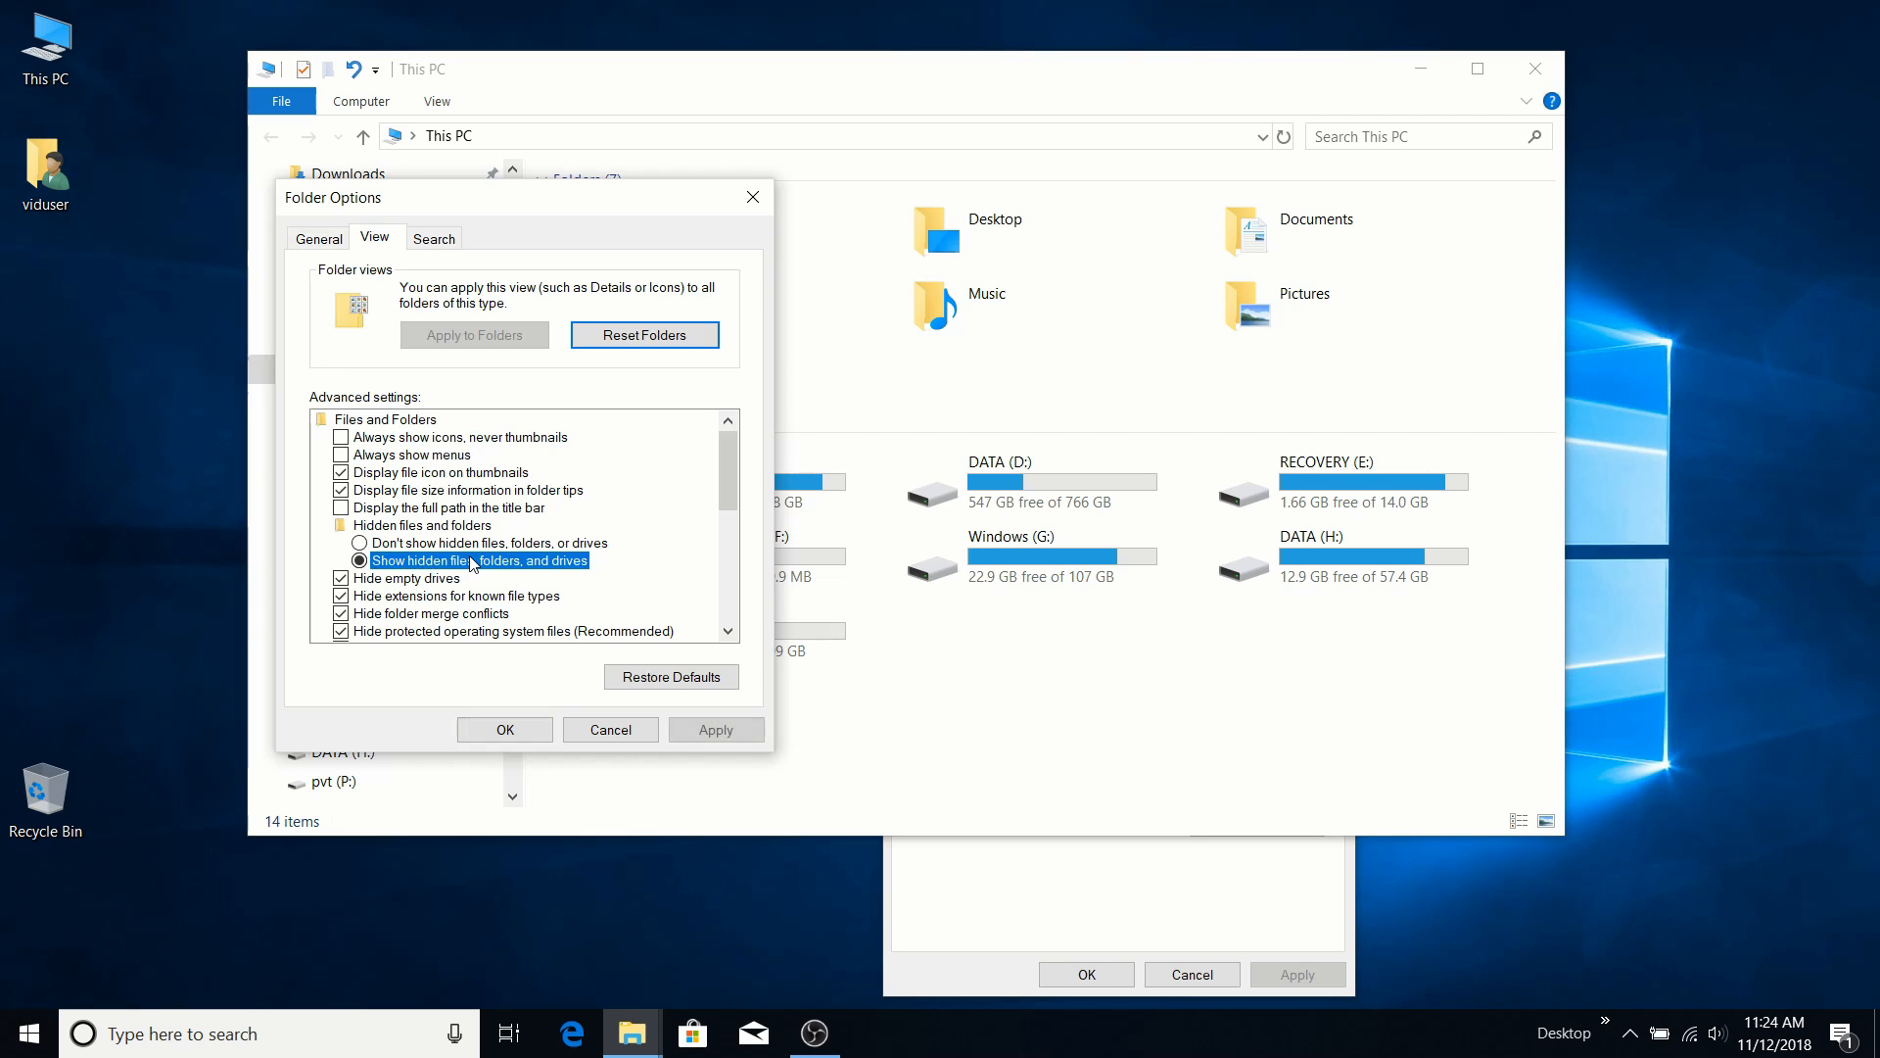
pyautogui.click(410, 544)
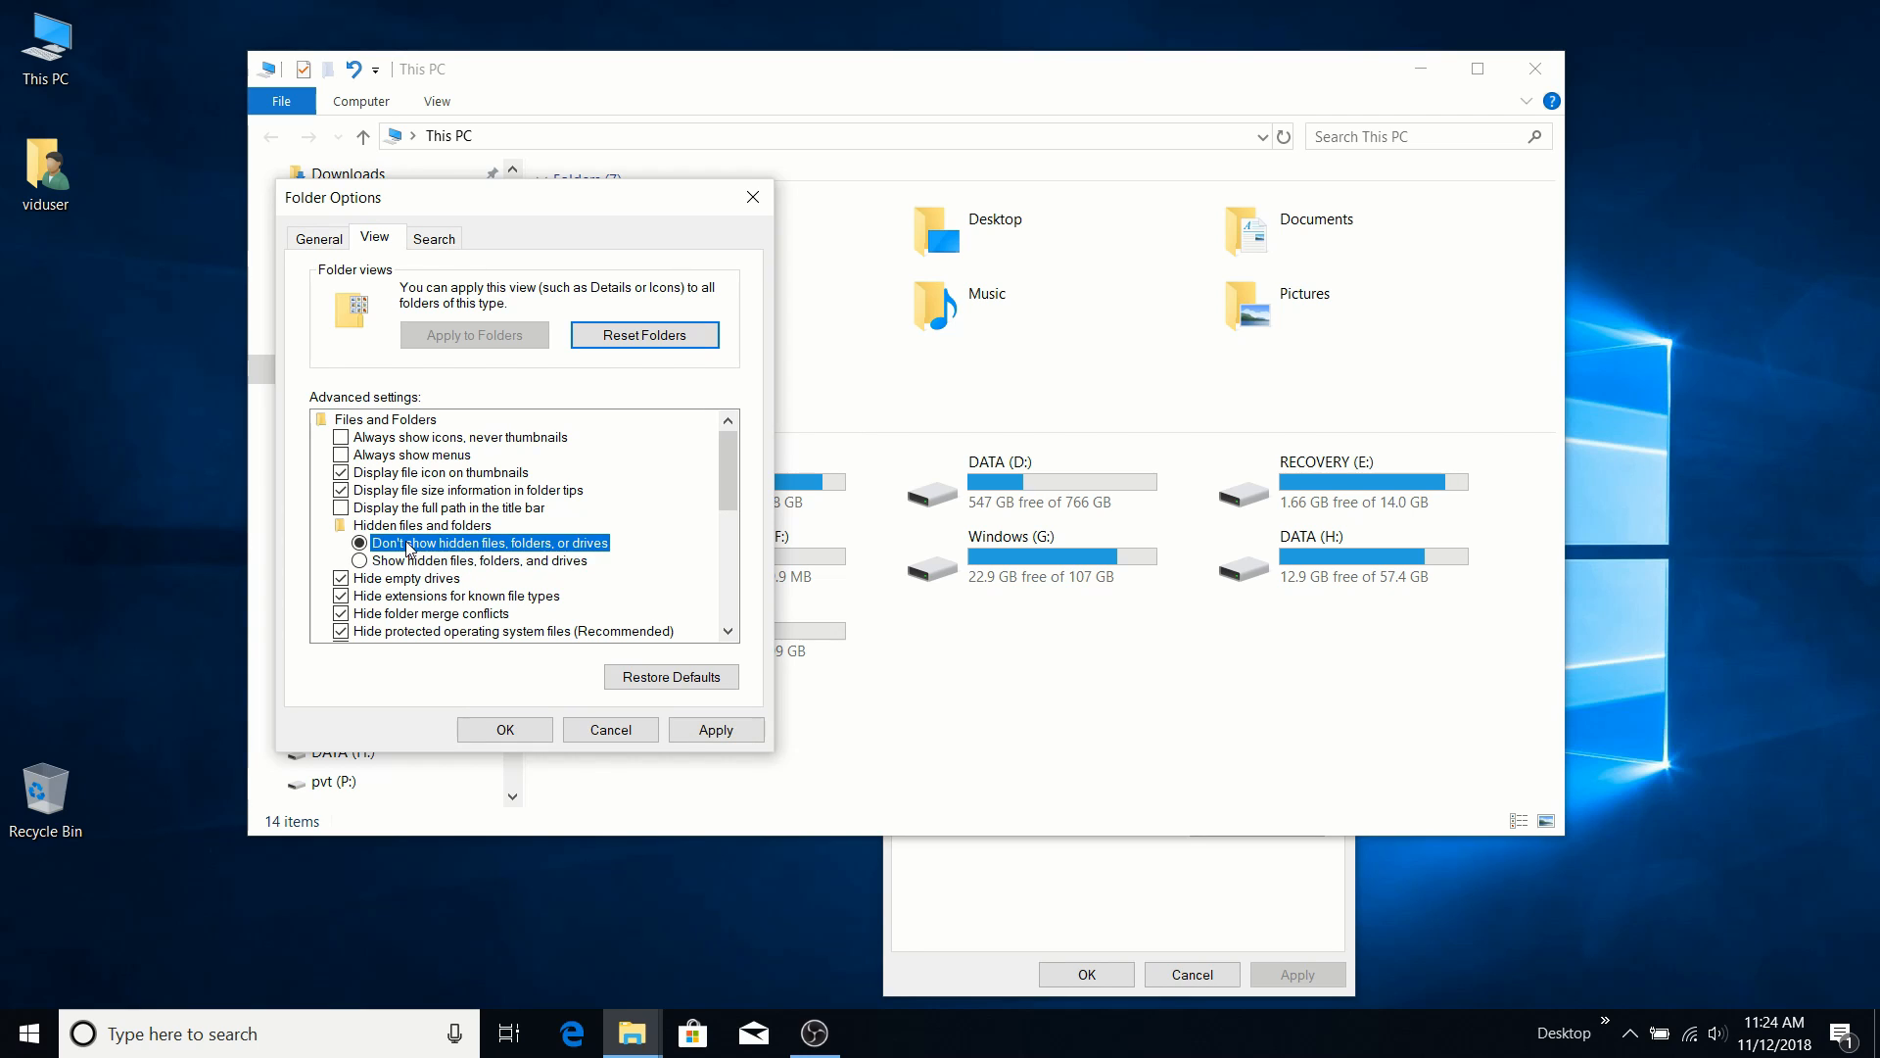
pyautogui.click(624, 728)
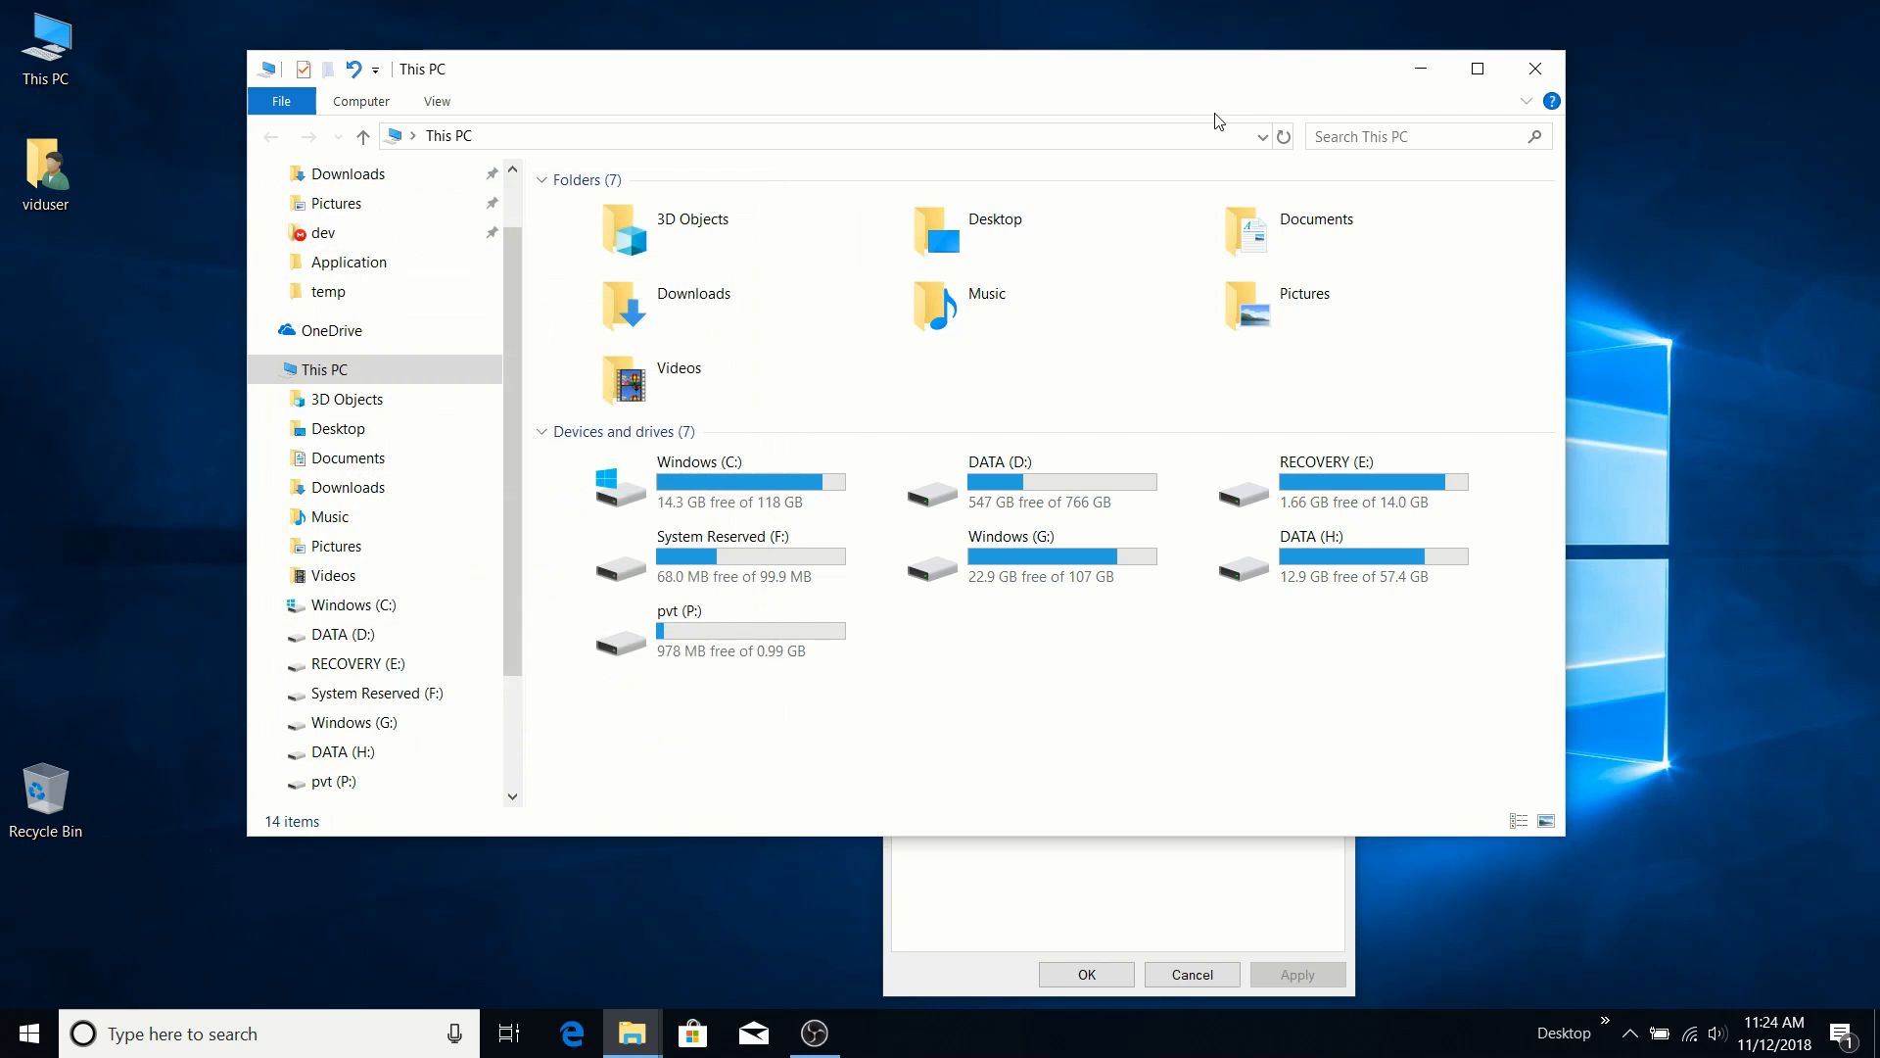
pyautogui.click(1524, 78)
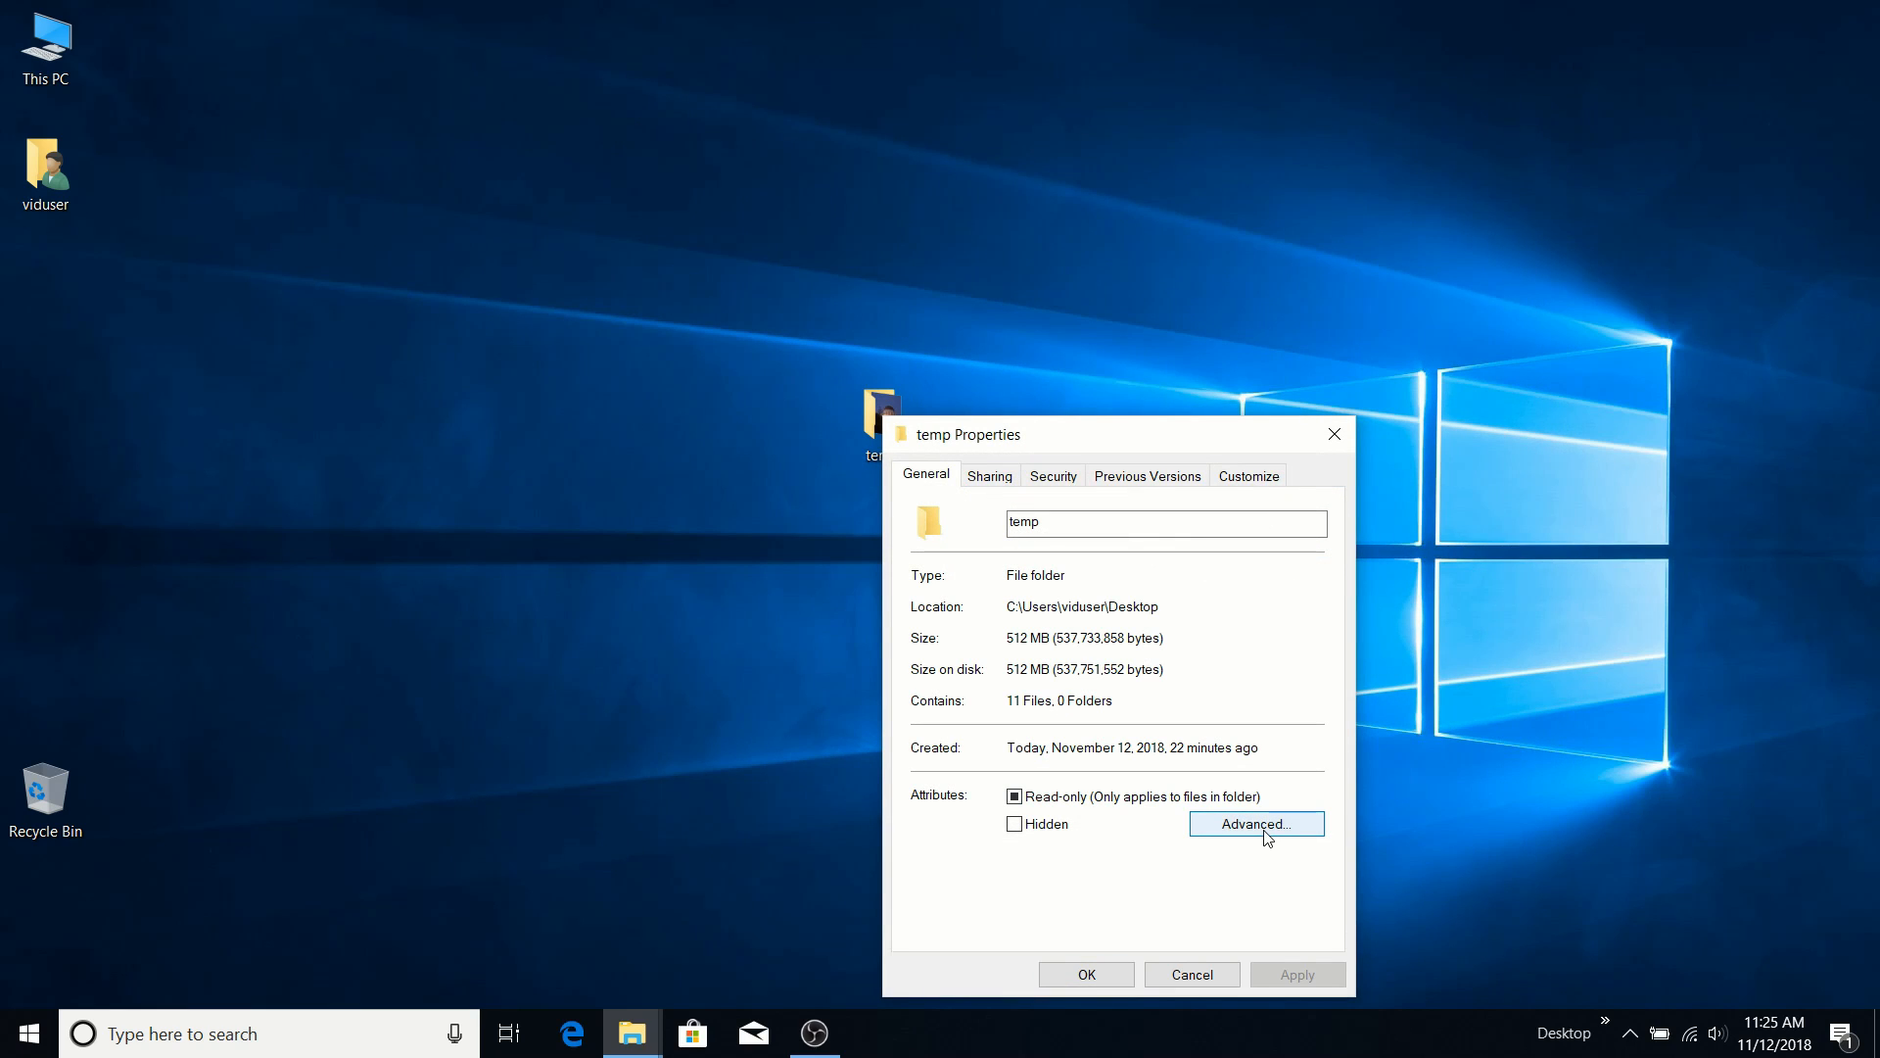
# Examine the temp folder's advanced archive, index, compression and encryption attributes, leaving them without making changes.
pyautogui.click(1258, 821)
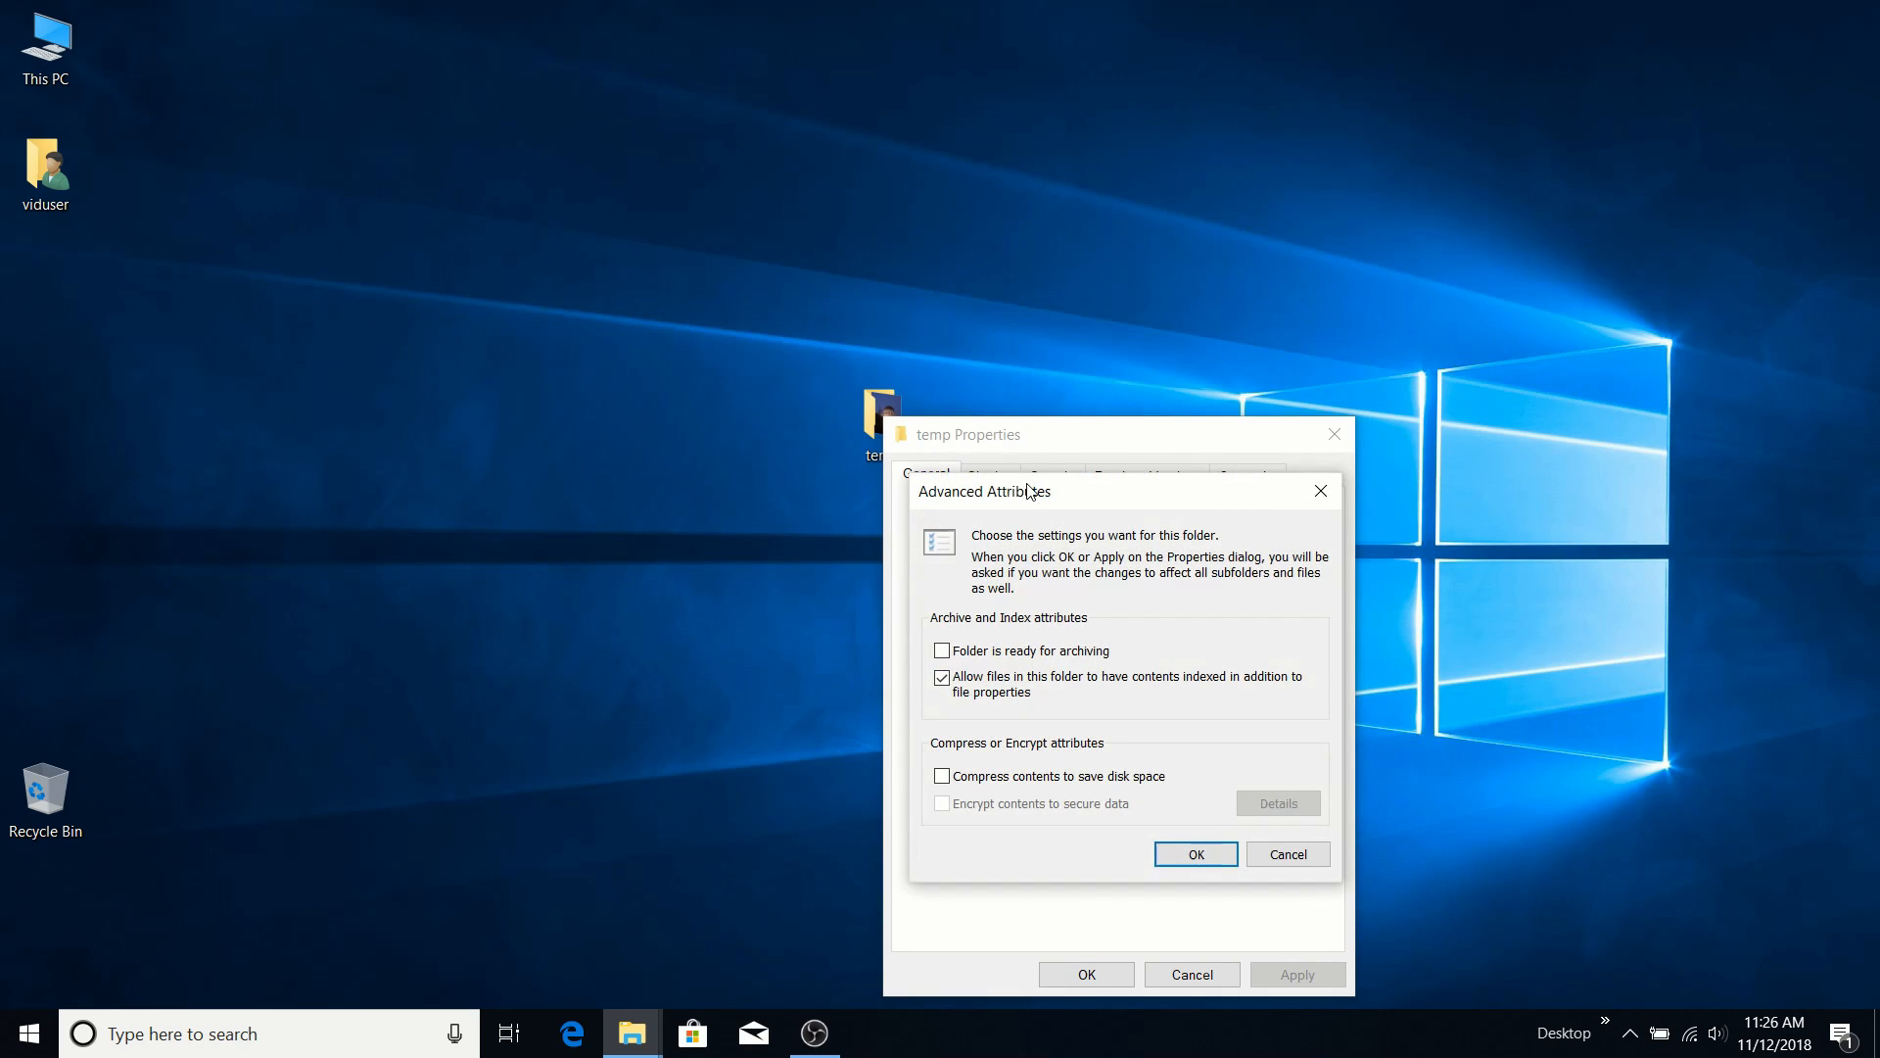
pyautogui.moveTo(1026, 484); pyautogui.dragTo(1016, 473)
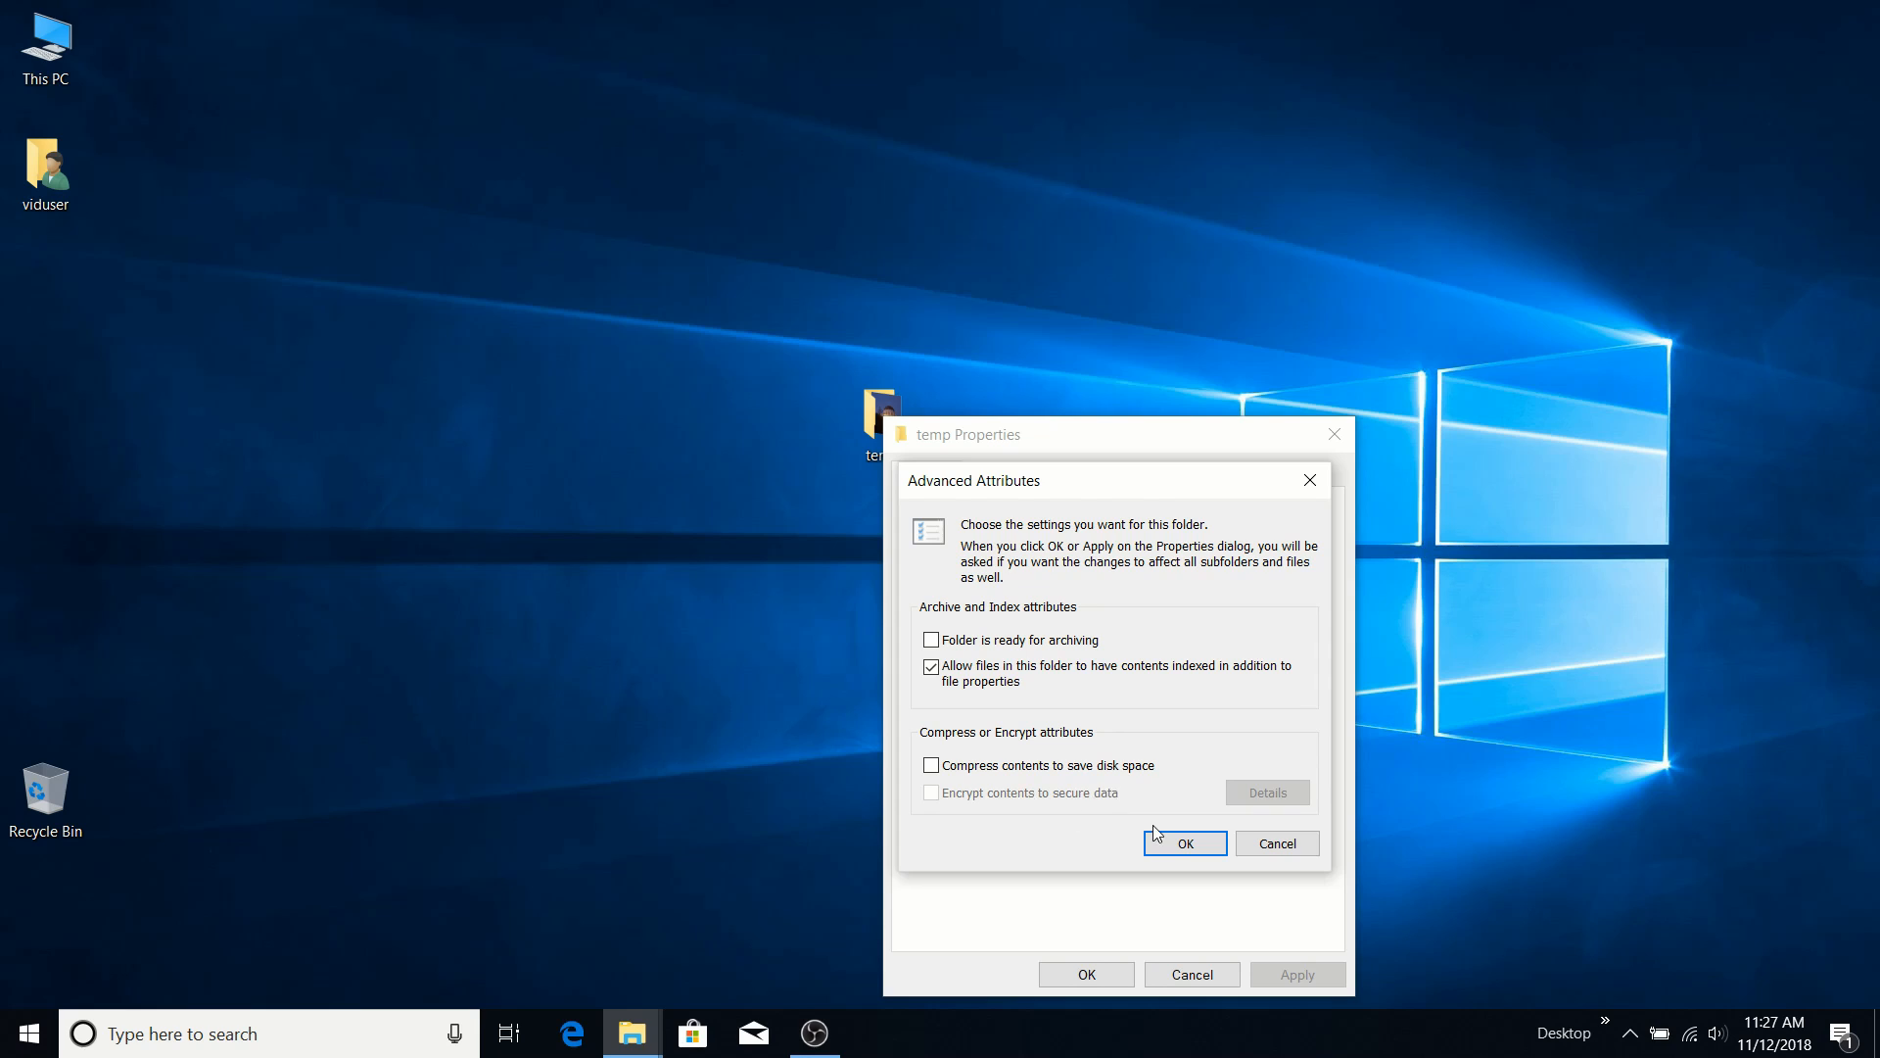
pyautogui.click(1288, 854)
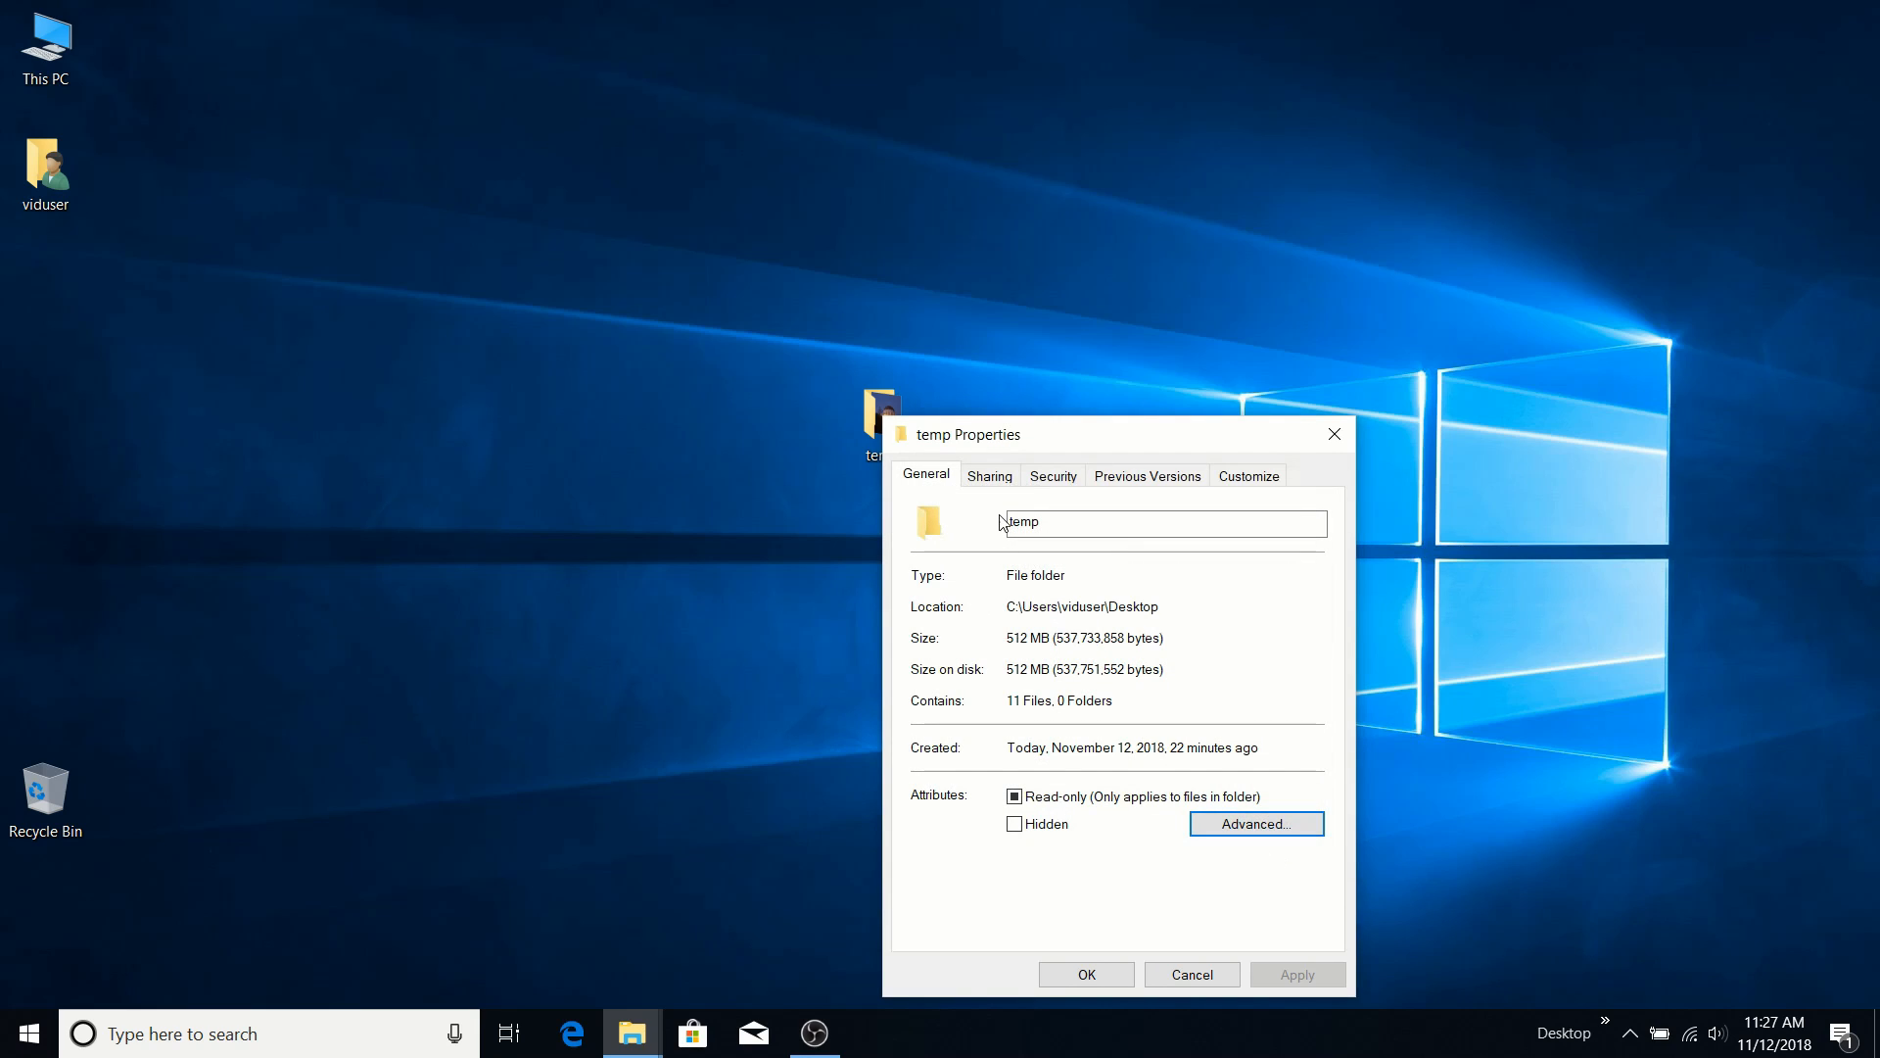
# Examine which people the temp folder can be shared with over the network, and cancel without sharing it.
pyautogui.click(992, 477)
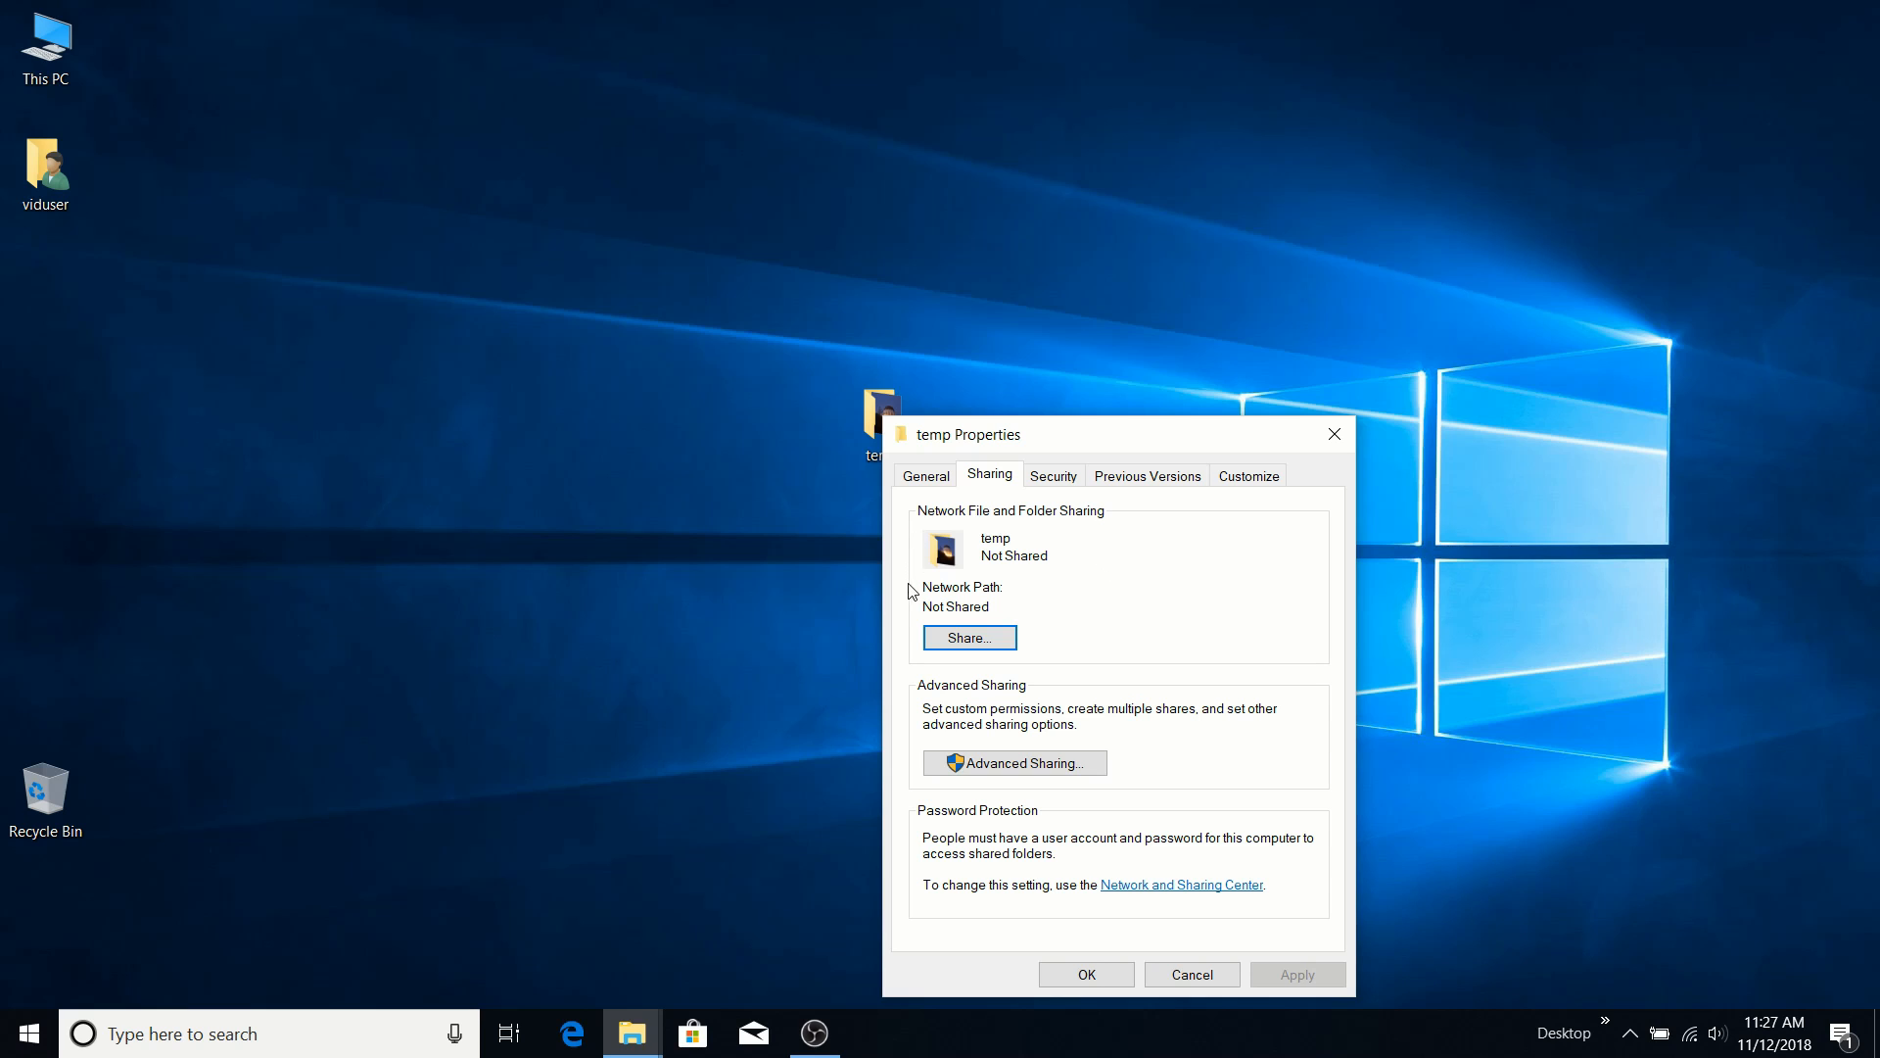
pyautogui.click(999, 638)
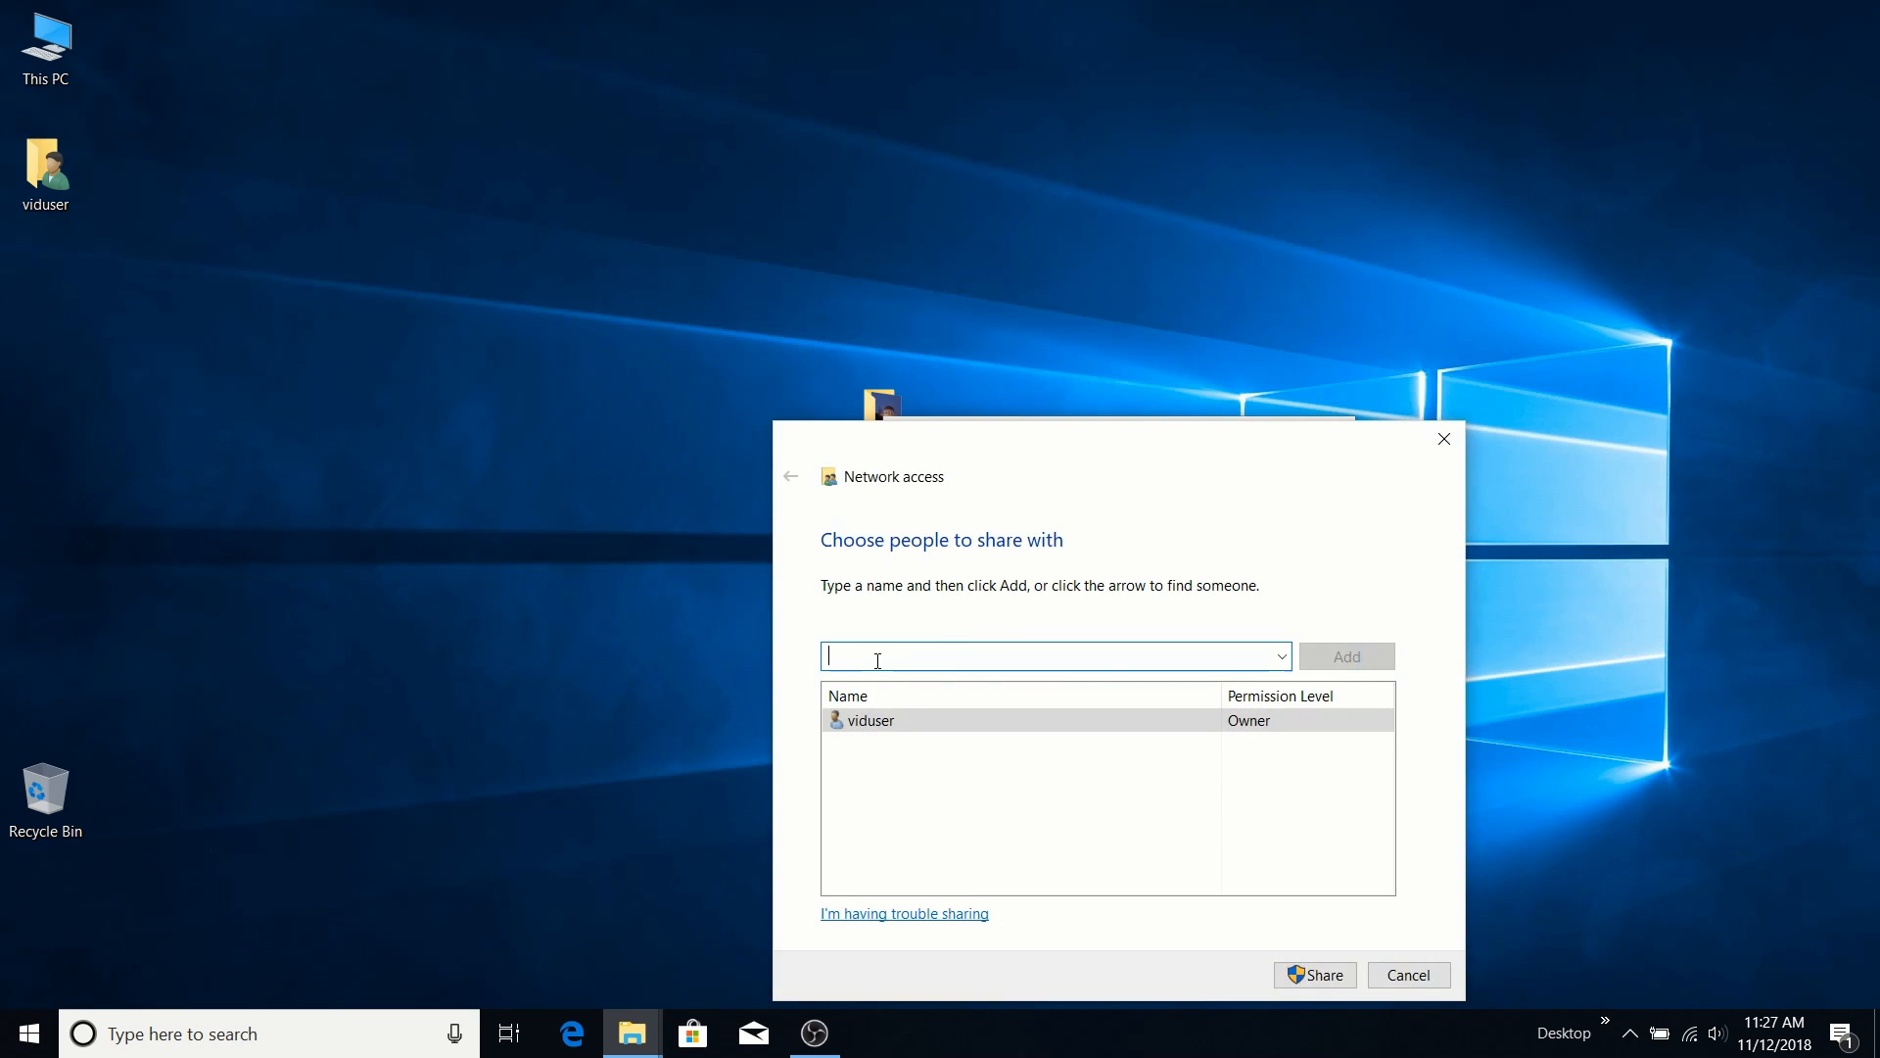
pyautogui.click(1282, 656)
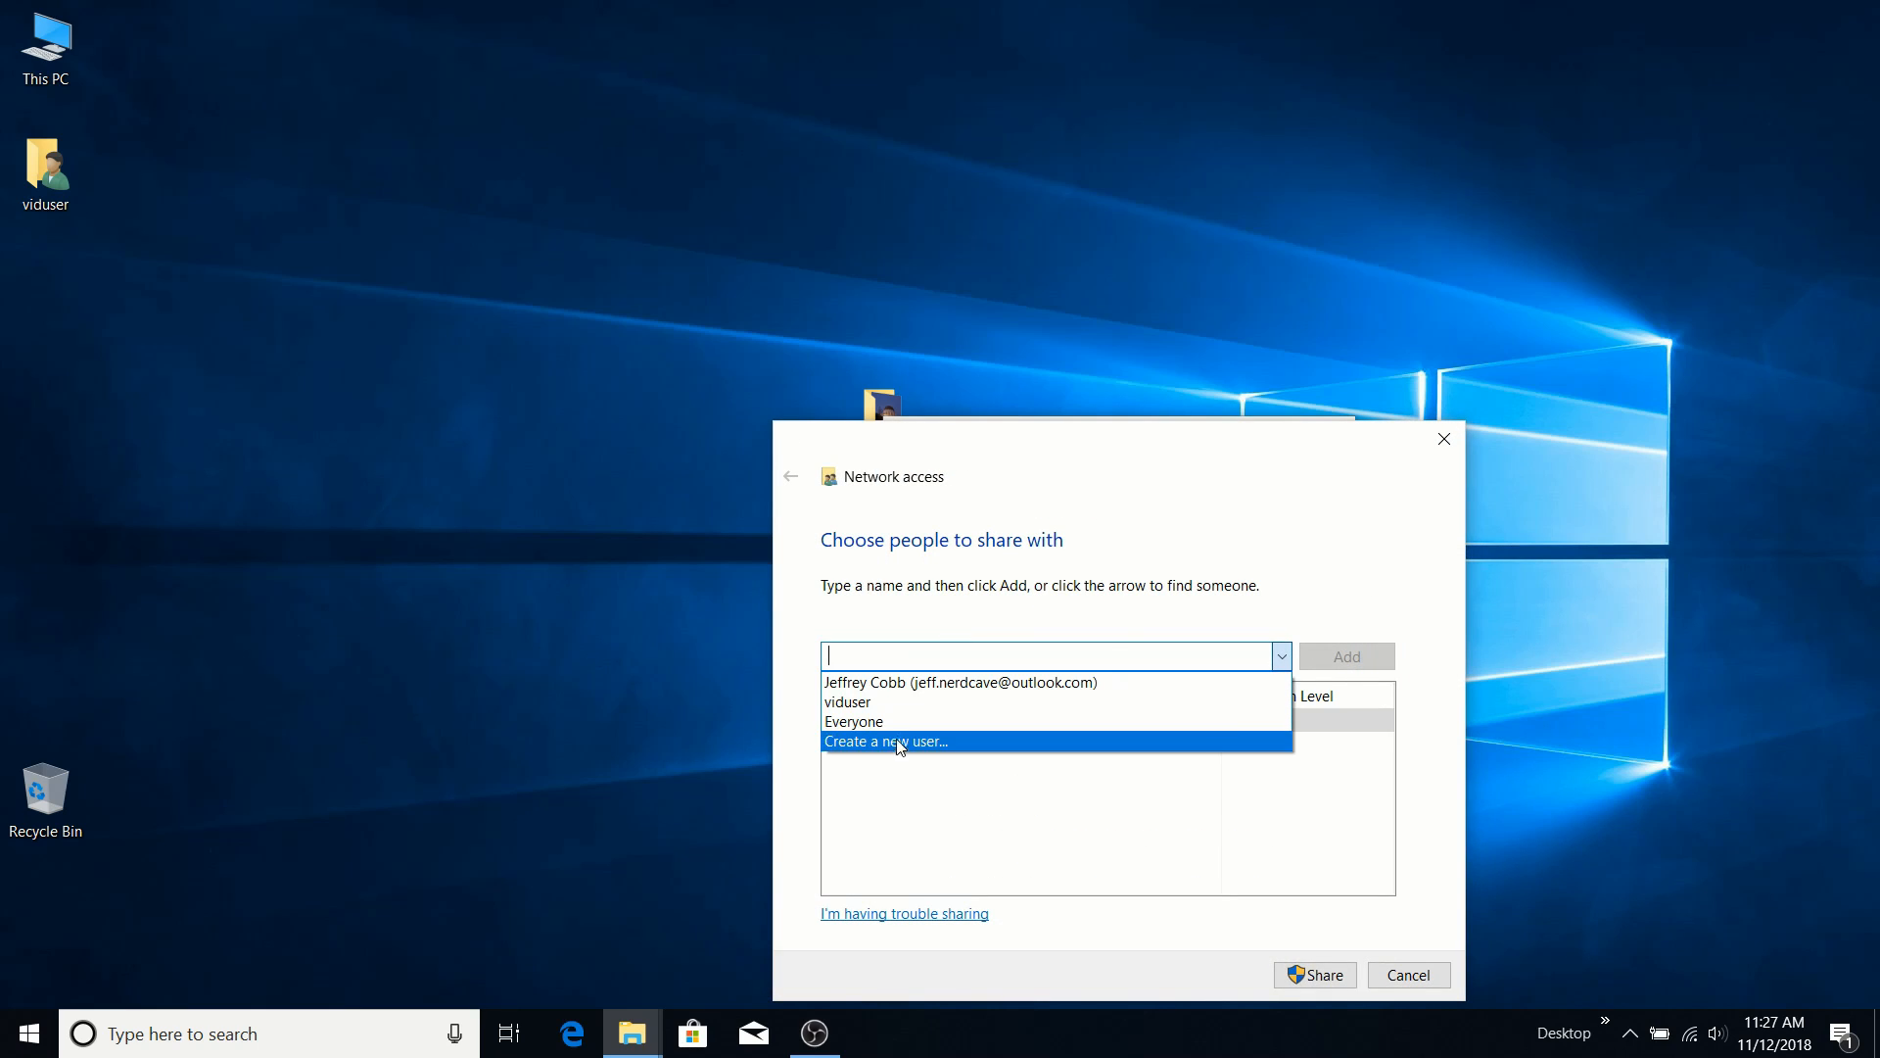
pyautogui.click(1018, 525)
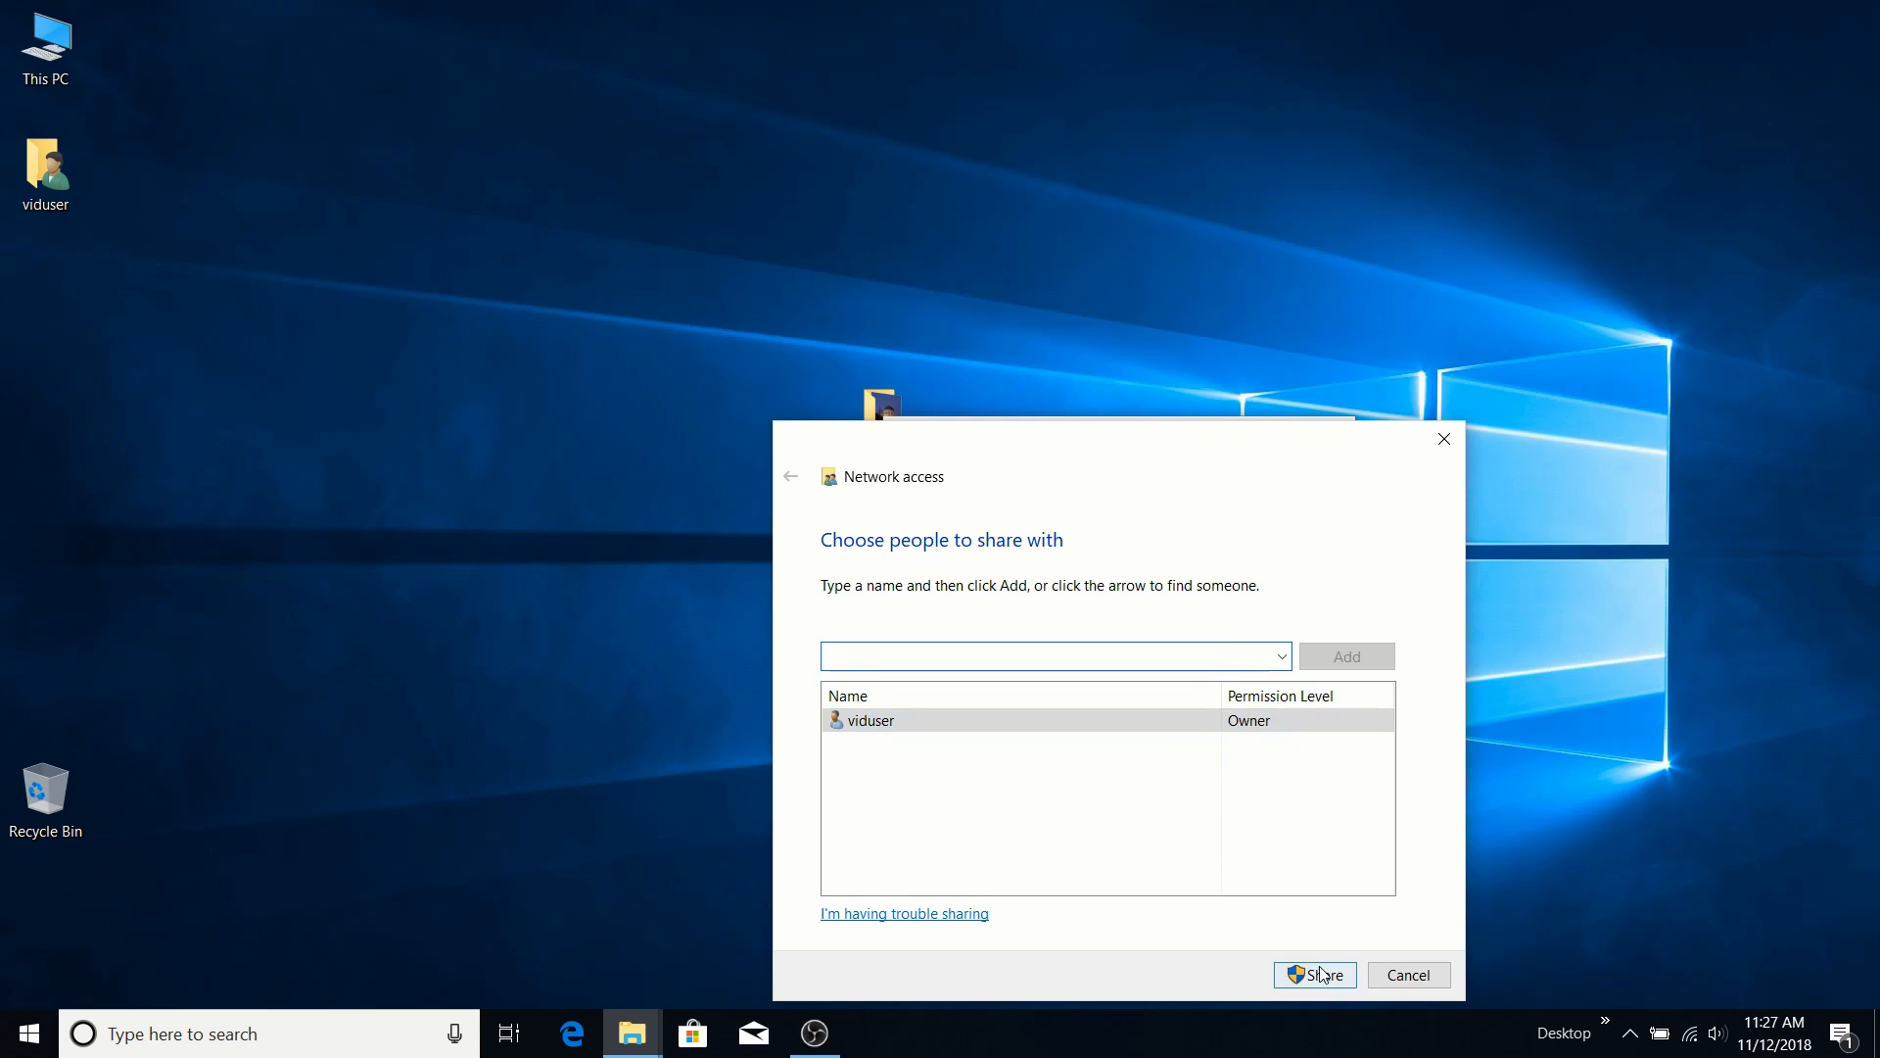
pyautogui.click(1410, 976)
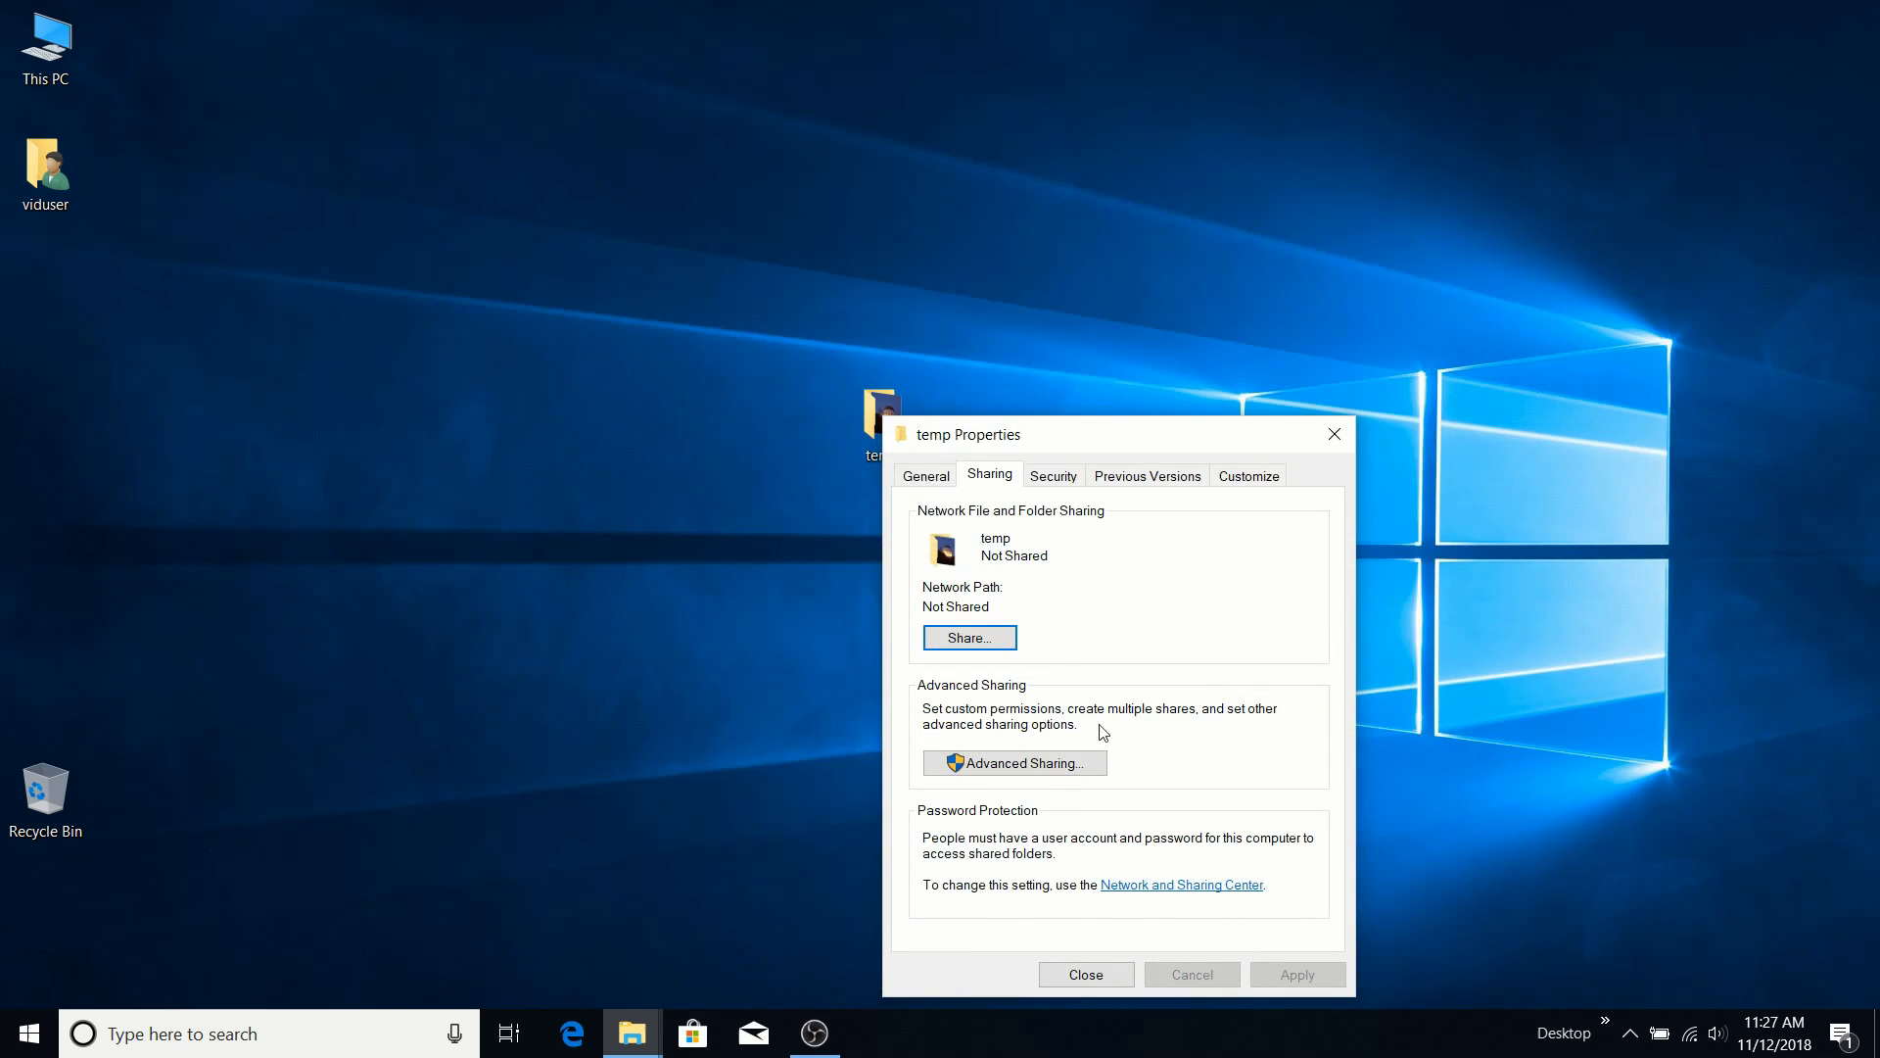
# Try enabling advanced sharing for the temp folder, review the share permissions for Everyone, and cancel the setup.
pyautogui.click(1029, 764)
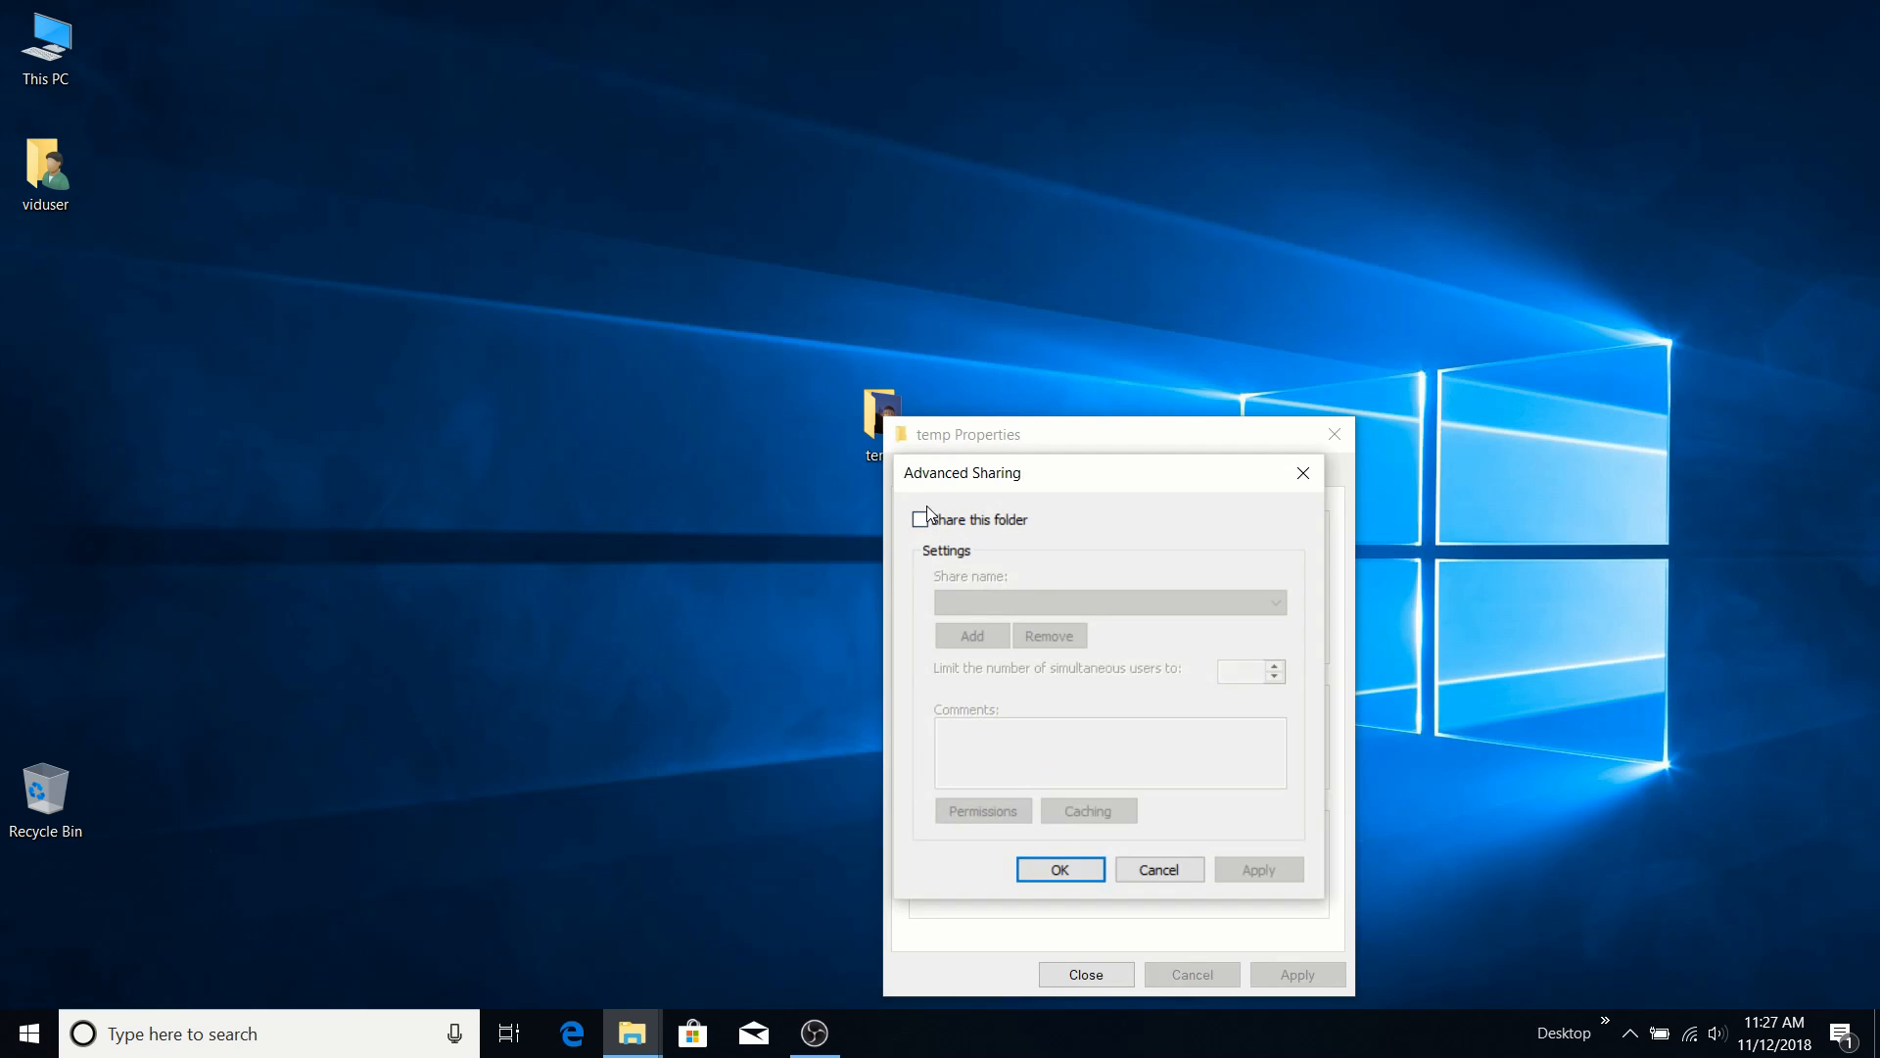
pyautogui.click(924, 516)
pyautogui.click(1078, 602)
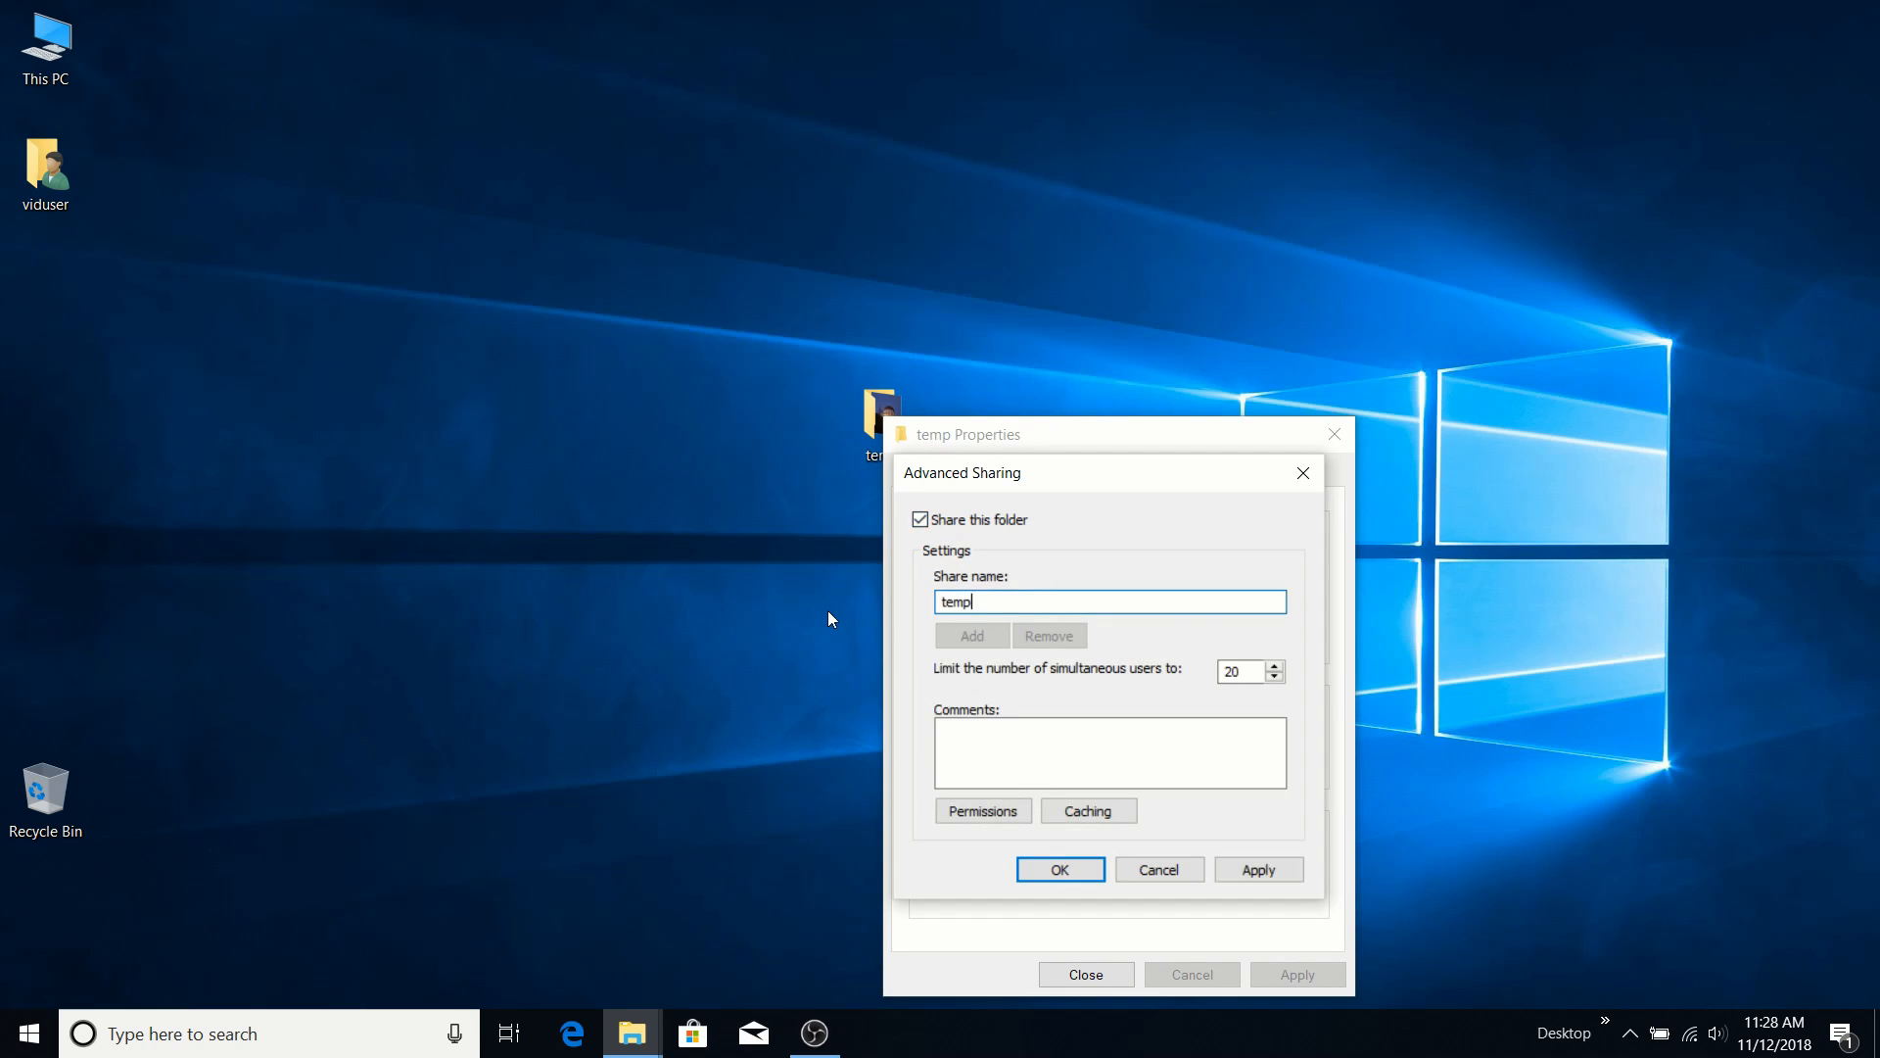
pyautogui.click(1013, 812)
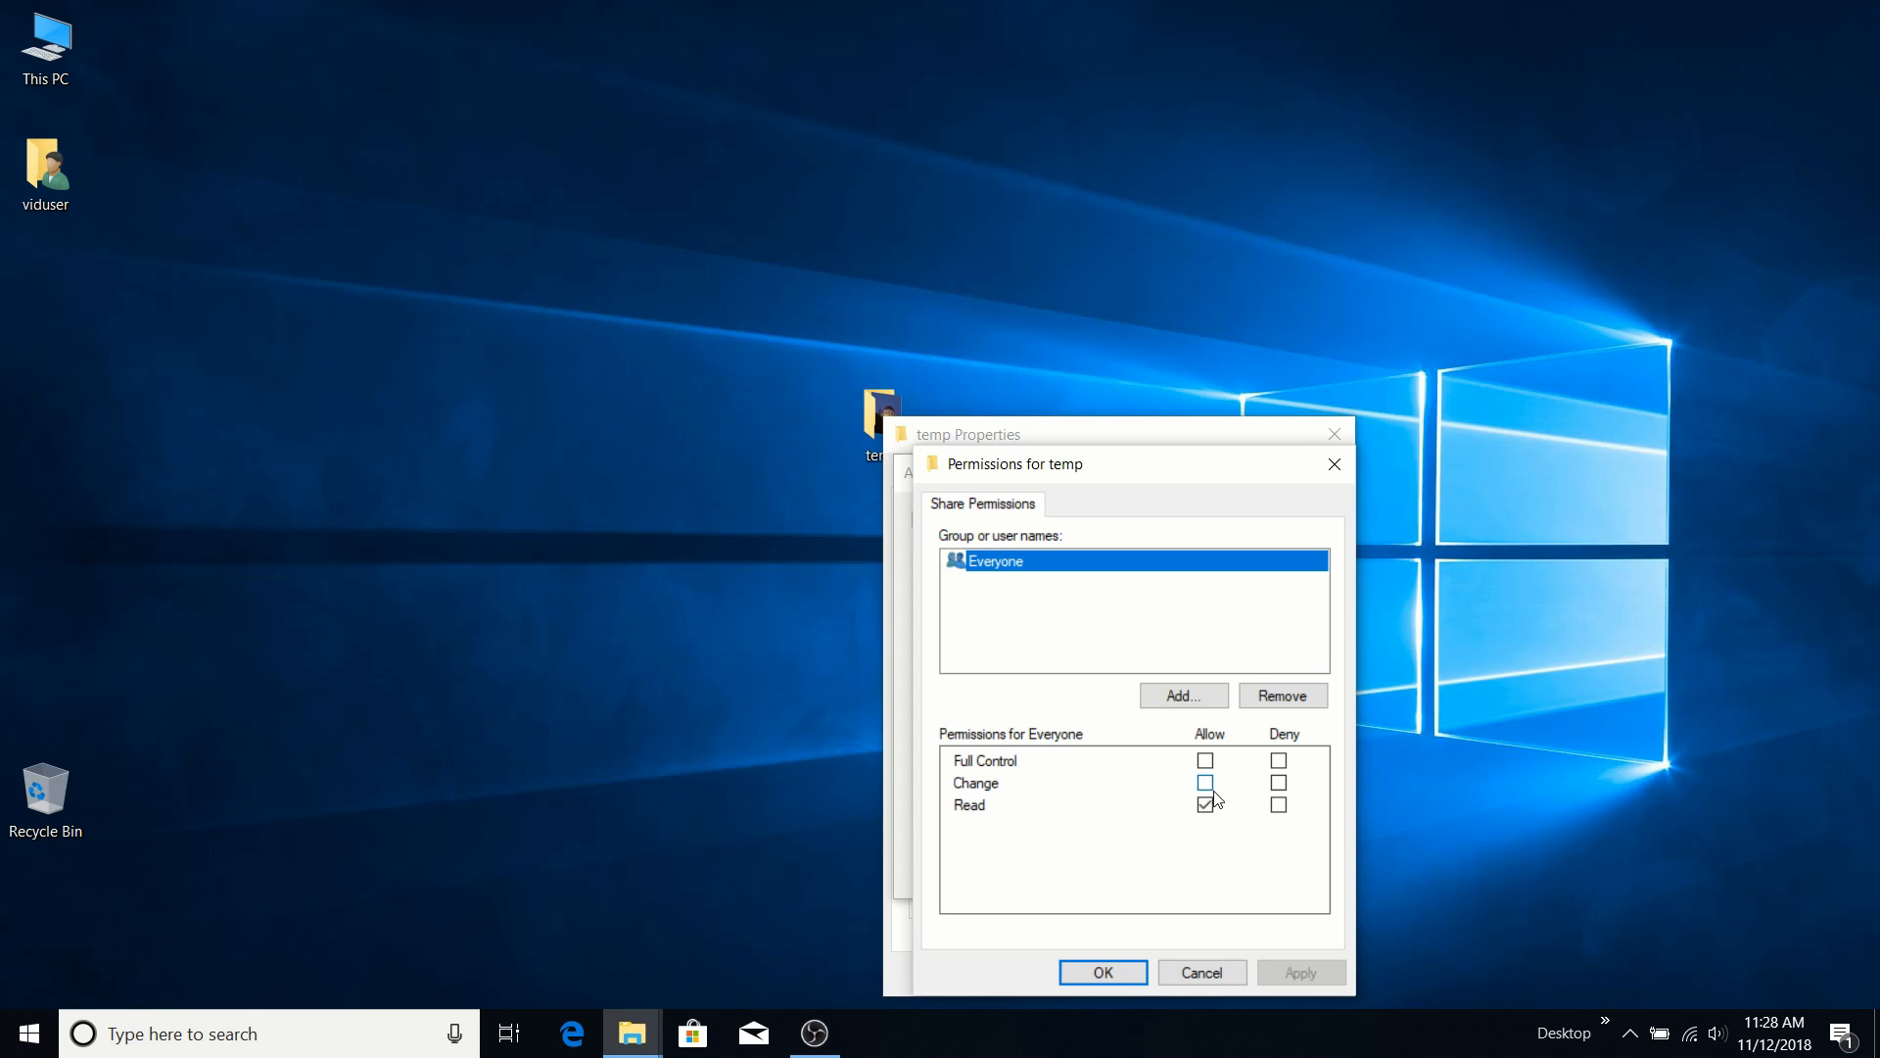
pyautogui.click(1202, 972)
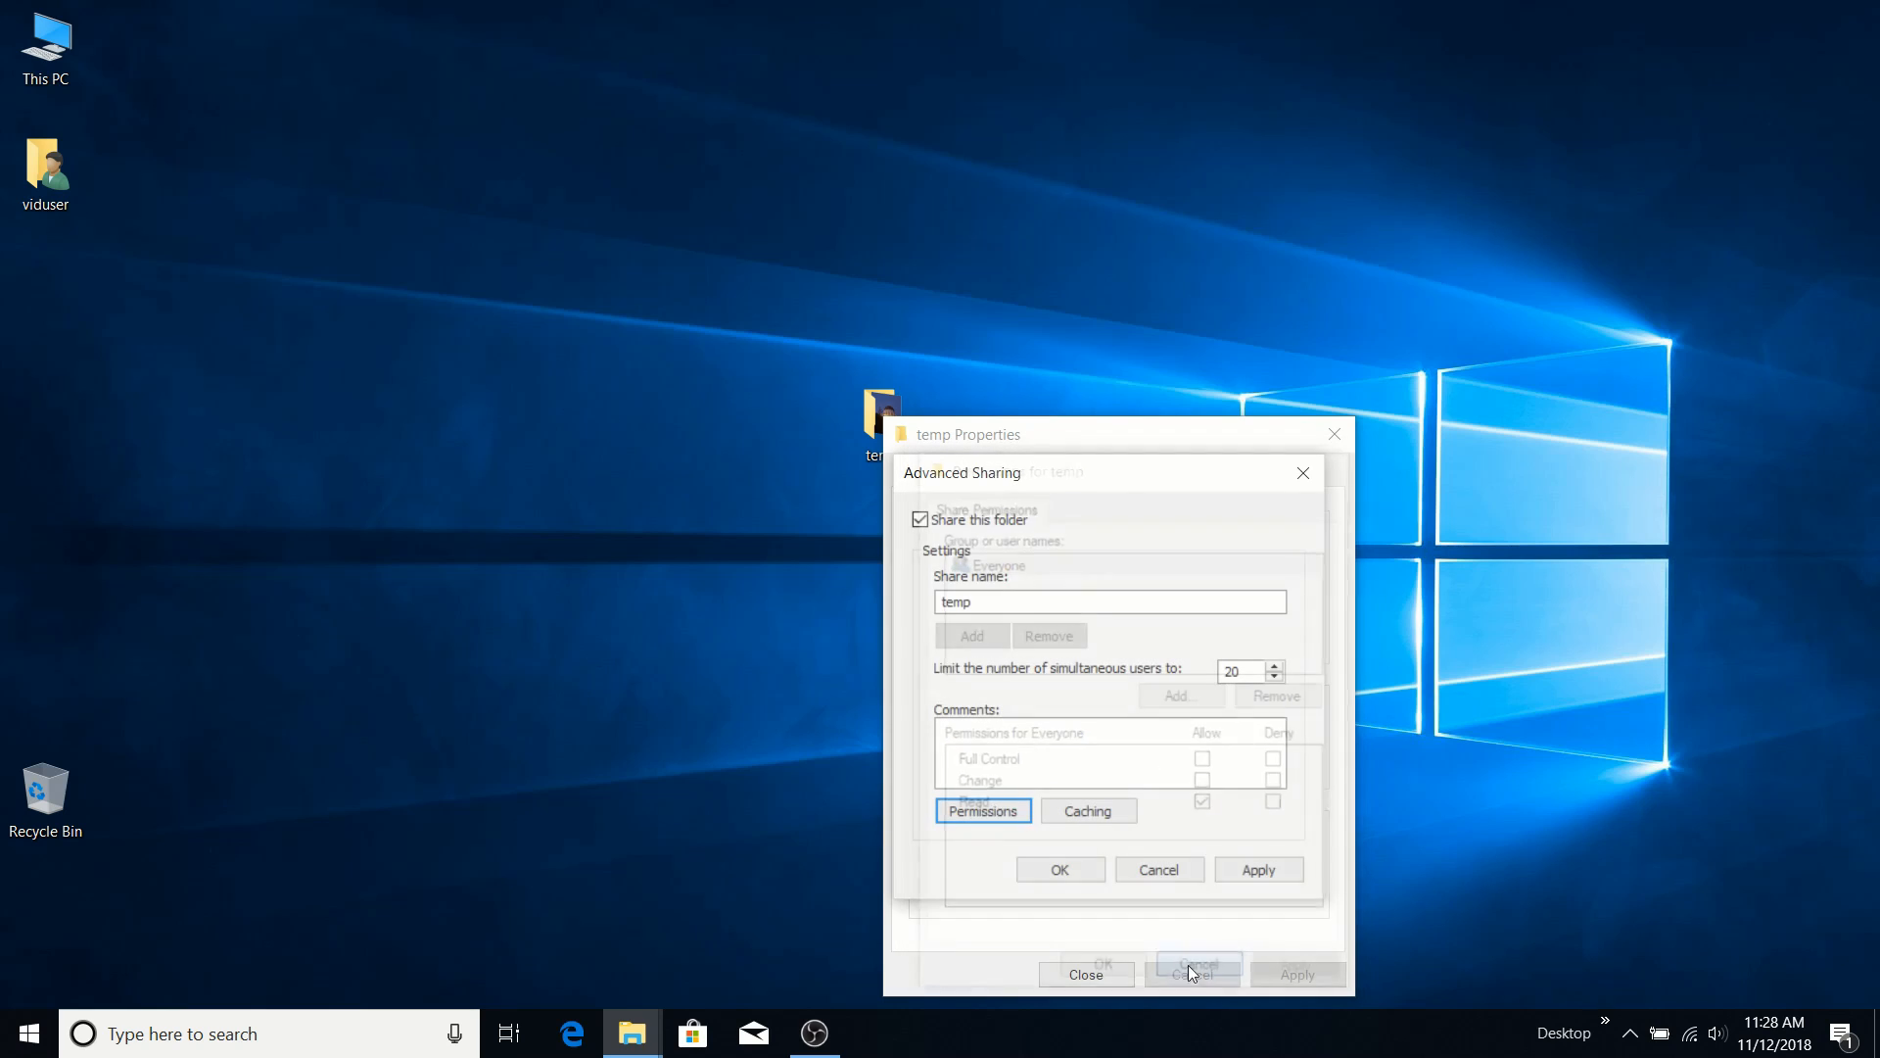
pyautogui.click(1179, 870)
# Examine the temp folder's security permissions for the viduser account and the Administrators group.
pyautogui.click(1050, 477)
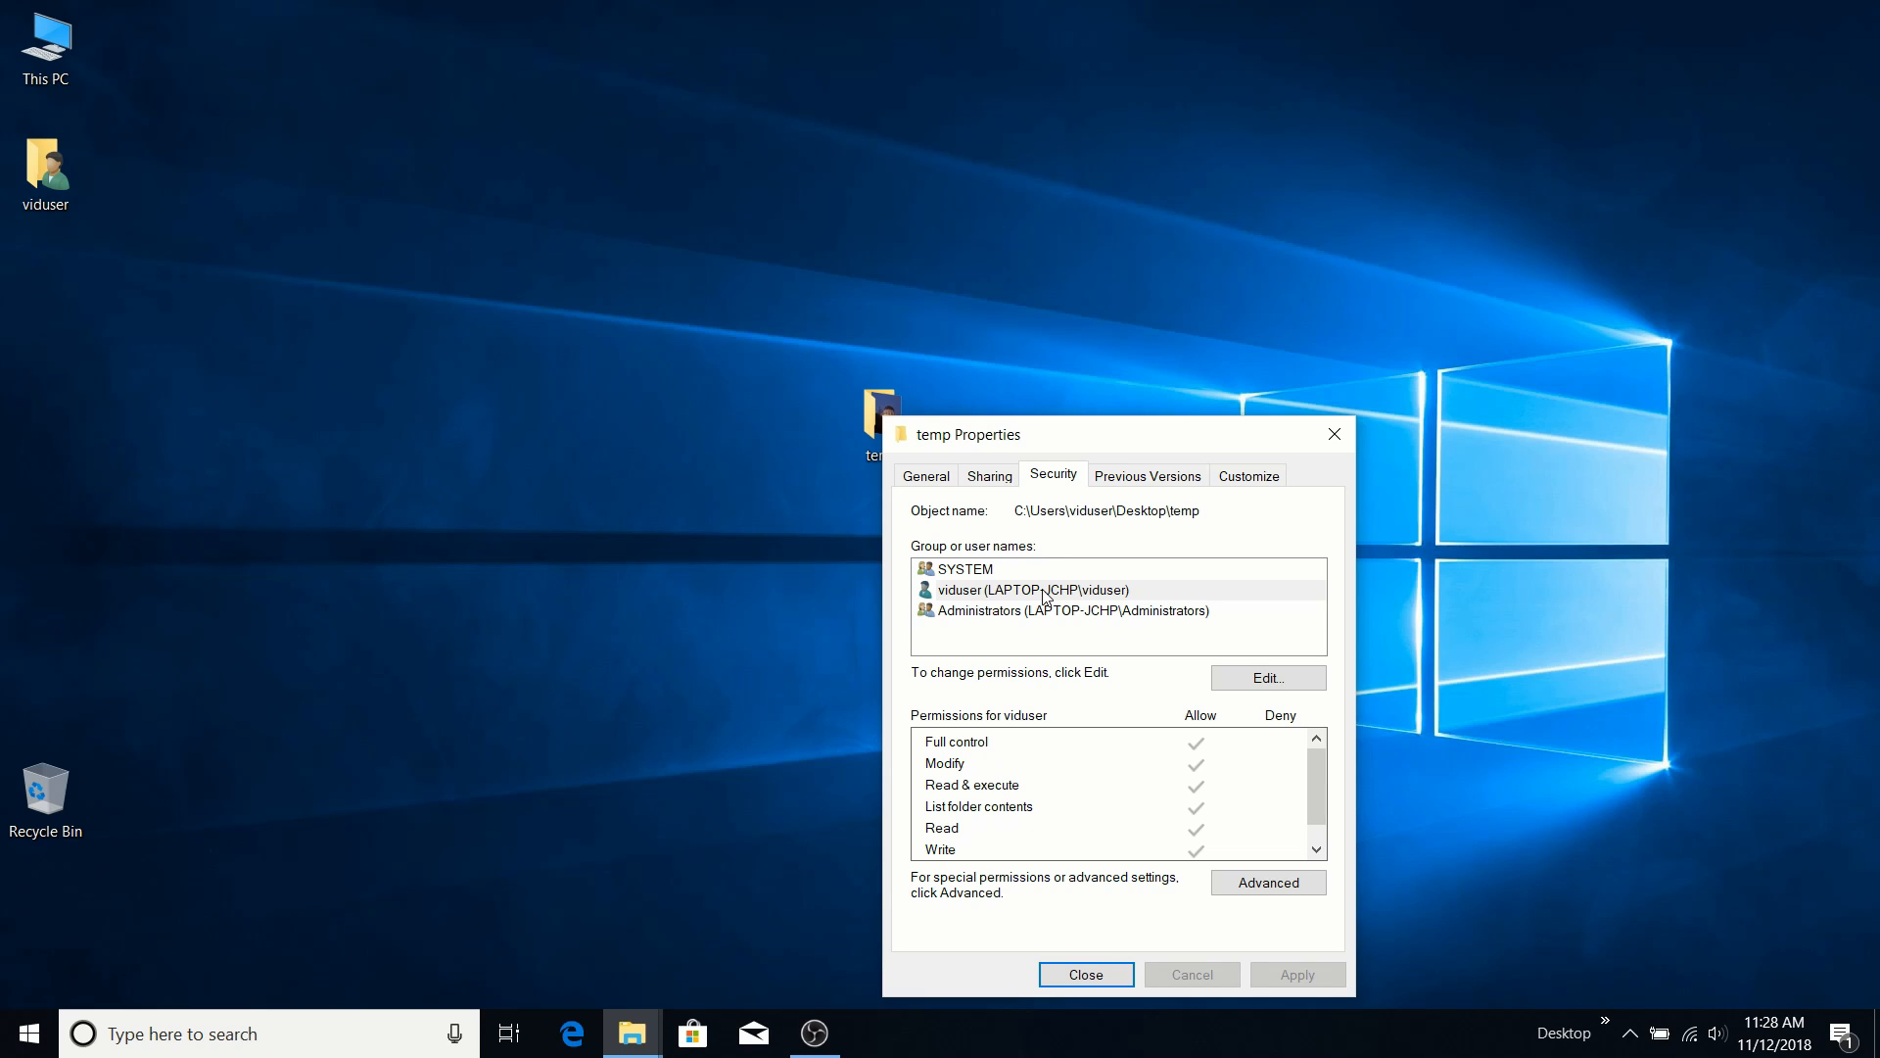
pyautogui.click(989, 611)
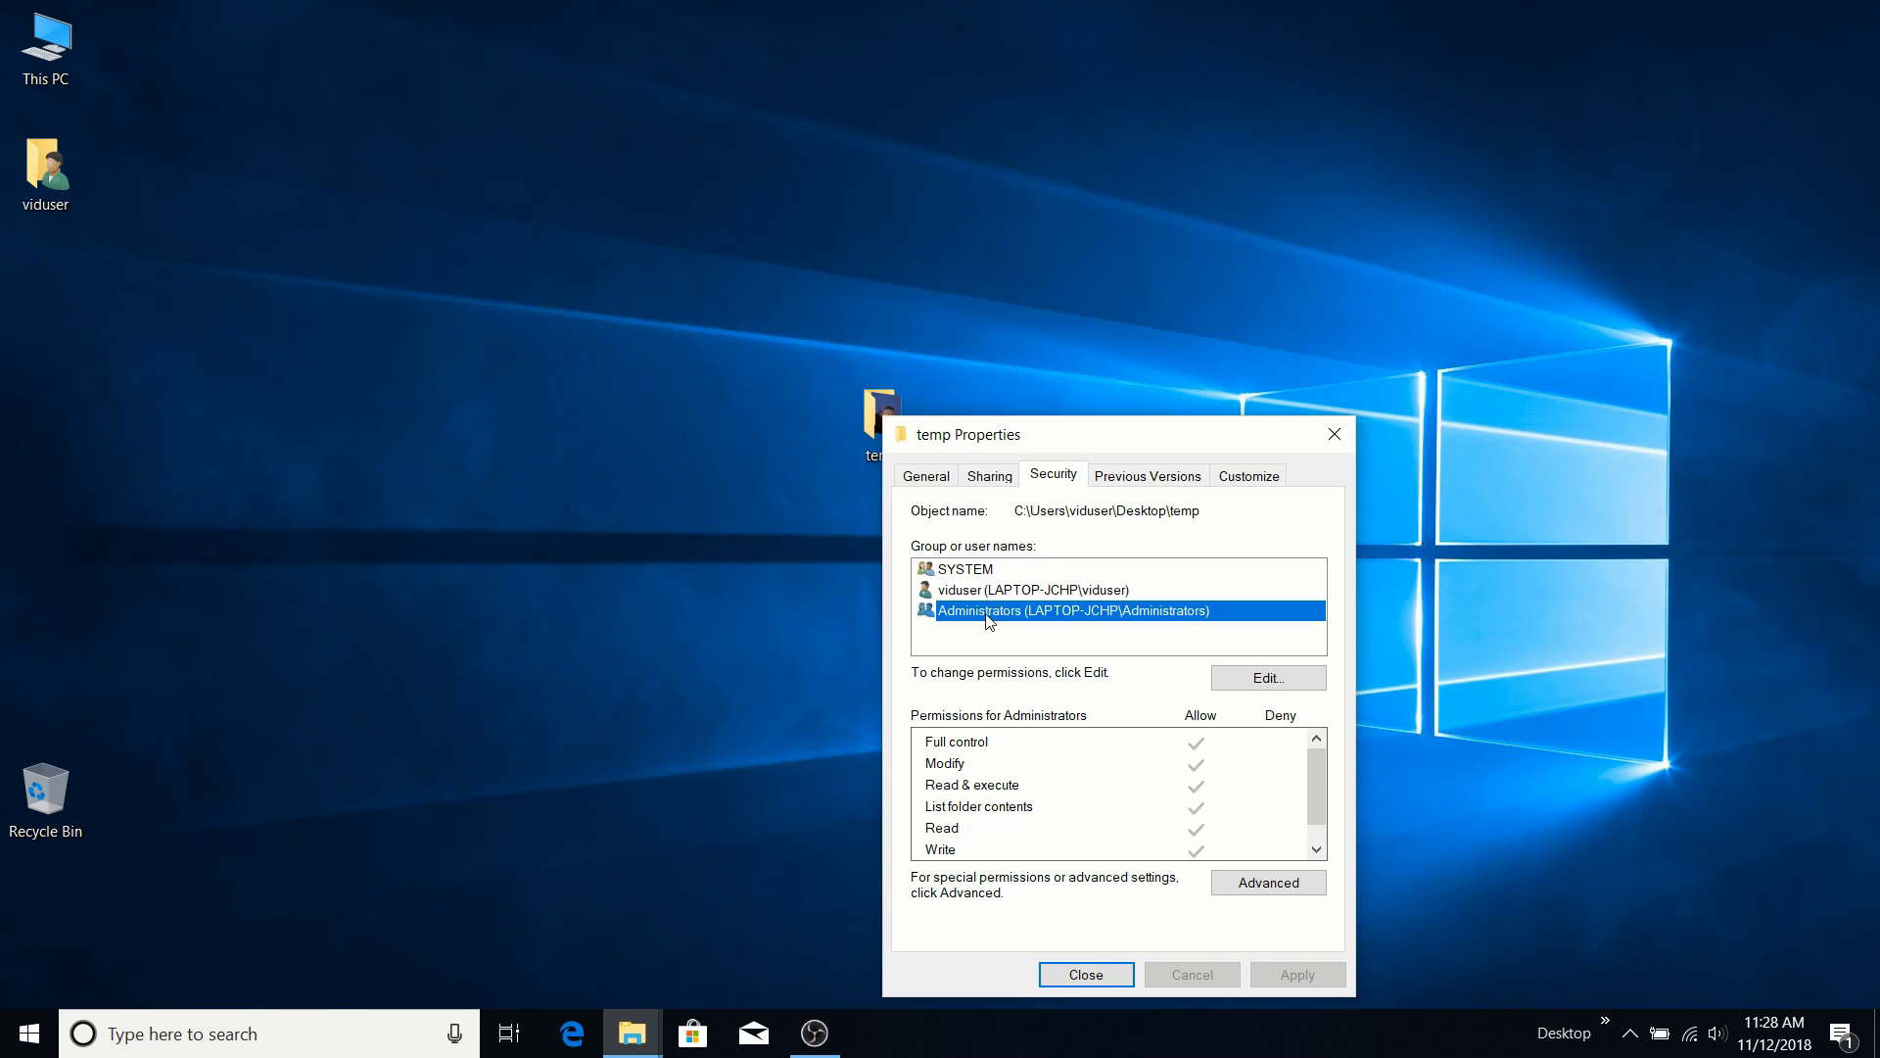
pyautogui.click(986, 478)
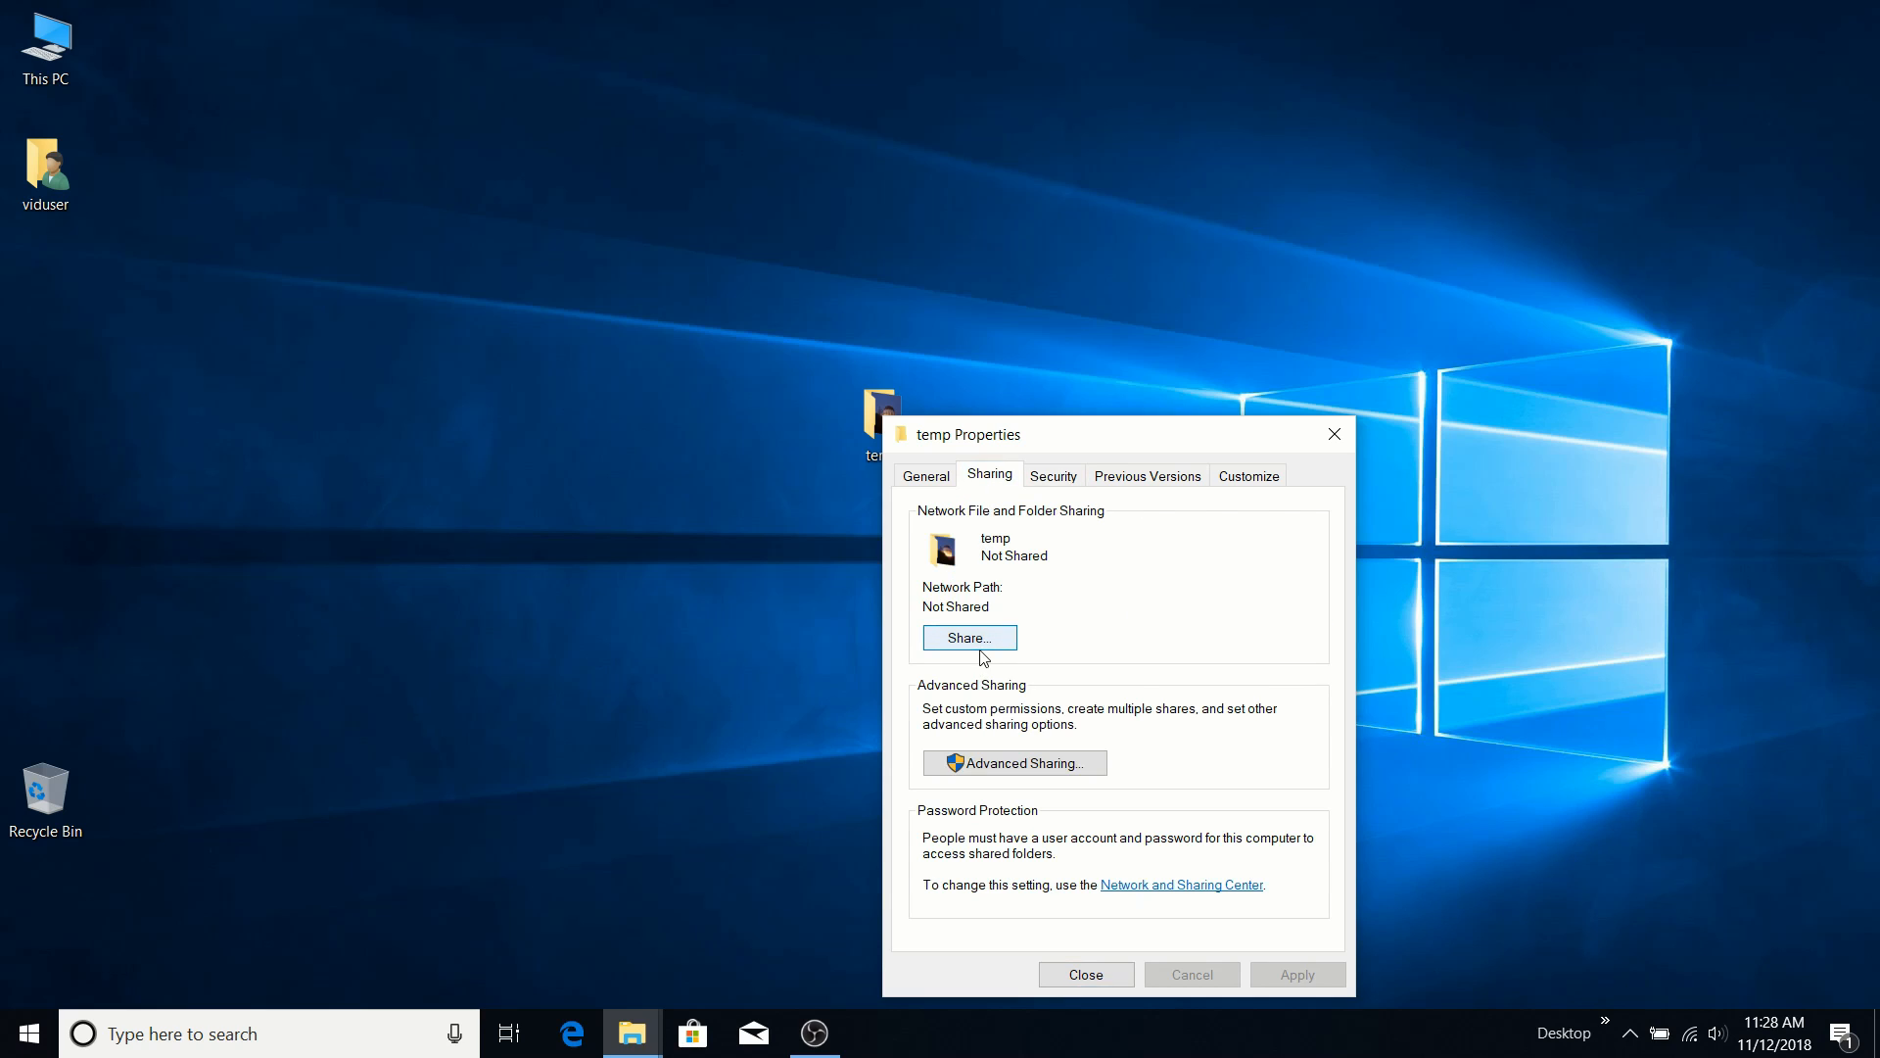
pyautogui.click(1071, 477)
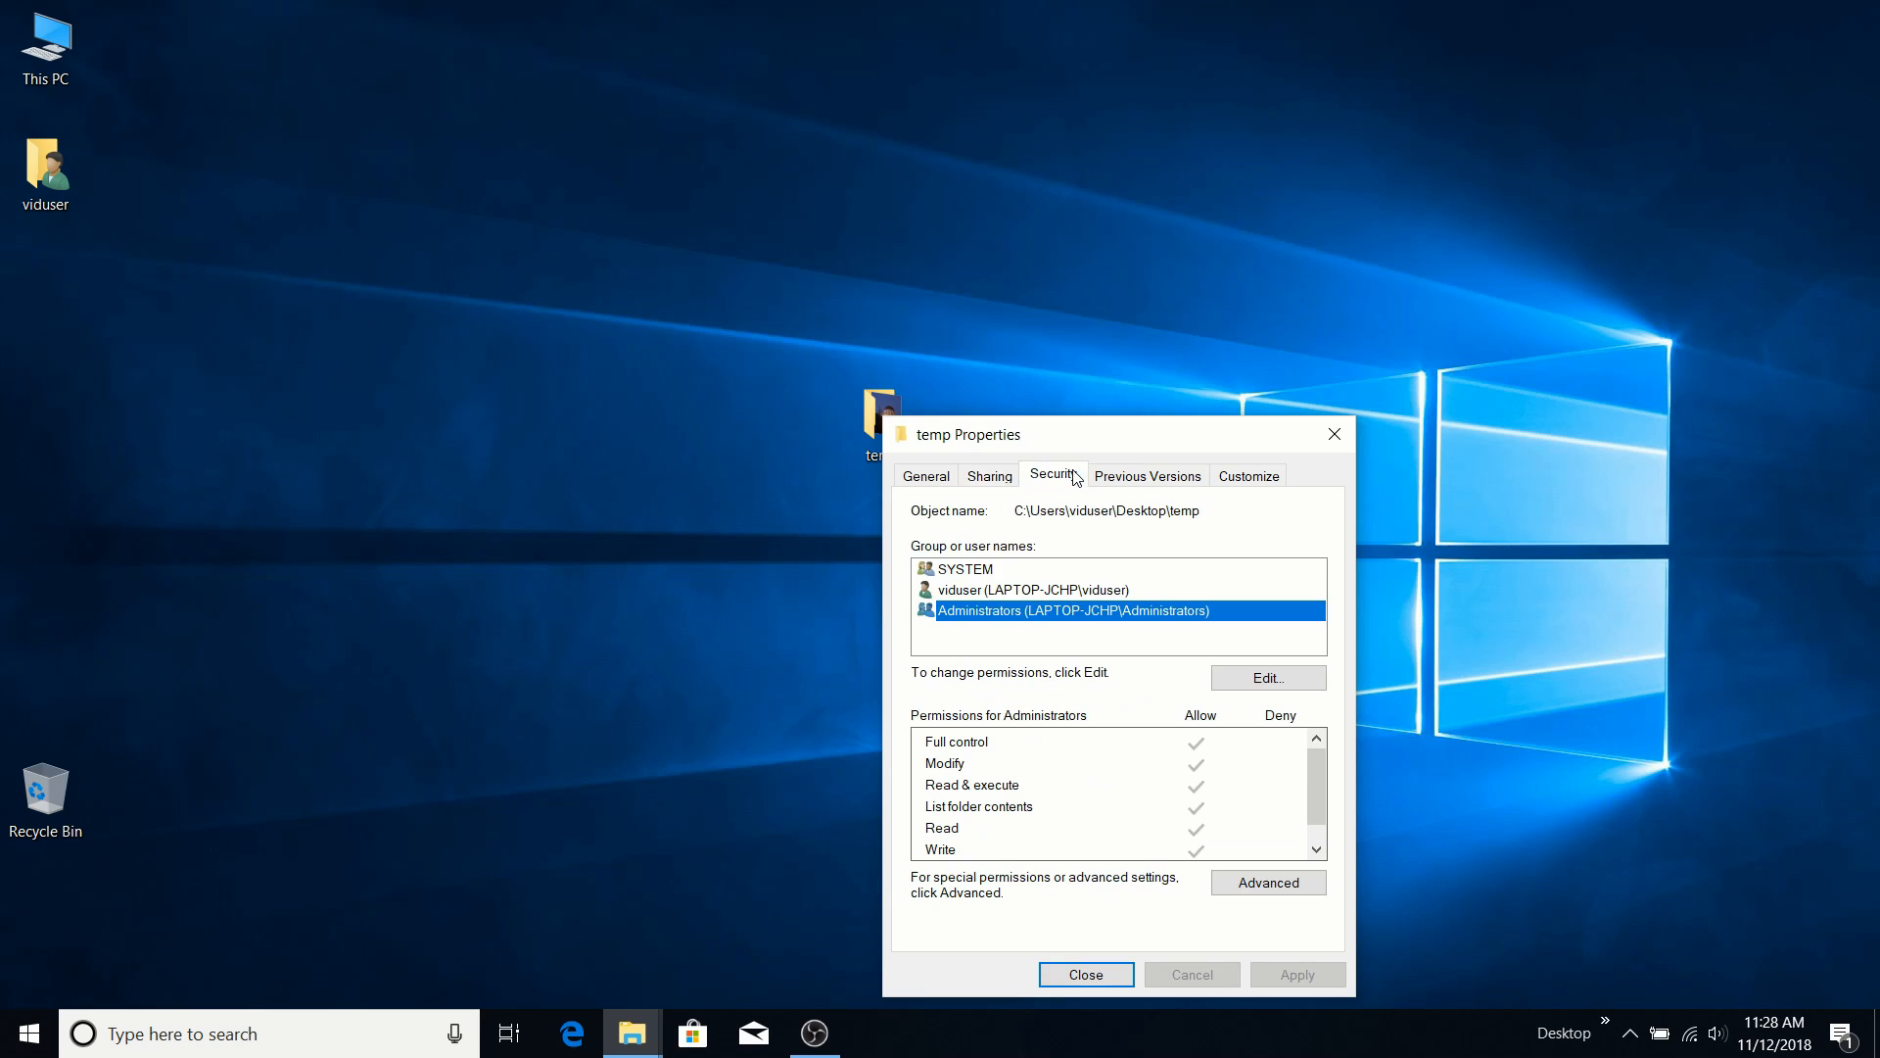
pyautogui.click(999, 591)
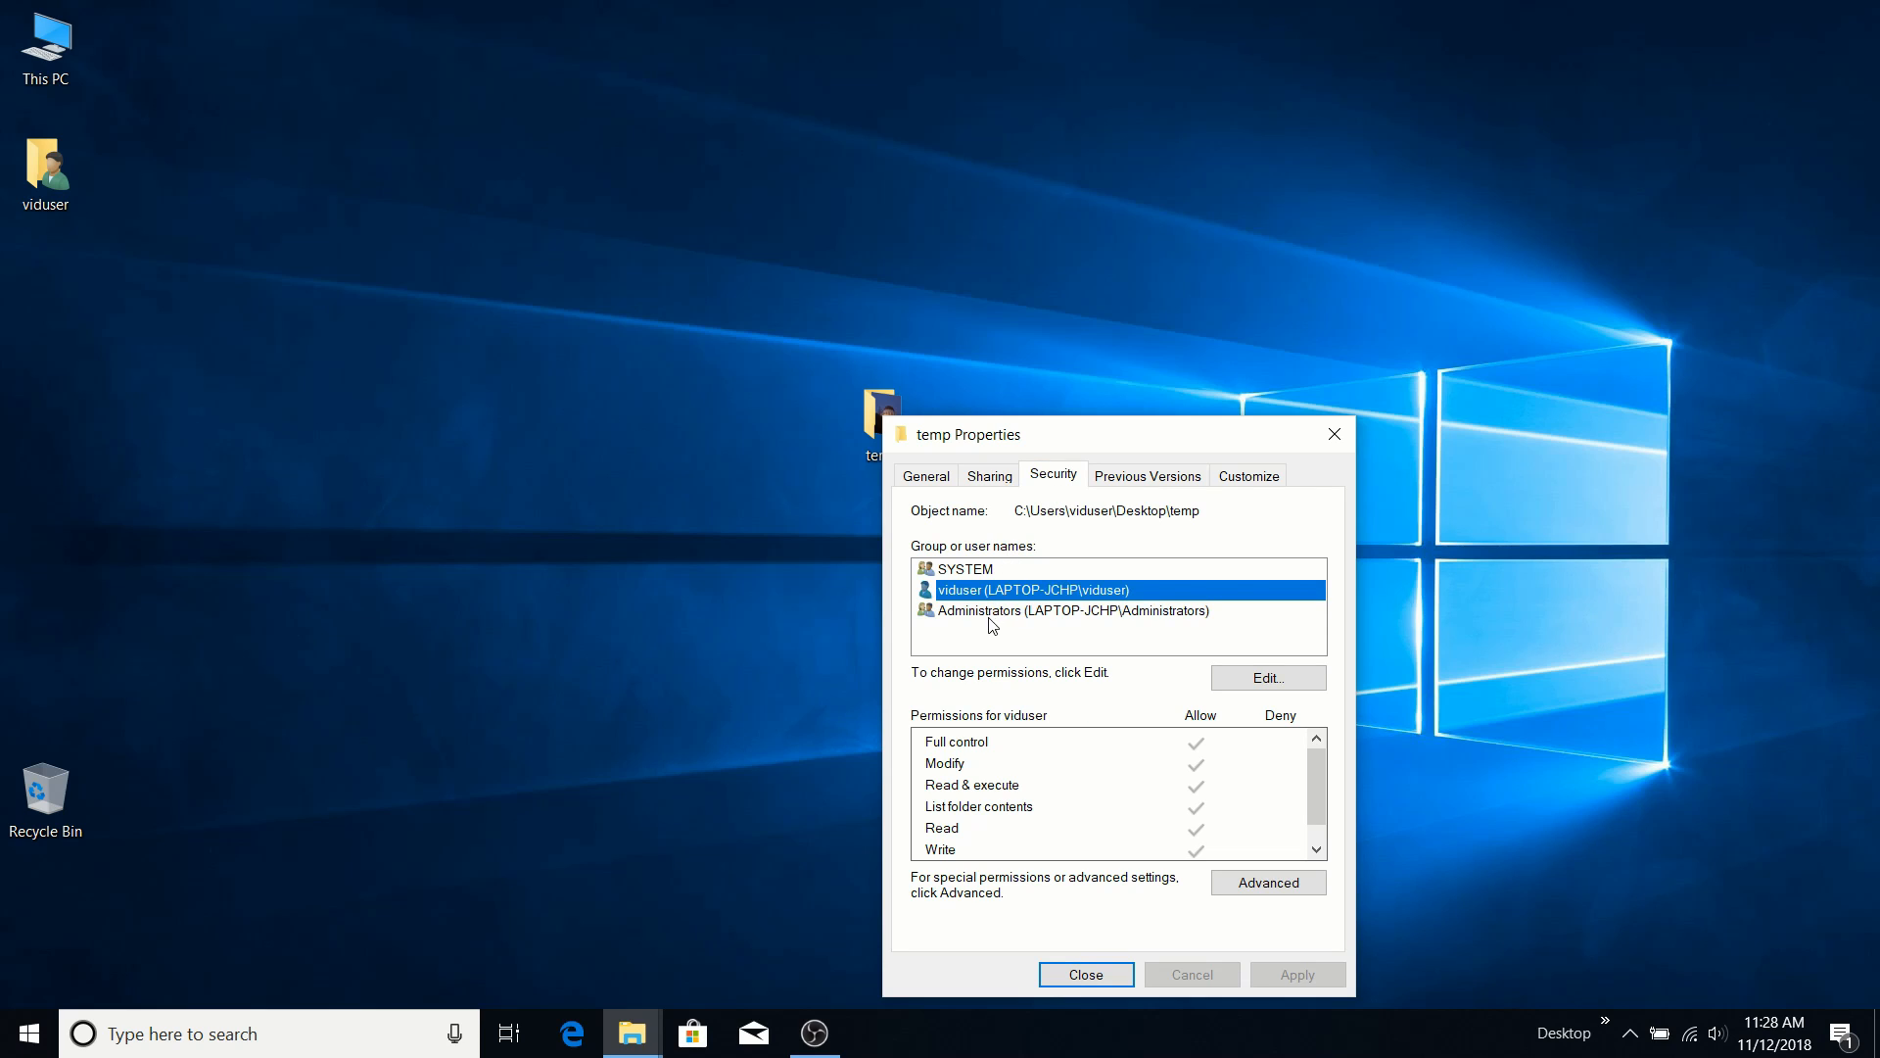
pyautogui.click(992, 617)
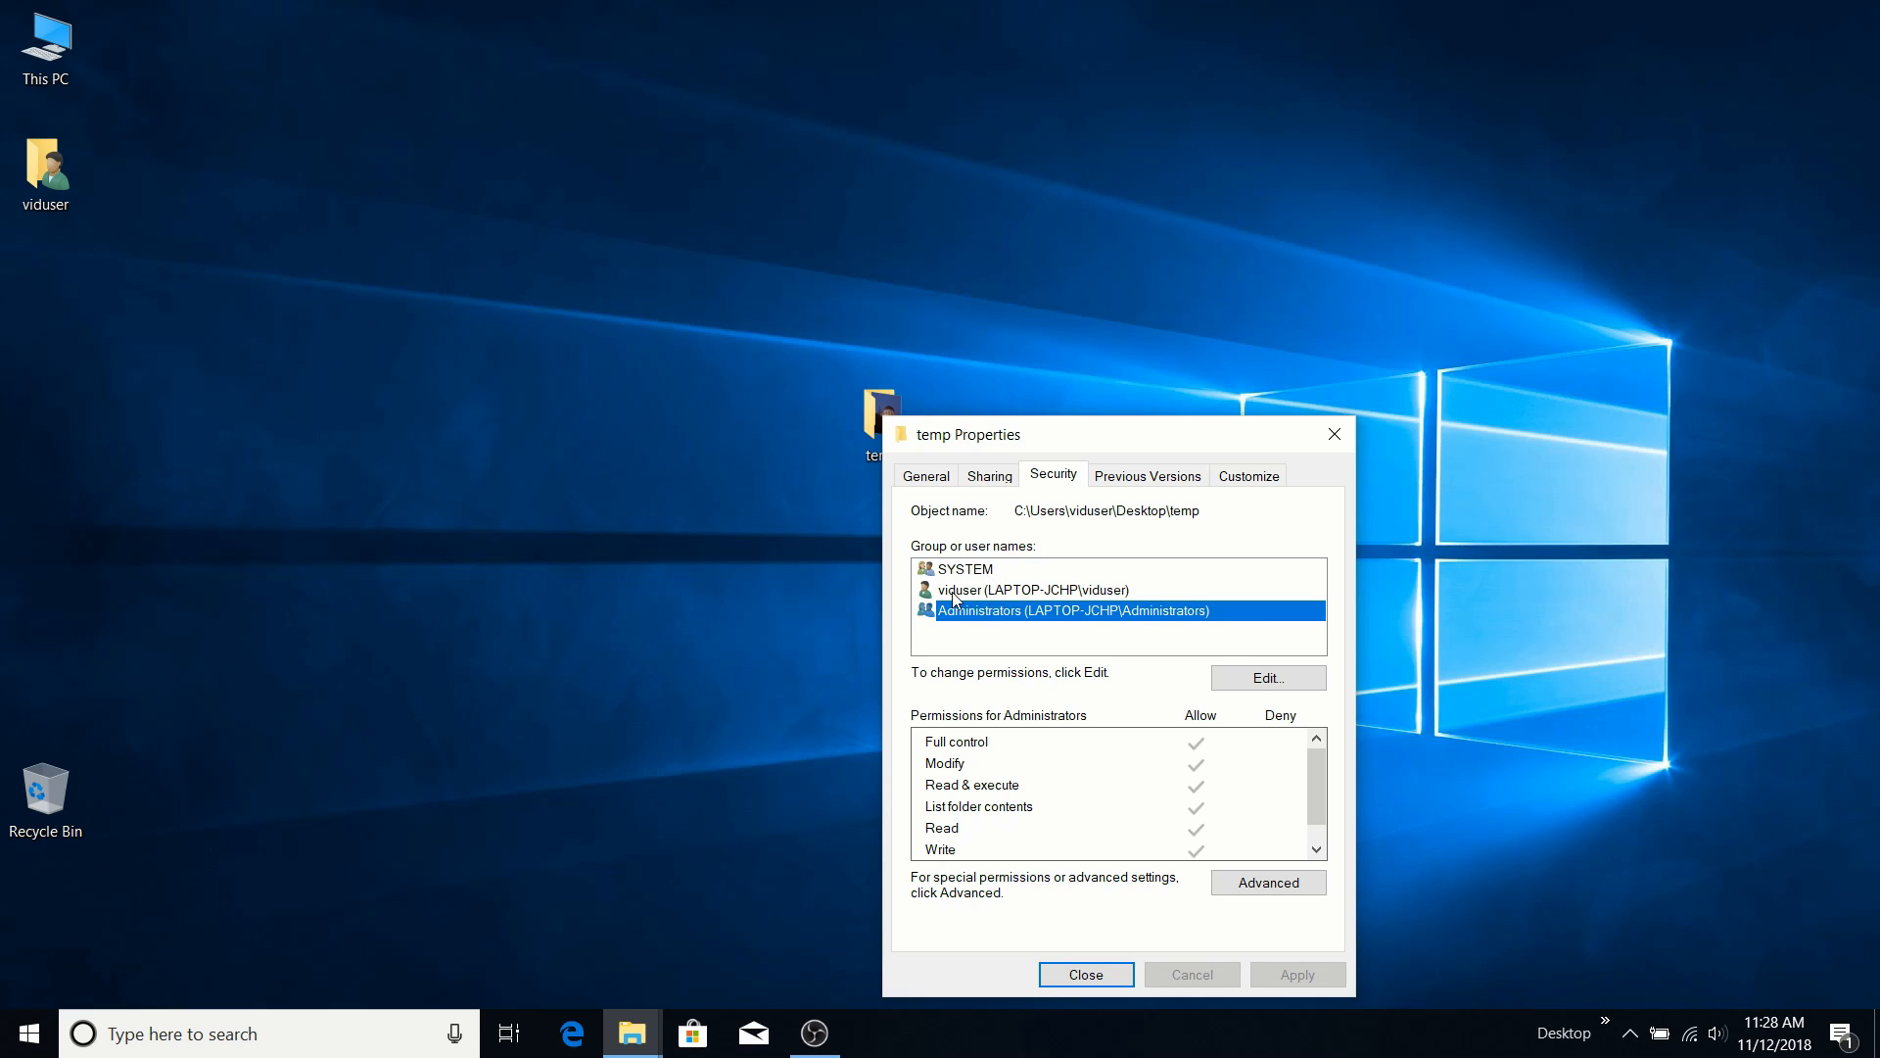
pyautogui.click(1062, 478)
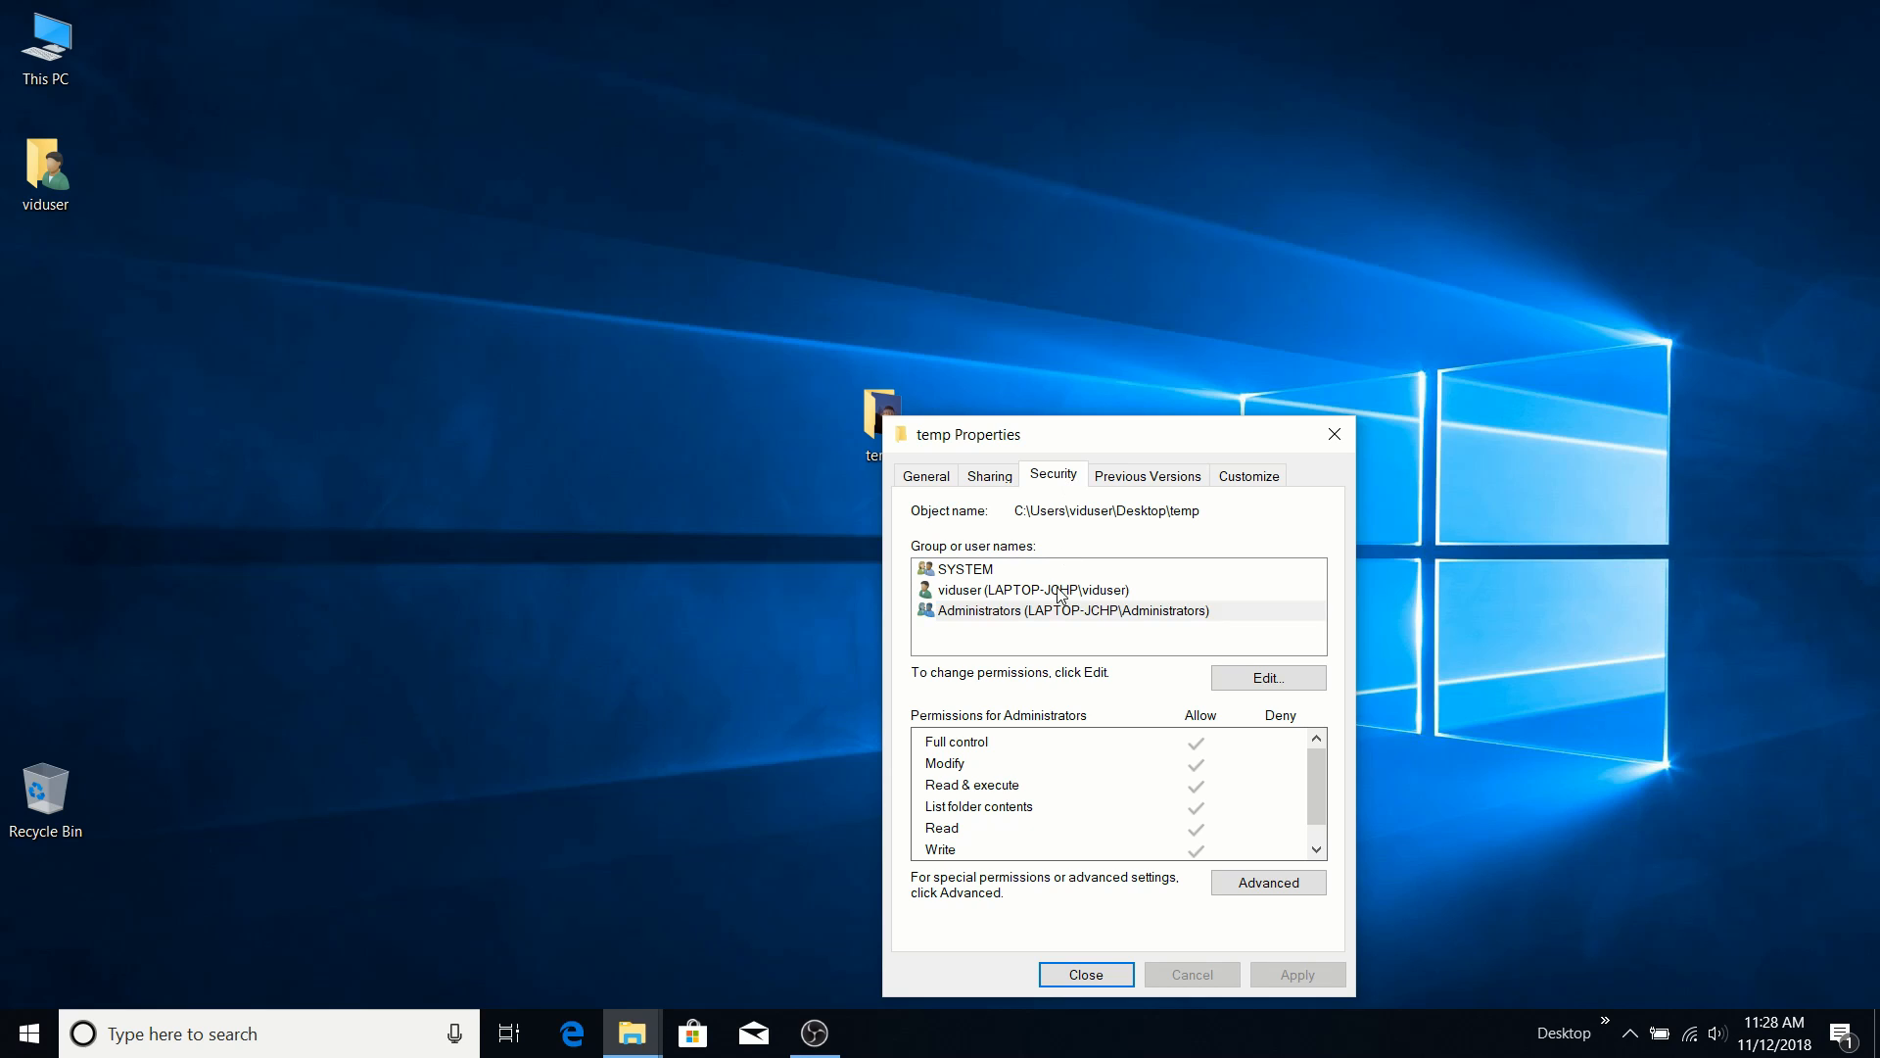
pyautogui.click(1021, 593)
pyautogui.click(984, 616)
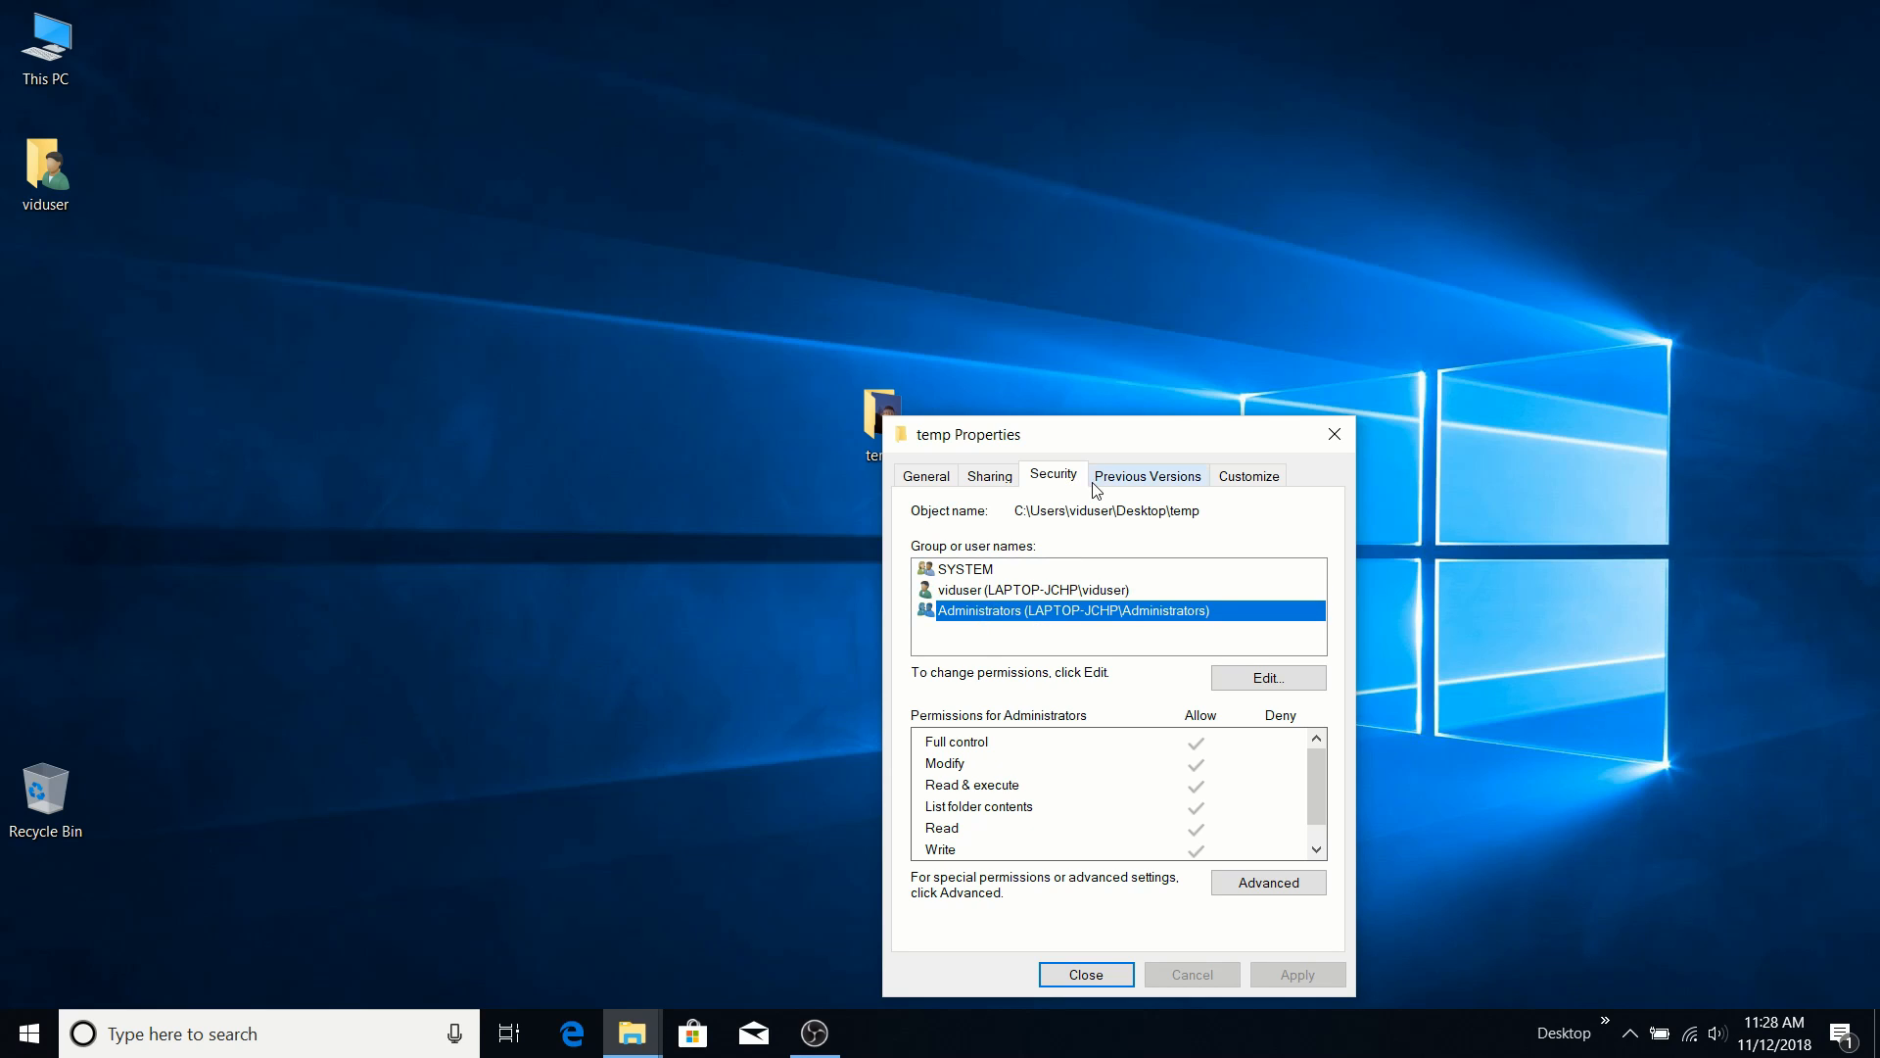
# Select the viduser account in the security settings and inspect the permission editor, closing it without changes.
pyautogui.click(1055, 476)
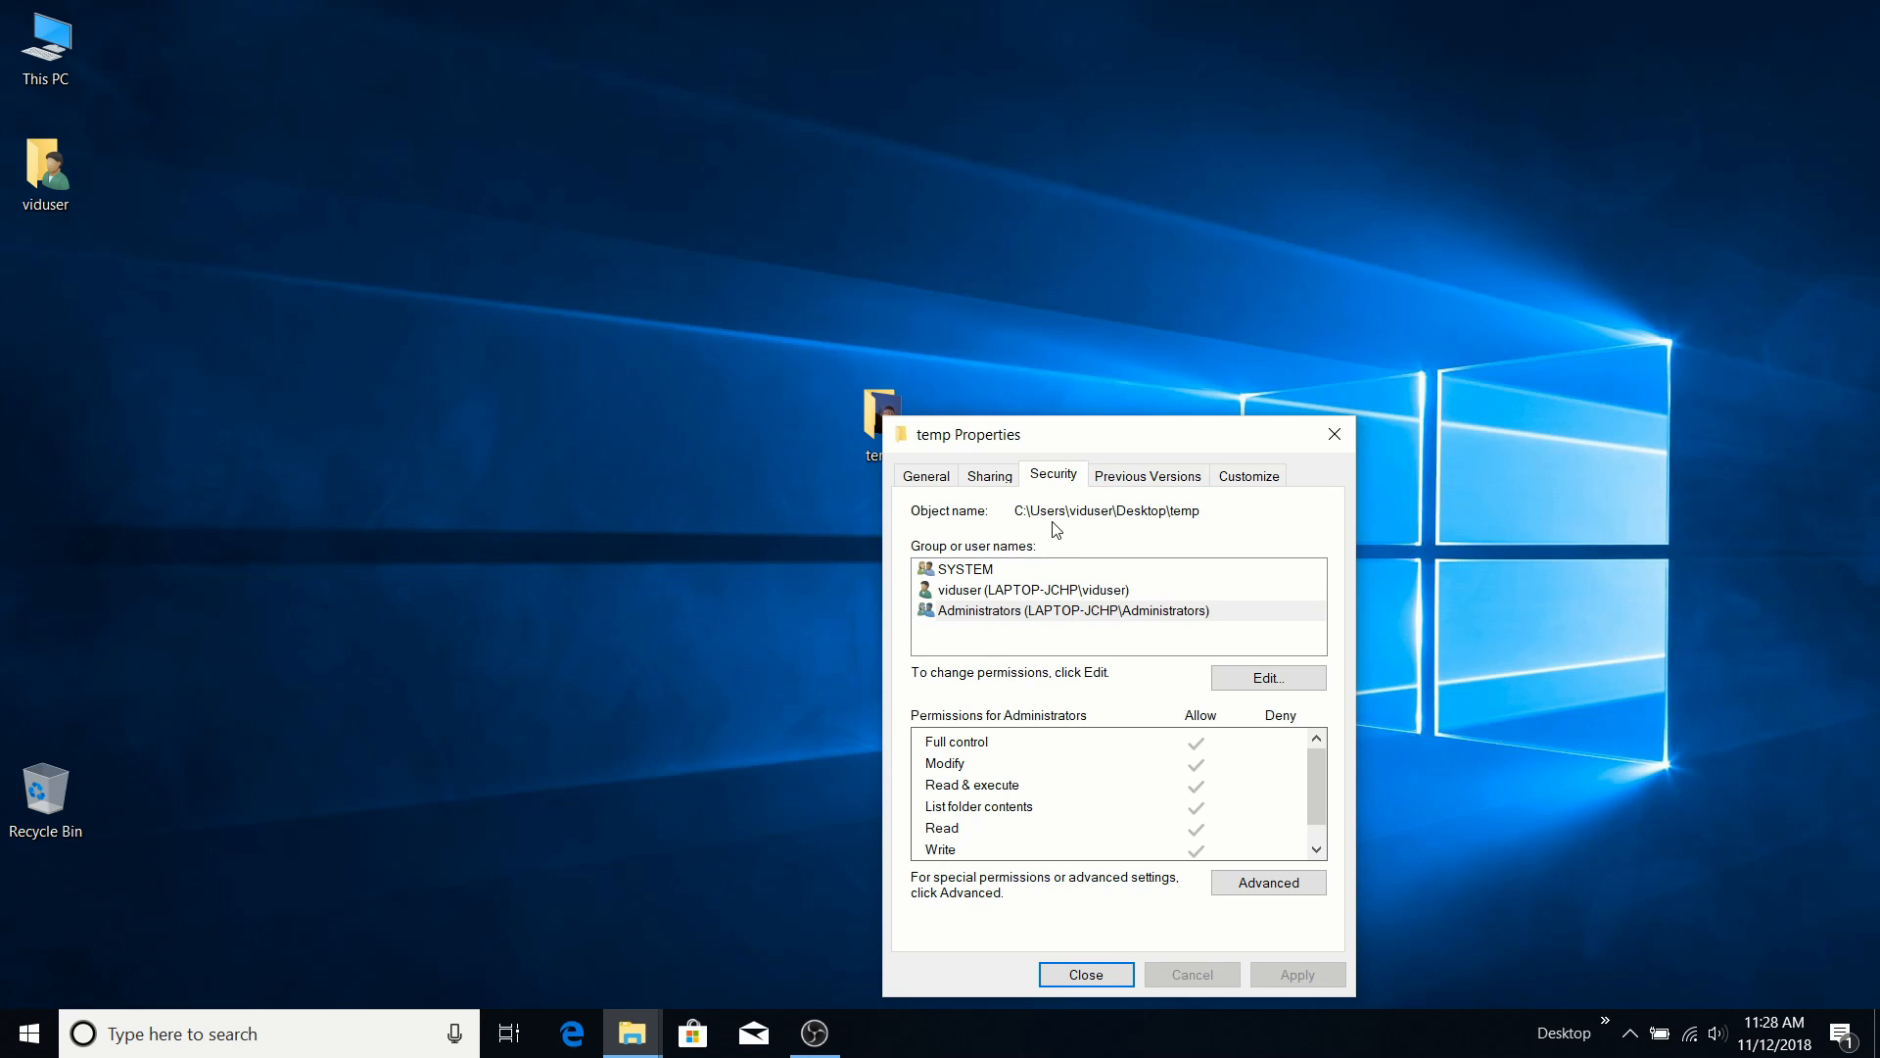
pyautogui.click(1014, 591)
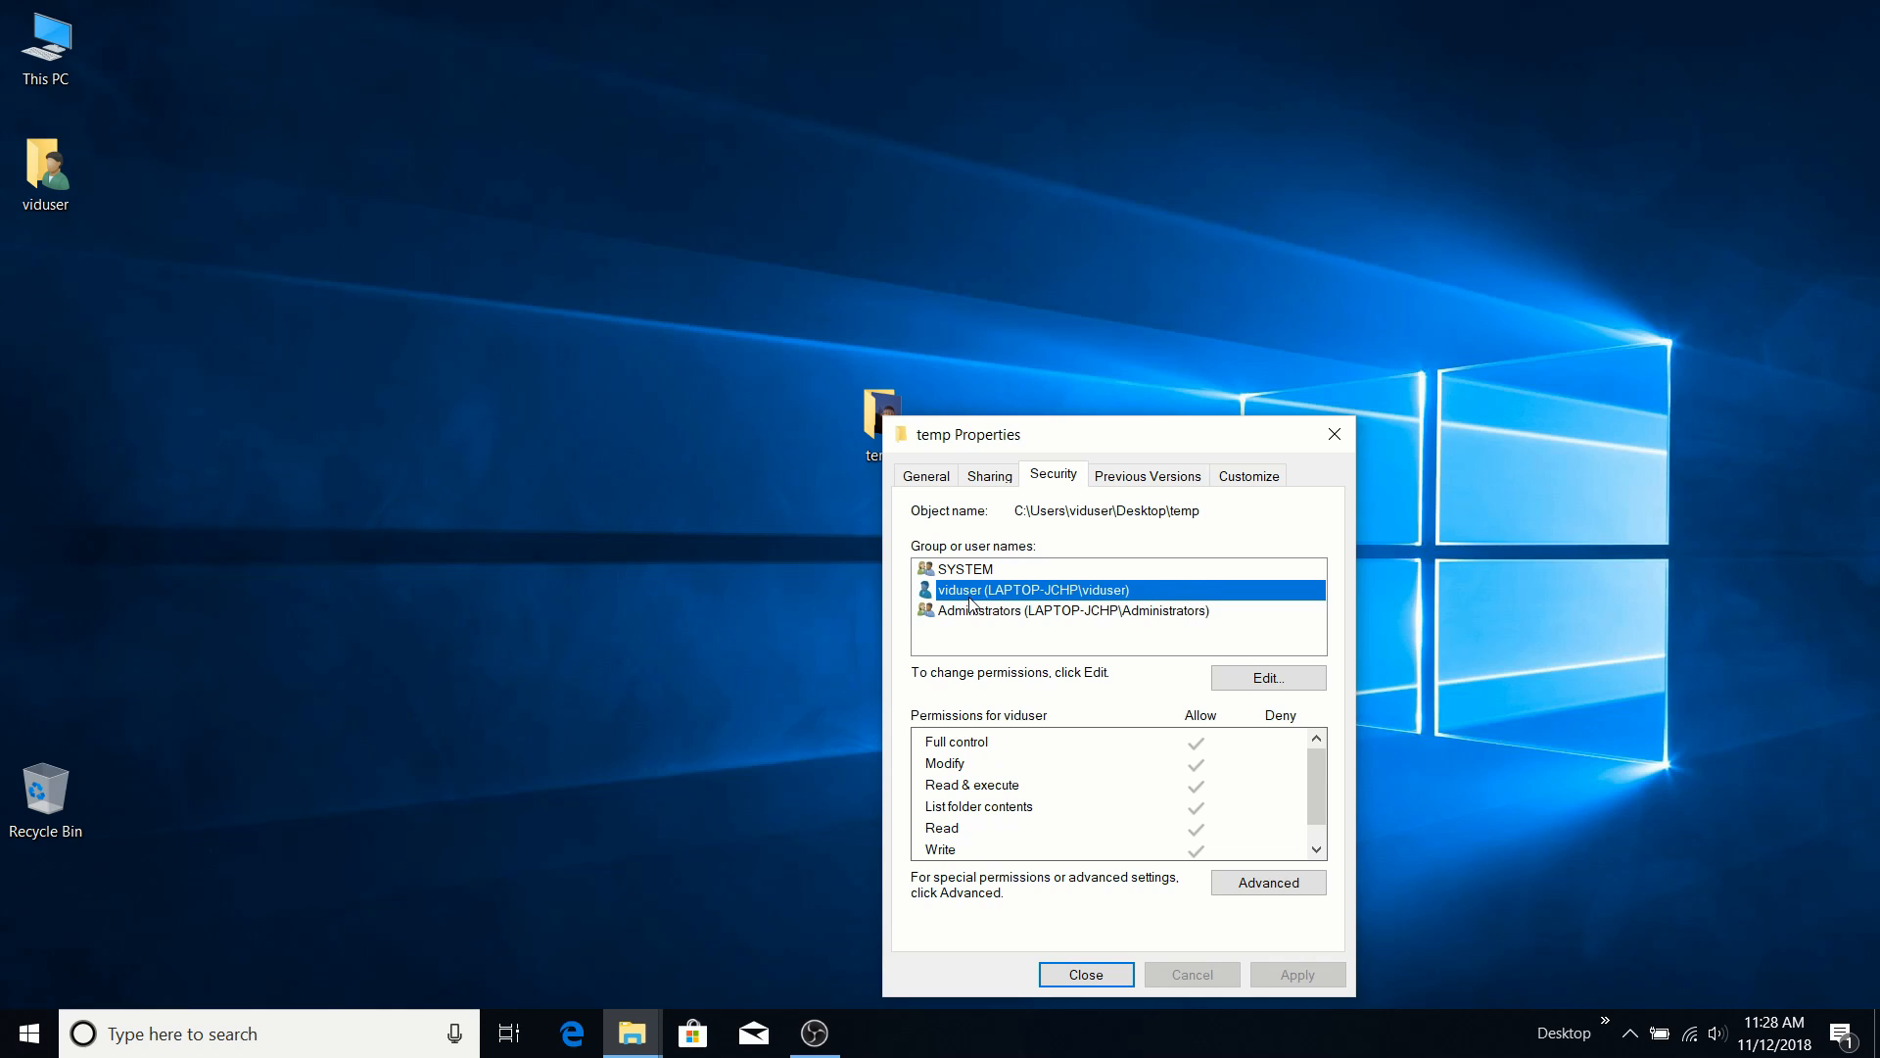
pyautogui.click(1285, 675)
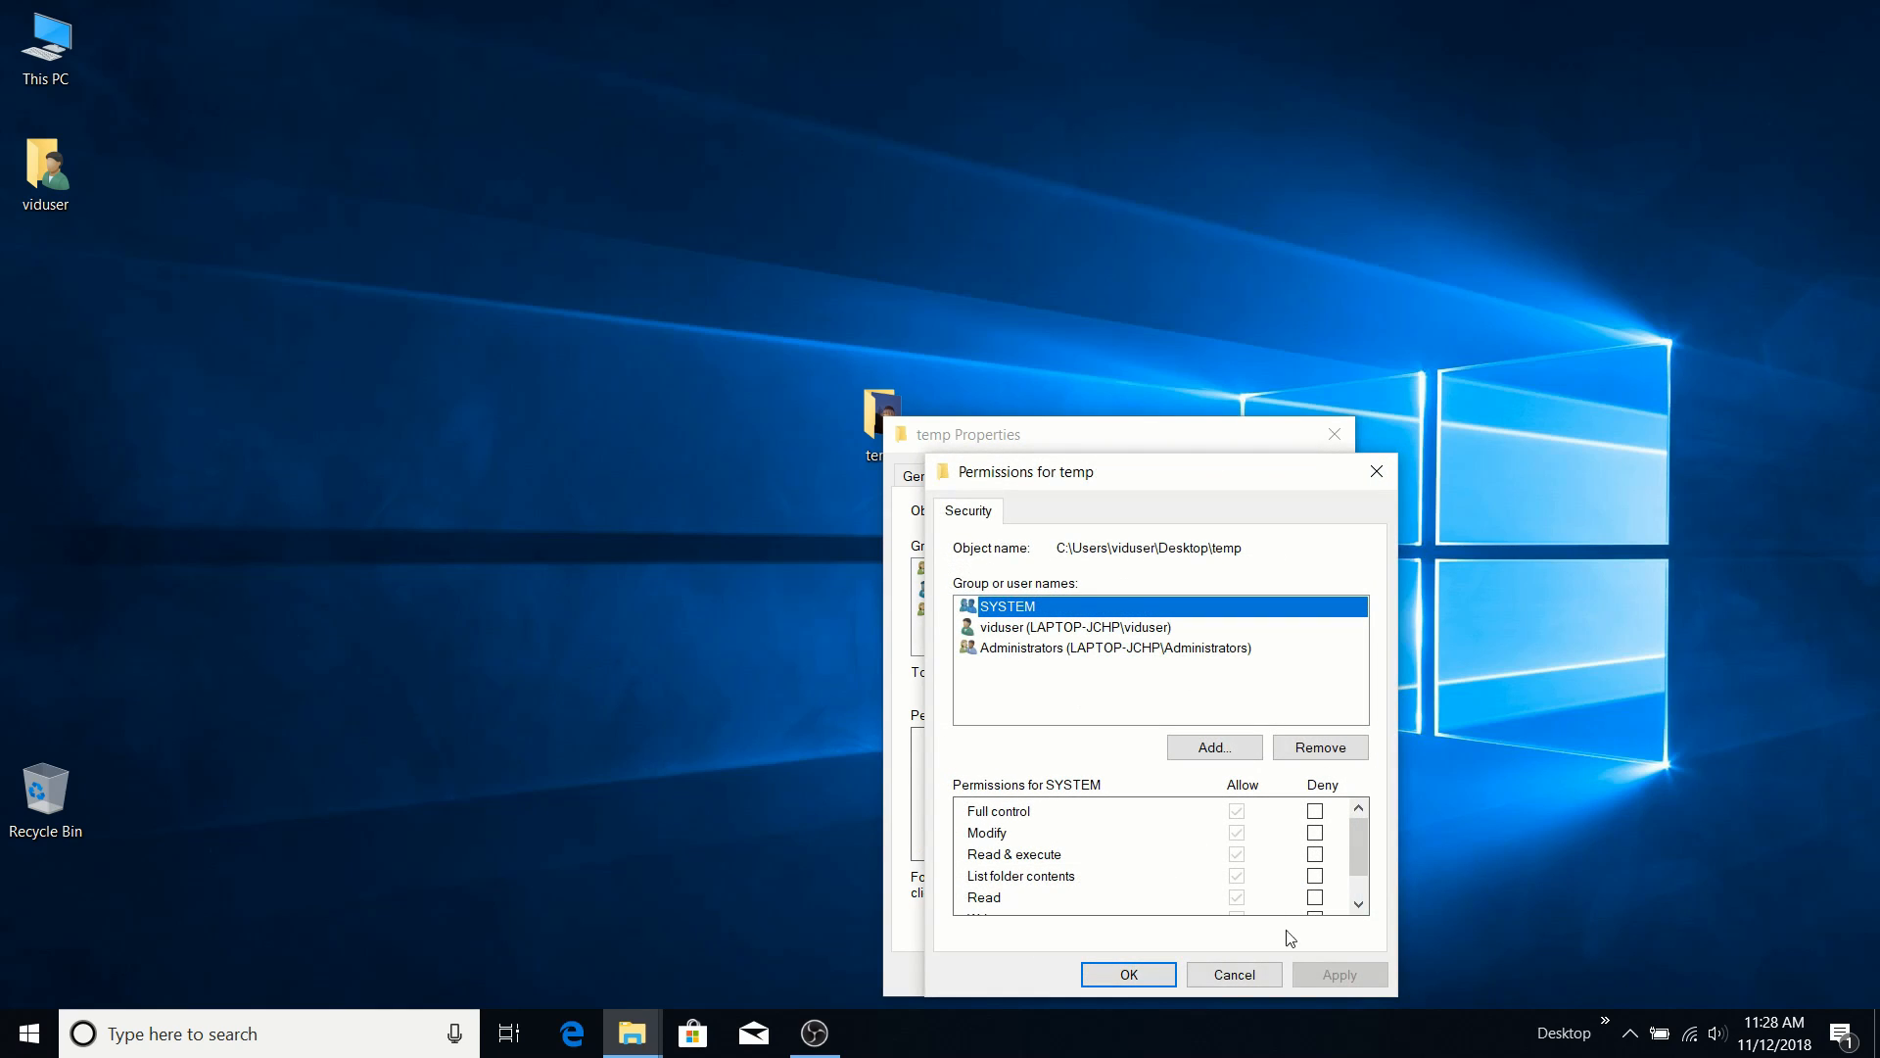
pyautogui.click(1264, 976)
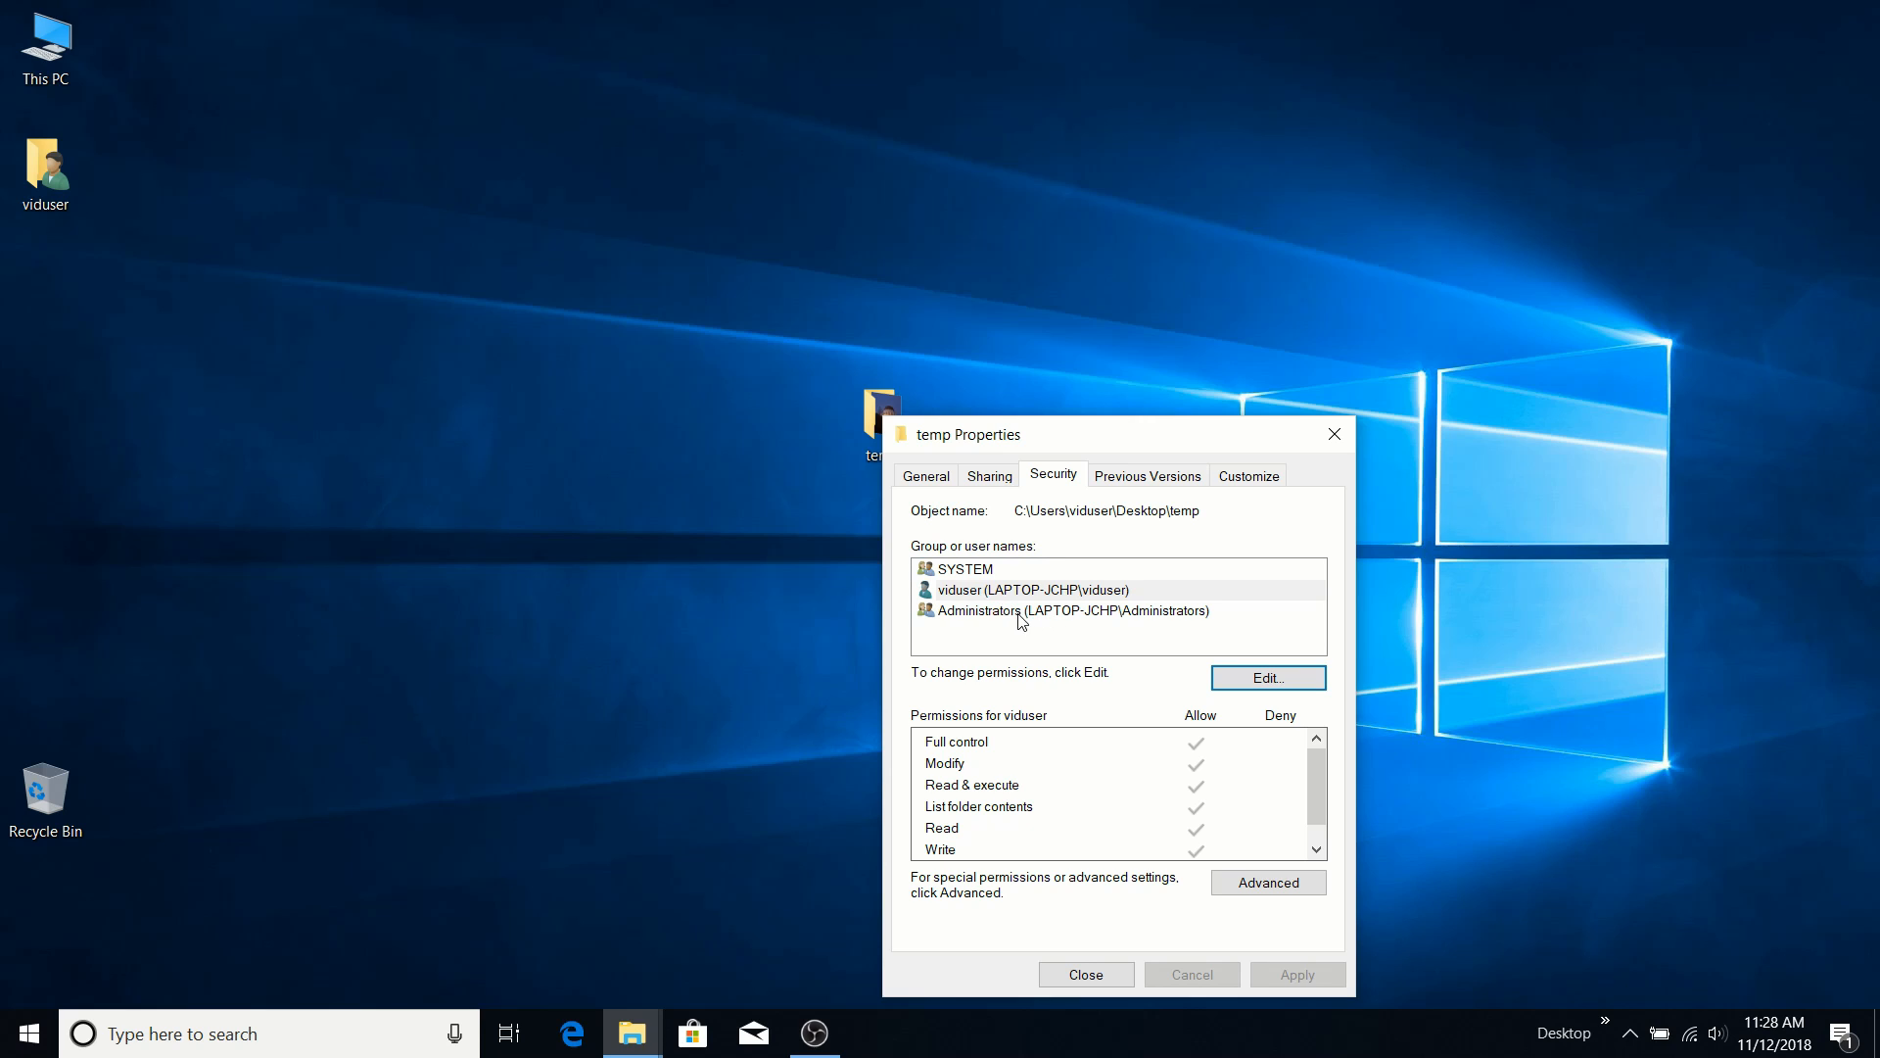
# Review the temp folder's previous versions and the folder types it can be optimized for.
pyautogui.moveTo(1312, 778)
pyautogui.mouseDown()
pyautogui.moveTo(1327, 825)
pyautogui.moveTo(1323, 782)
pyautogui.mouseUp()
pyautogui.click(1116, 480)
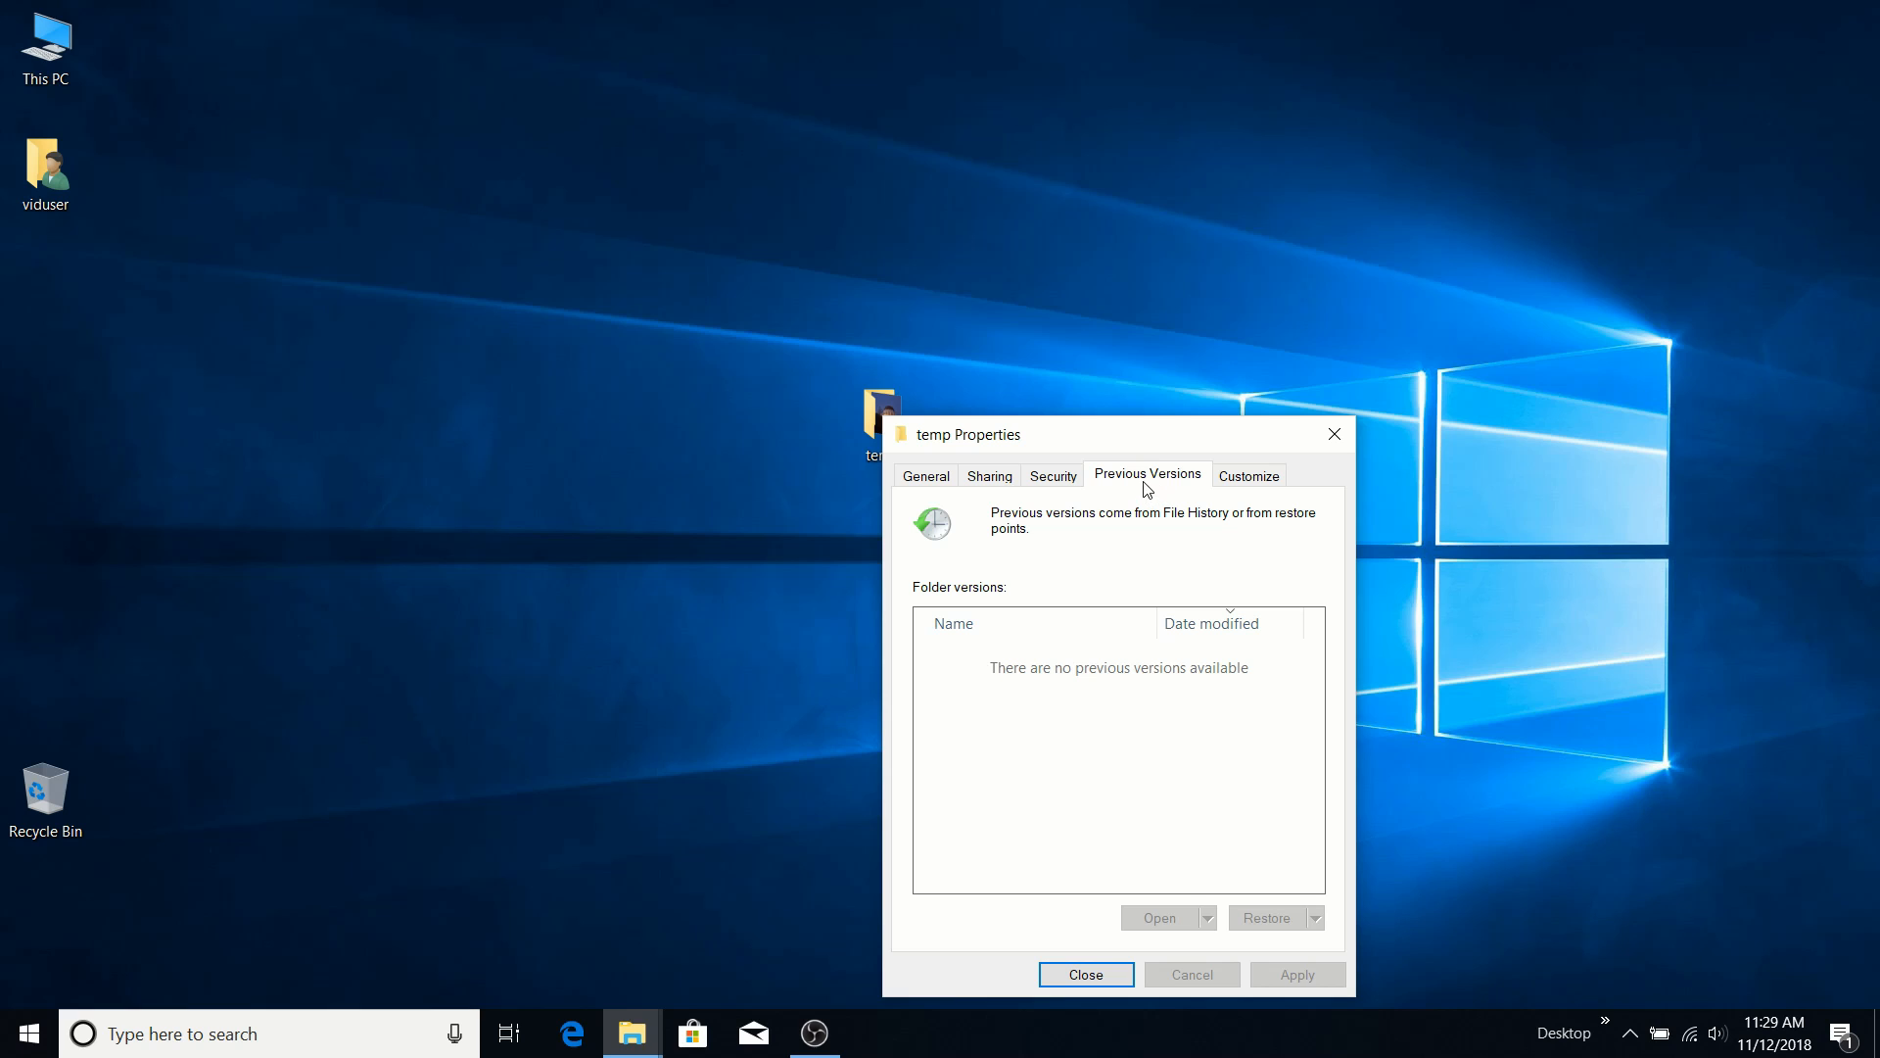
pyautogui.click(1245, 477)
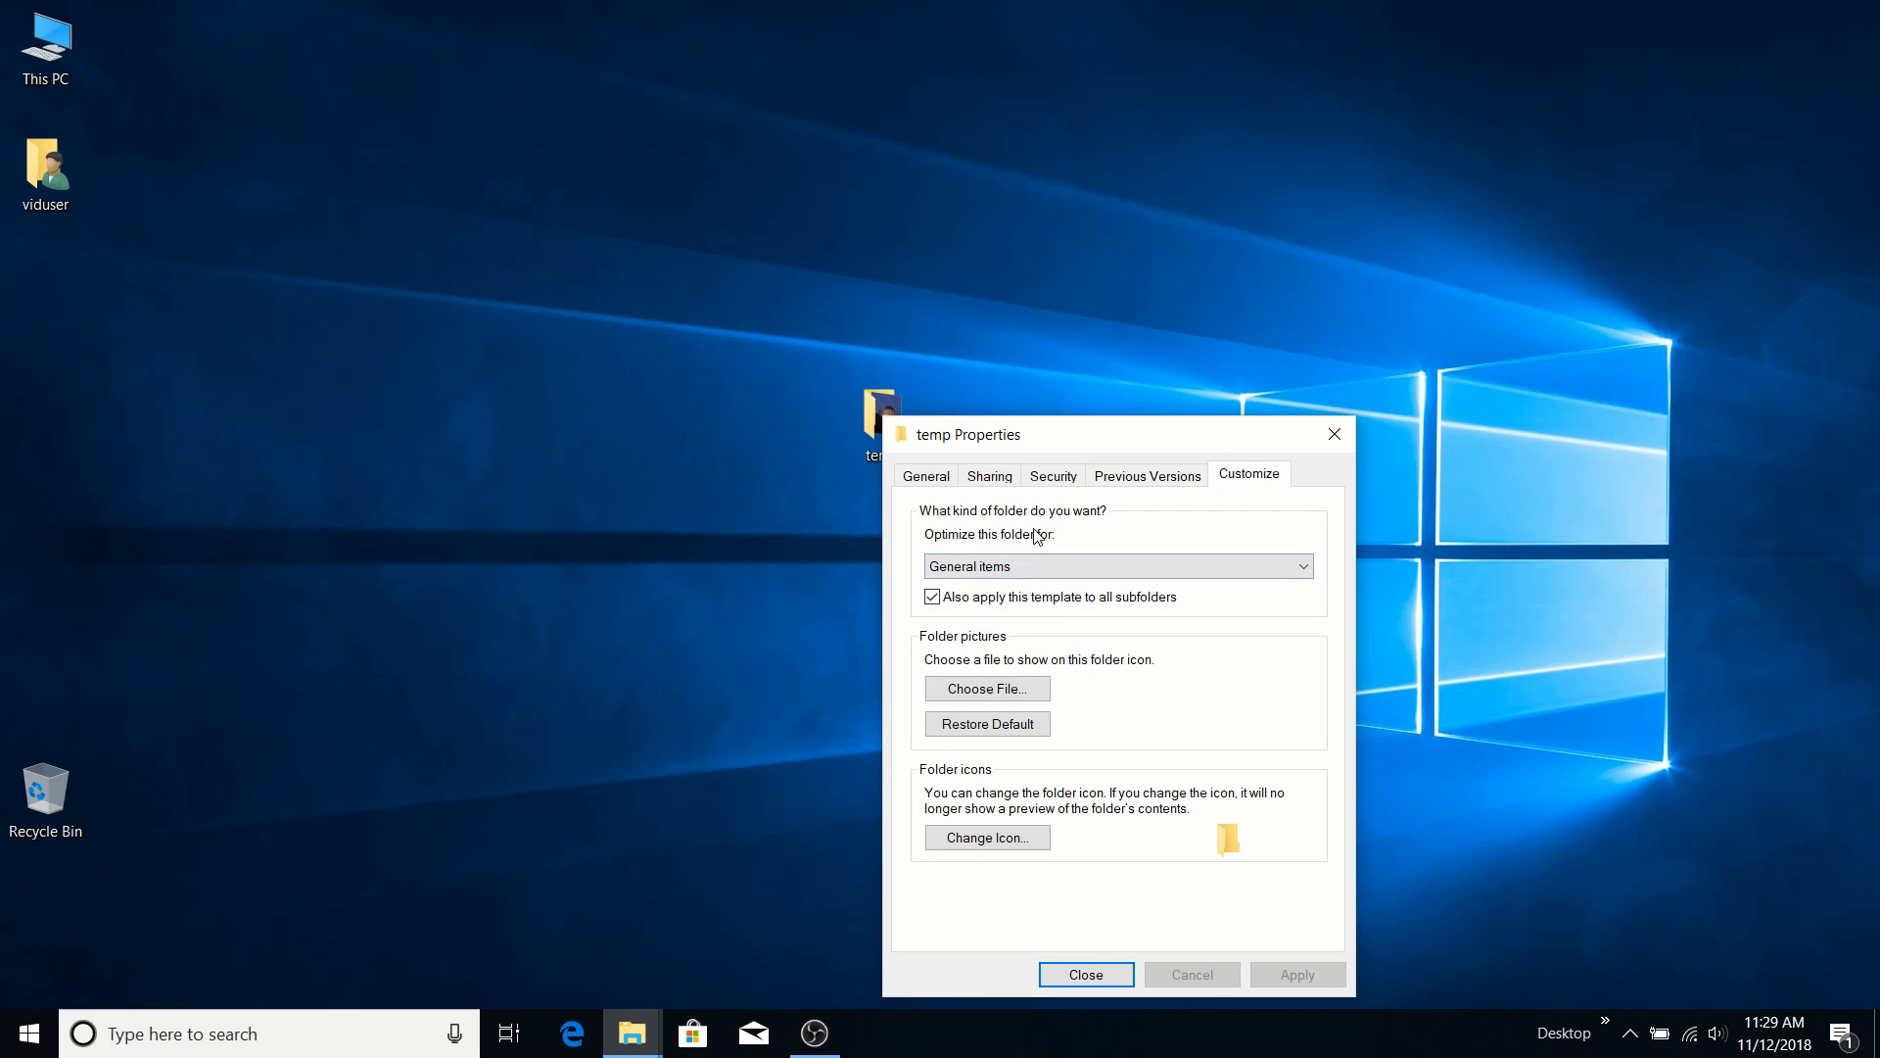
pyautogui.click(1298, 568)
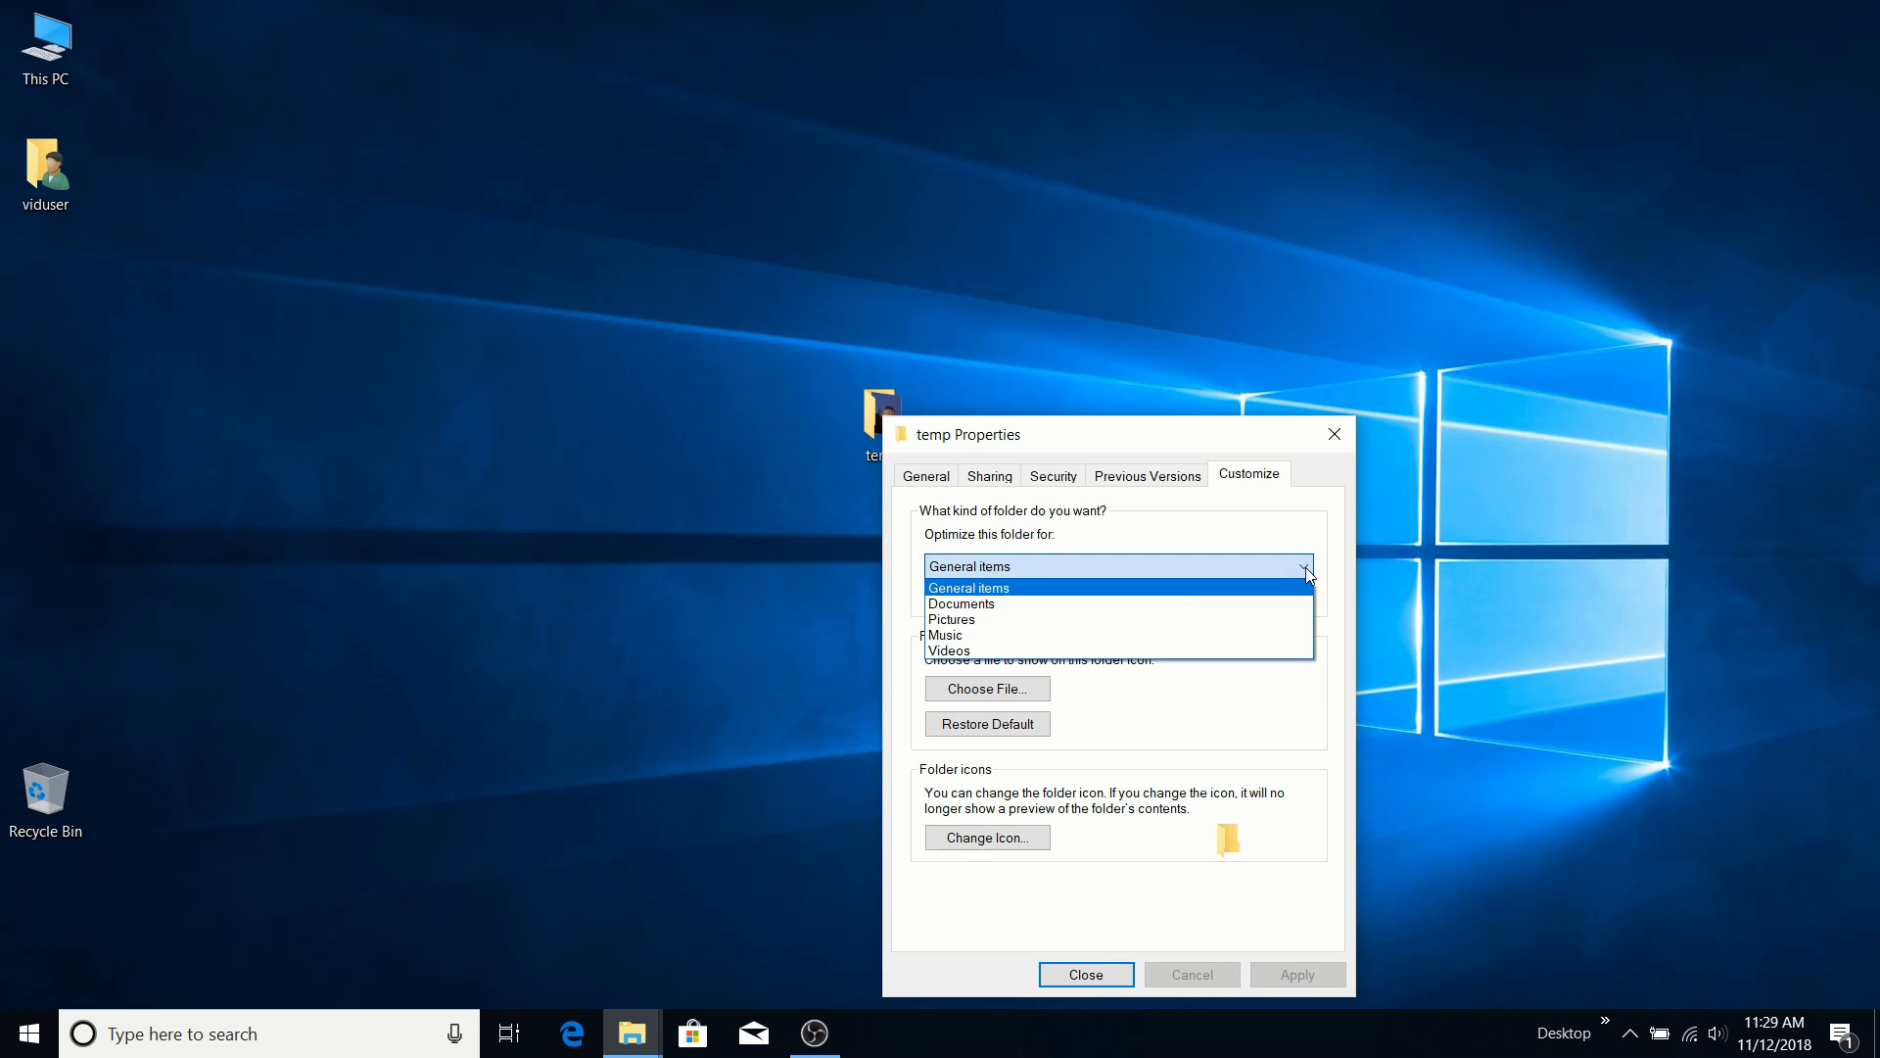
pyautogui.click(1307, 567)
pyautogui.click(1306, 568)
pyautogui.click(1307, 567)
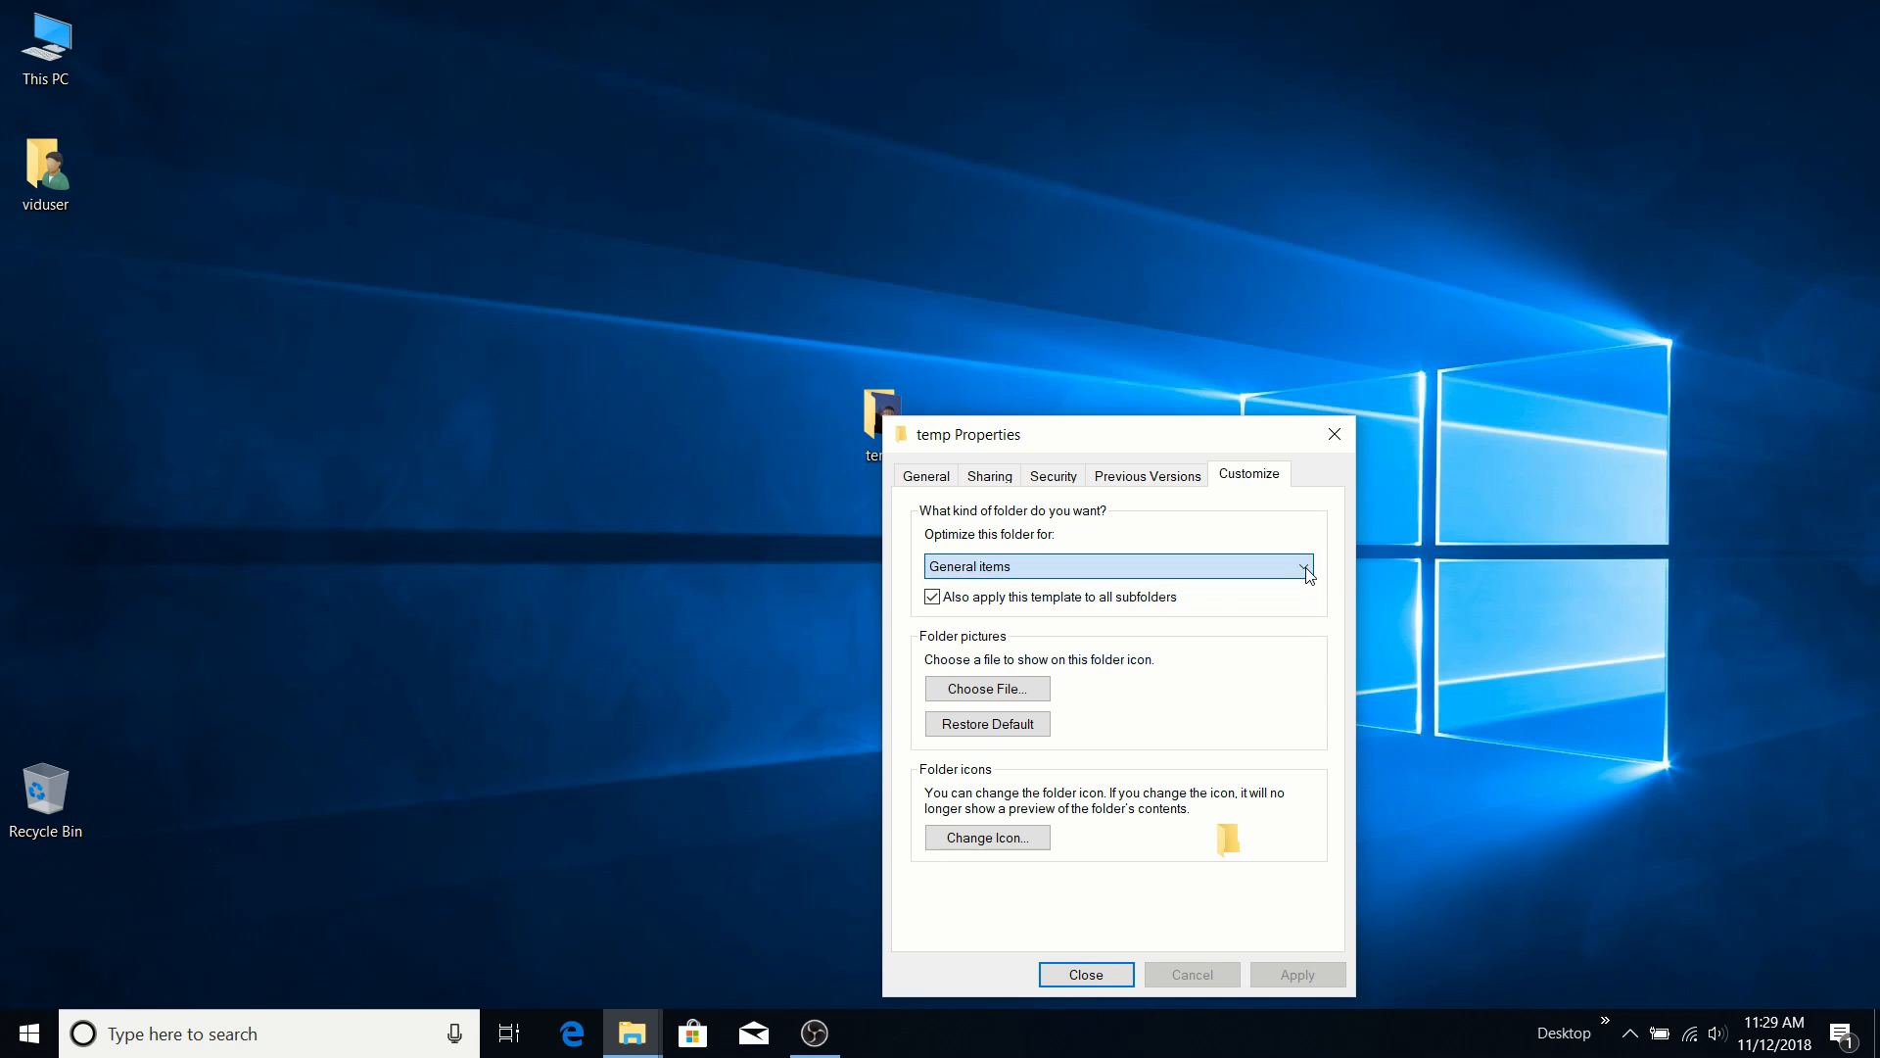
# Open the temp folder and examine the commands offered while it is optimized for general items.
pyautogui.click(868, 452)
pyautogui.doubleClick(868, 452)
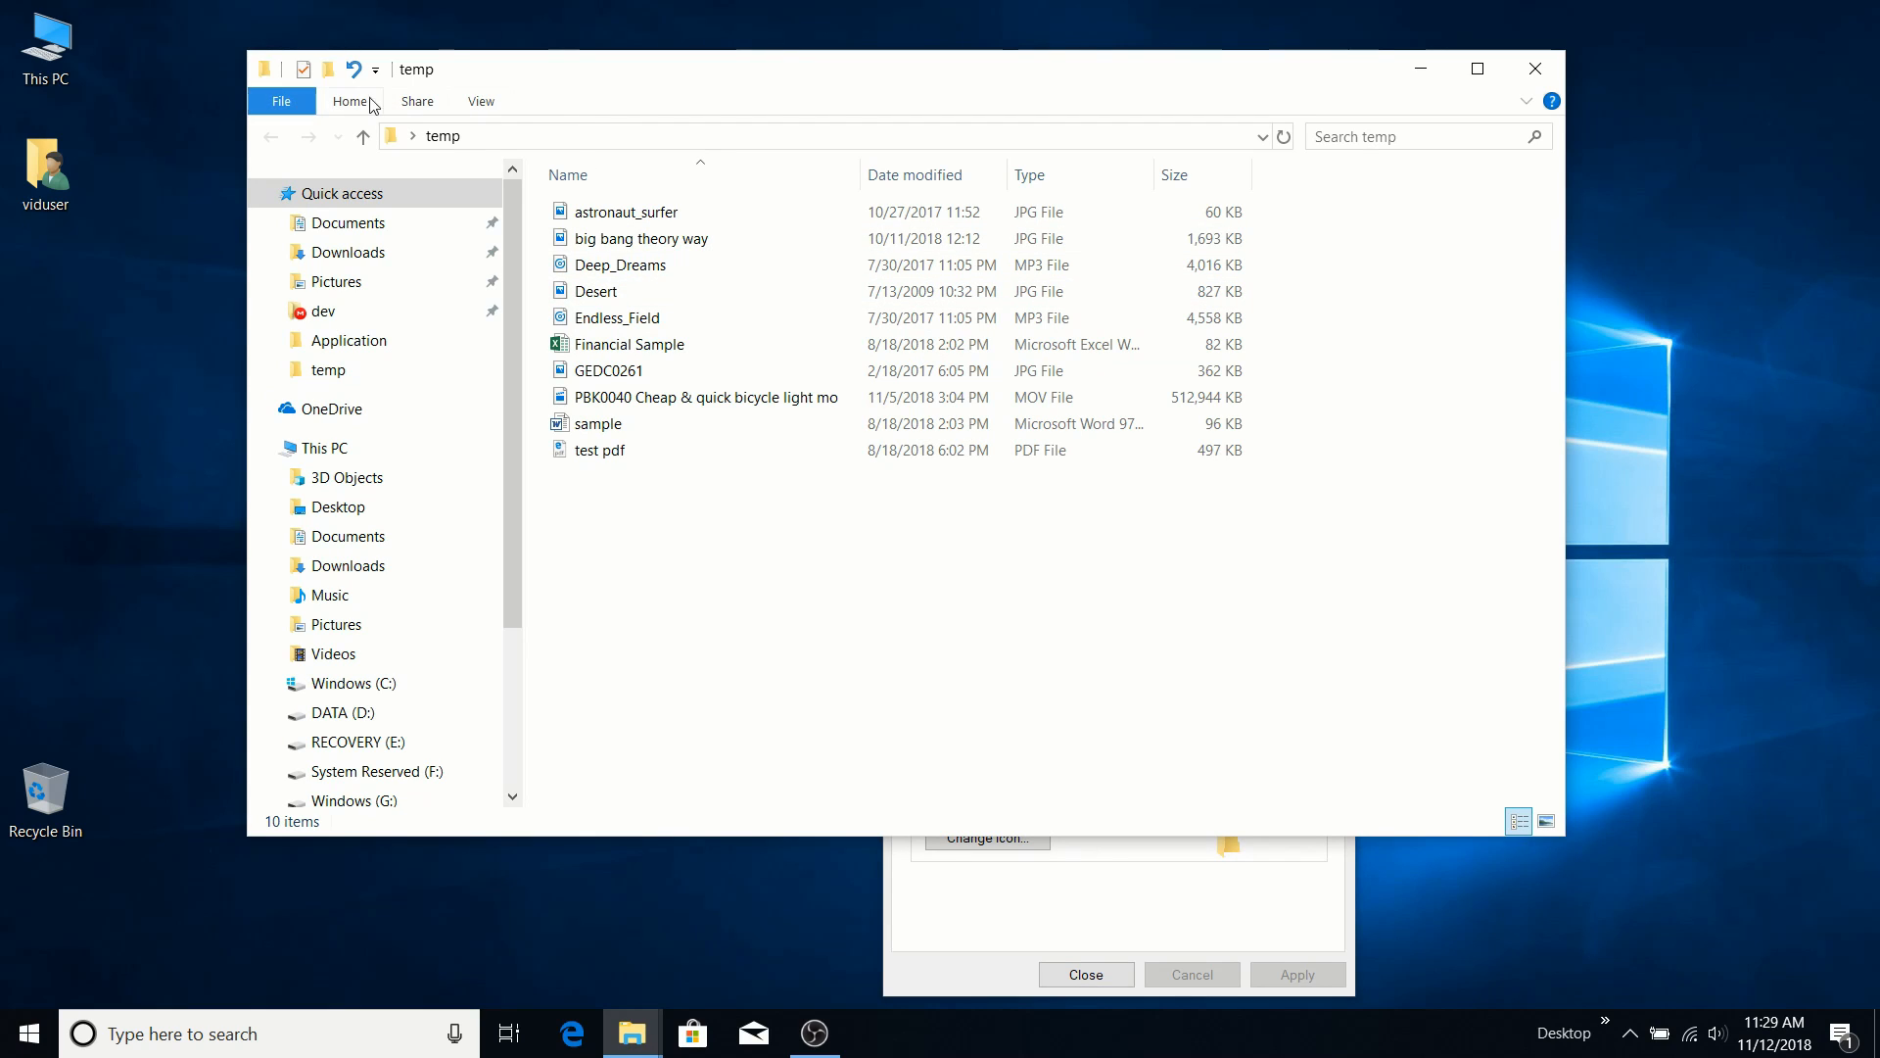
pyautogui.click(1525, 101)
pyautogui.moveTo(768, 80); pyautogui.dragTo(554, 64)
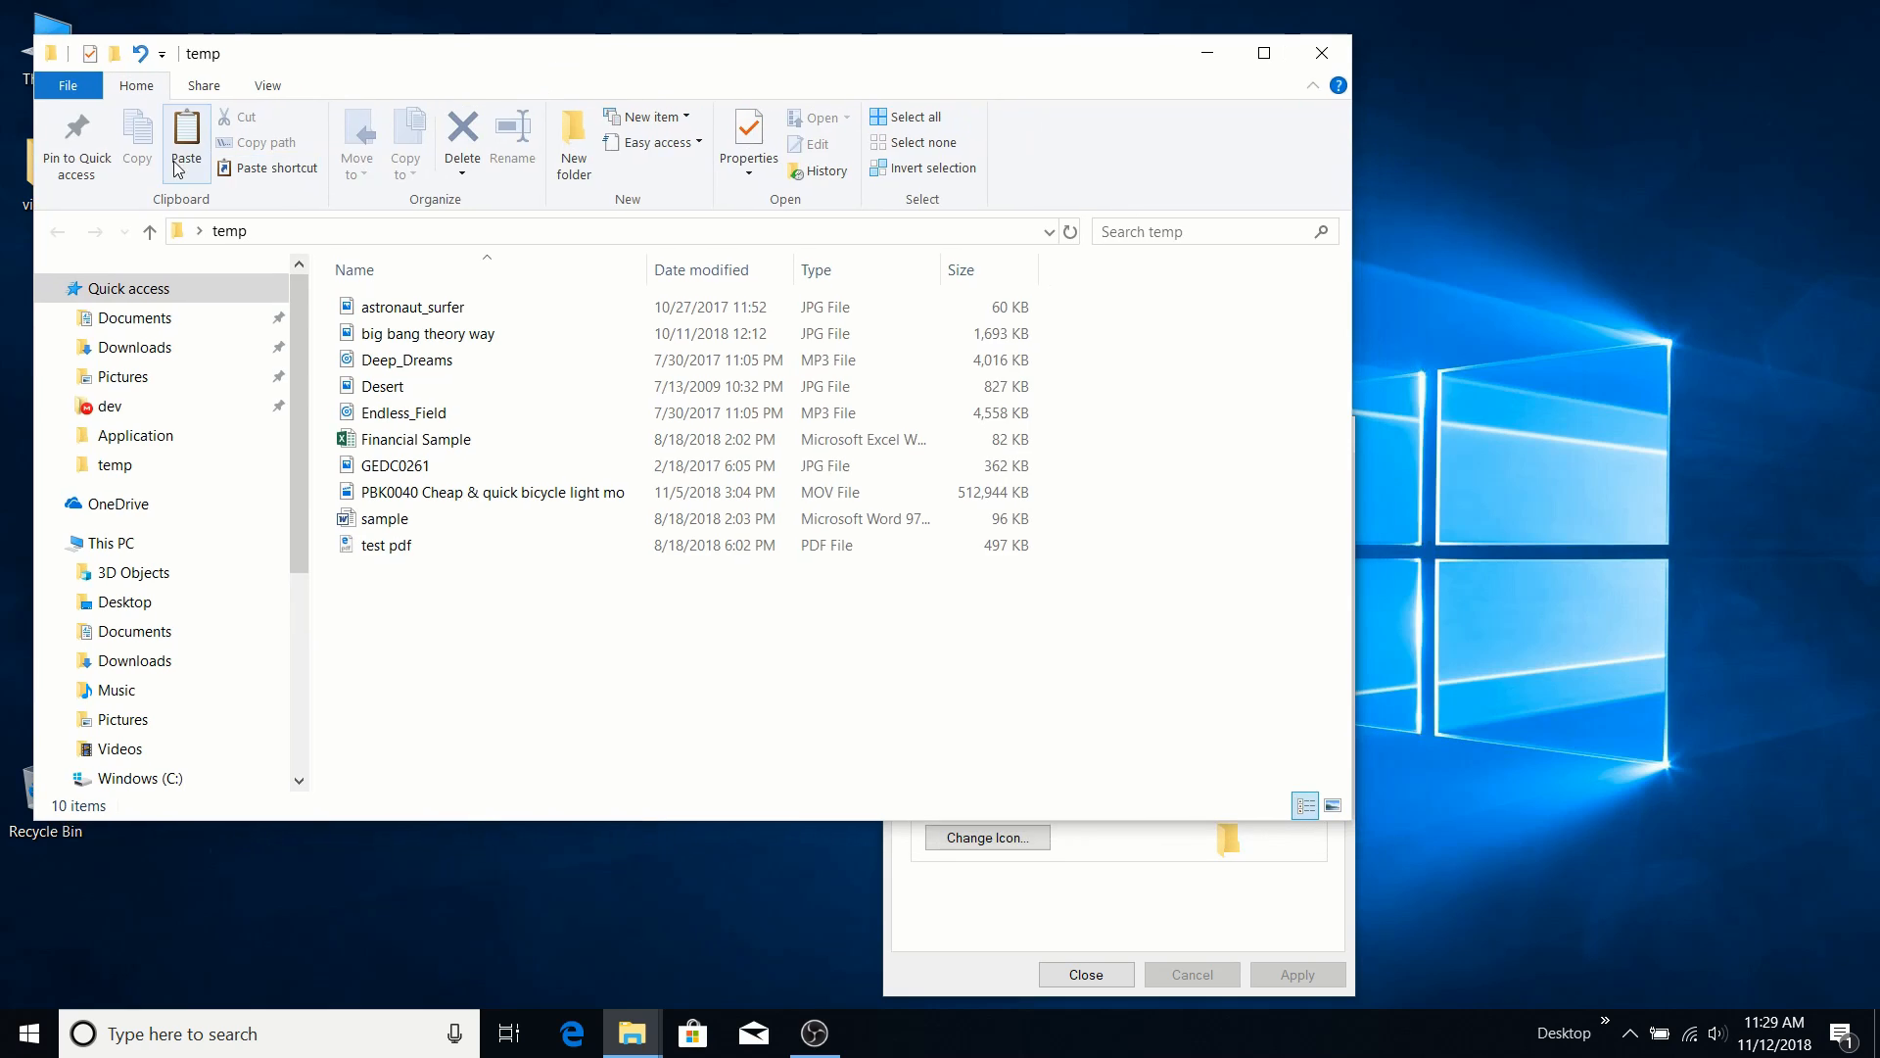
pyautogui.click(201, 87)
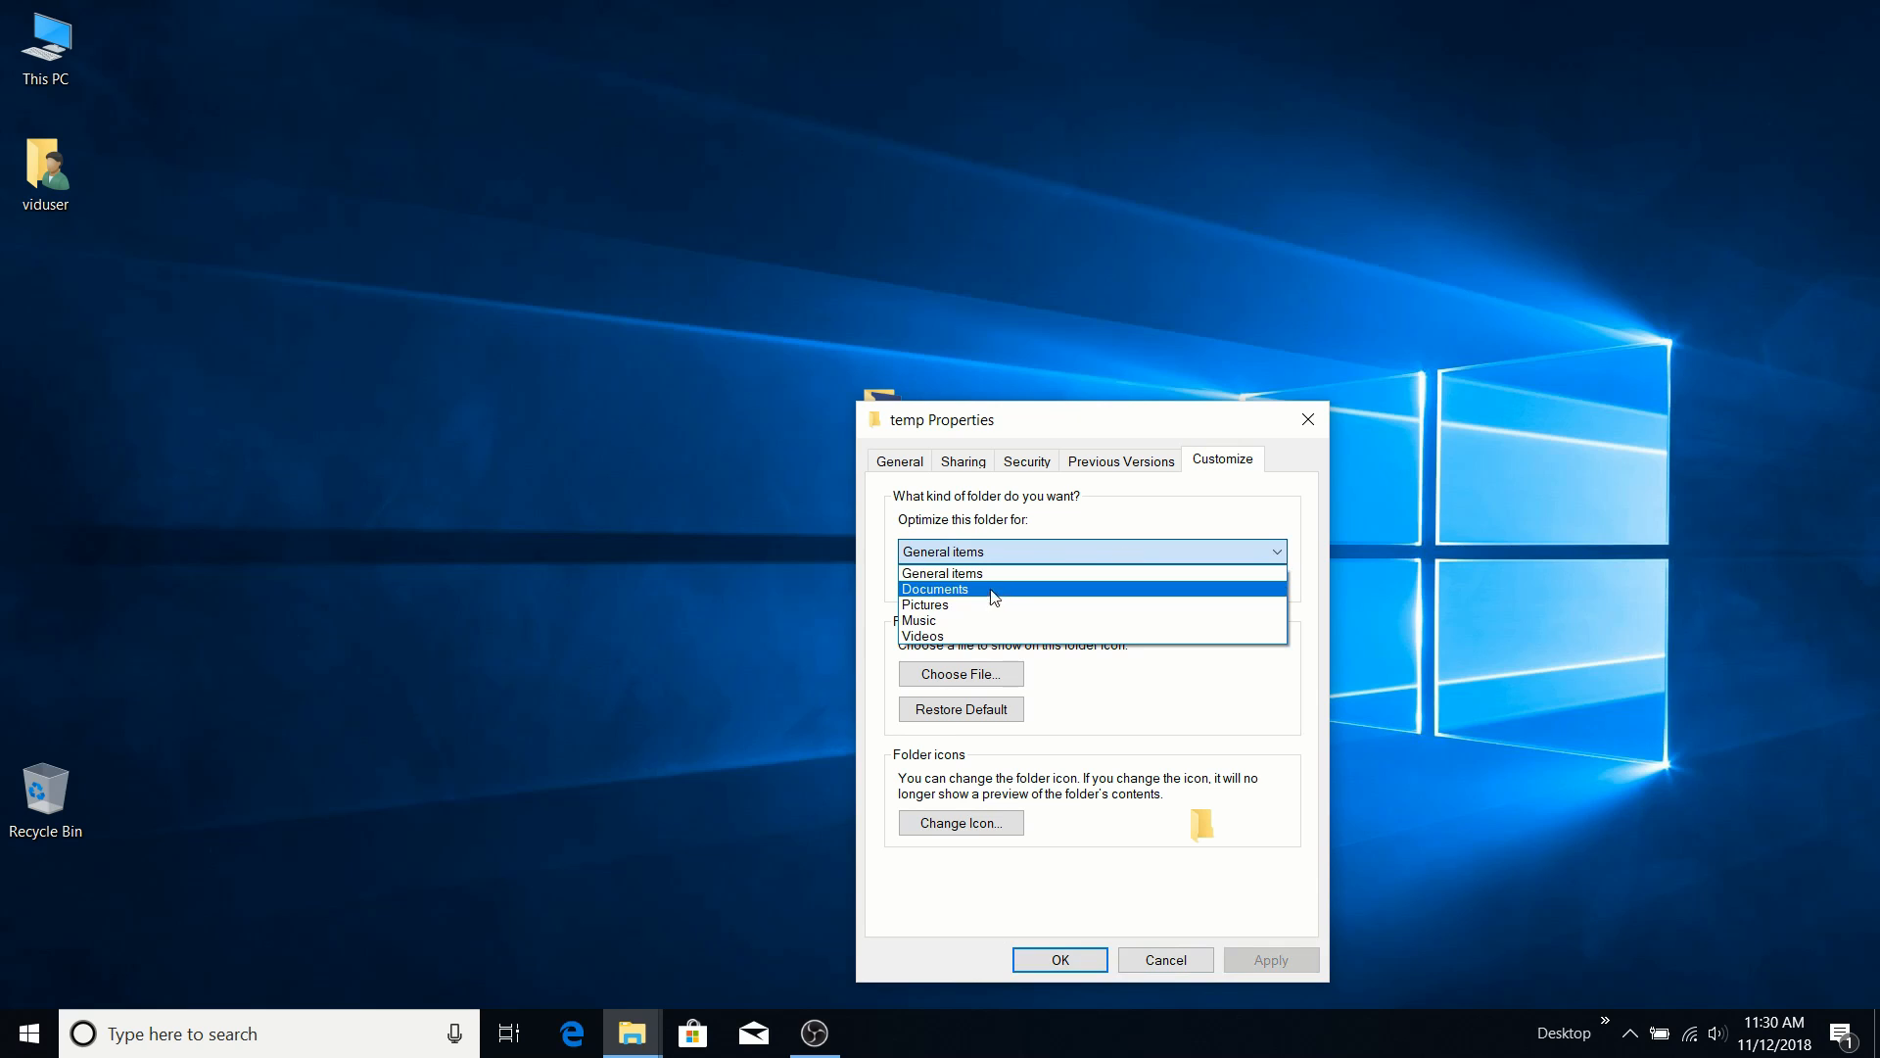
# Optimize the temp folder for Pictures, open it to review its layout and picture tools, and close it.
pyautogui.click(938, 606)
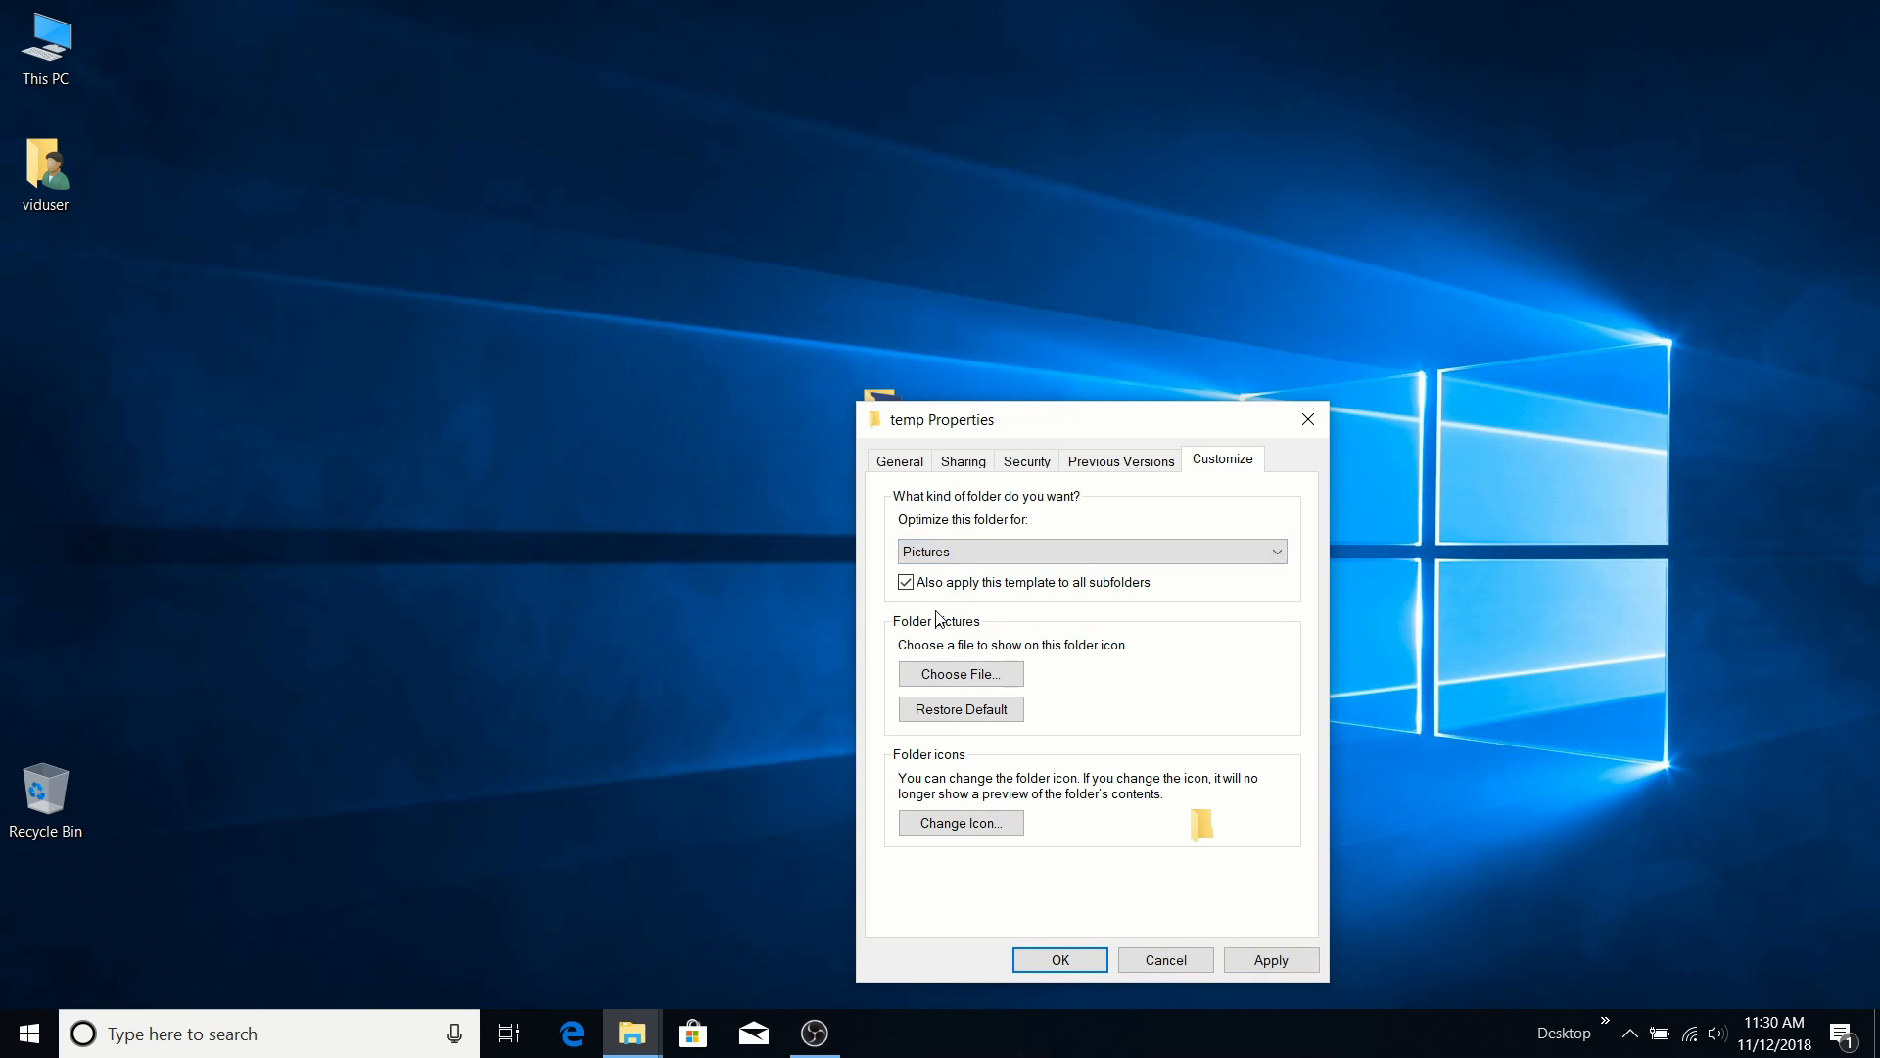
pyautogui.click(1299, 961)
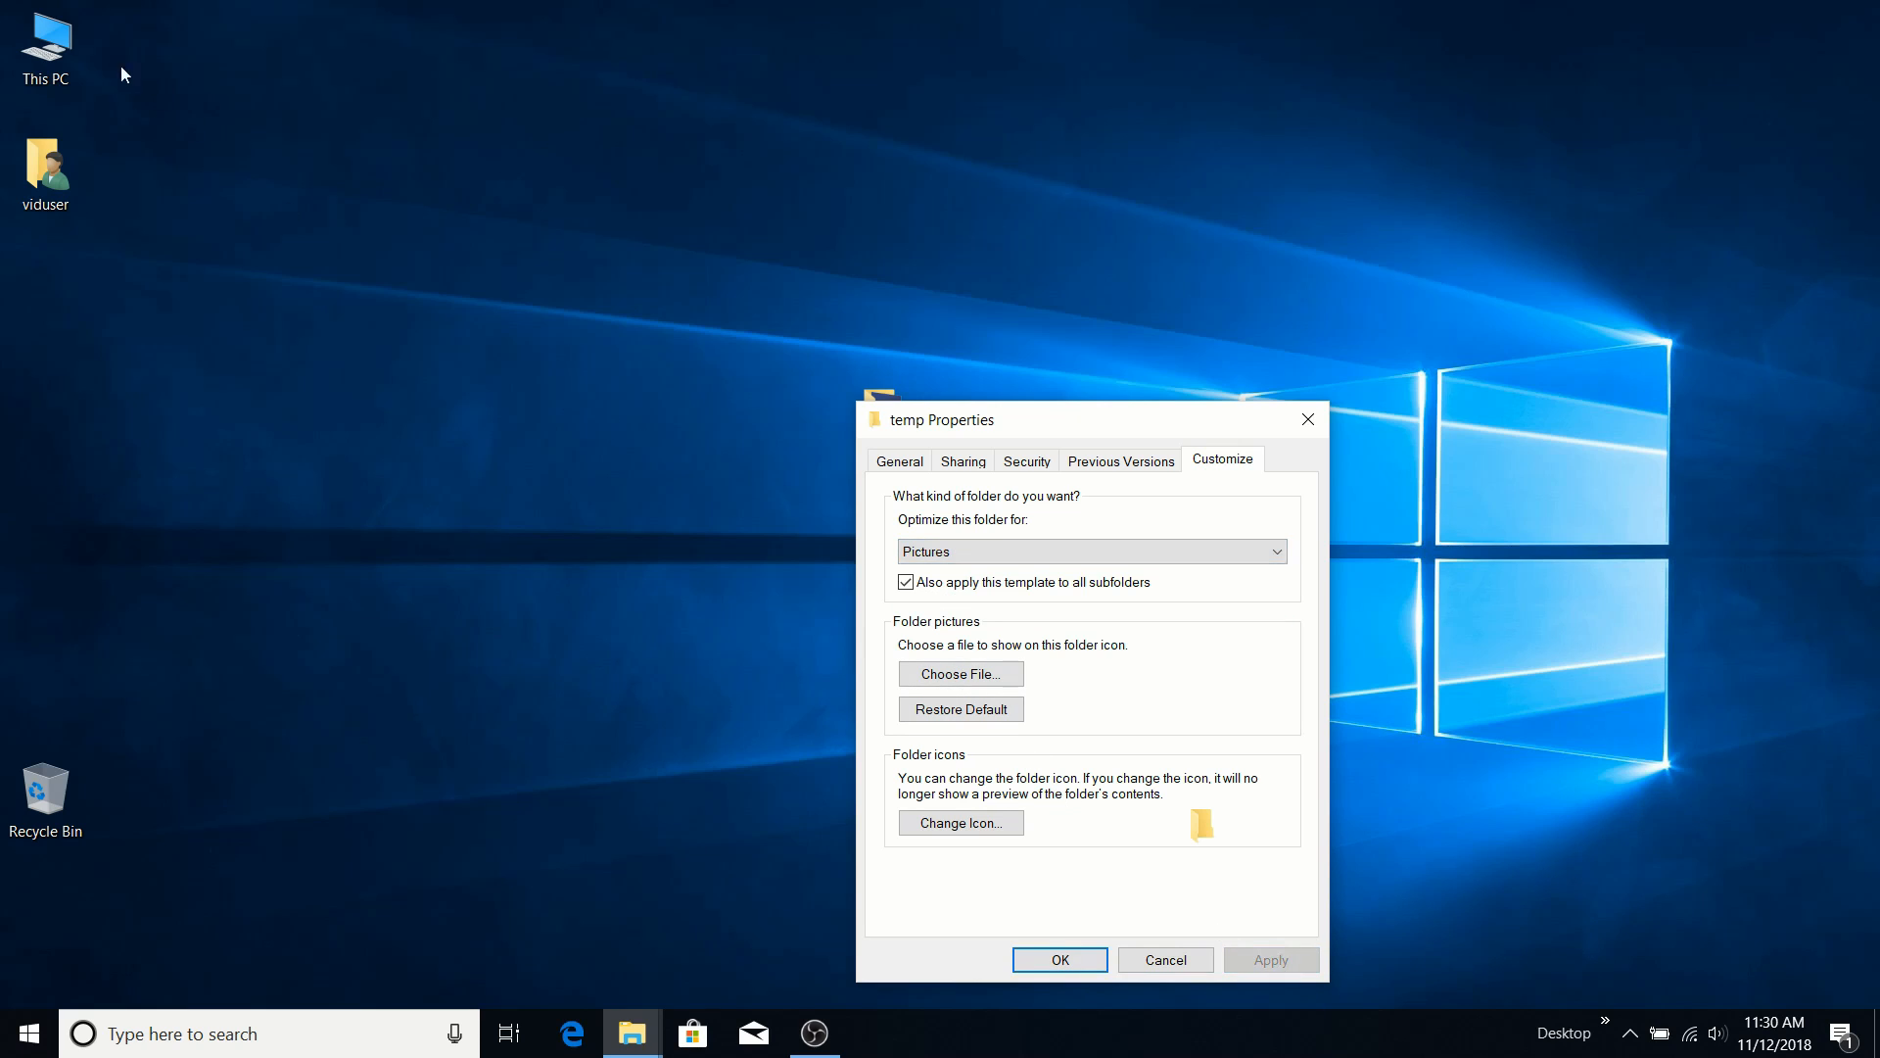
pyautogui.moveTo(1078, 424); pyautogui.dragTo(1298, 371)
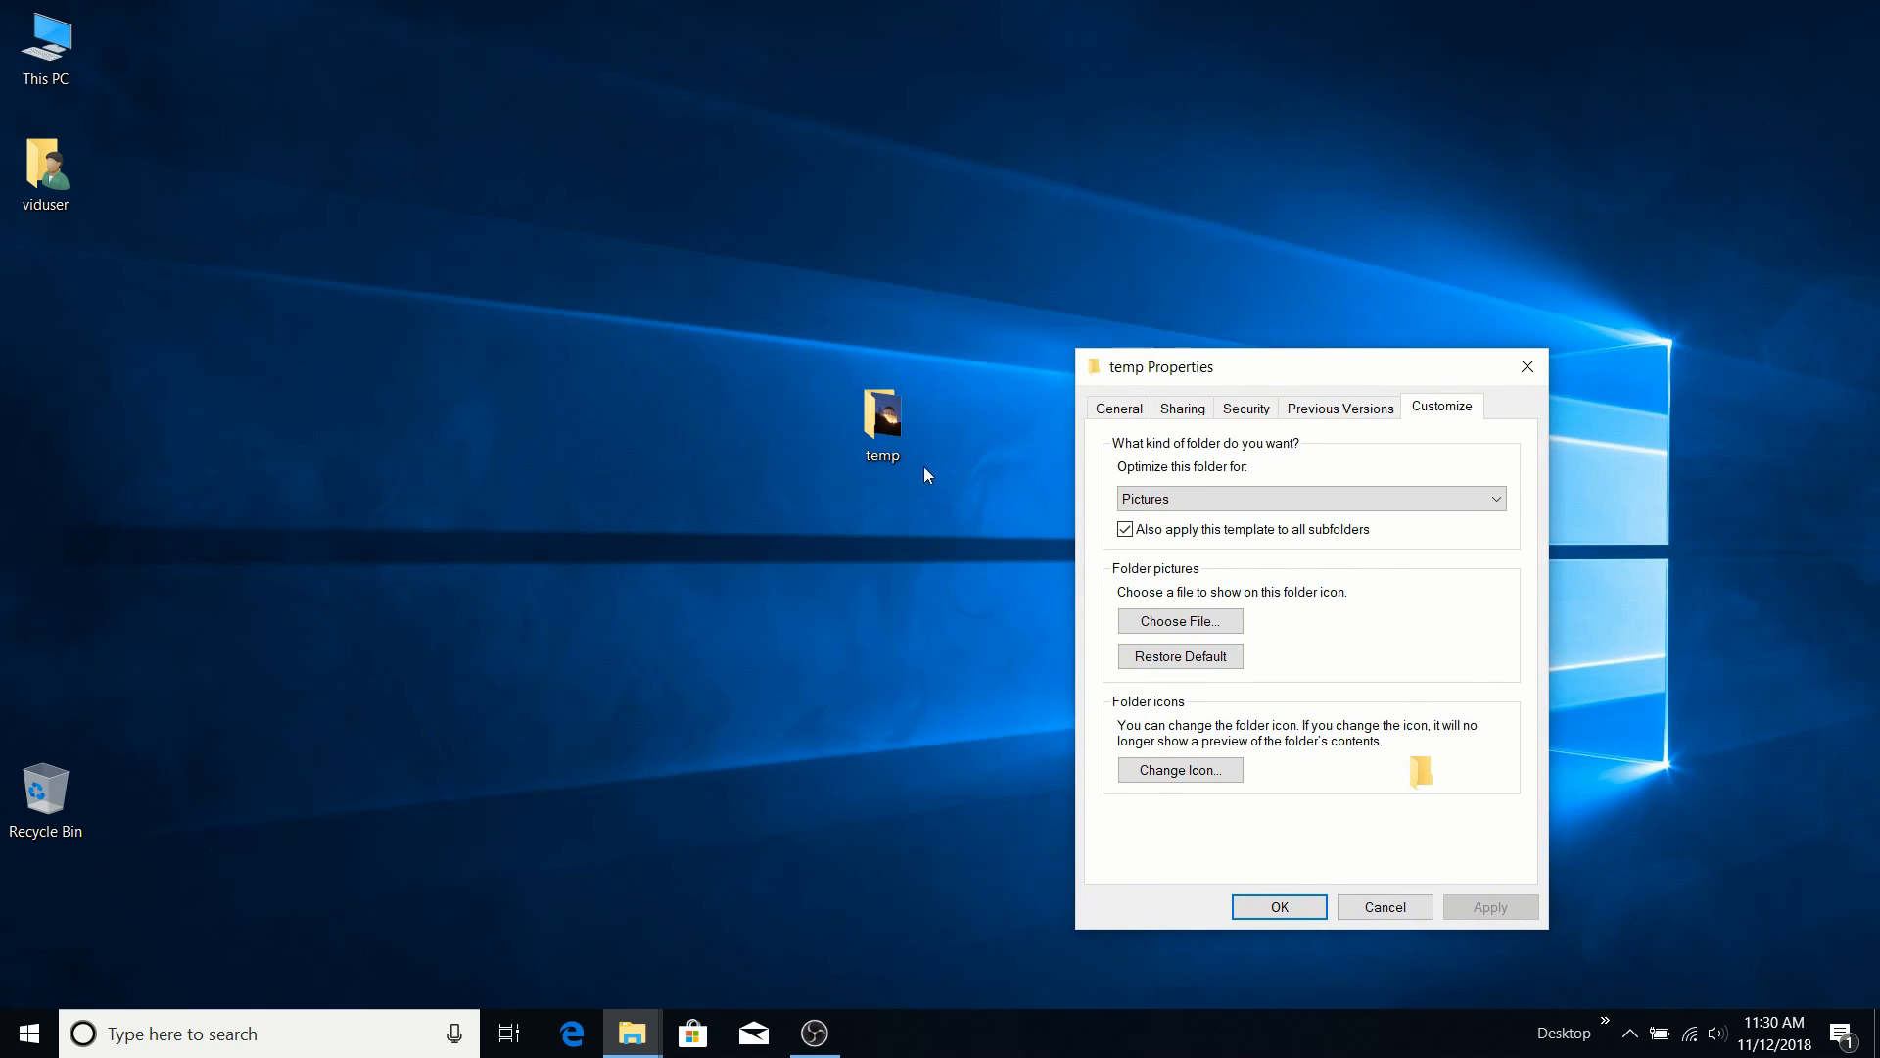
pyautogui.doubleClick(879, 427)
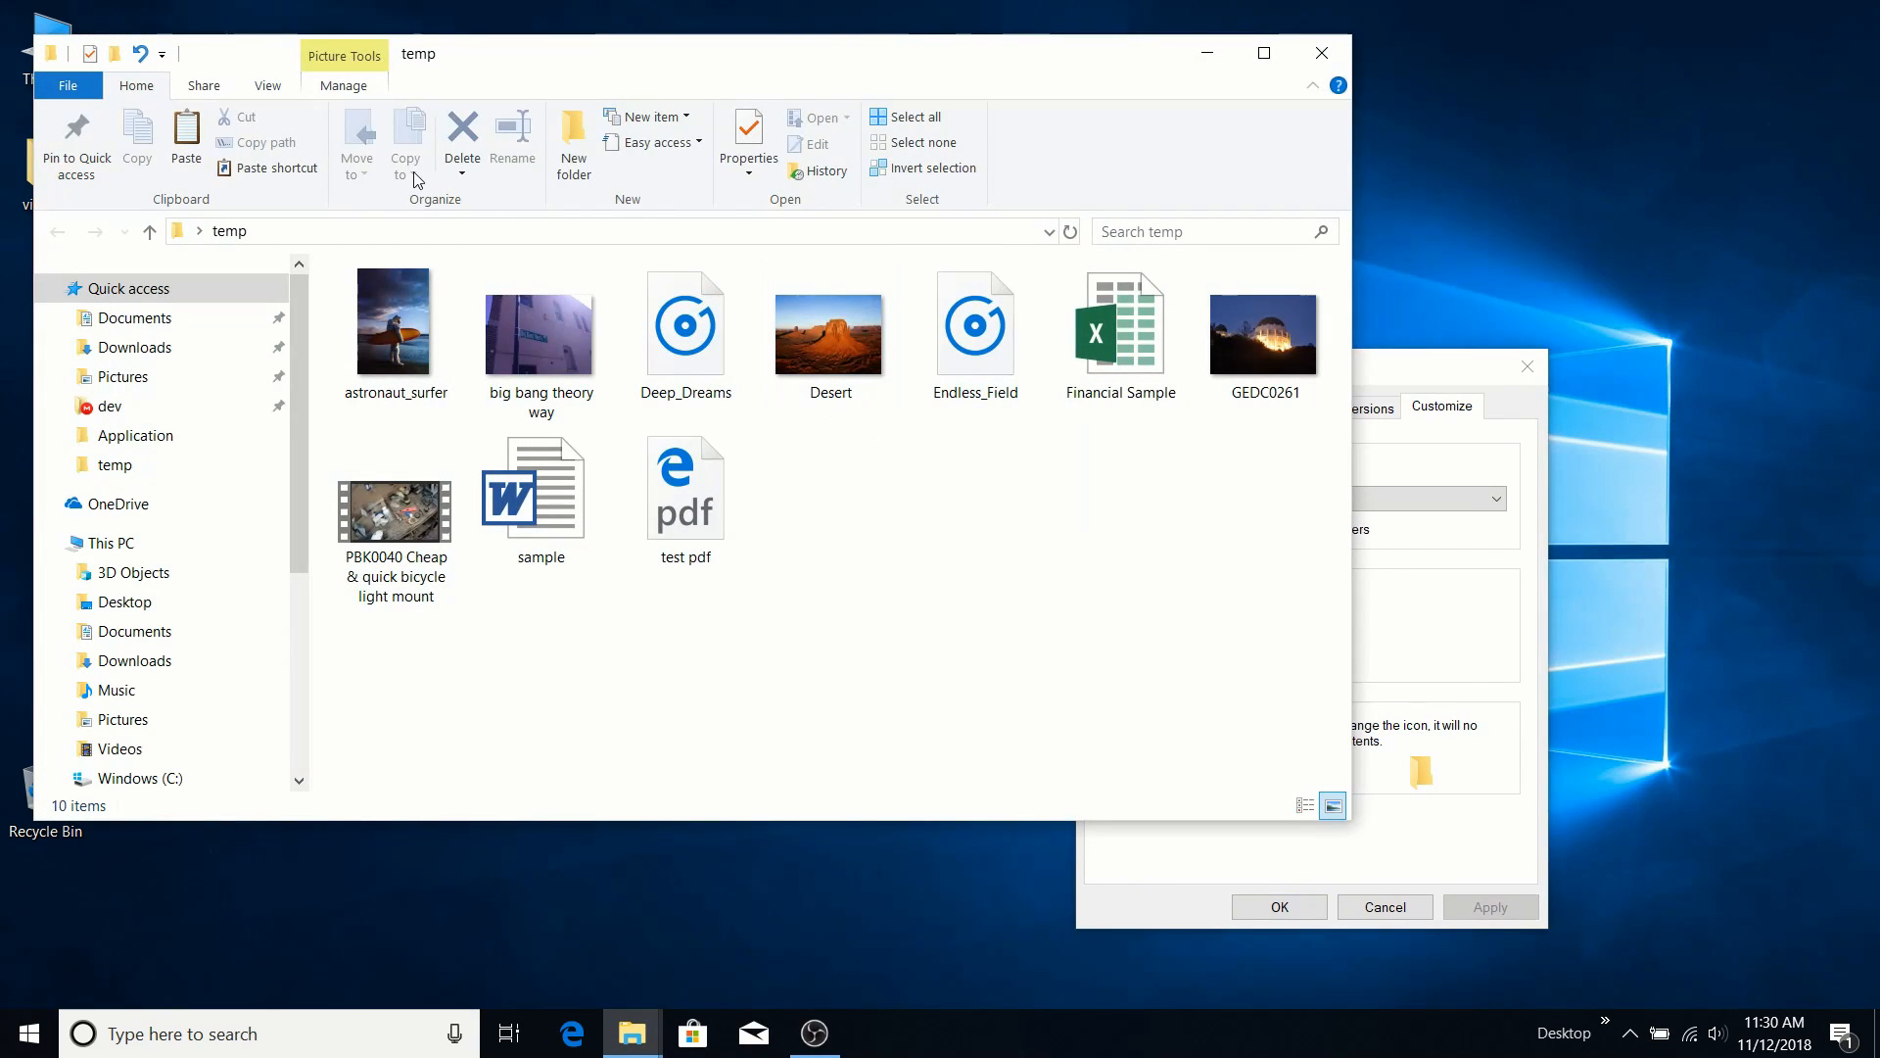
pyautogui.click(345, 88)
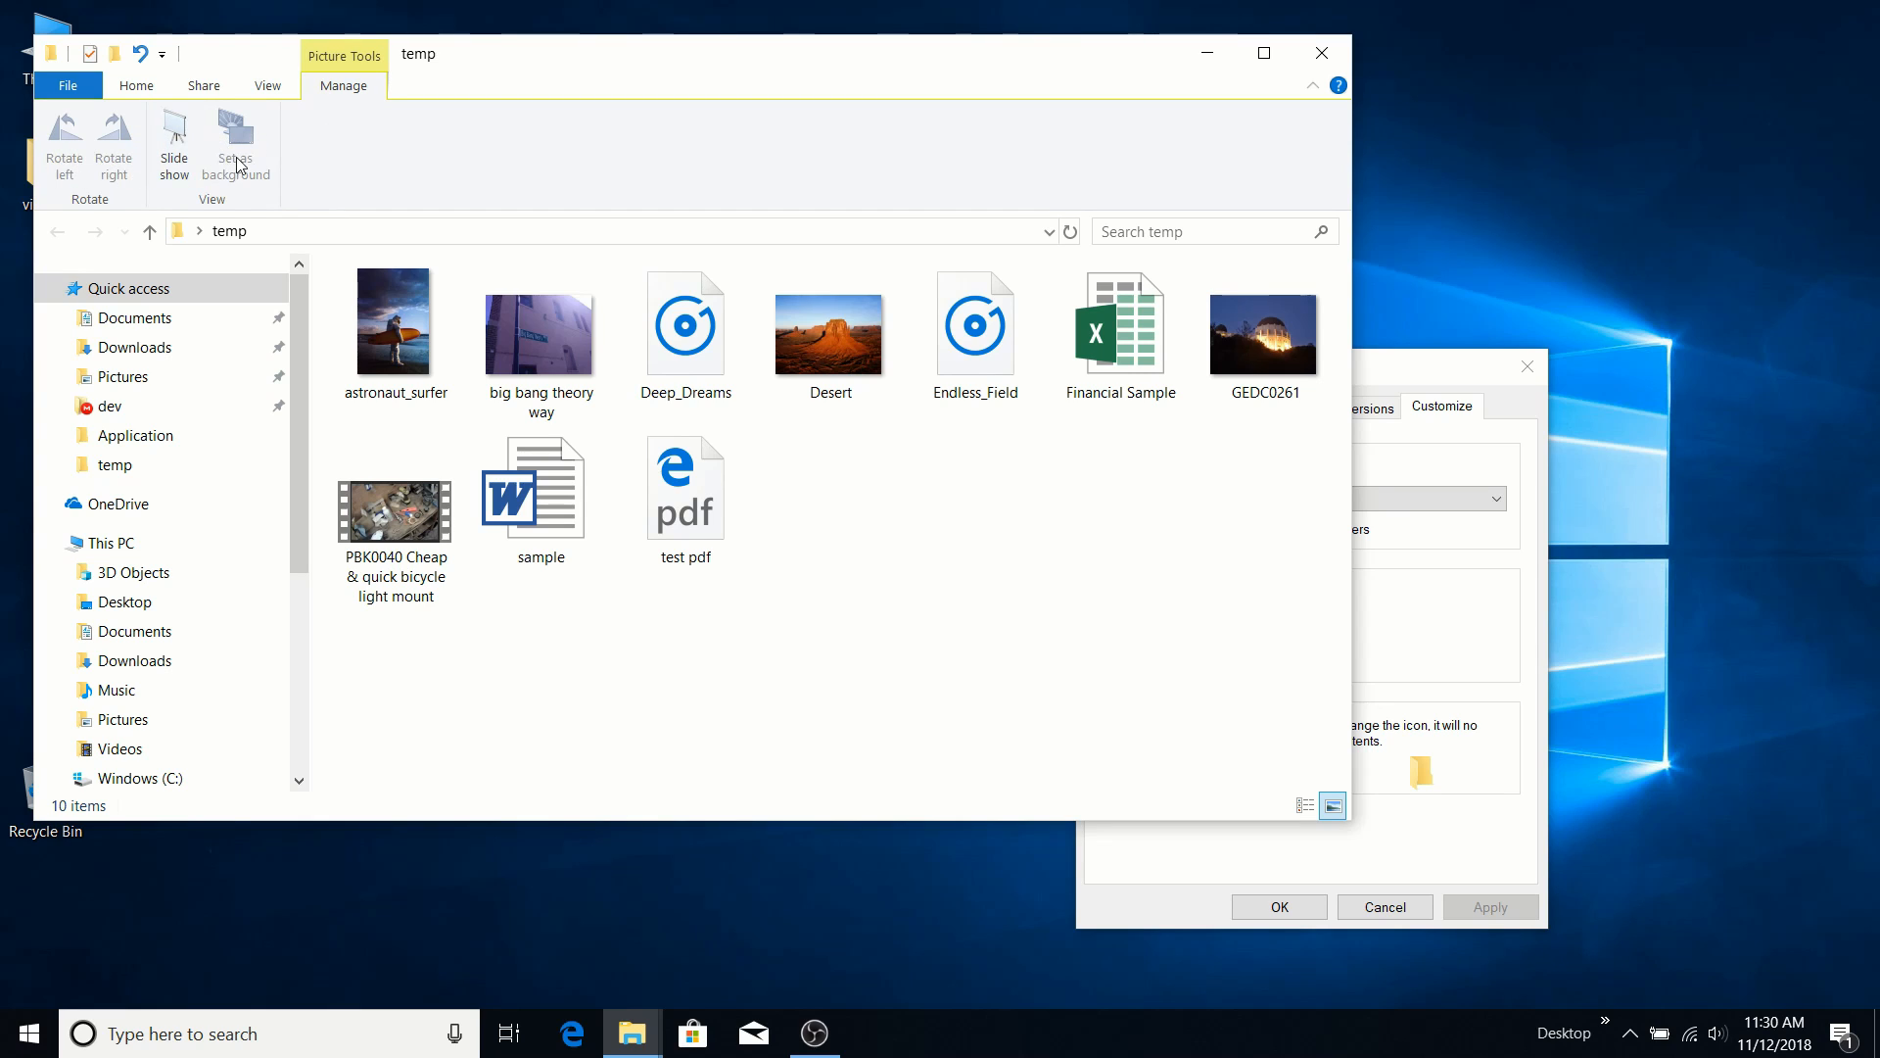
pyautogui.click(1322, 53)
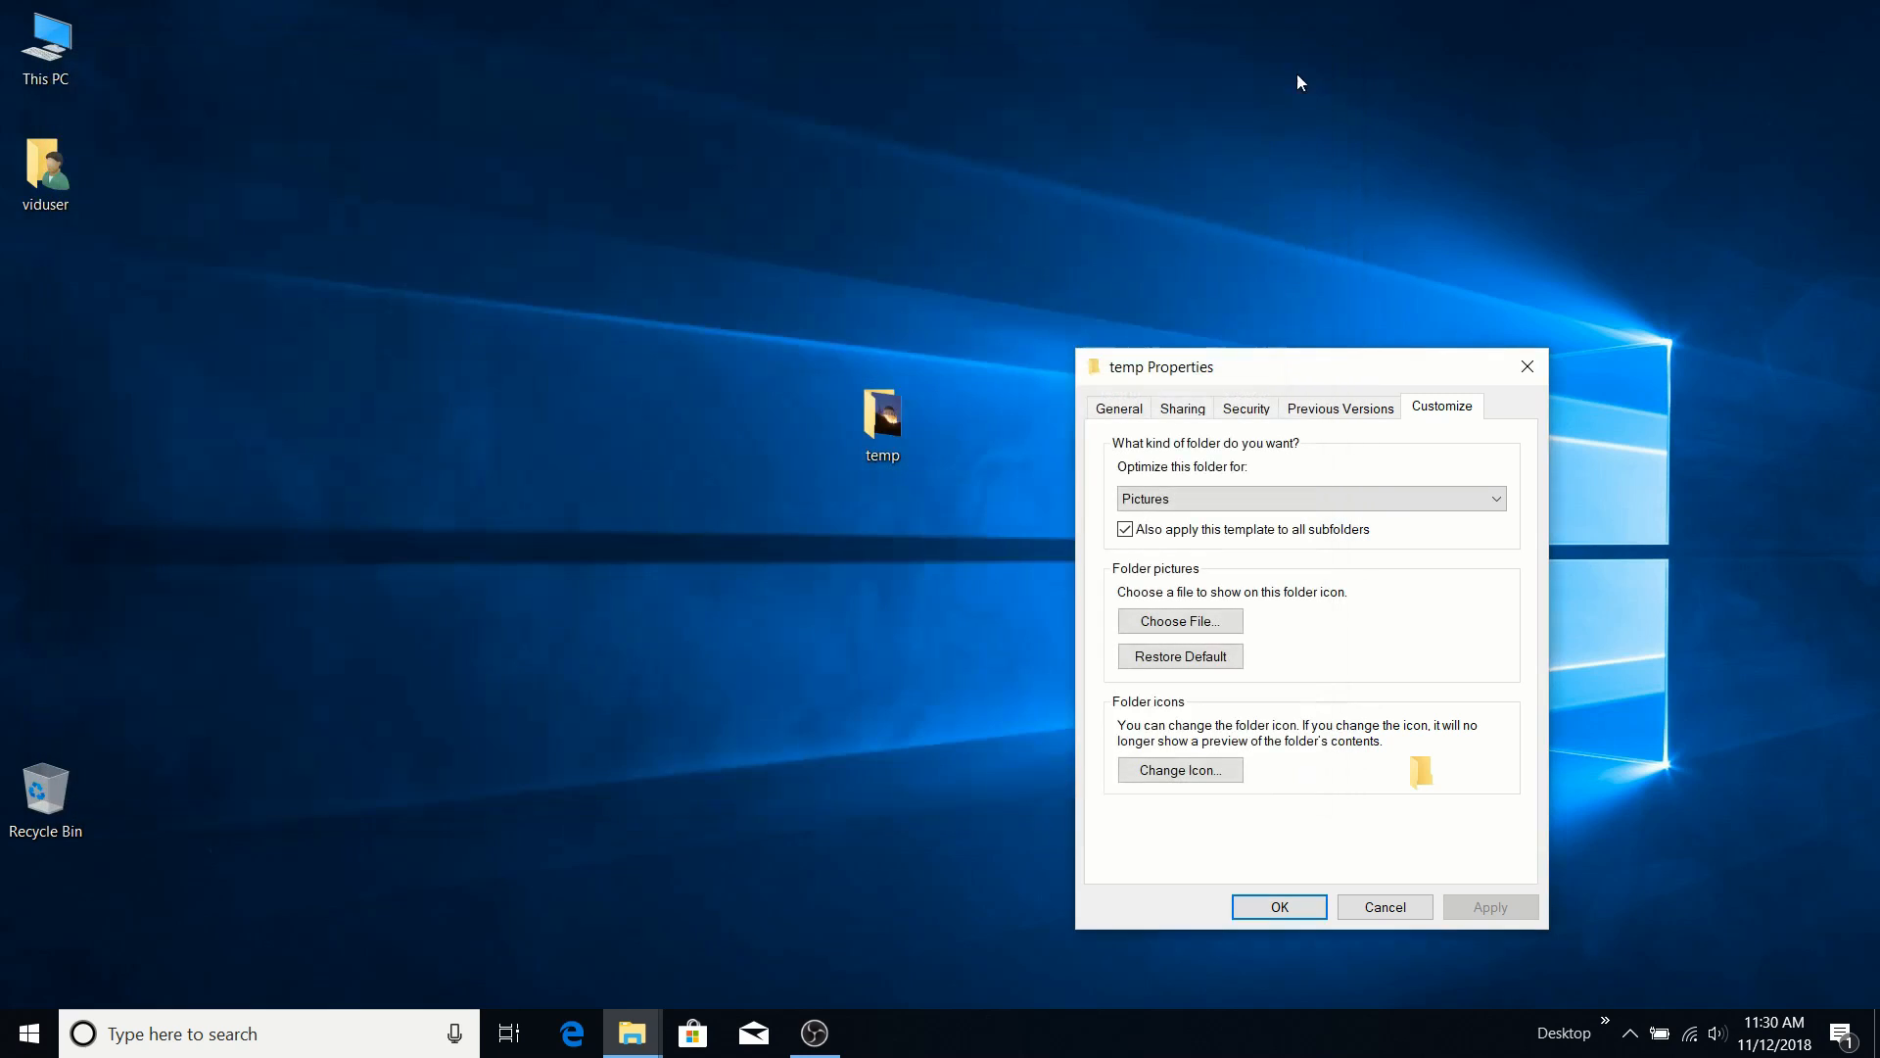
# Optimize the temp folder for Music, open it to review its columns and music playback tools, and close it.
pyautogui.click(1423, 500)
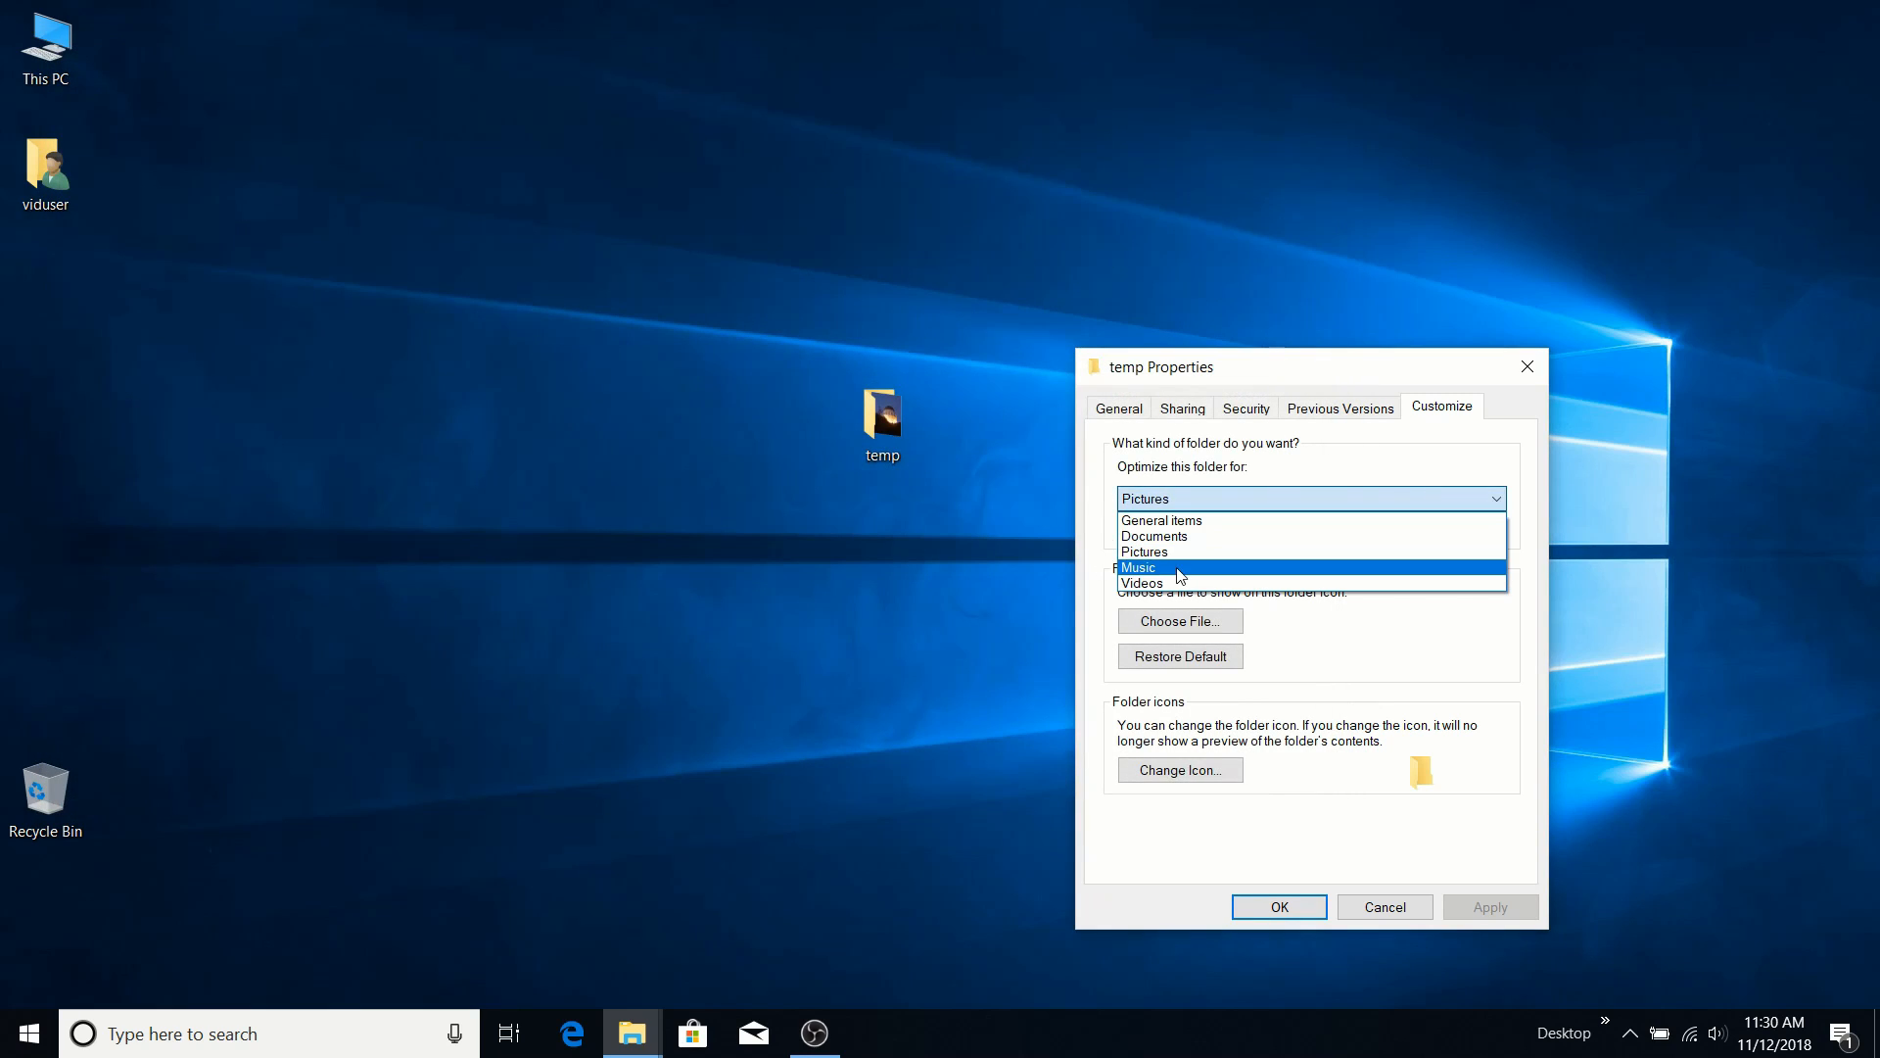
pyautogui.click(1180, 573)
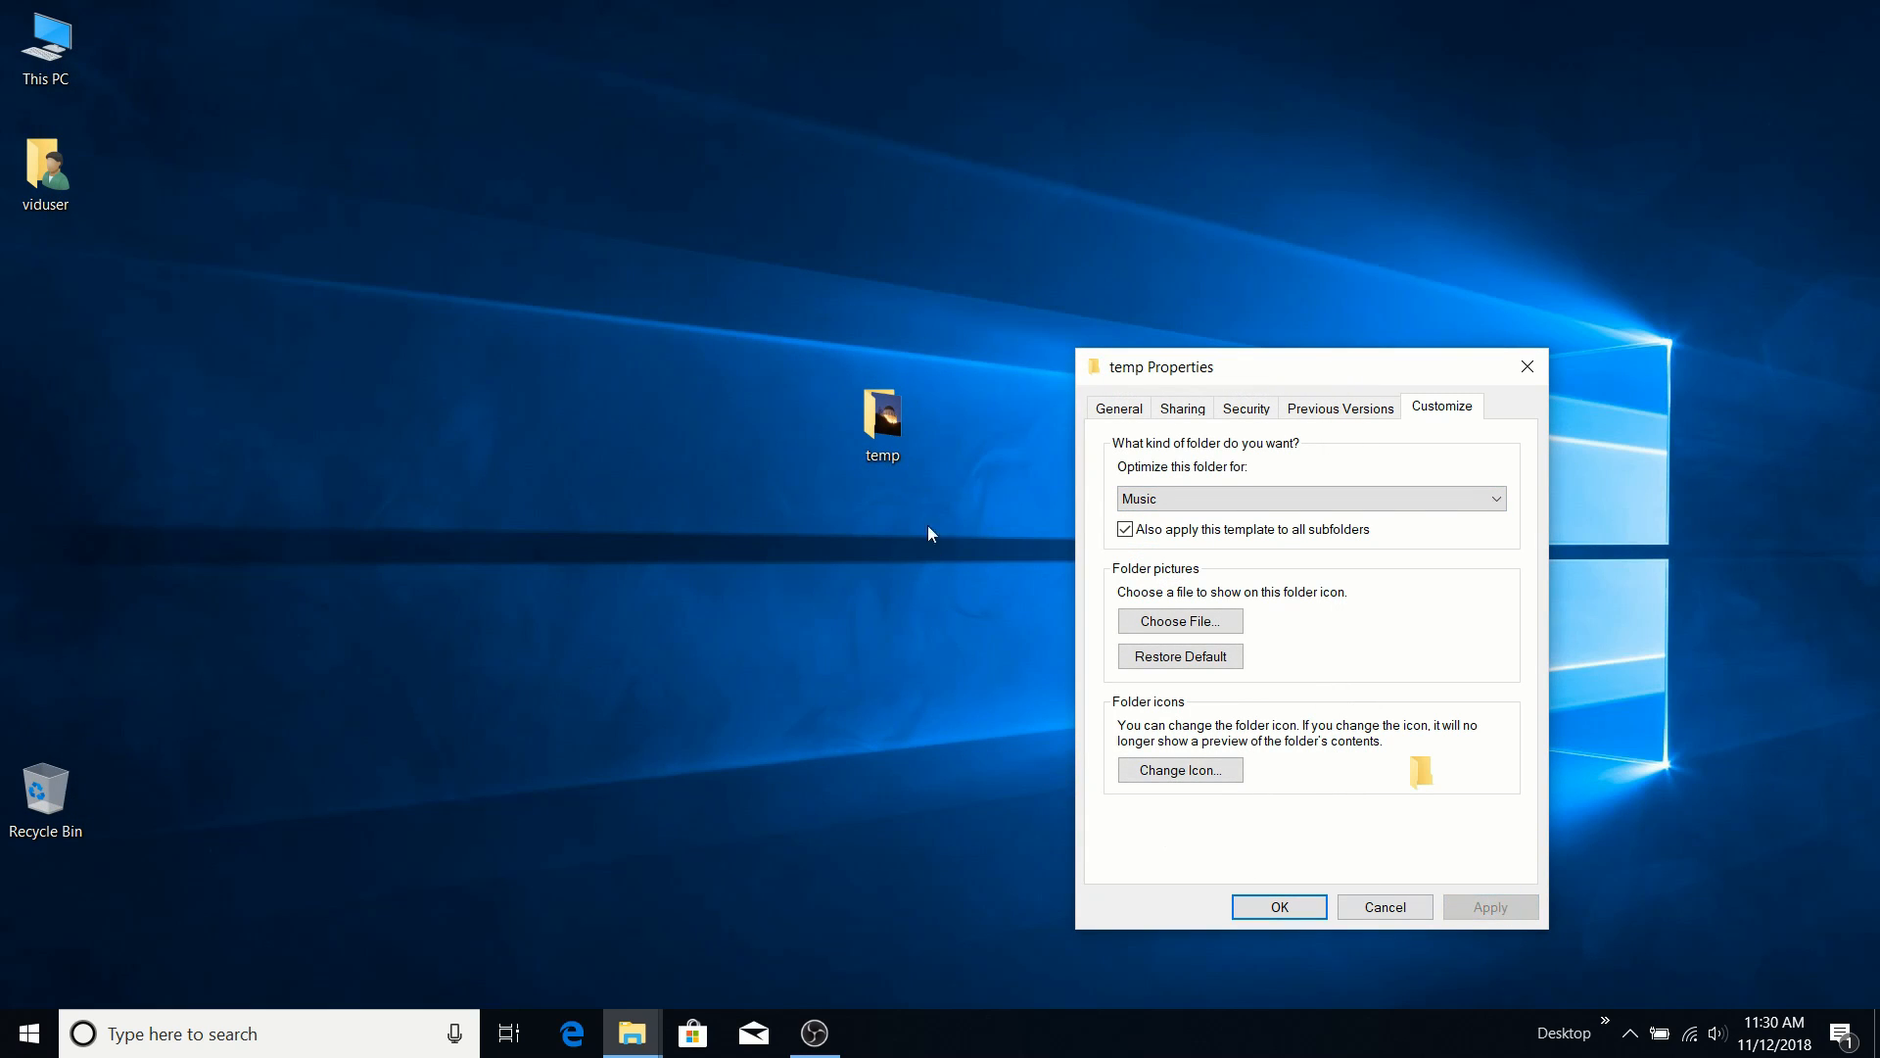
pyautogui.doubleClick(874, 423)
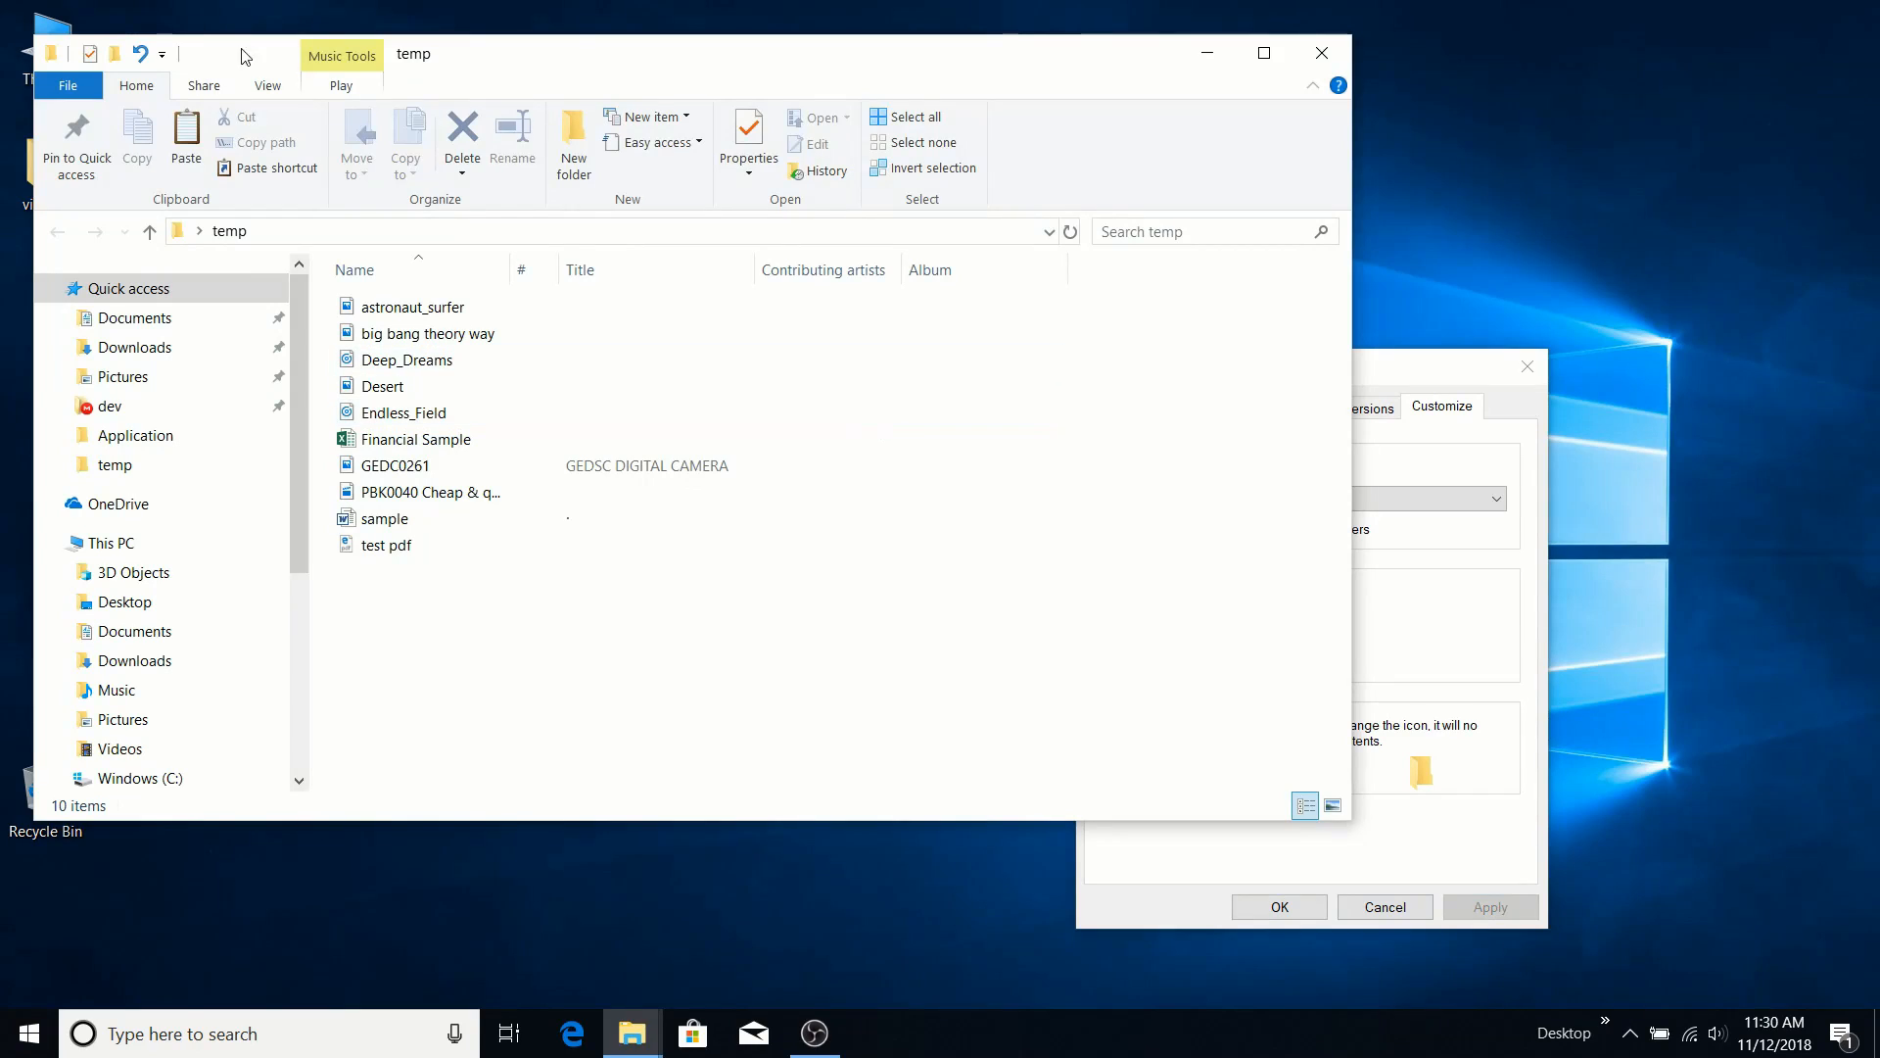
pyautogui.click(345, 90)
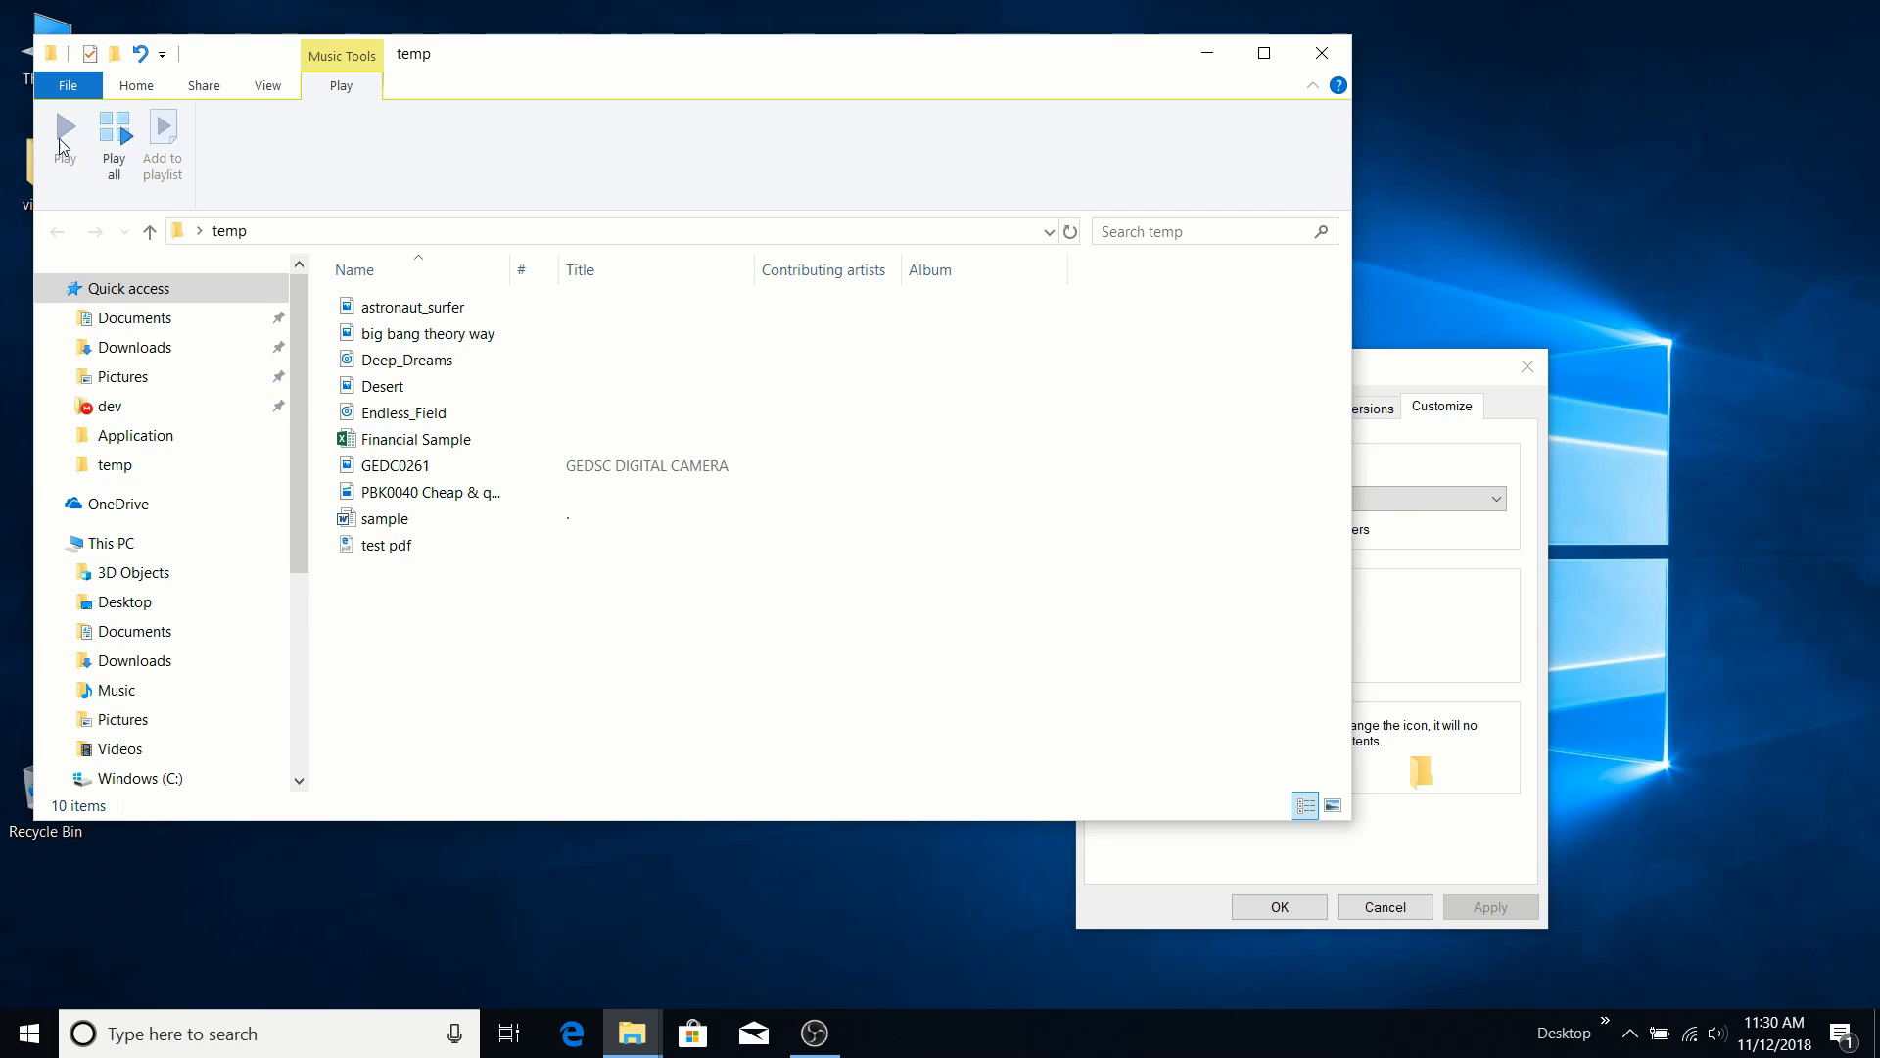
pyautogui.click(1321, 52)
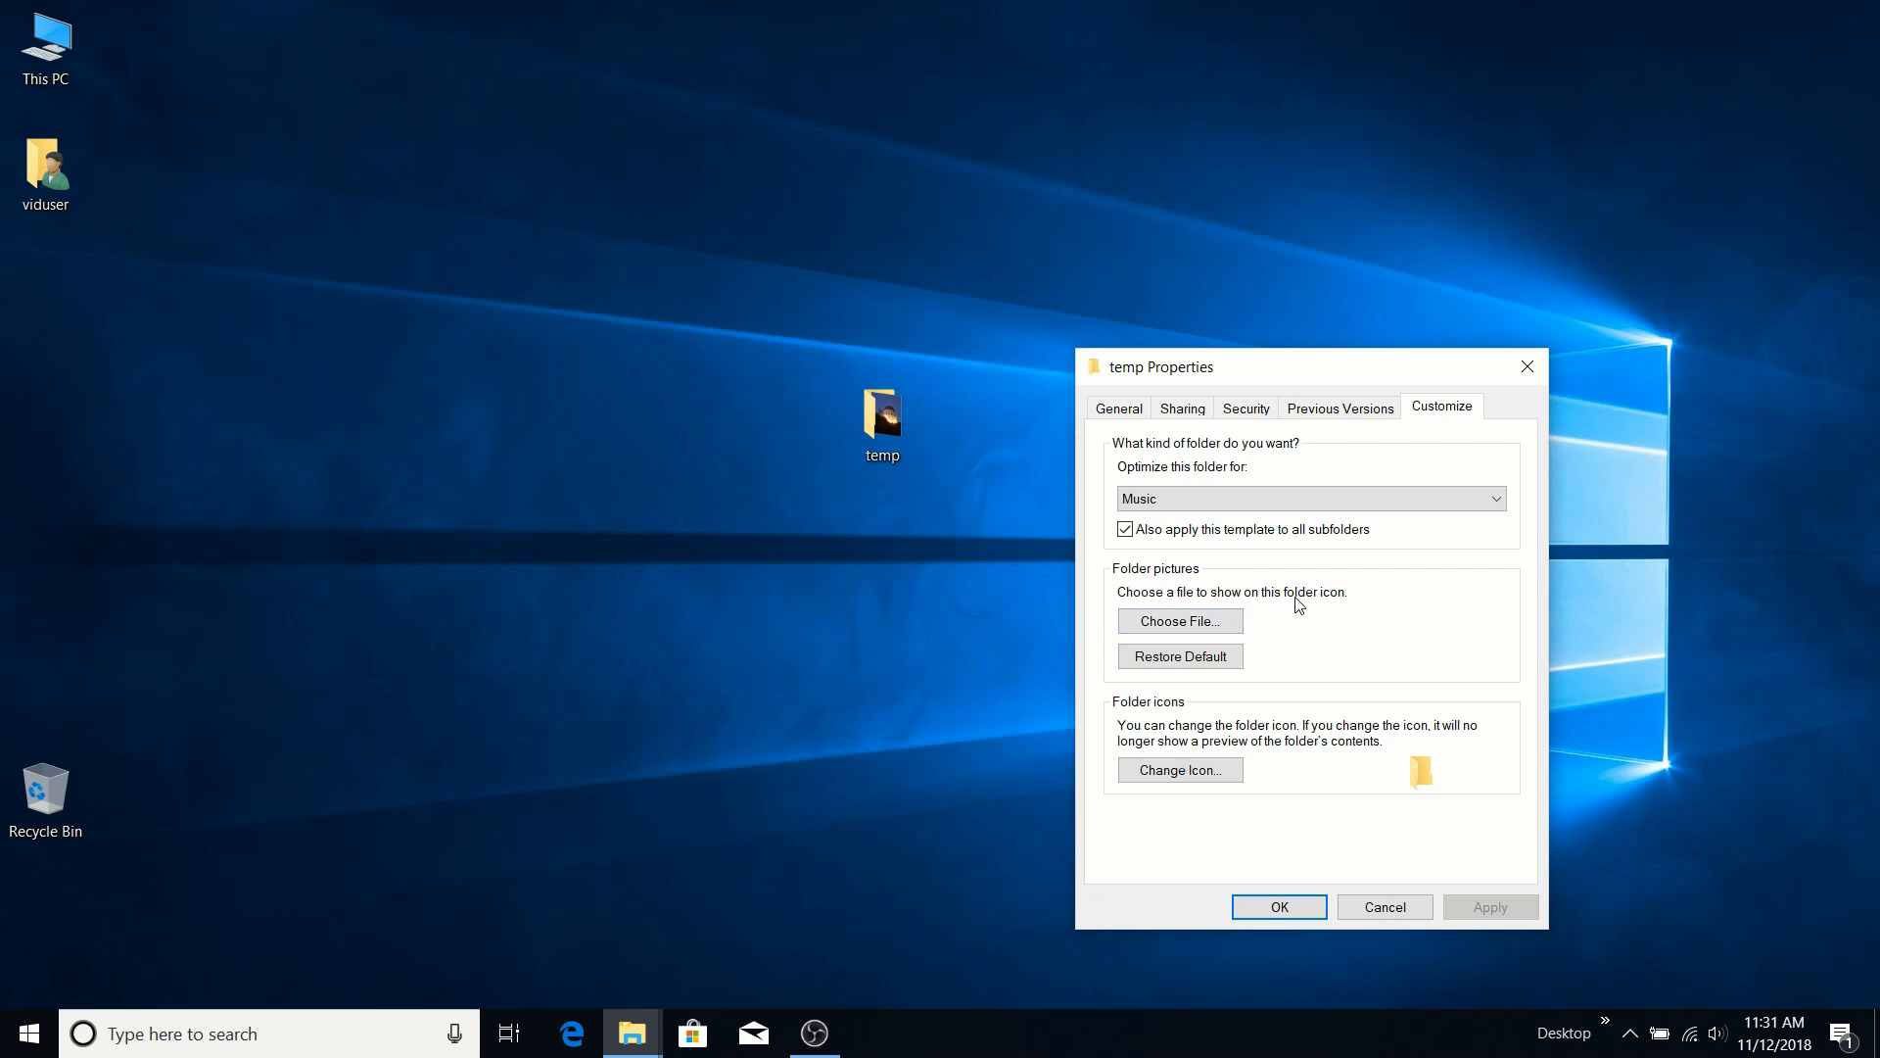
# Apply the Desert image as the temp folder's picture, and restore the default folder picture.
pyautogui.click(883, 416)
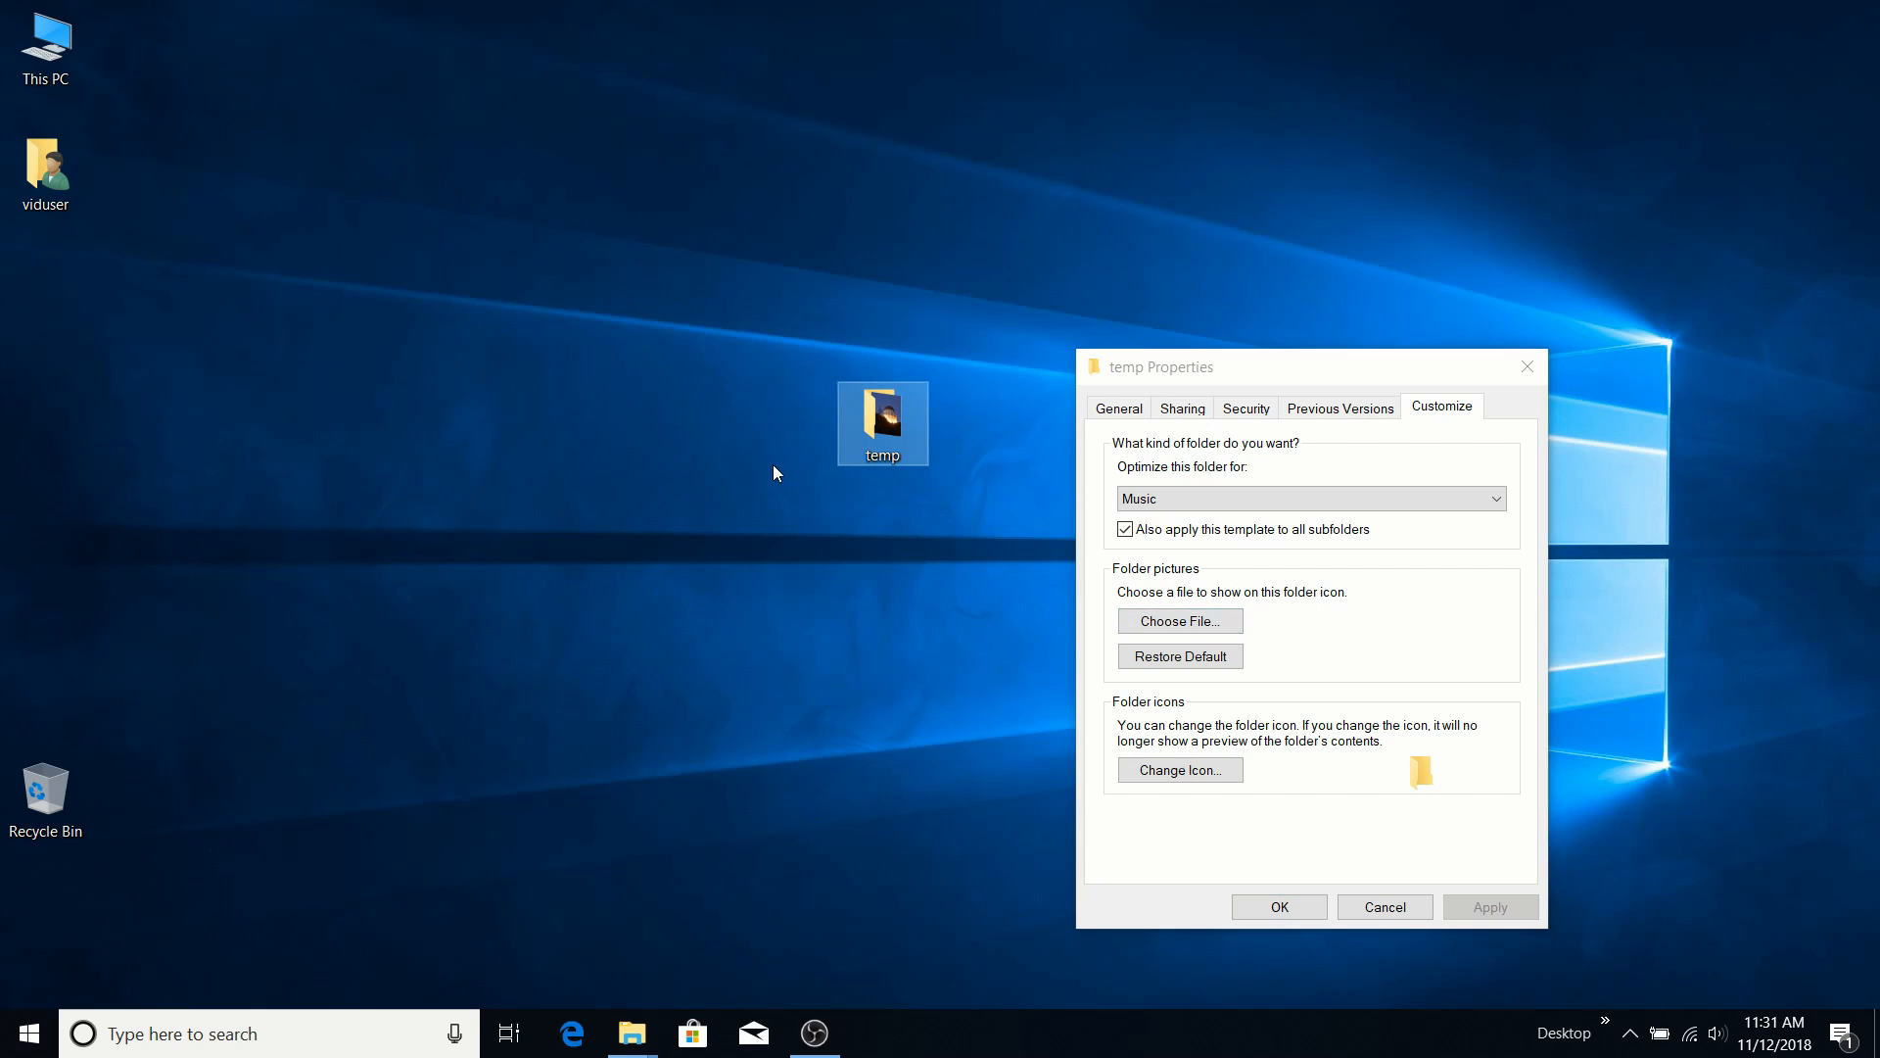
pyautogui.click(1171, 627)
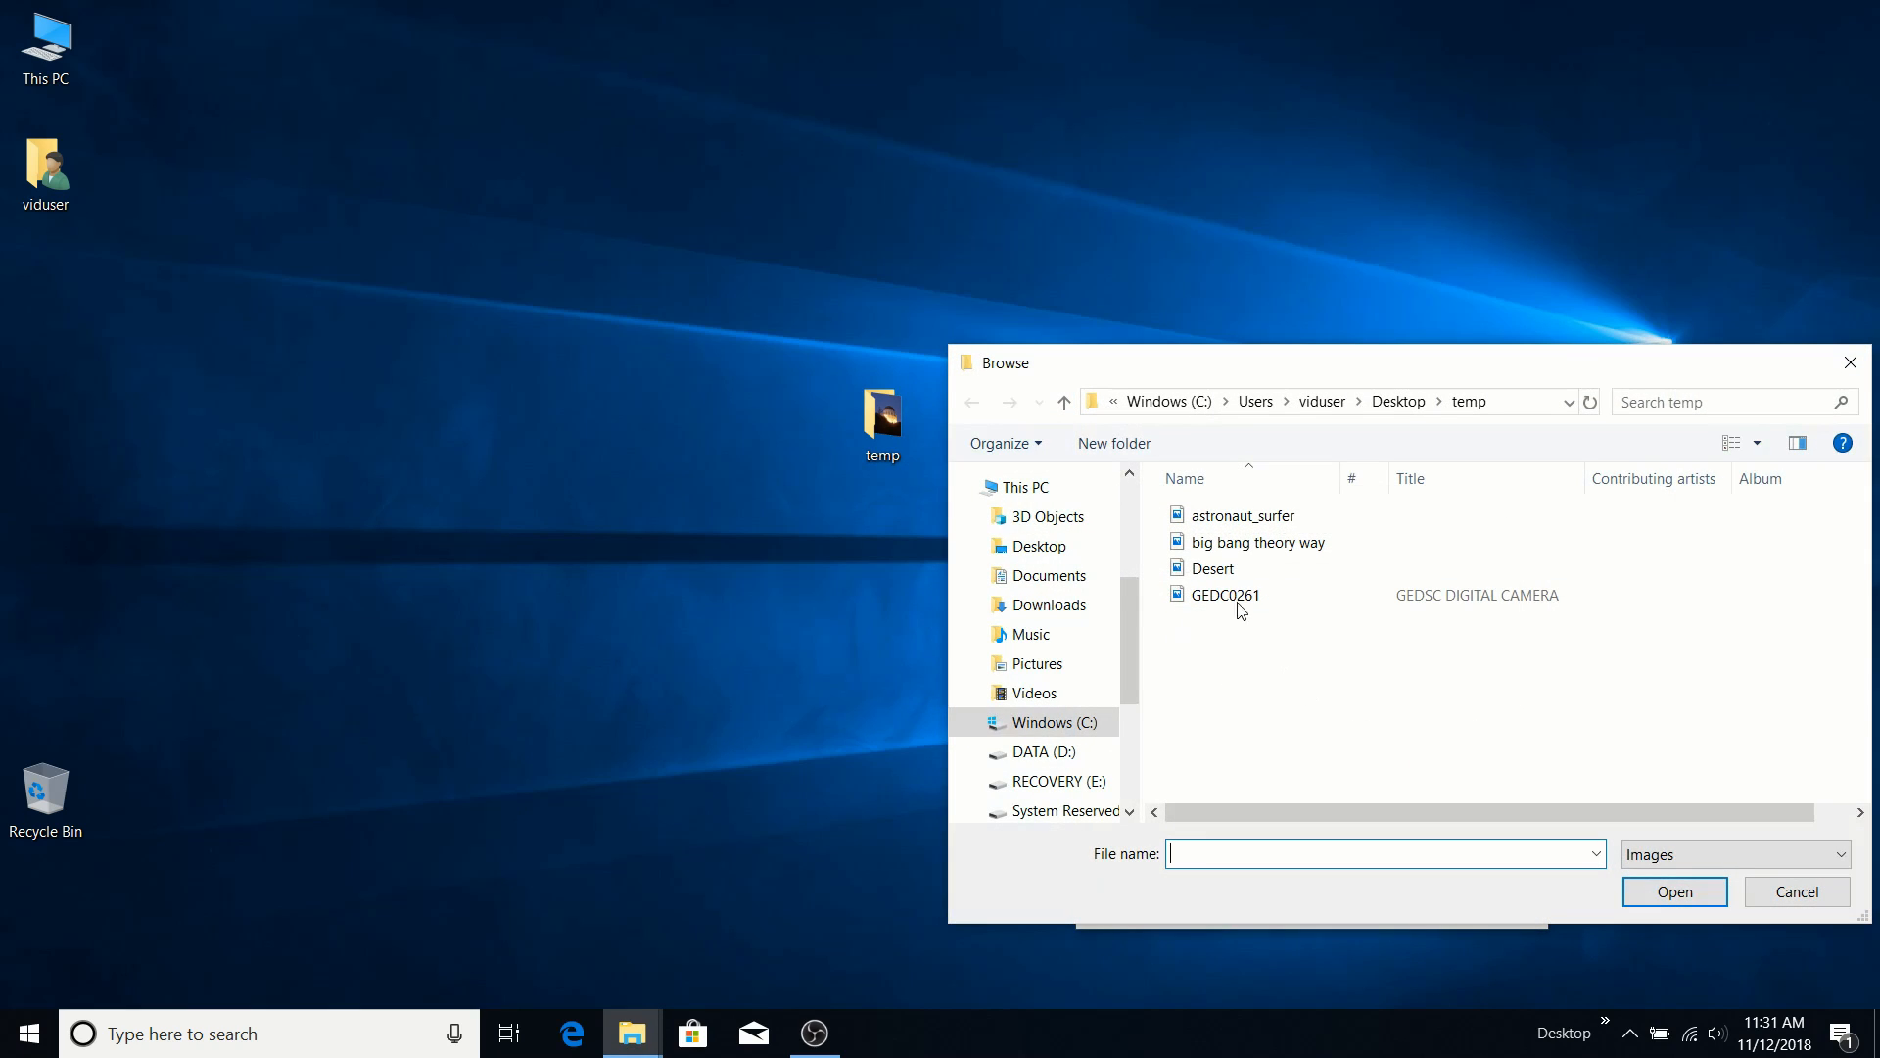
pyautogui.click(1215, 570)
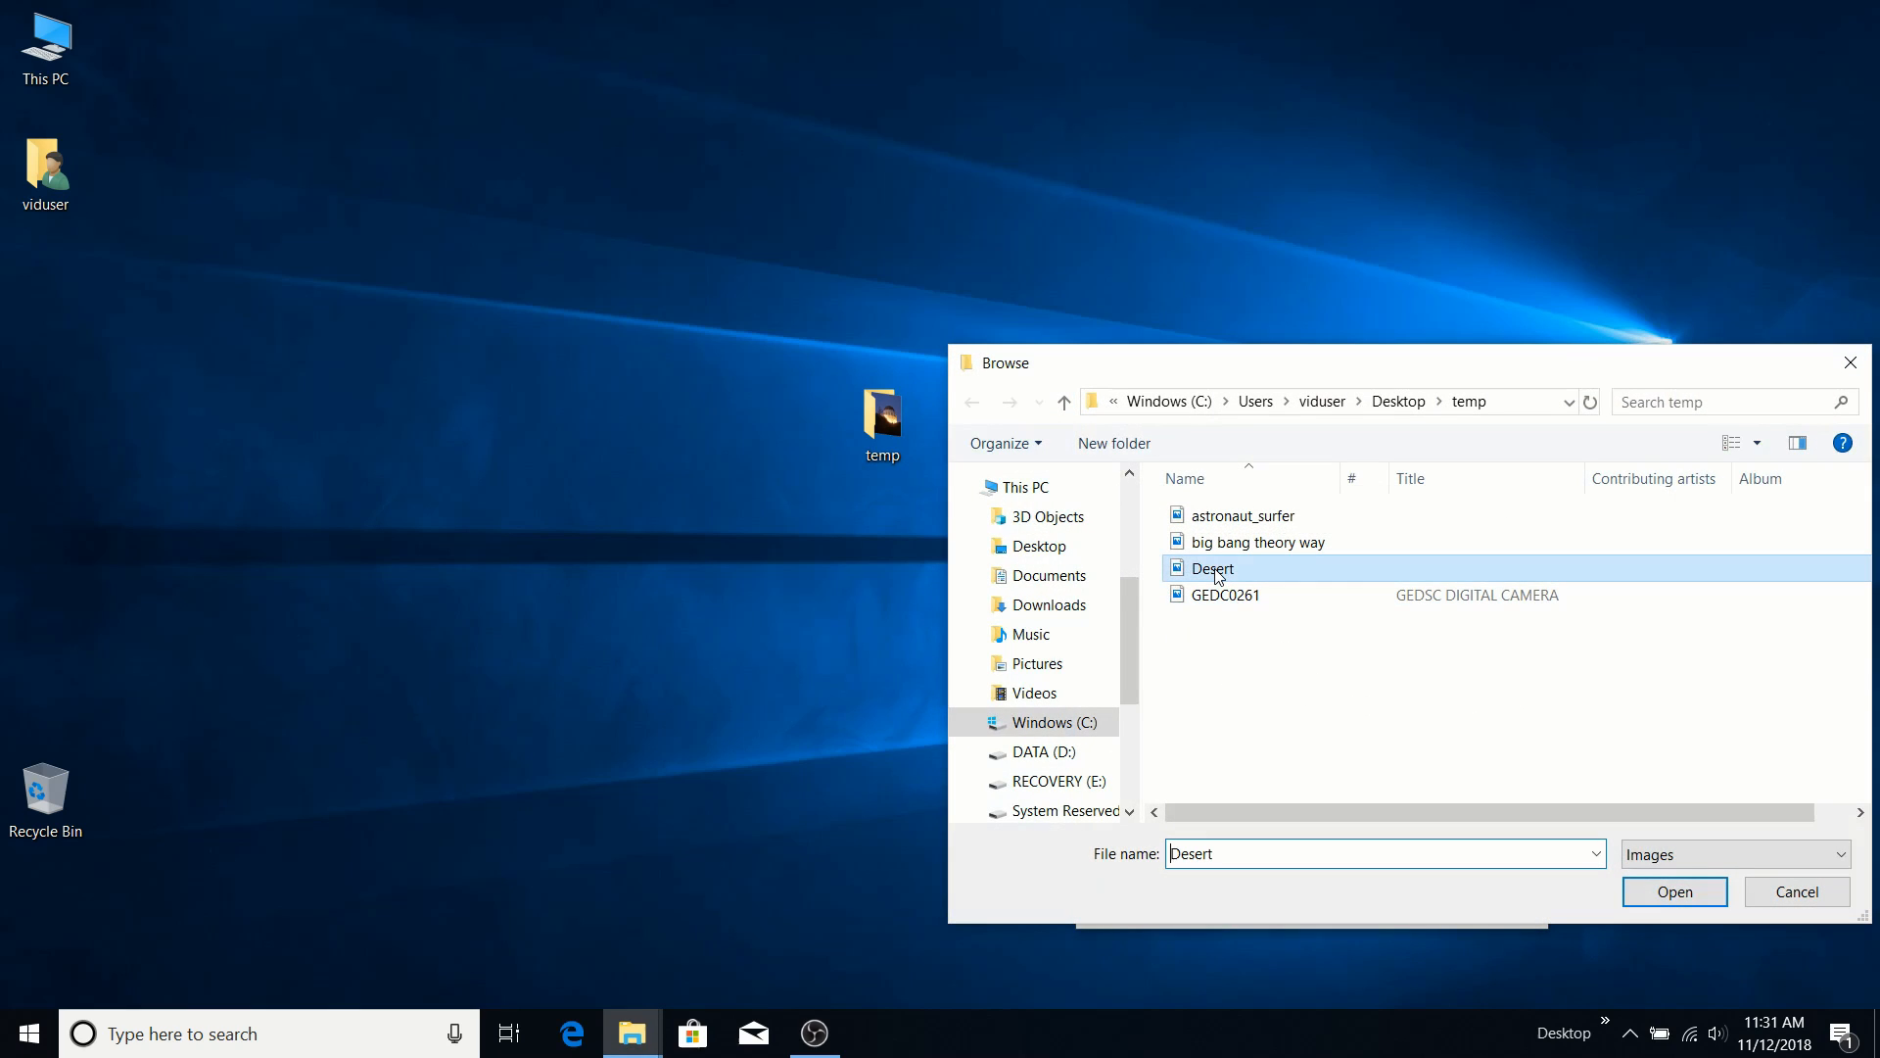
pyautogui.click(1675, 893)
pyautogui.click(1501, 905)
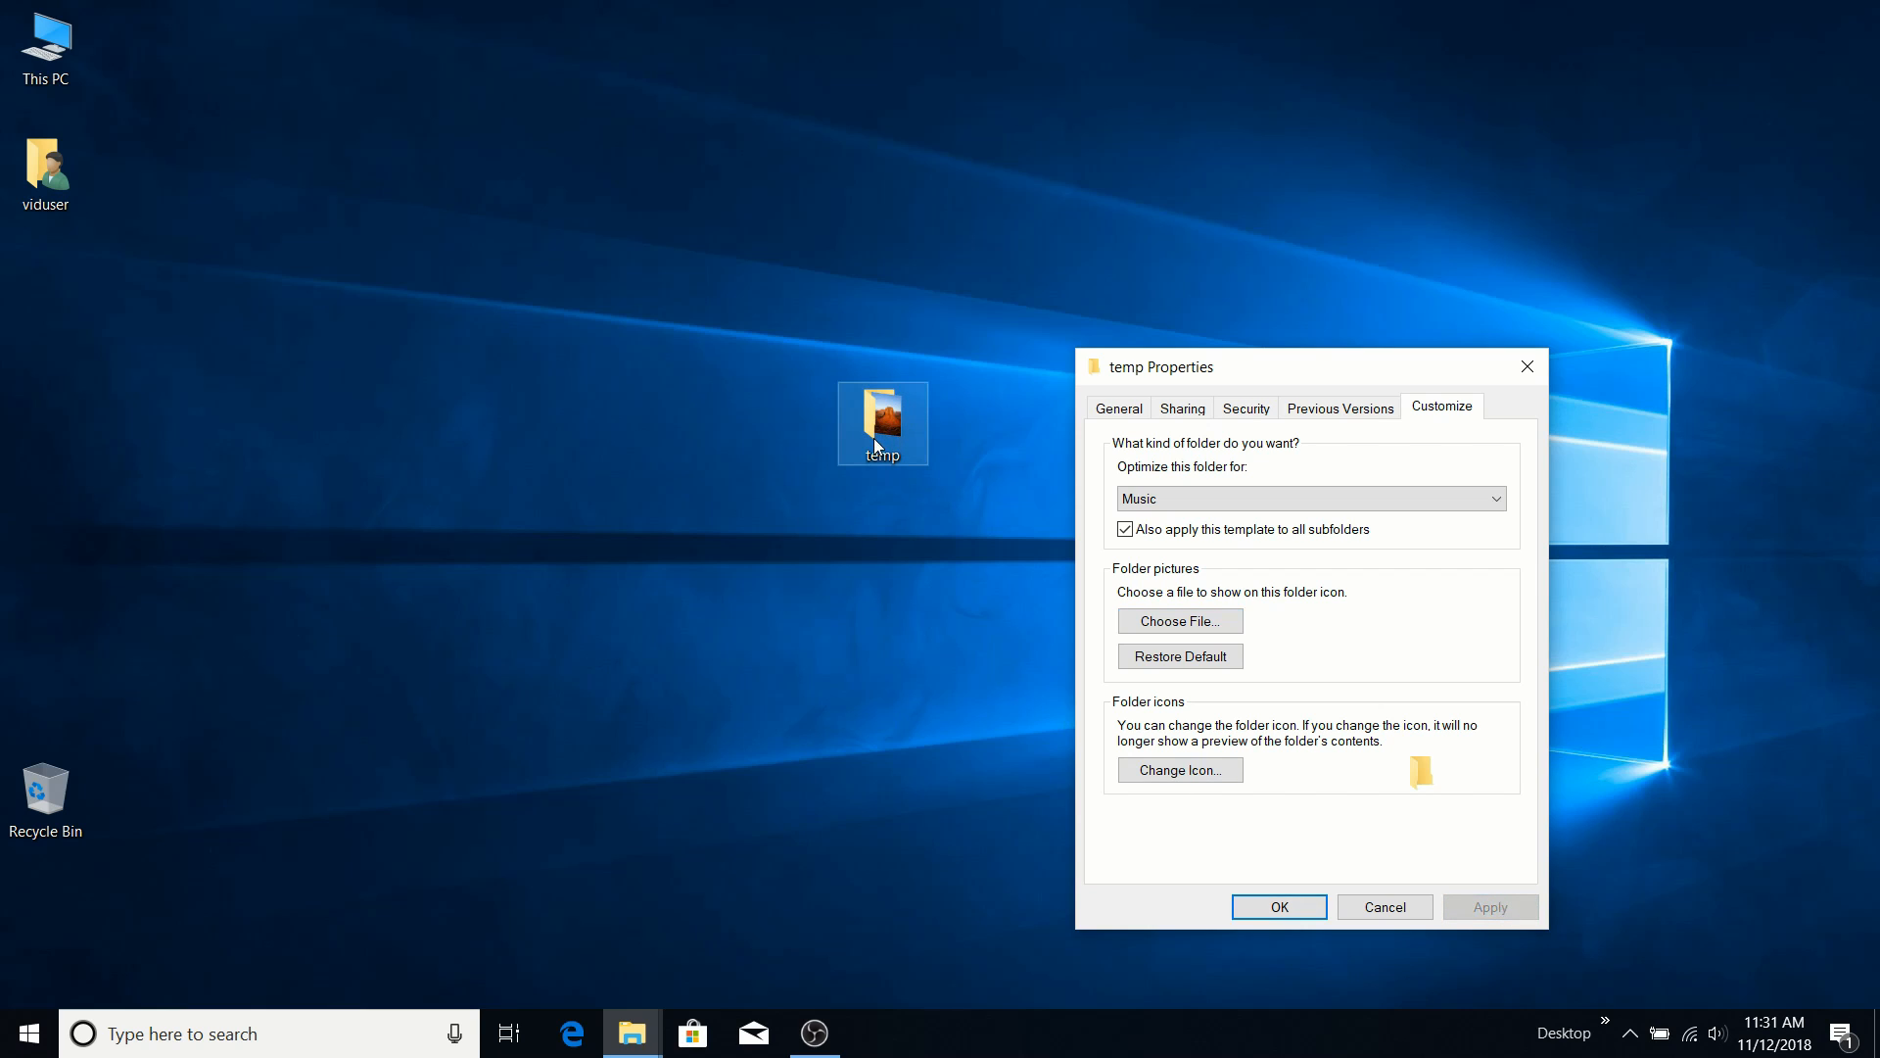
pyautogui.click(1199, 664)
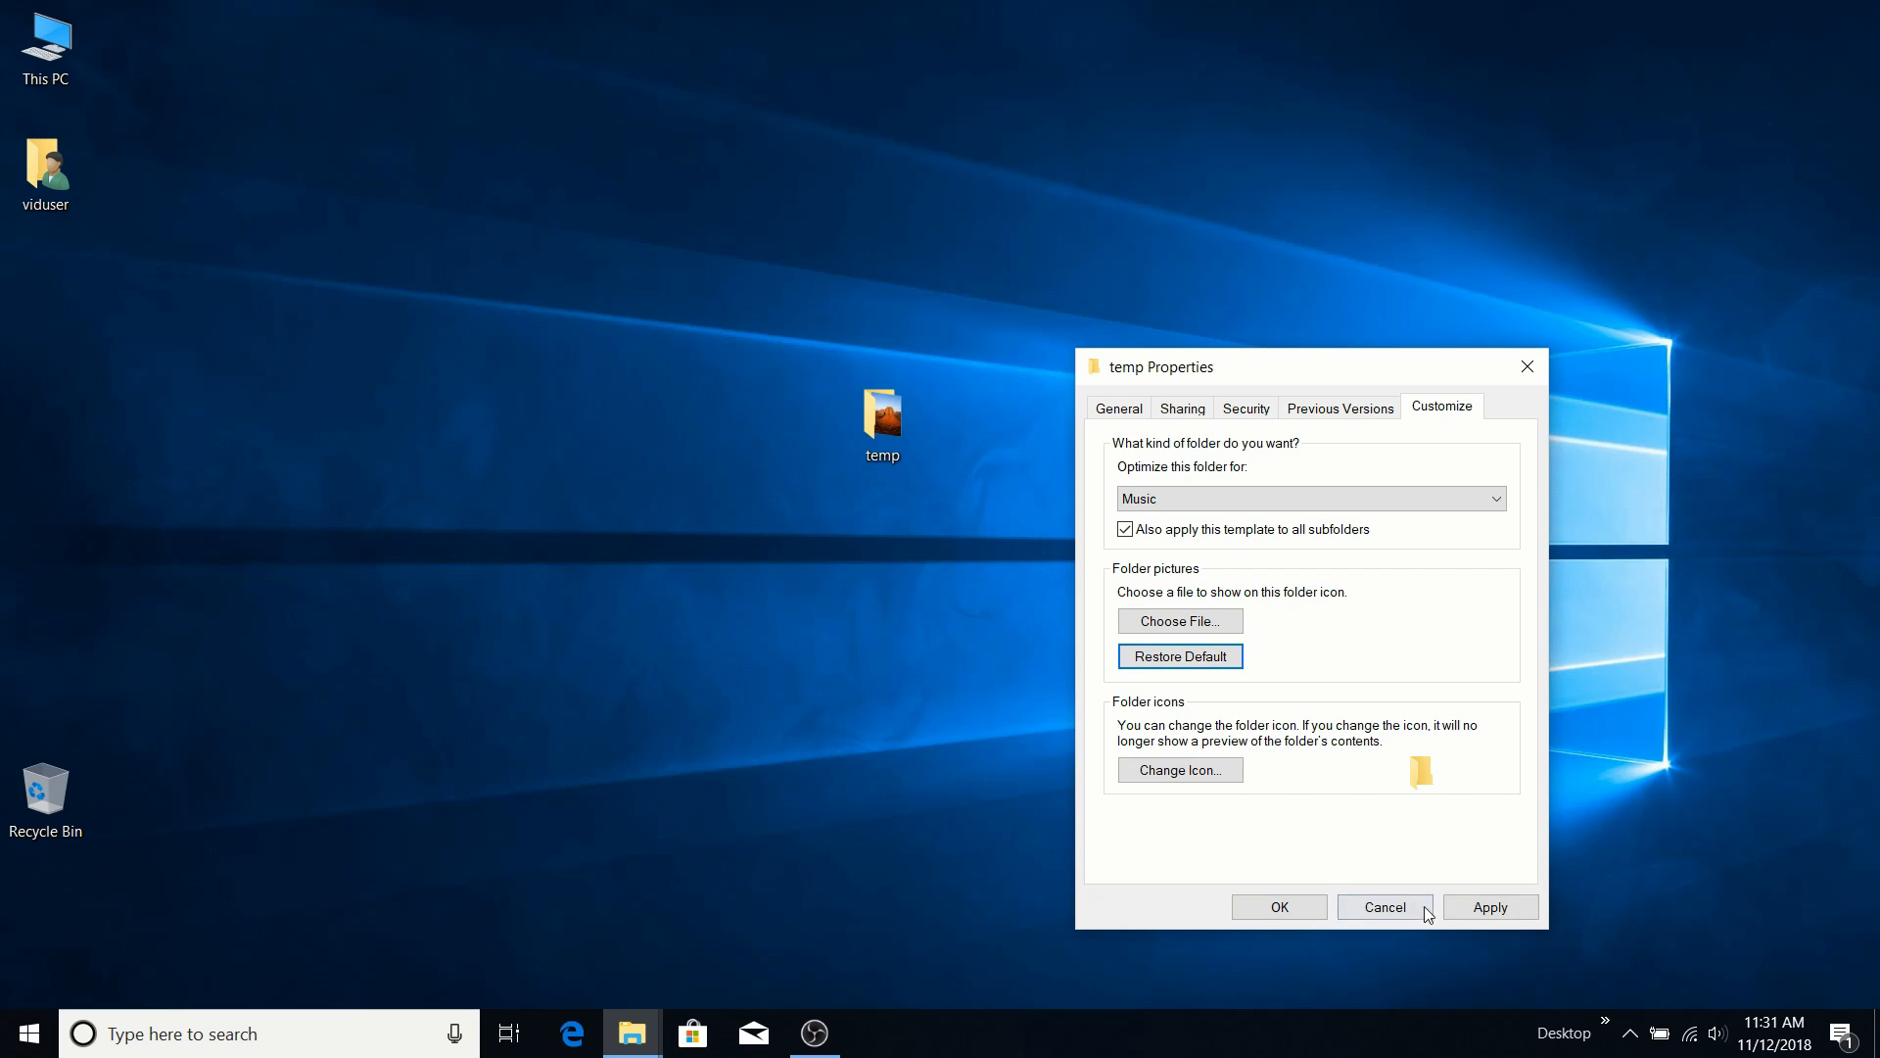
pyautogui.click(1488, 908)
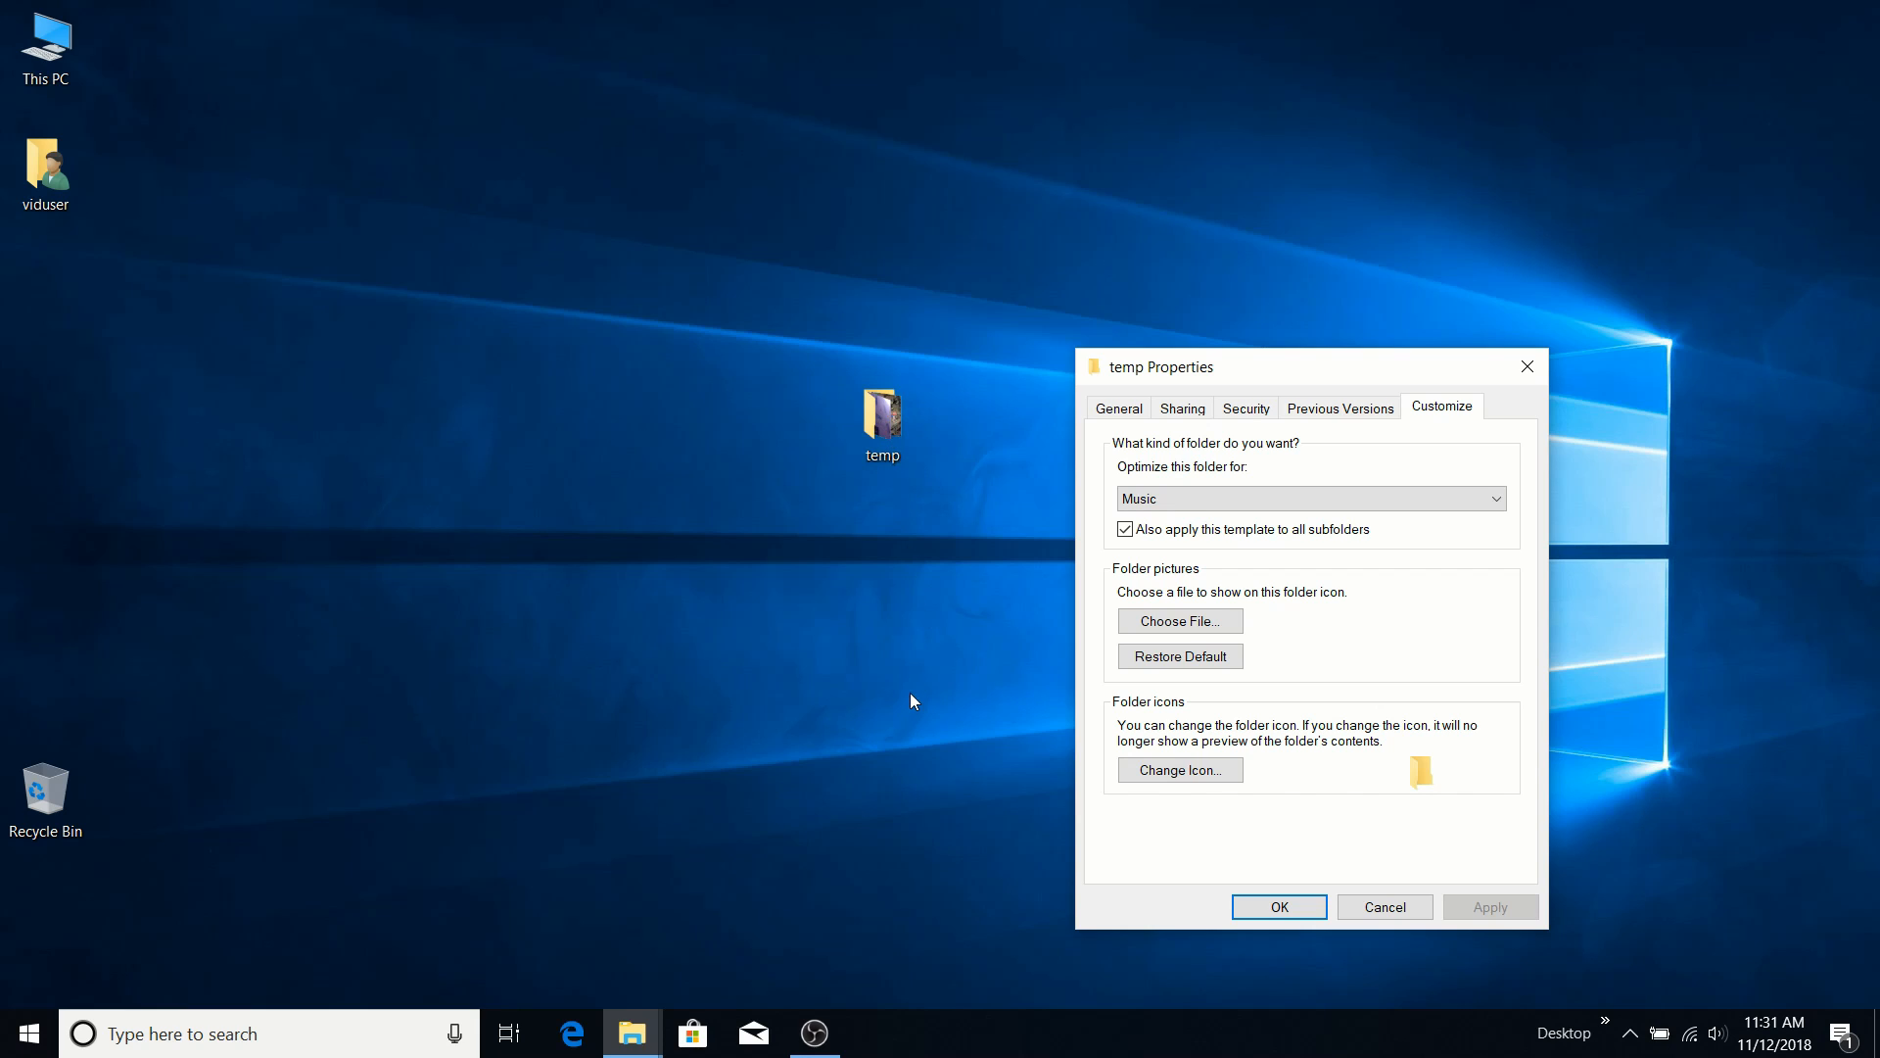
# Change the temp folder's icon to the red power symbol from SHELL32.dll, apply it, and refresh the desktop.
pyautogui.click(1185, 773)
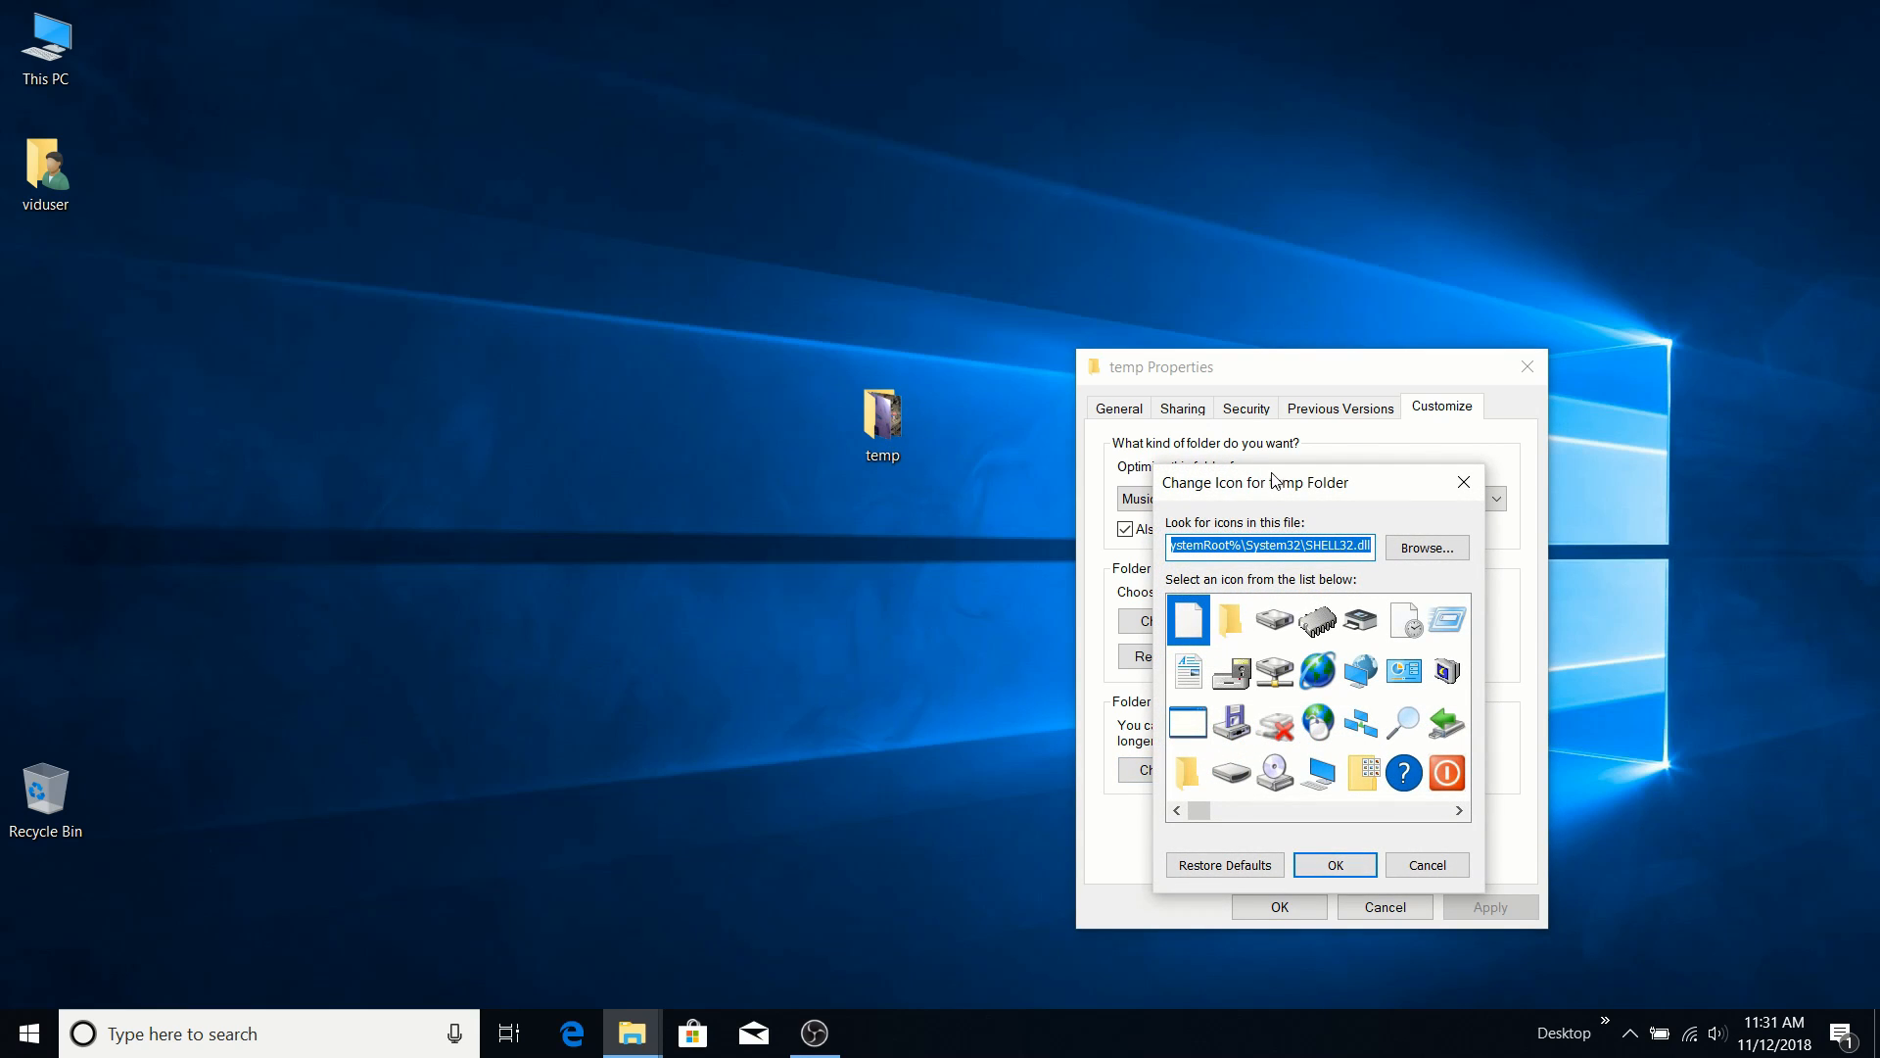
pyautogui.moveTo(1319, 478); pyautogui.dragTo(468, 329)
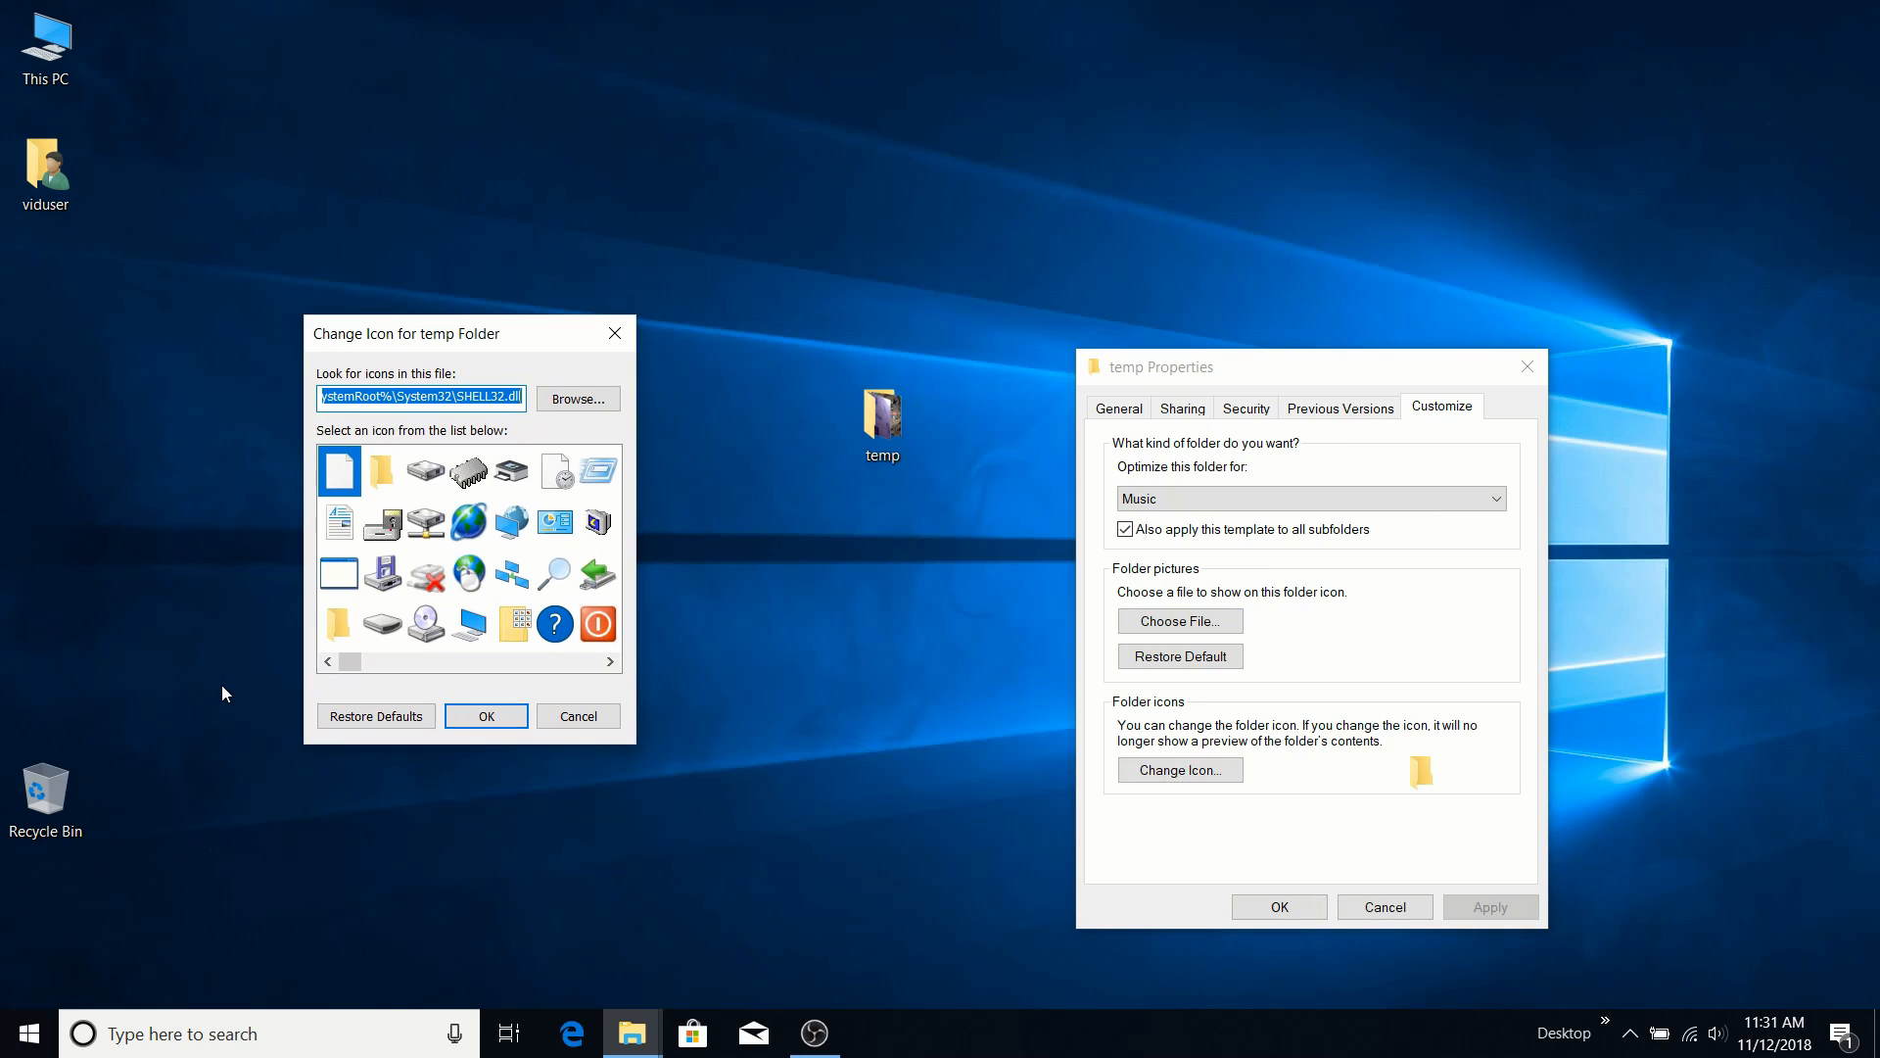
pyautogui.click(598, 624)
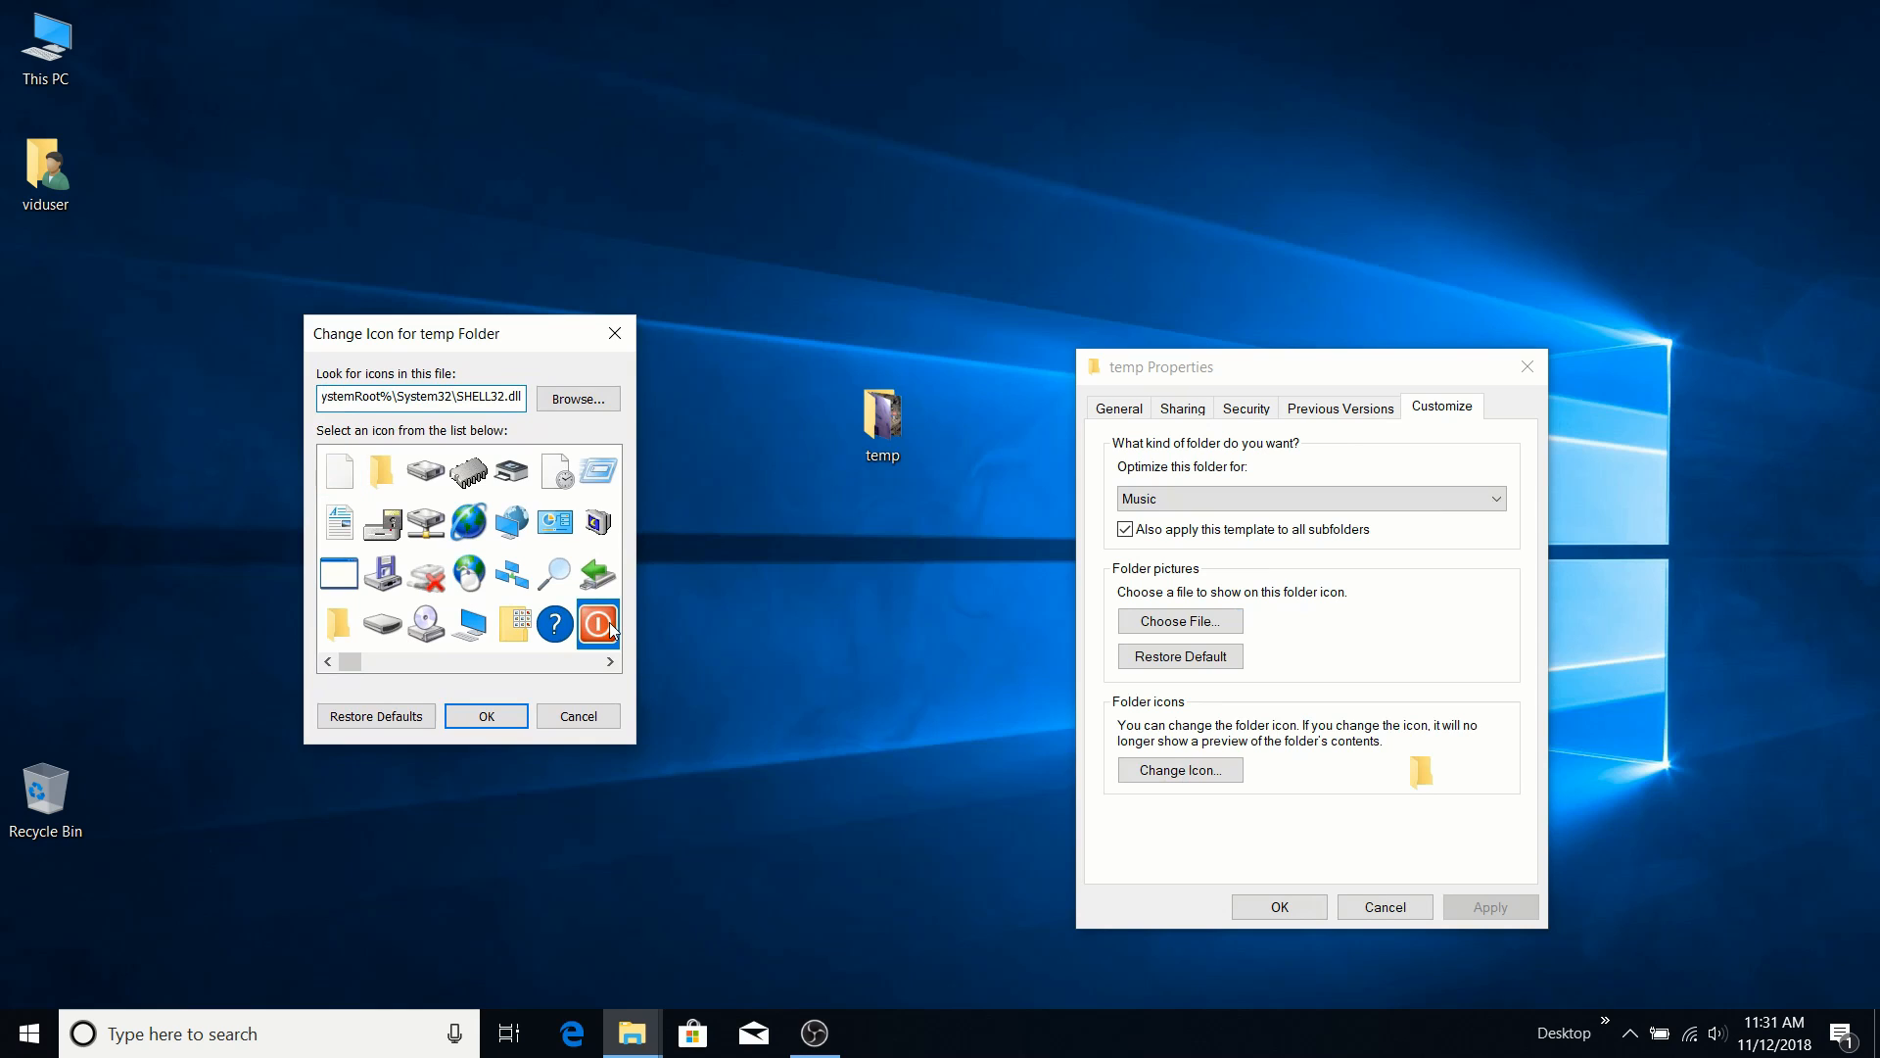
pyautogui.click(499, 718)
pyautogui.click(1489, 907)
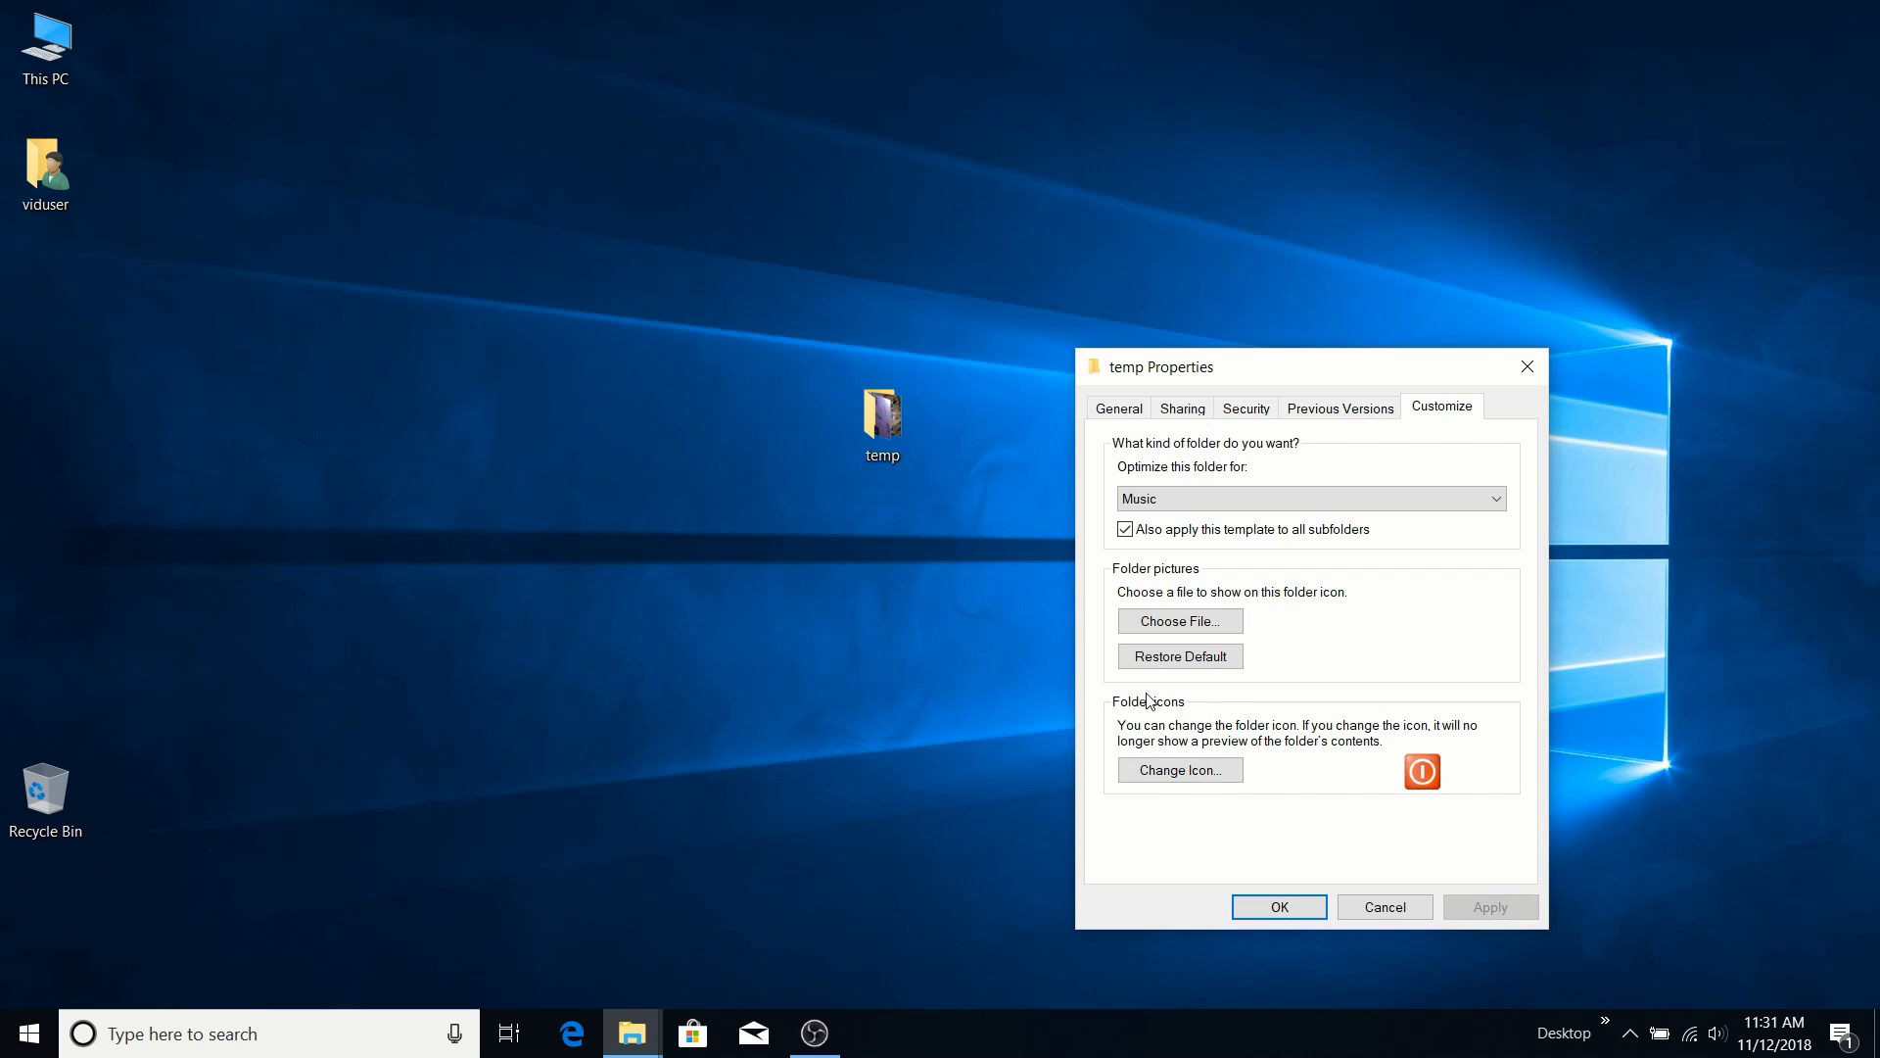
pyautogui.rightClick(863, 620)
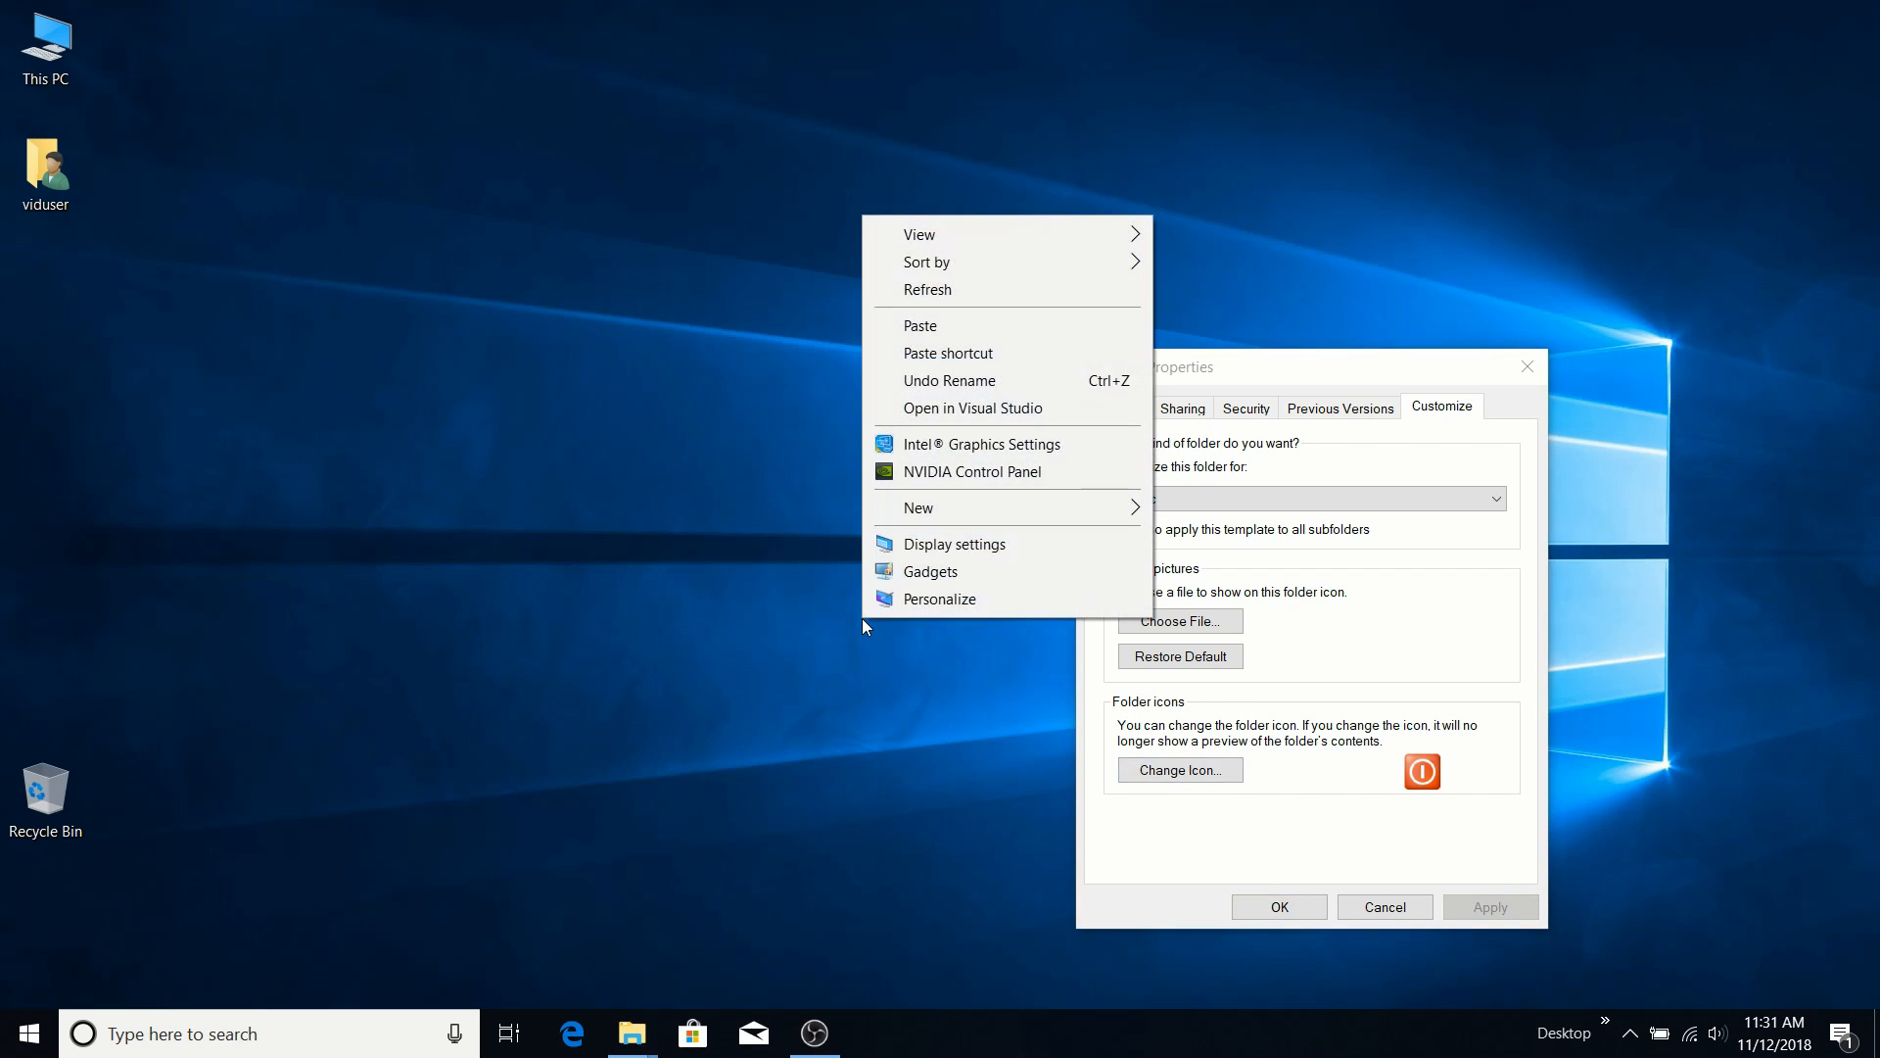
pyautogui.click(944, 291)
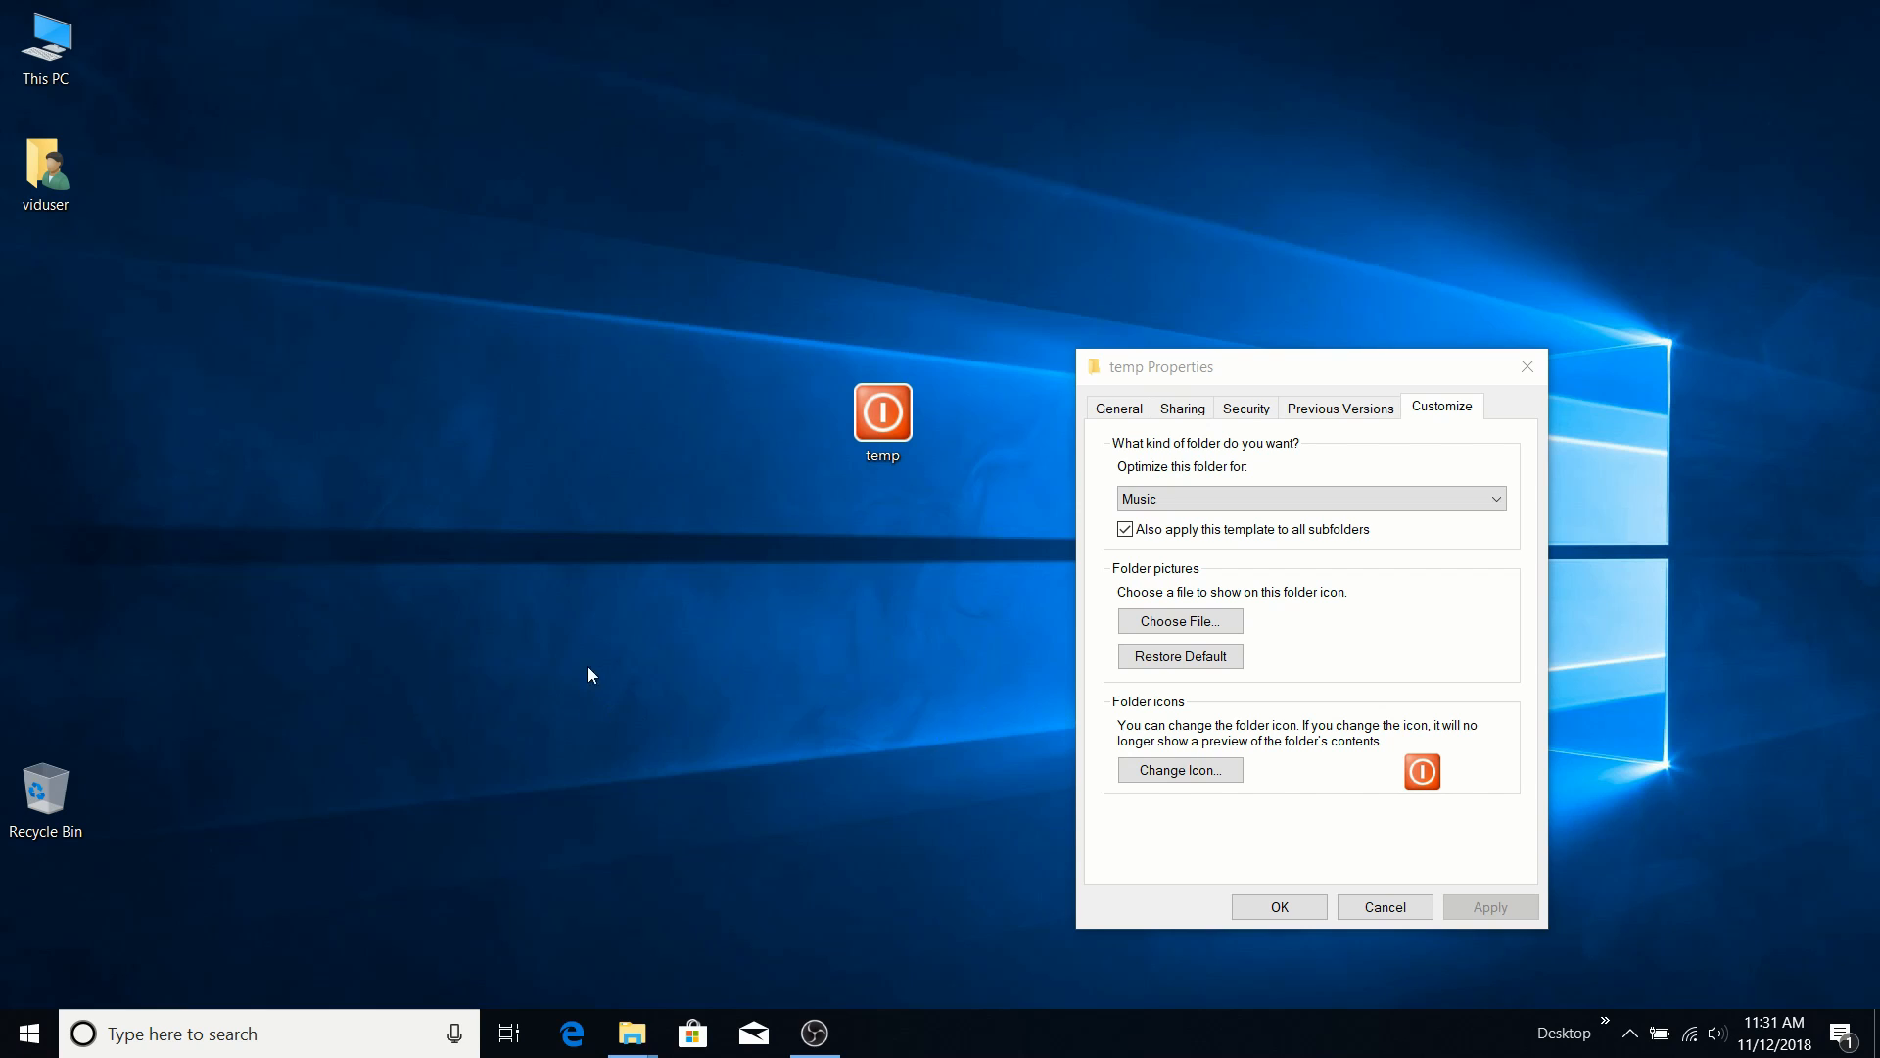
pyautogui.rightClick(656, 545)
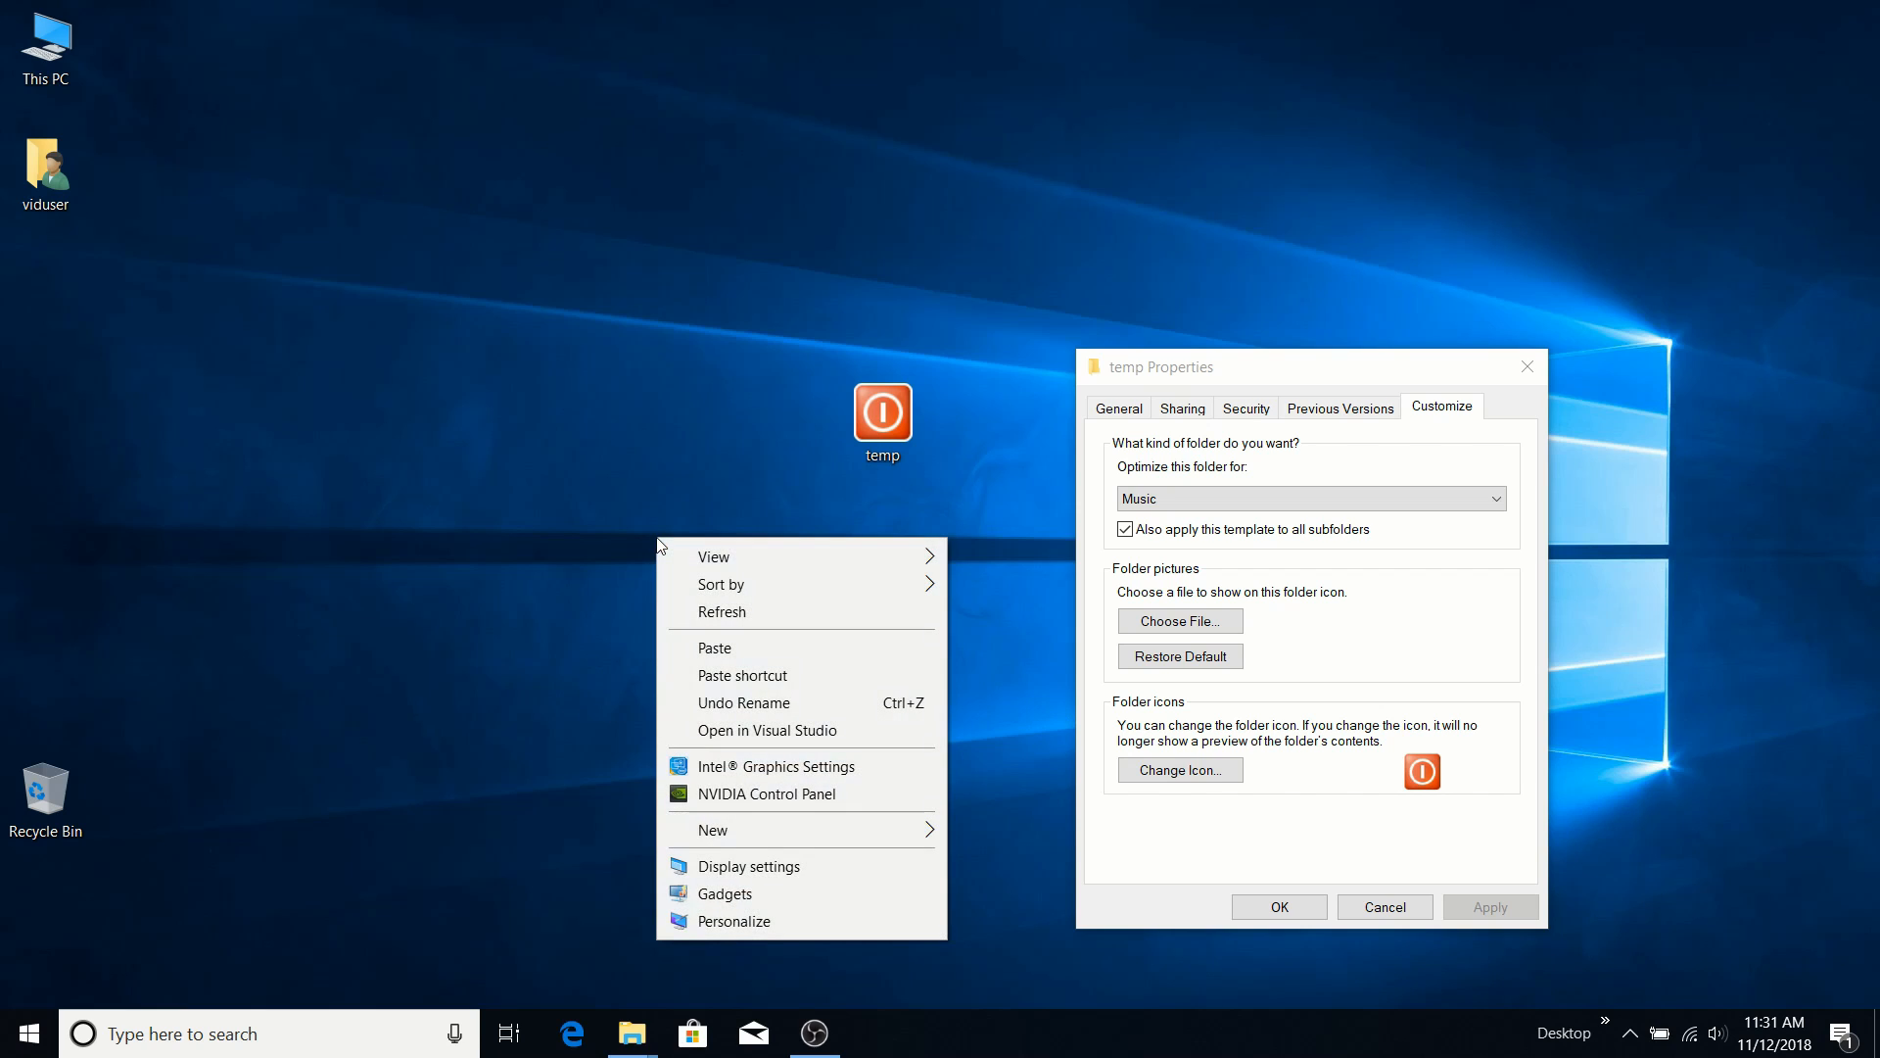
pyautogui.click(750, 612)
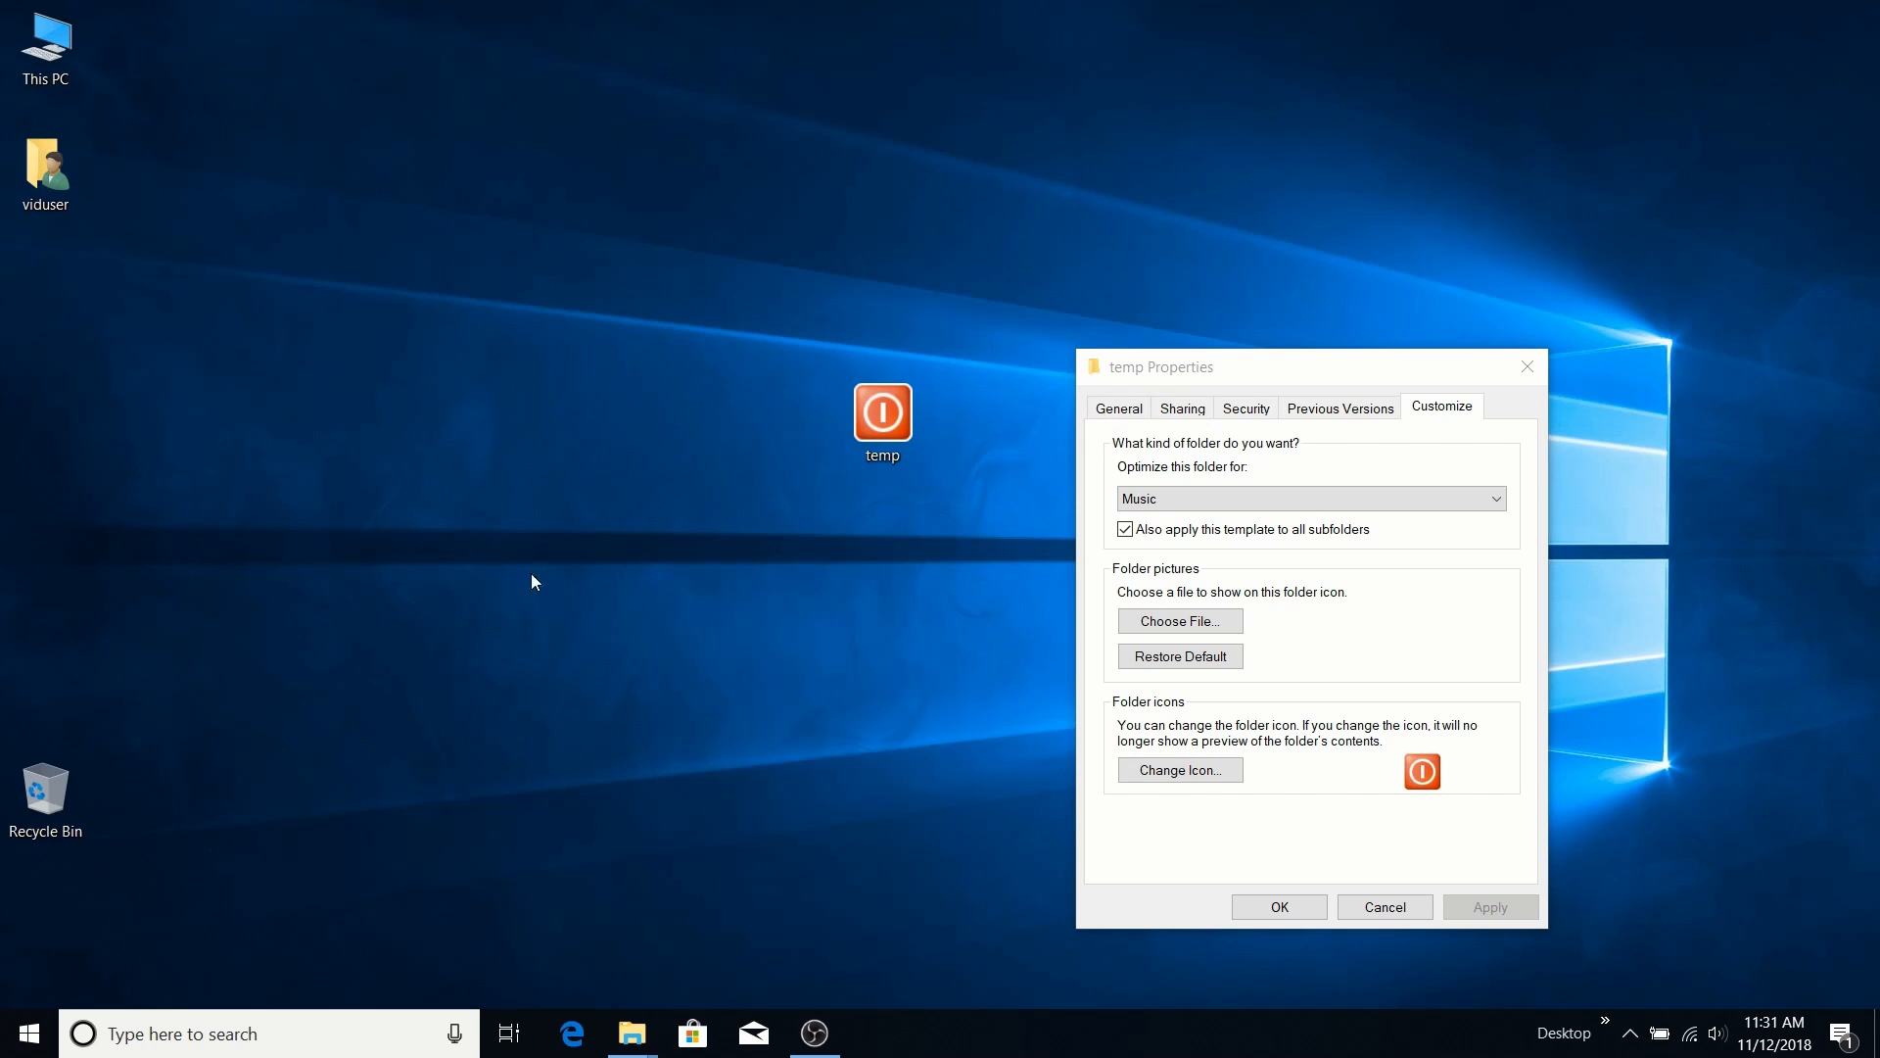
pyautogui.click(868, 427)
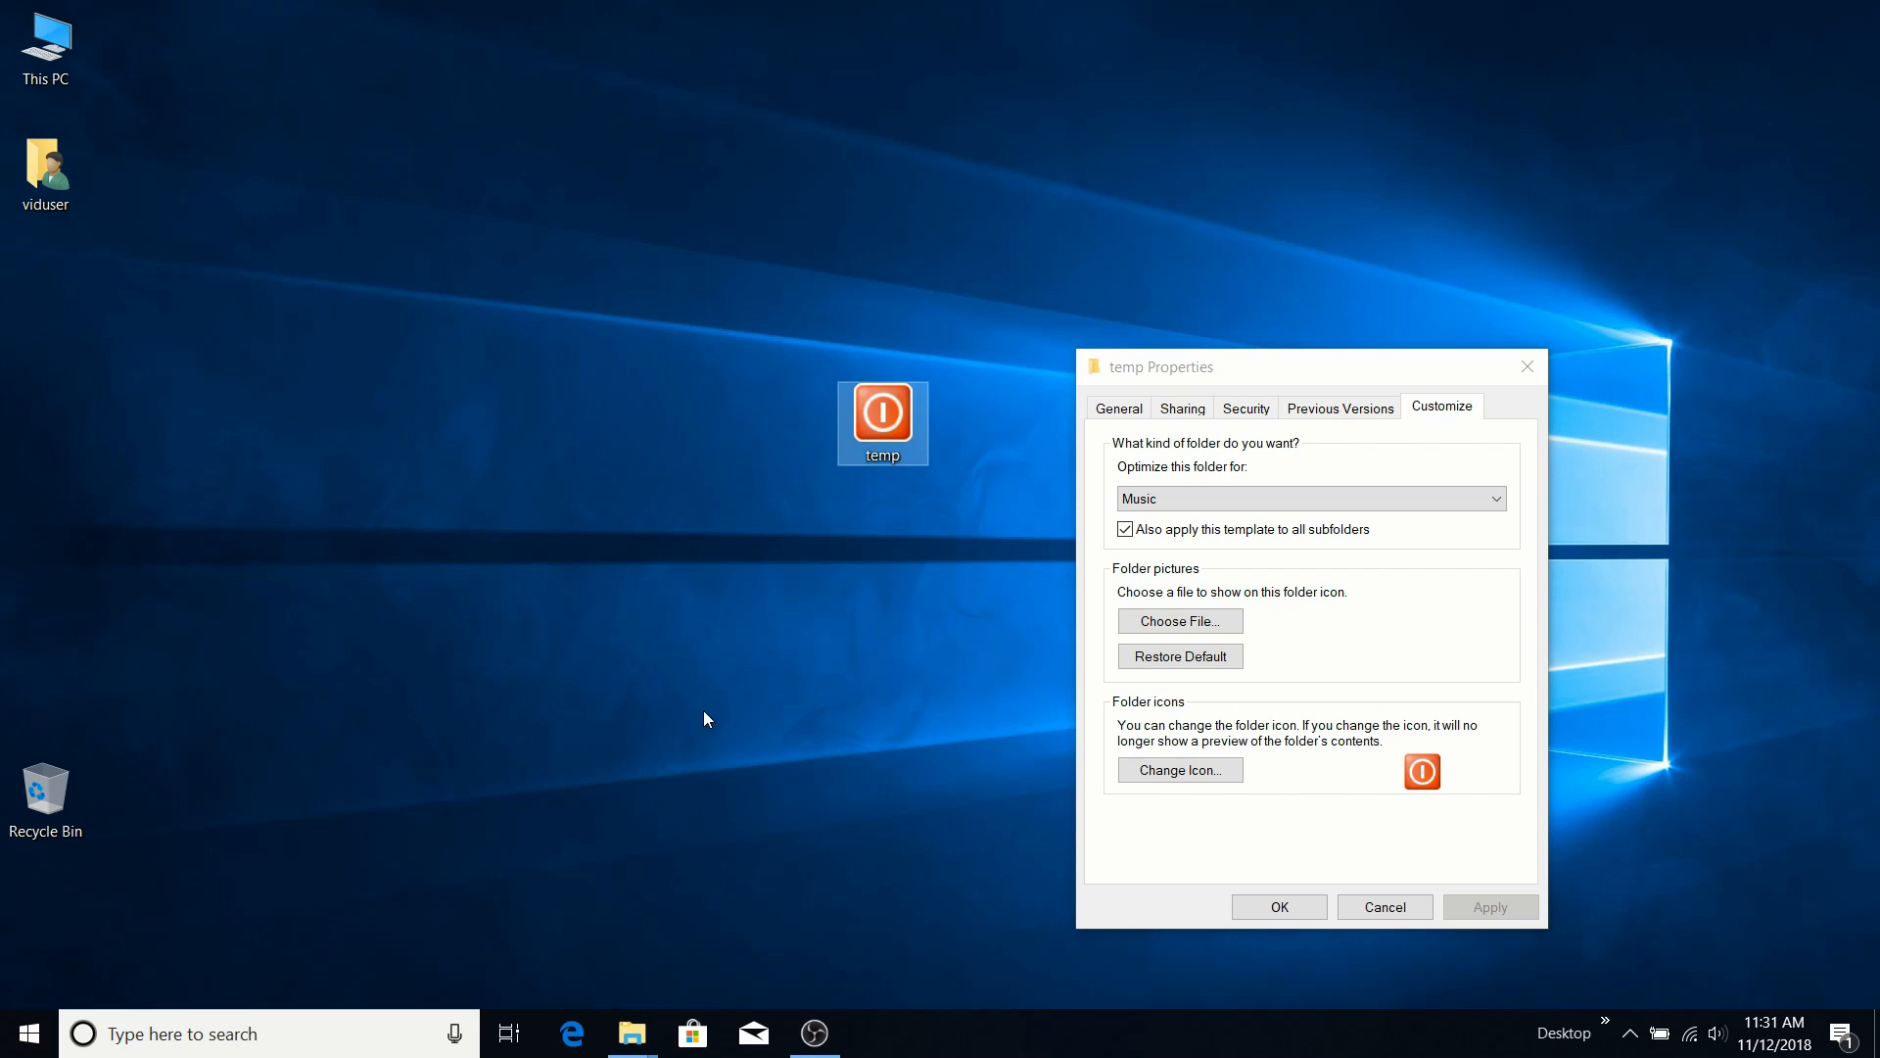
# Change the temp folder's icon to the yellow folder symbol from SHELL32.dll.
pyautogui.click(1182, 772)
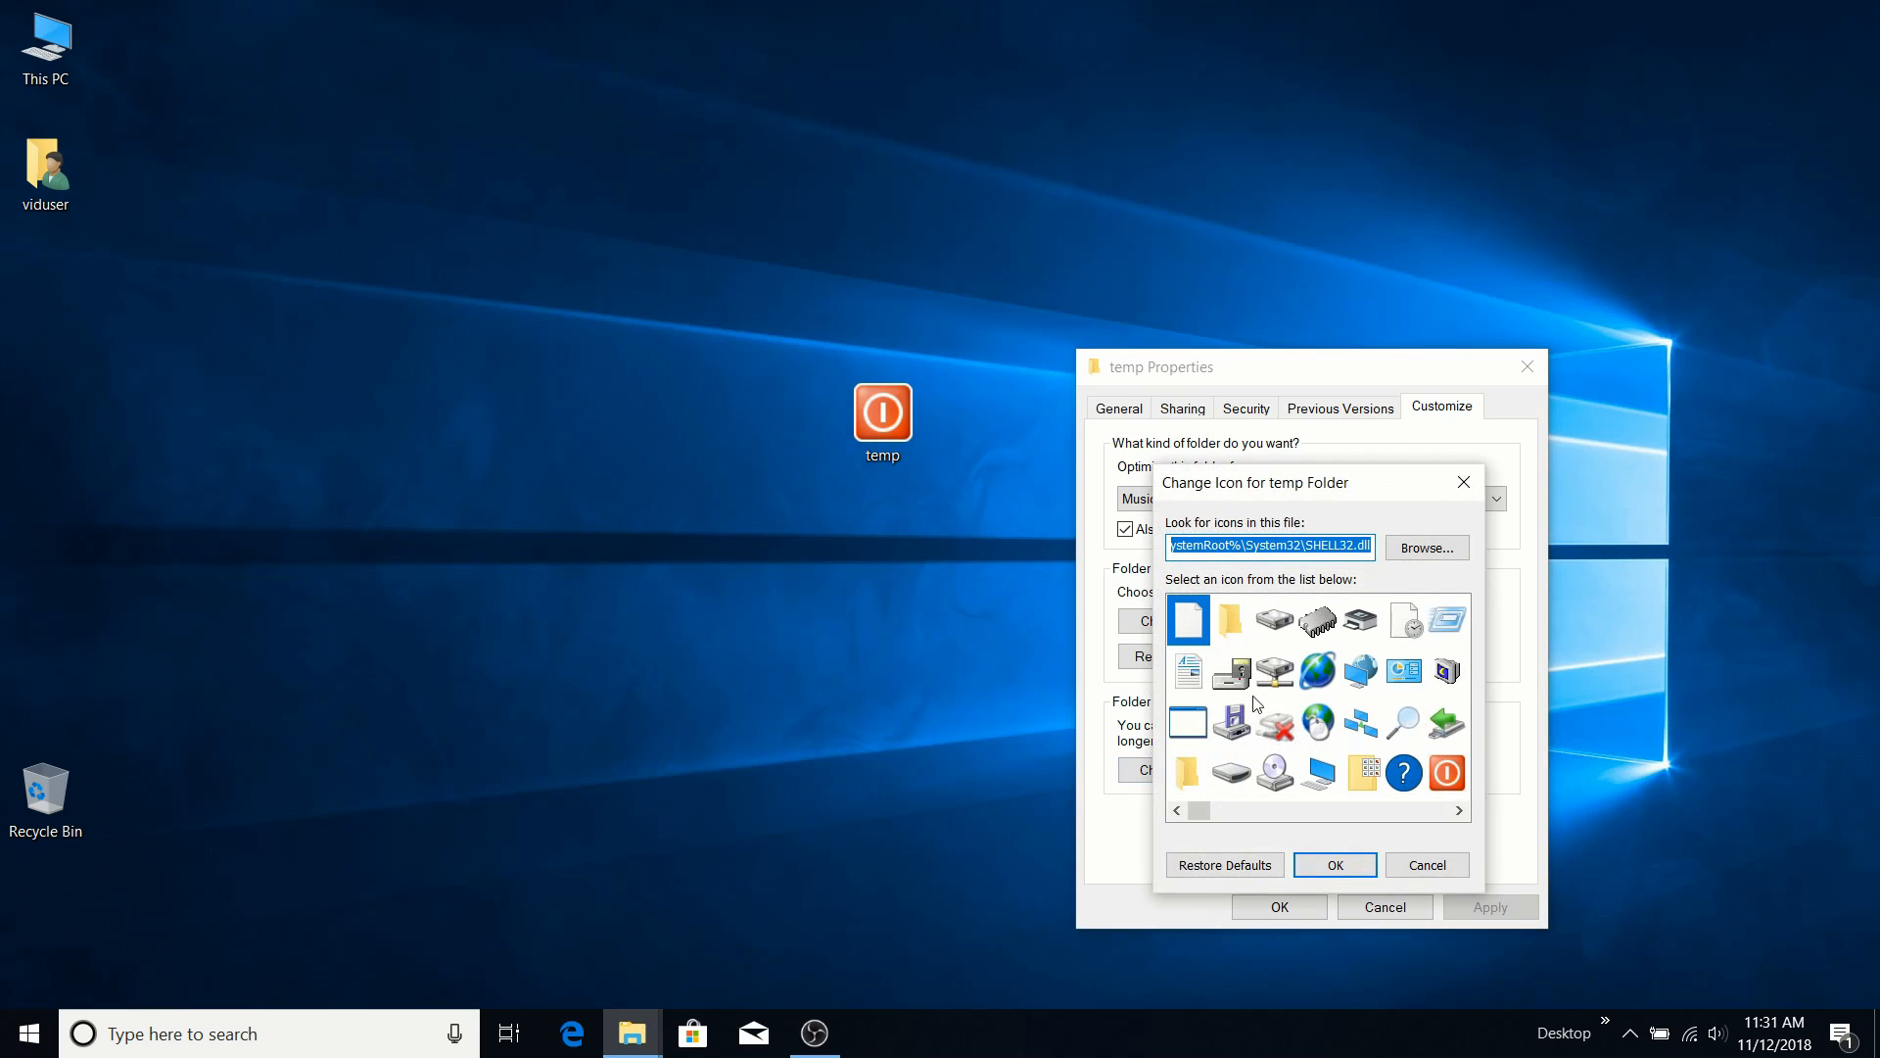
pyautogui.click(1232, 625)
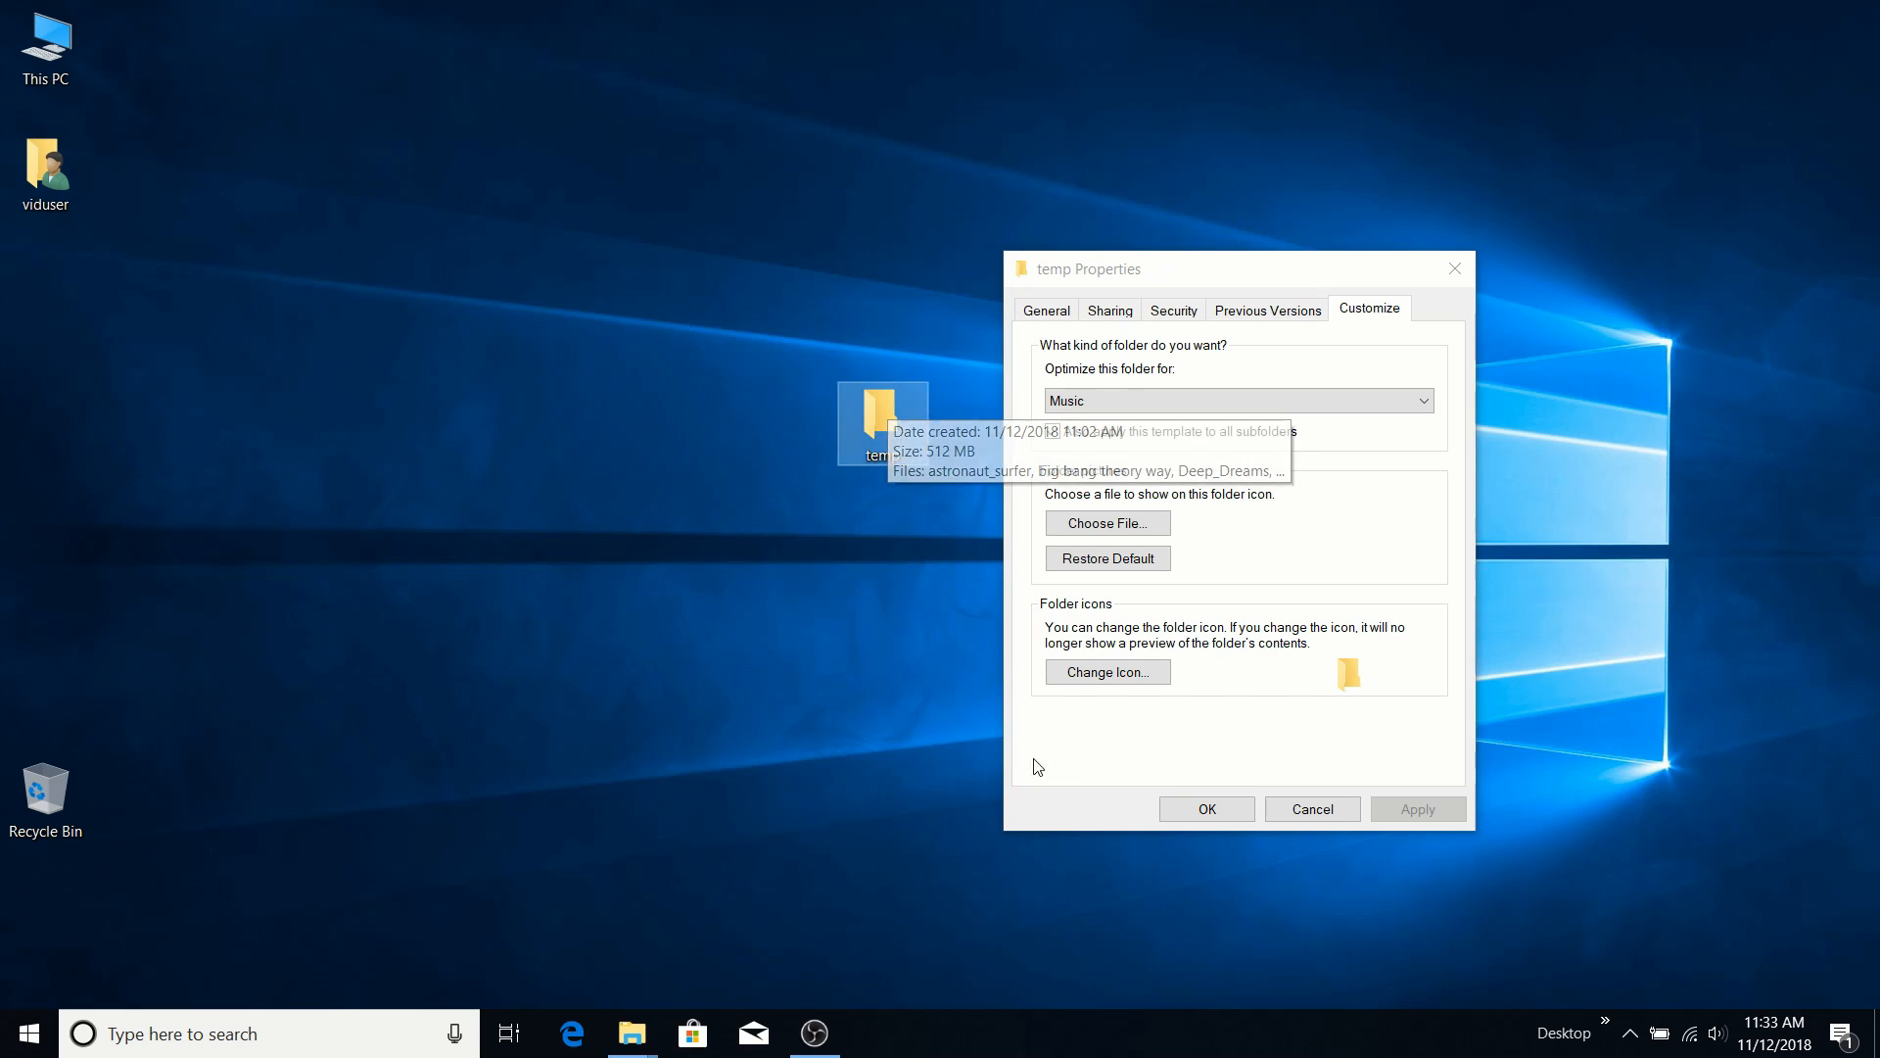
# Restore the temp folder's default icon and apply the change.
pyautogui.click(1107, 672)
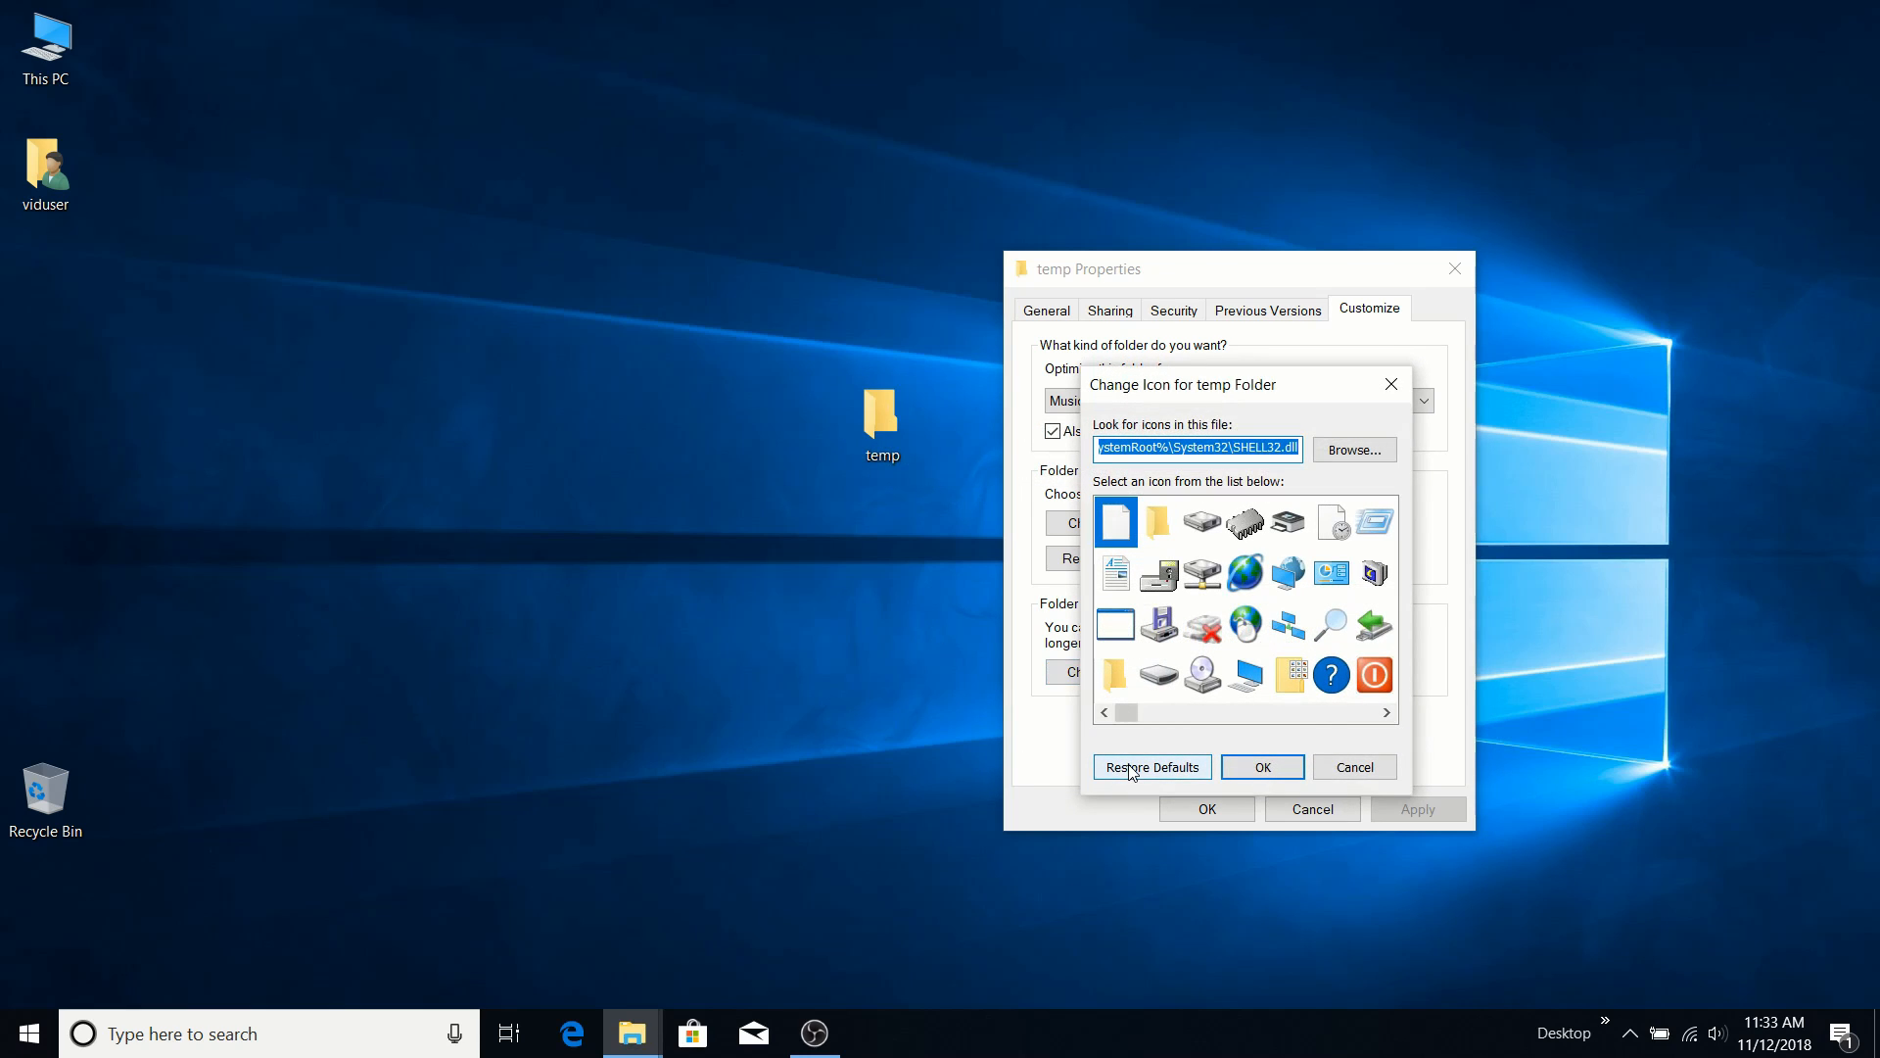
pyautogui.click(1182, 763)
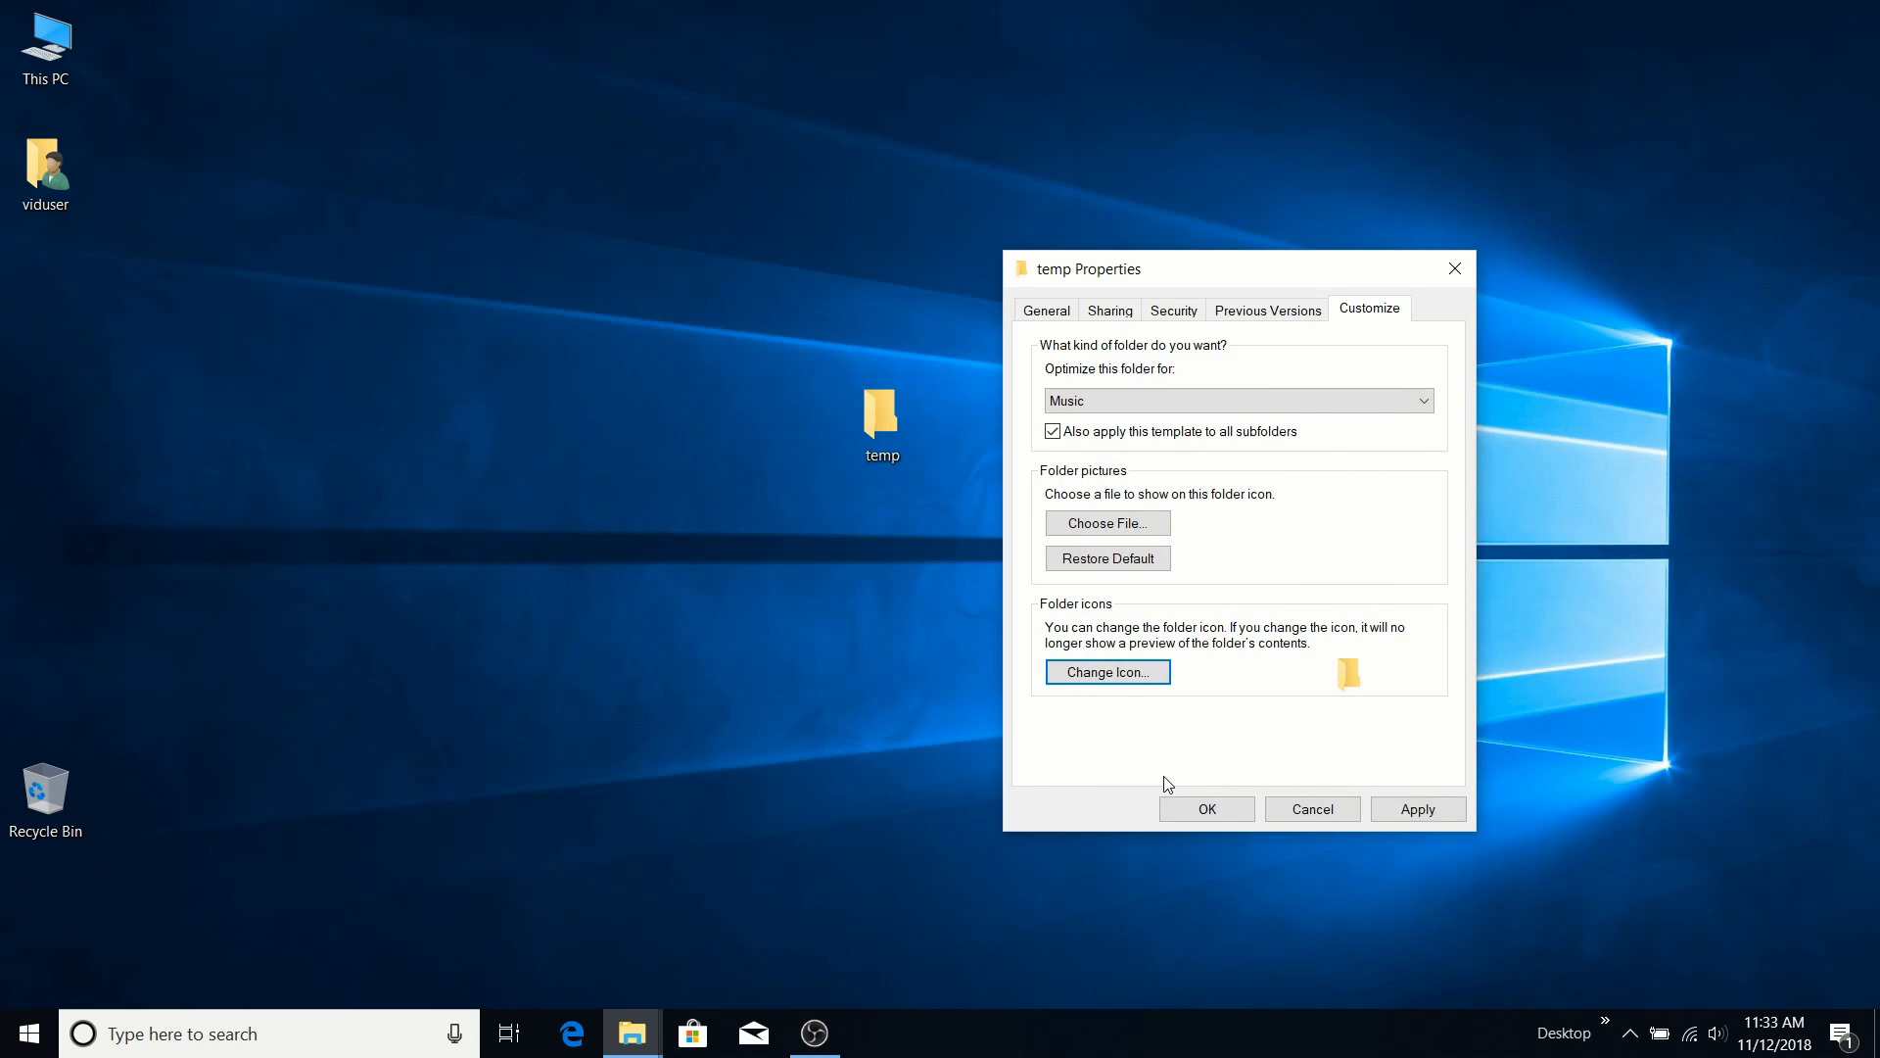
pyautogui.click(1413, 806)
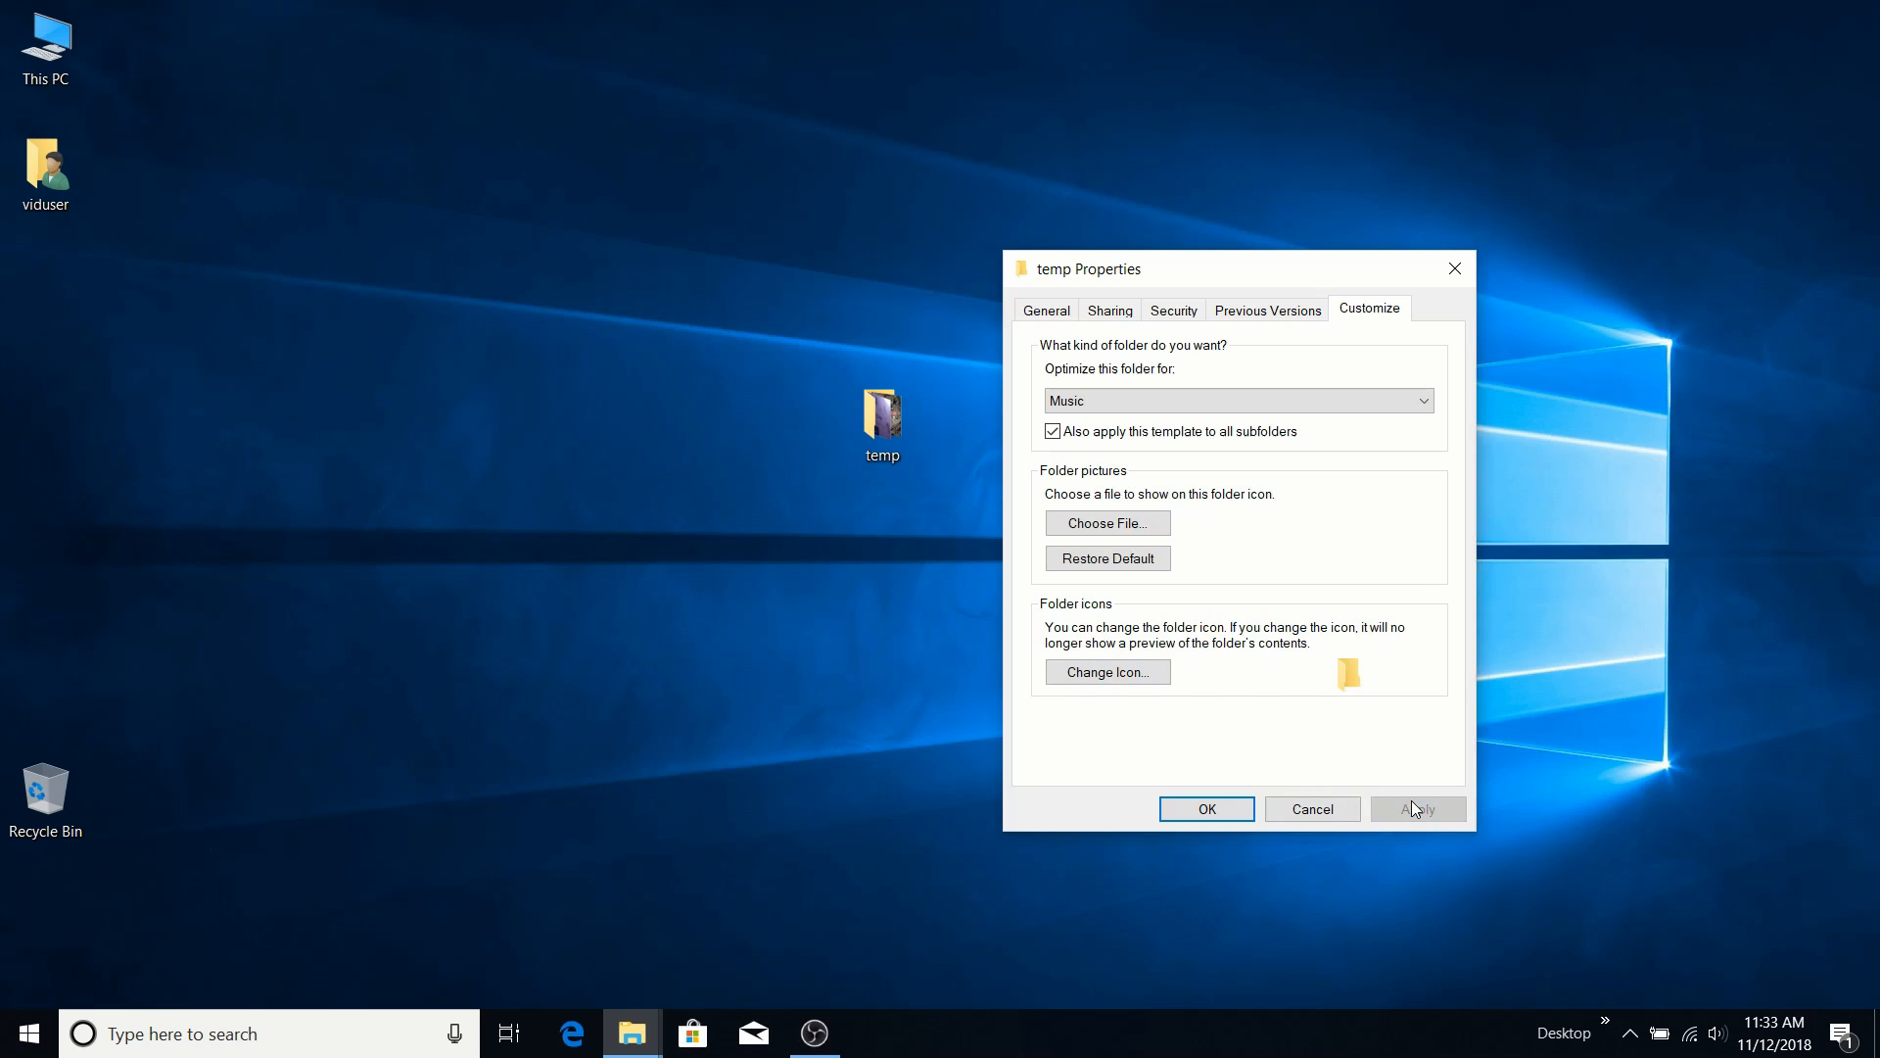
# Open the temp folder from the desktop and display its files as large thumbnails.
pyautogui.click(856, 389)
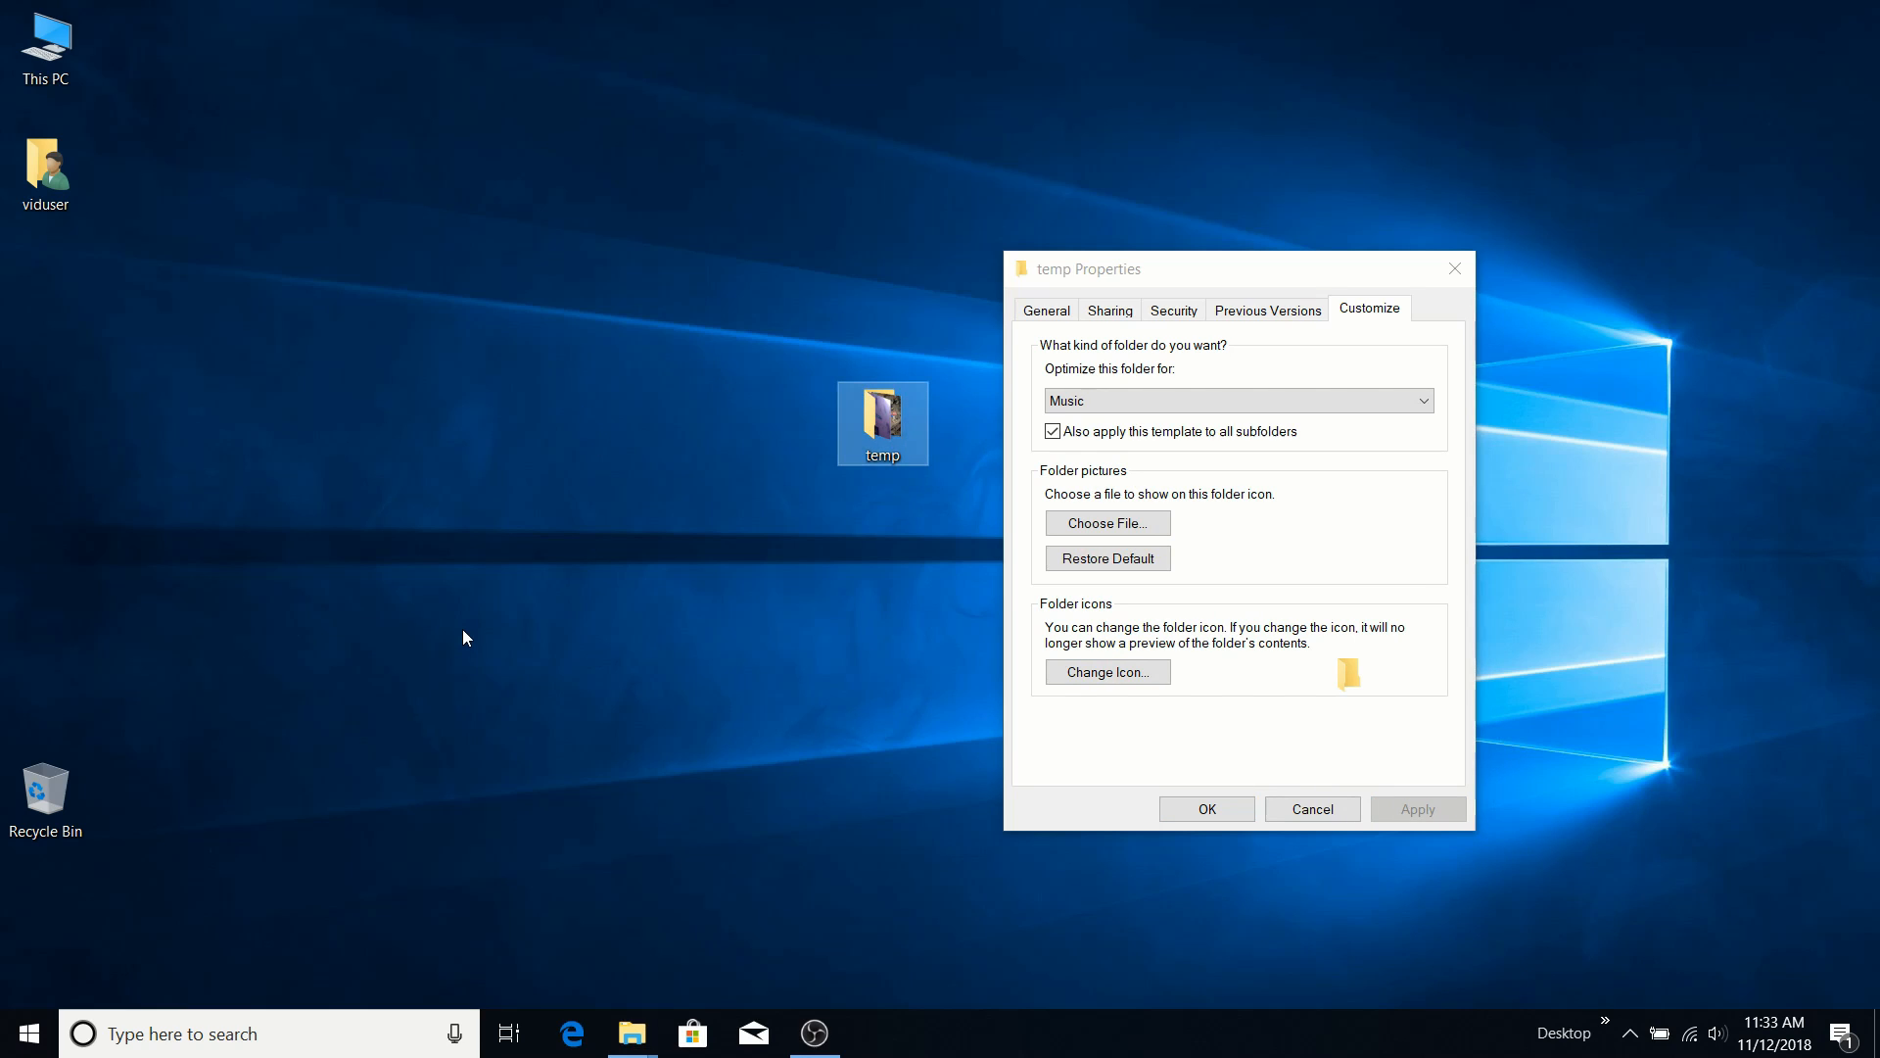
pyautogui.doubleClick(857, 404)
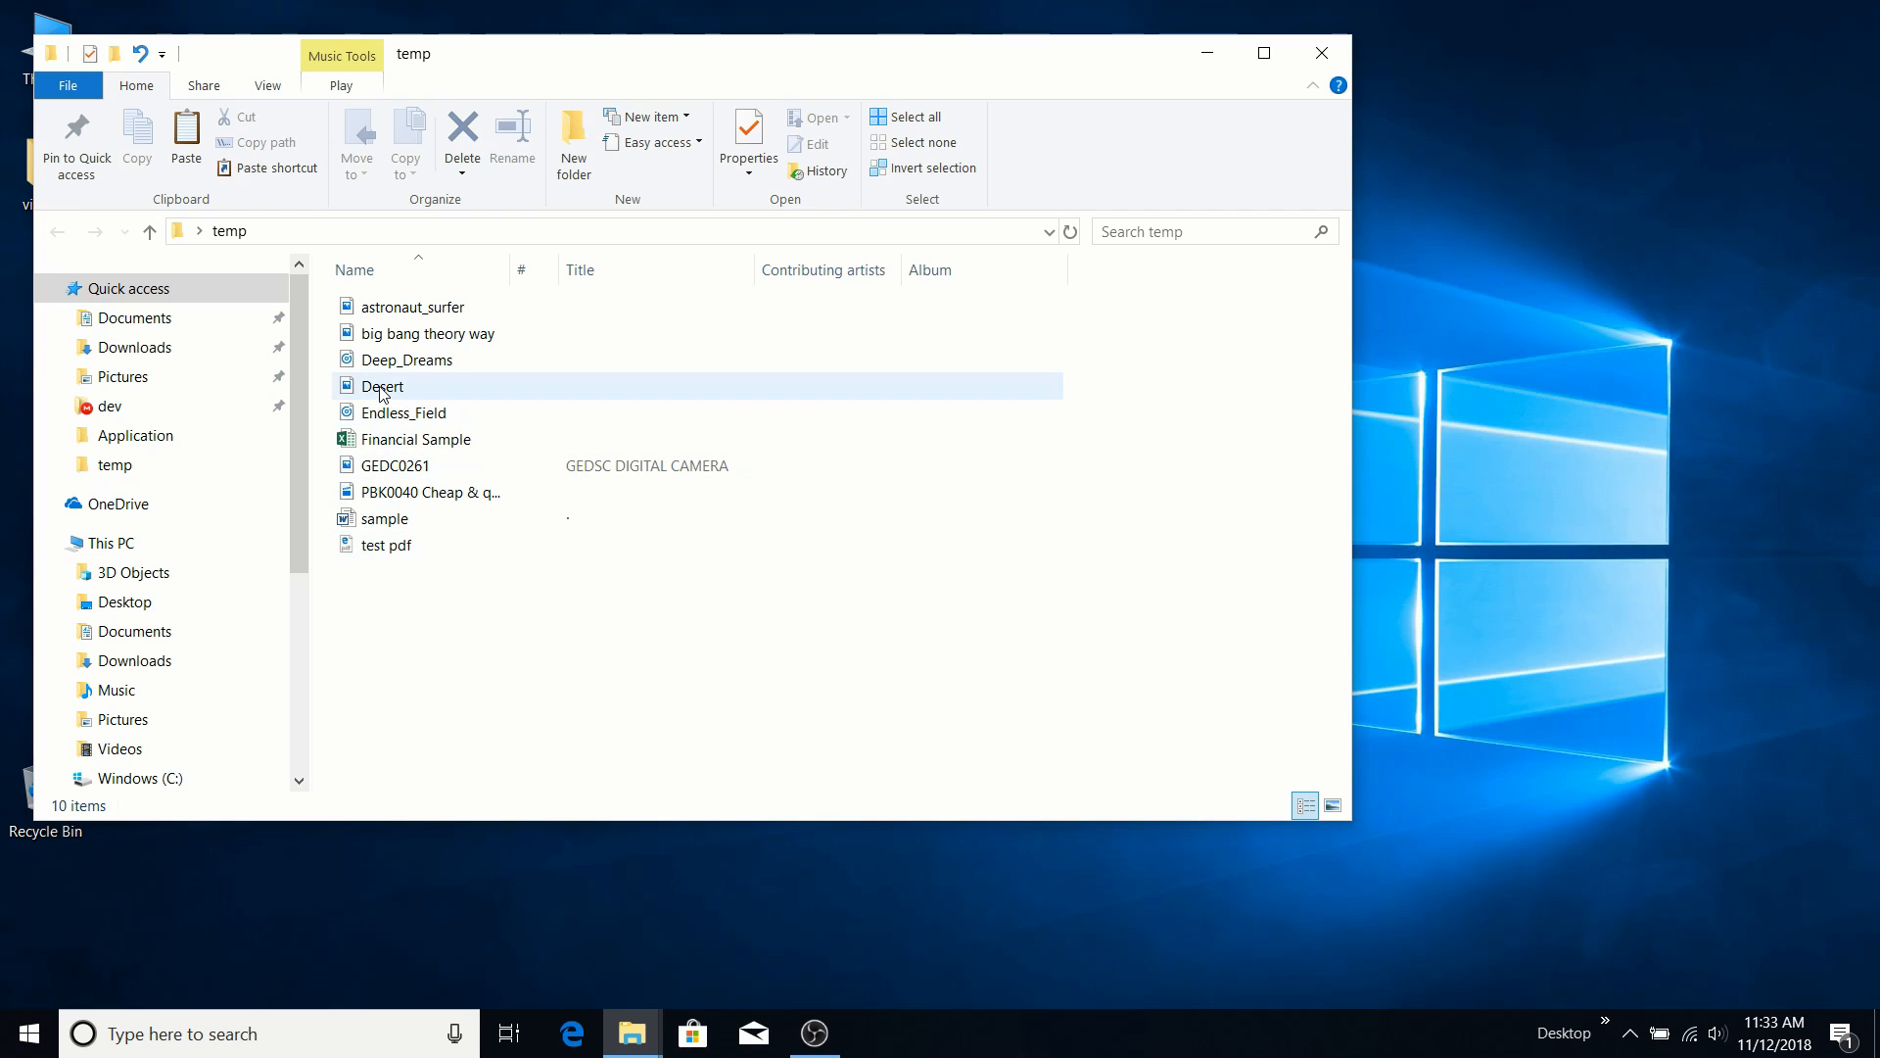
pyautogui.rightClick(383, 392)
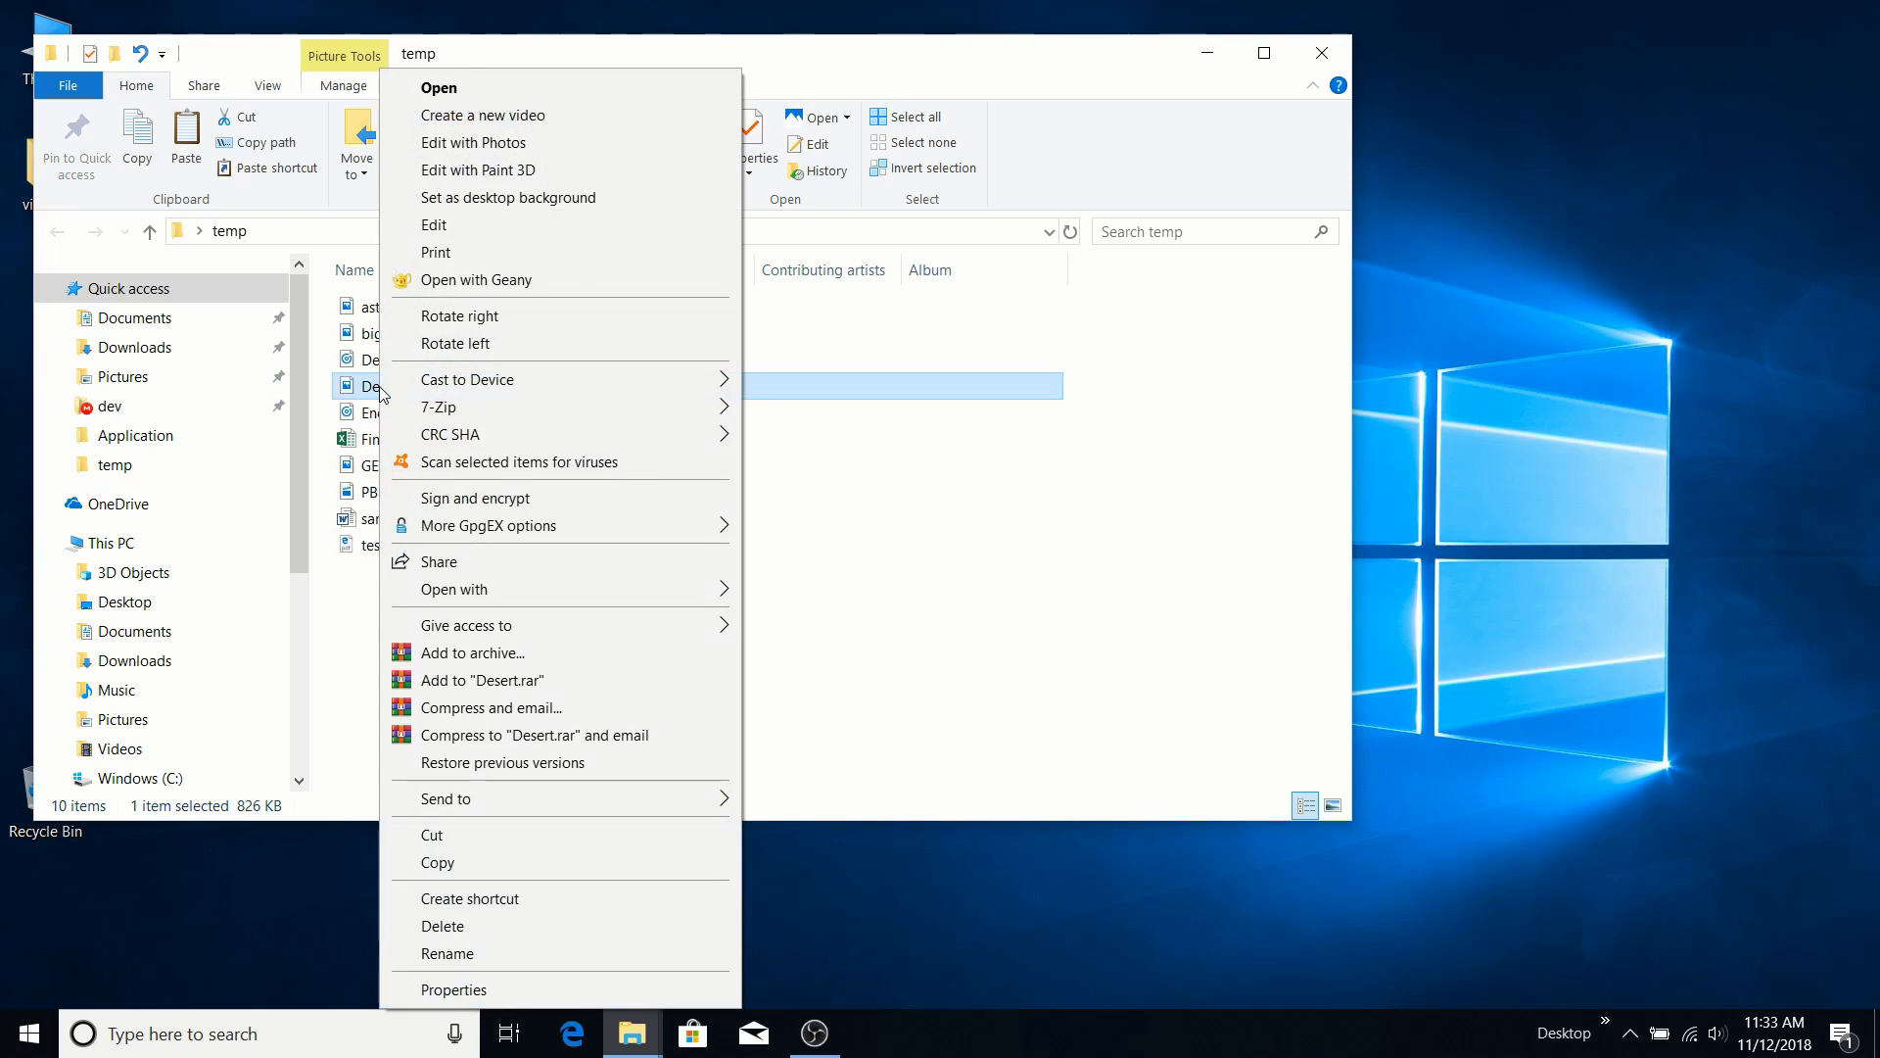
pyautogui.click(1284, 496)
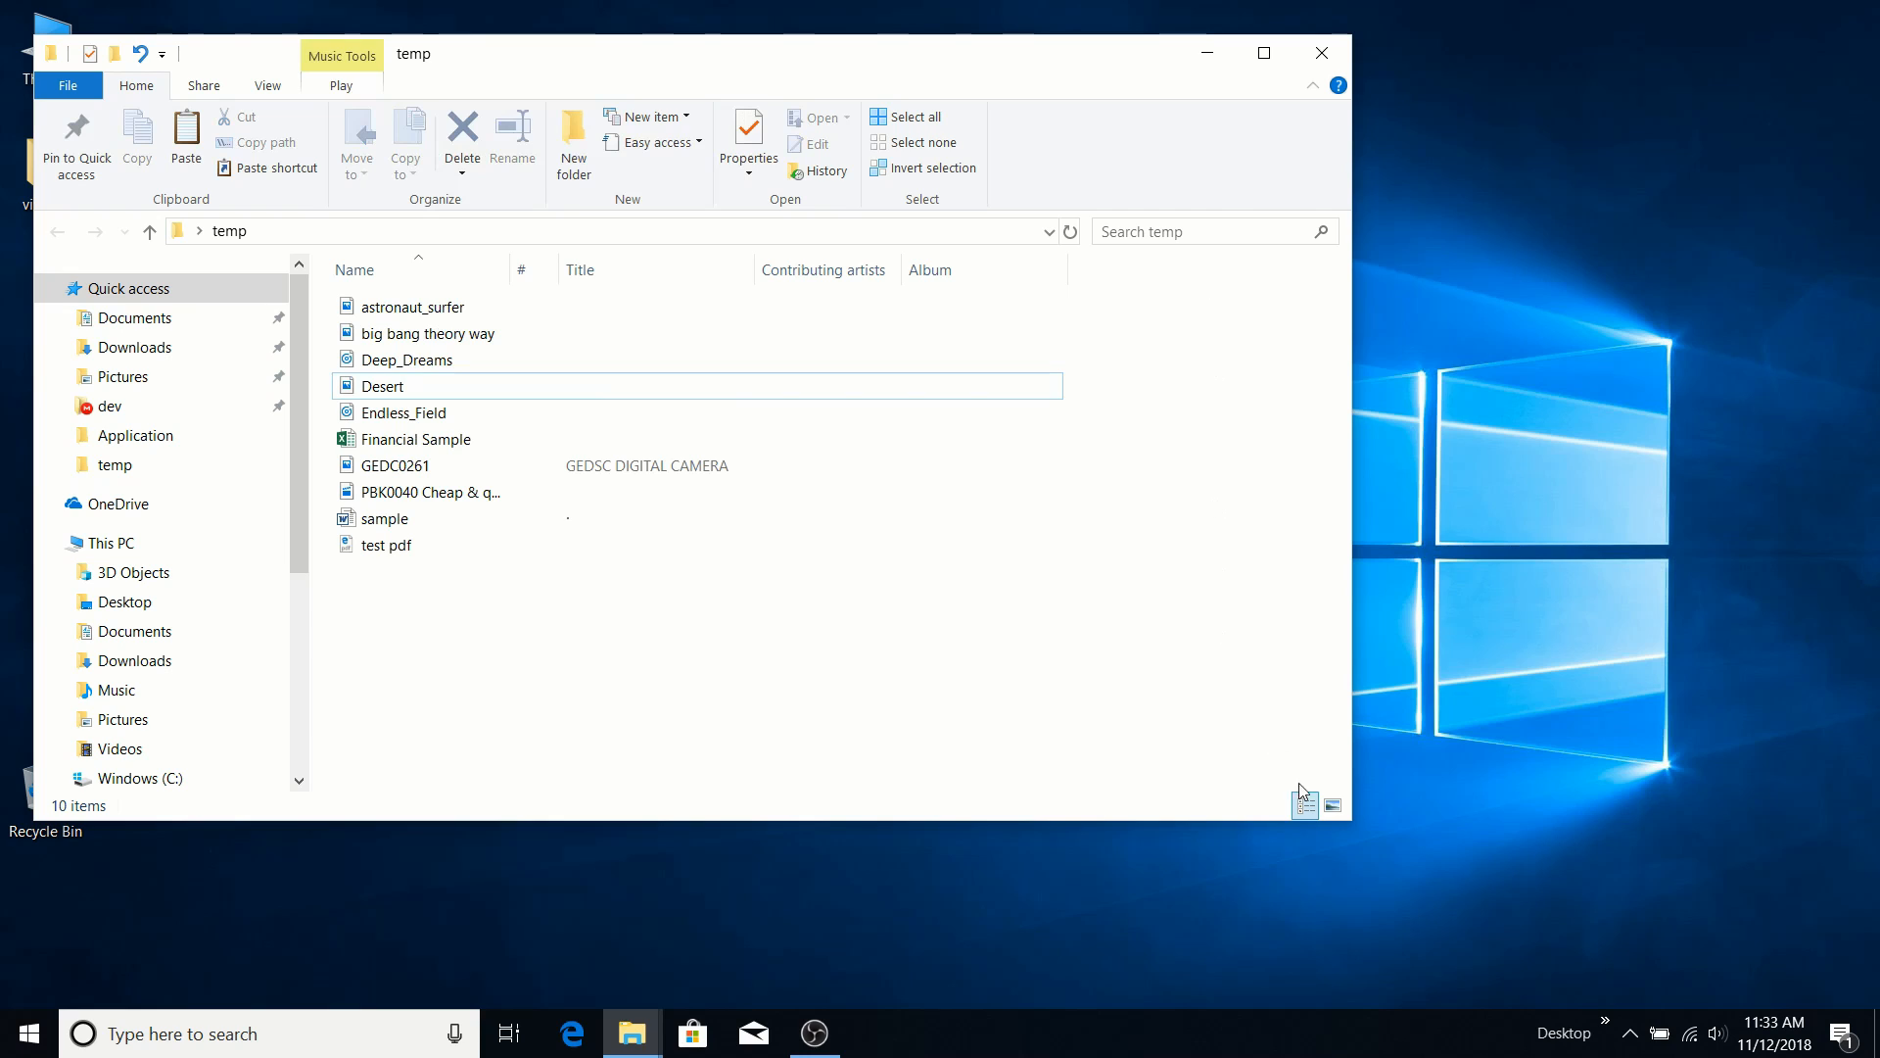
pyautogui.click(1333, 805)
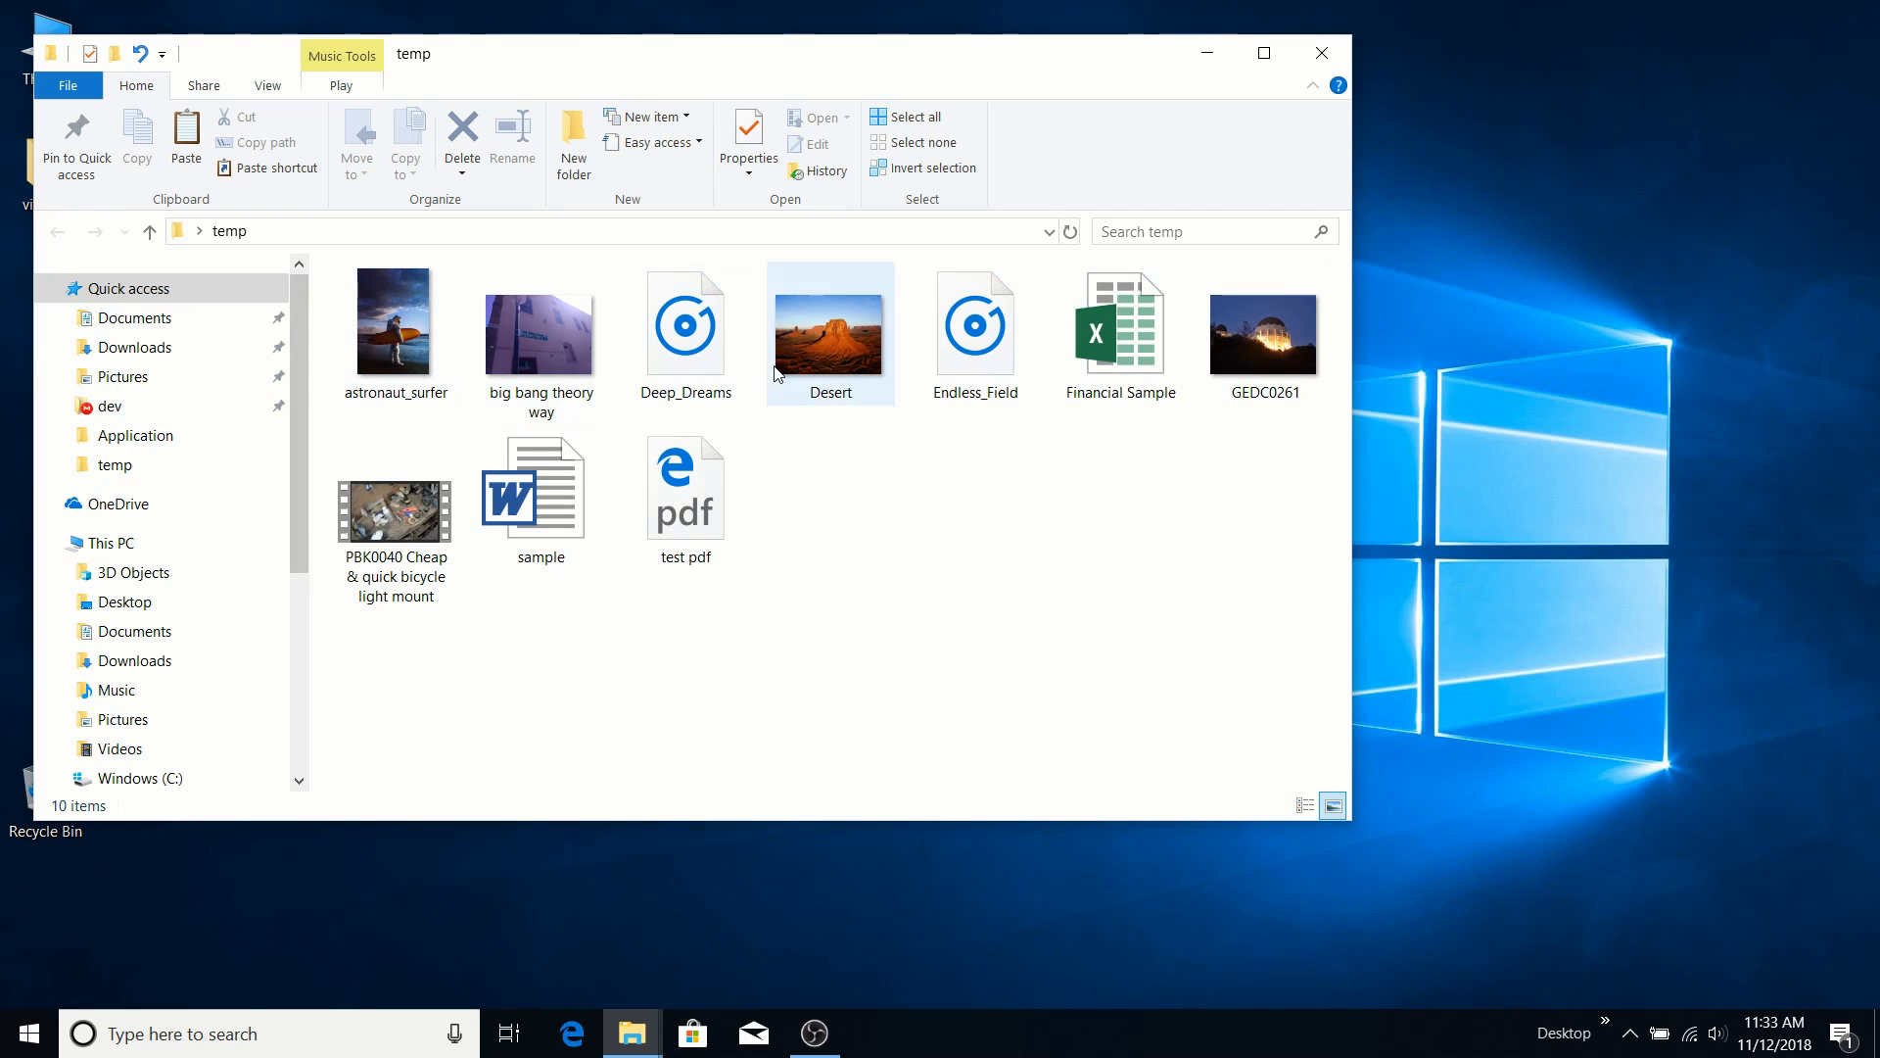
# Open the Desert image's properties, review its general information and advanced attributes, and cancel the Advanced Attributes dialog.
pyautogui.rightClick(829, 363)
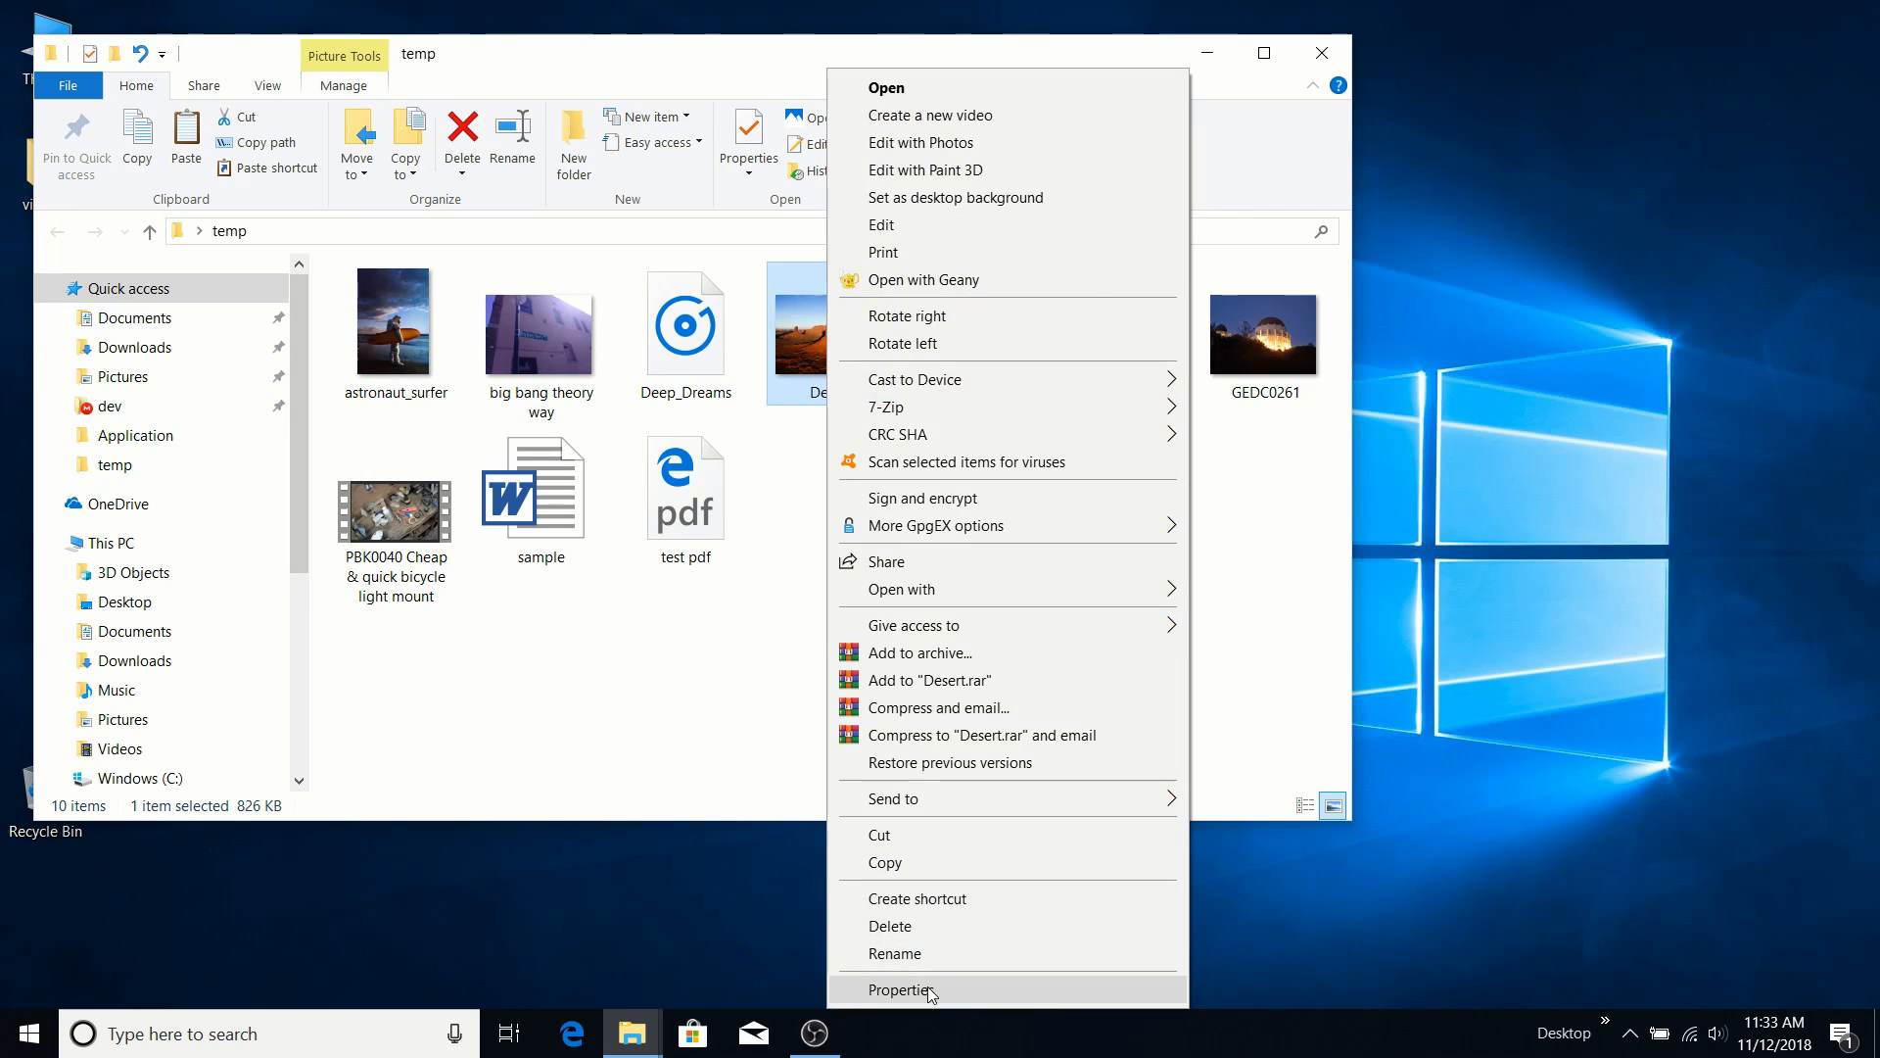
pyautogui.click(930, 991)
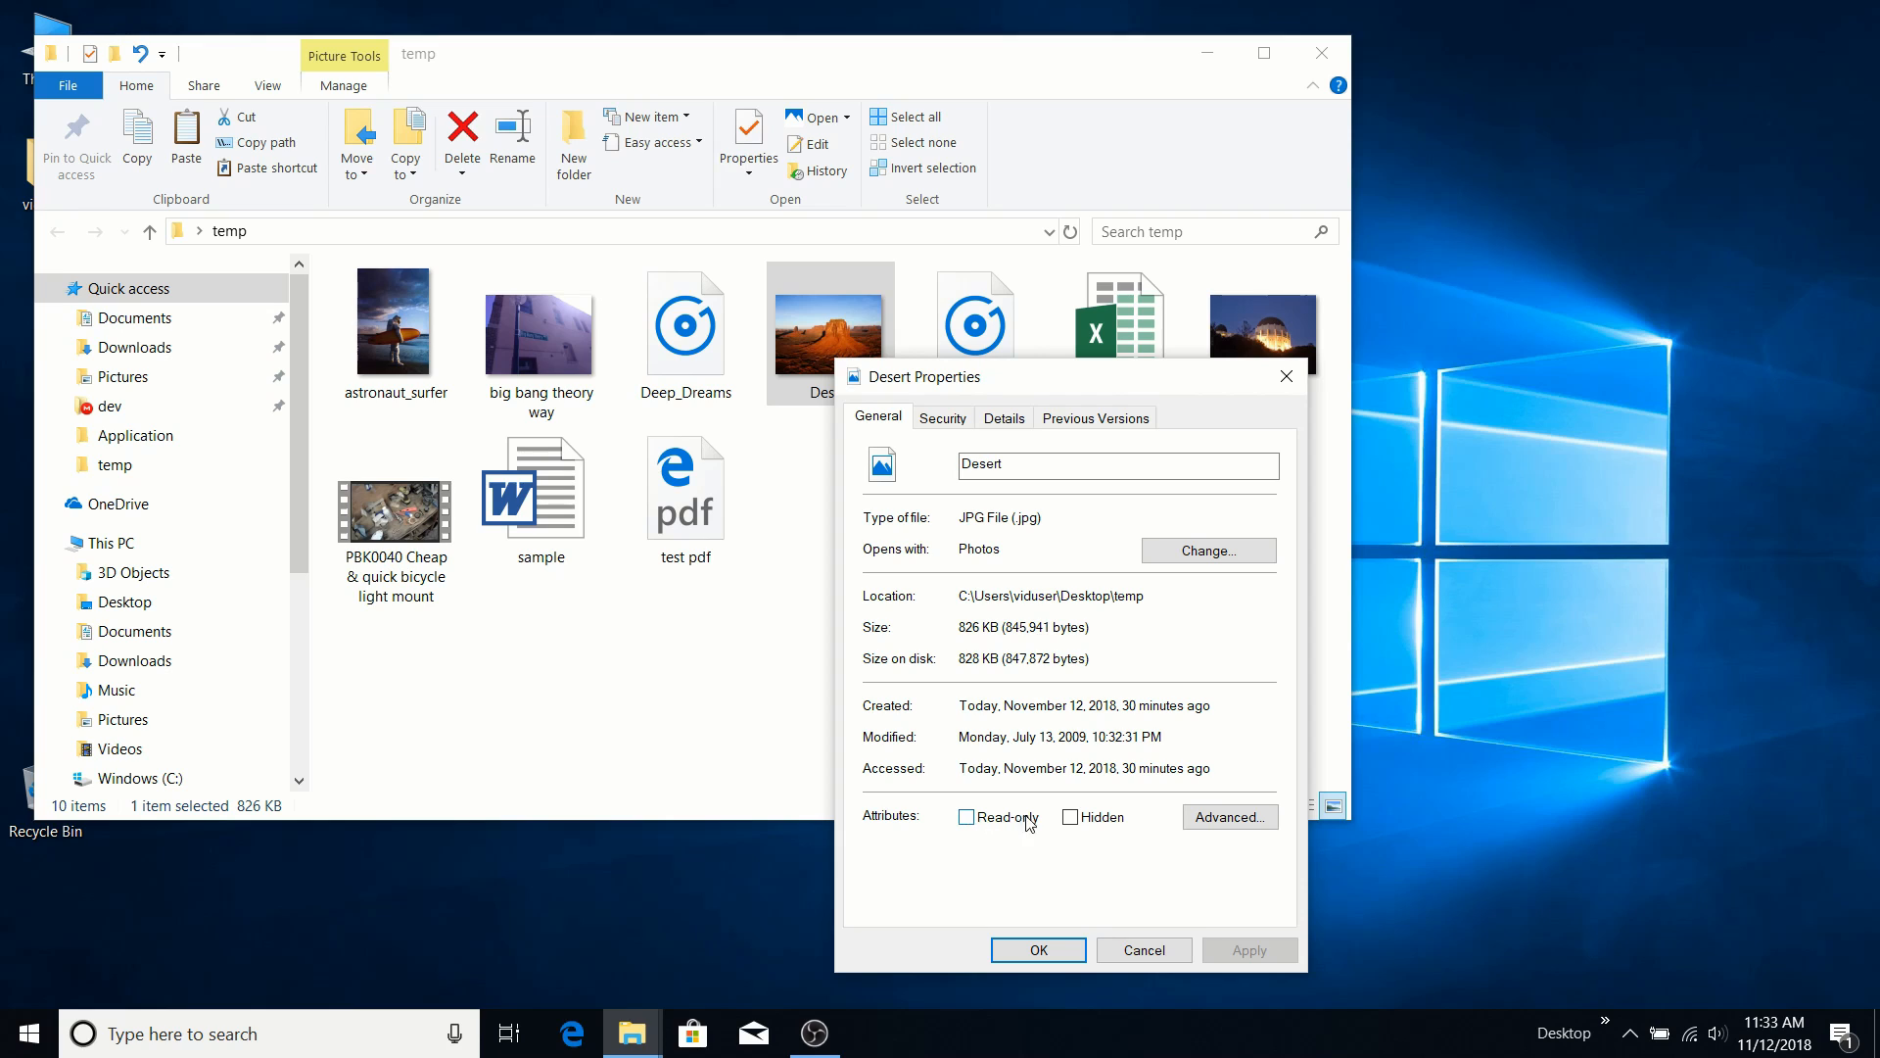
pyautogui.click(1199, 818)
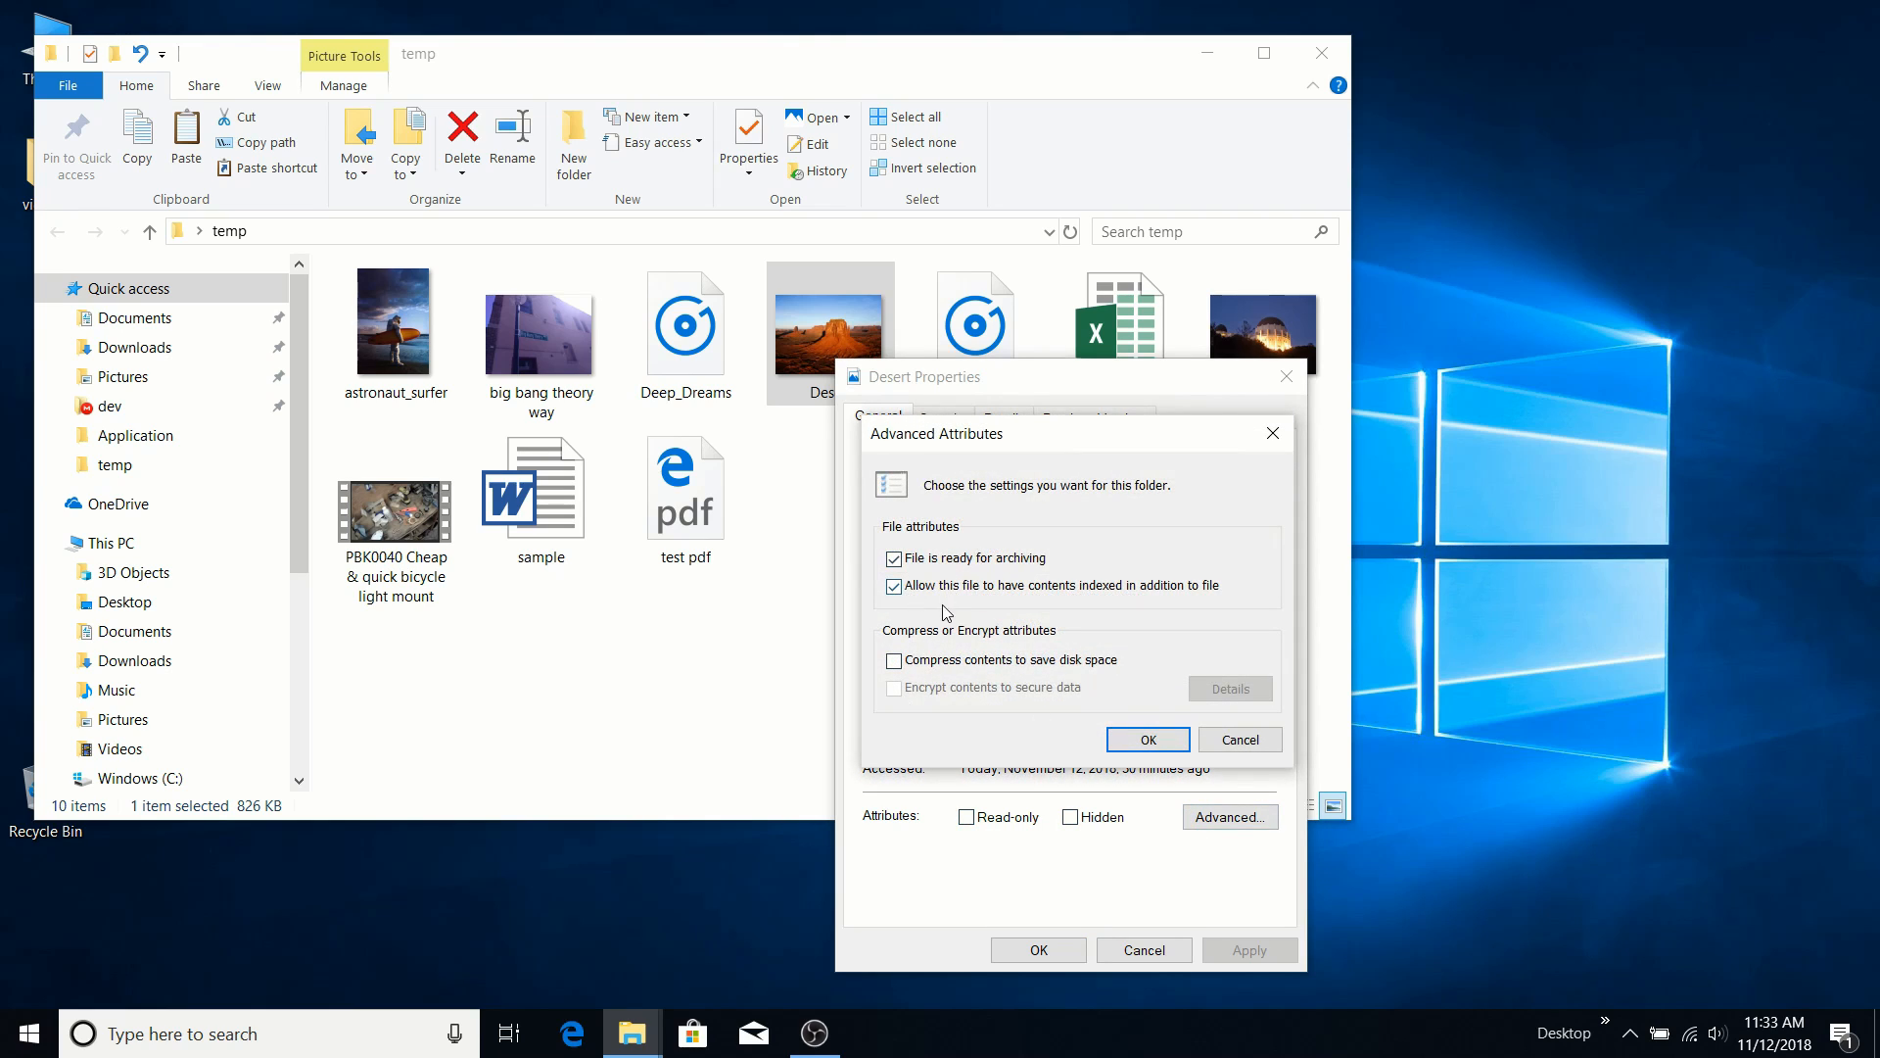
pyautogui.click(1236, 740)
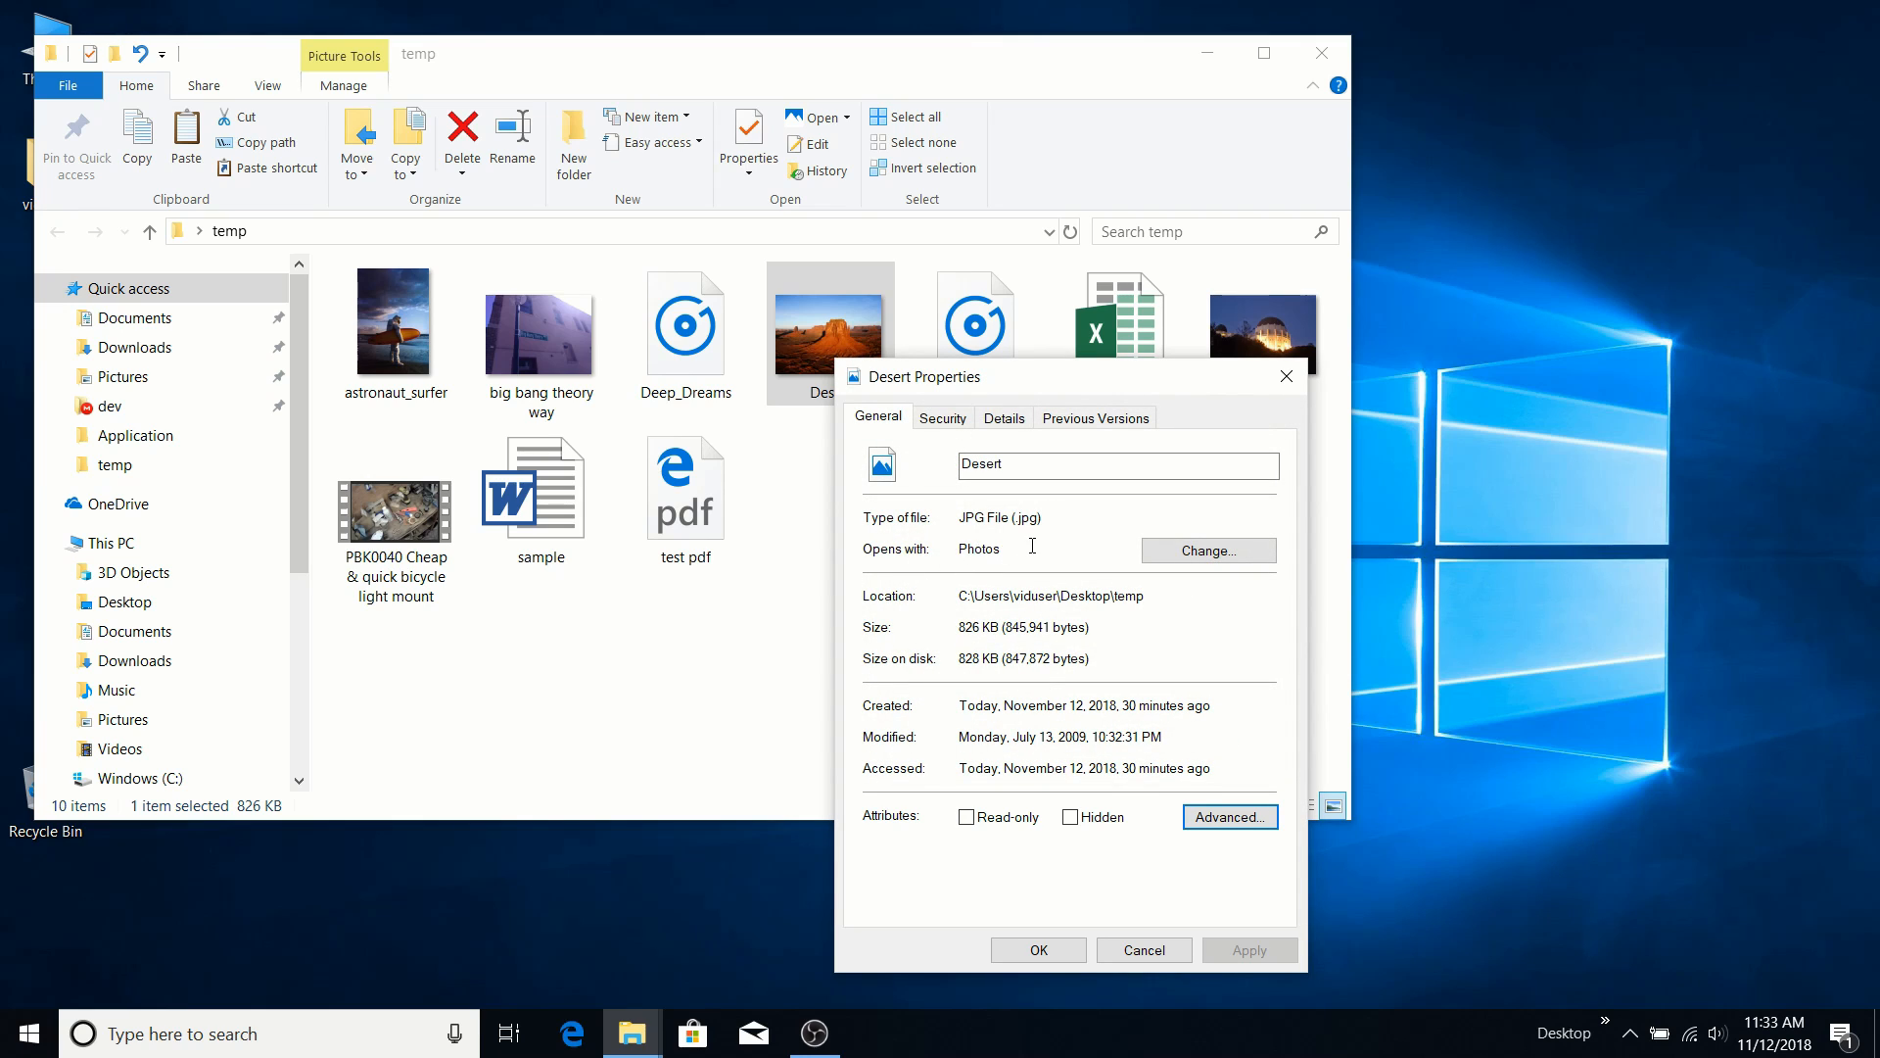
# Review the apps offered for opening .jpg files, including GNU Image Manipulation Program, and dismiss the list without changing the default.
pyautogui.click(1166, 554)
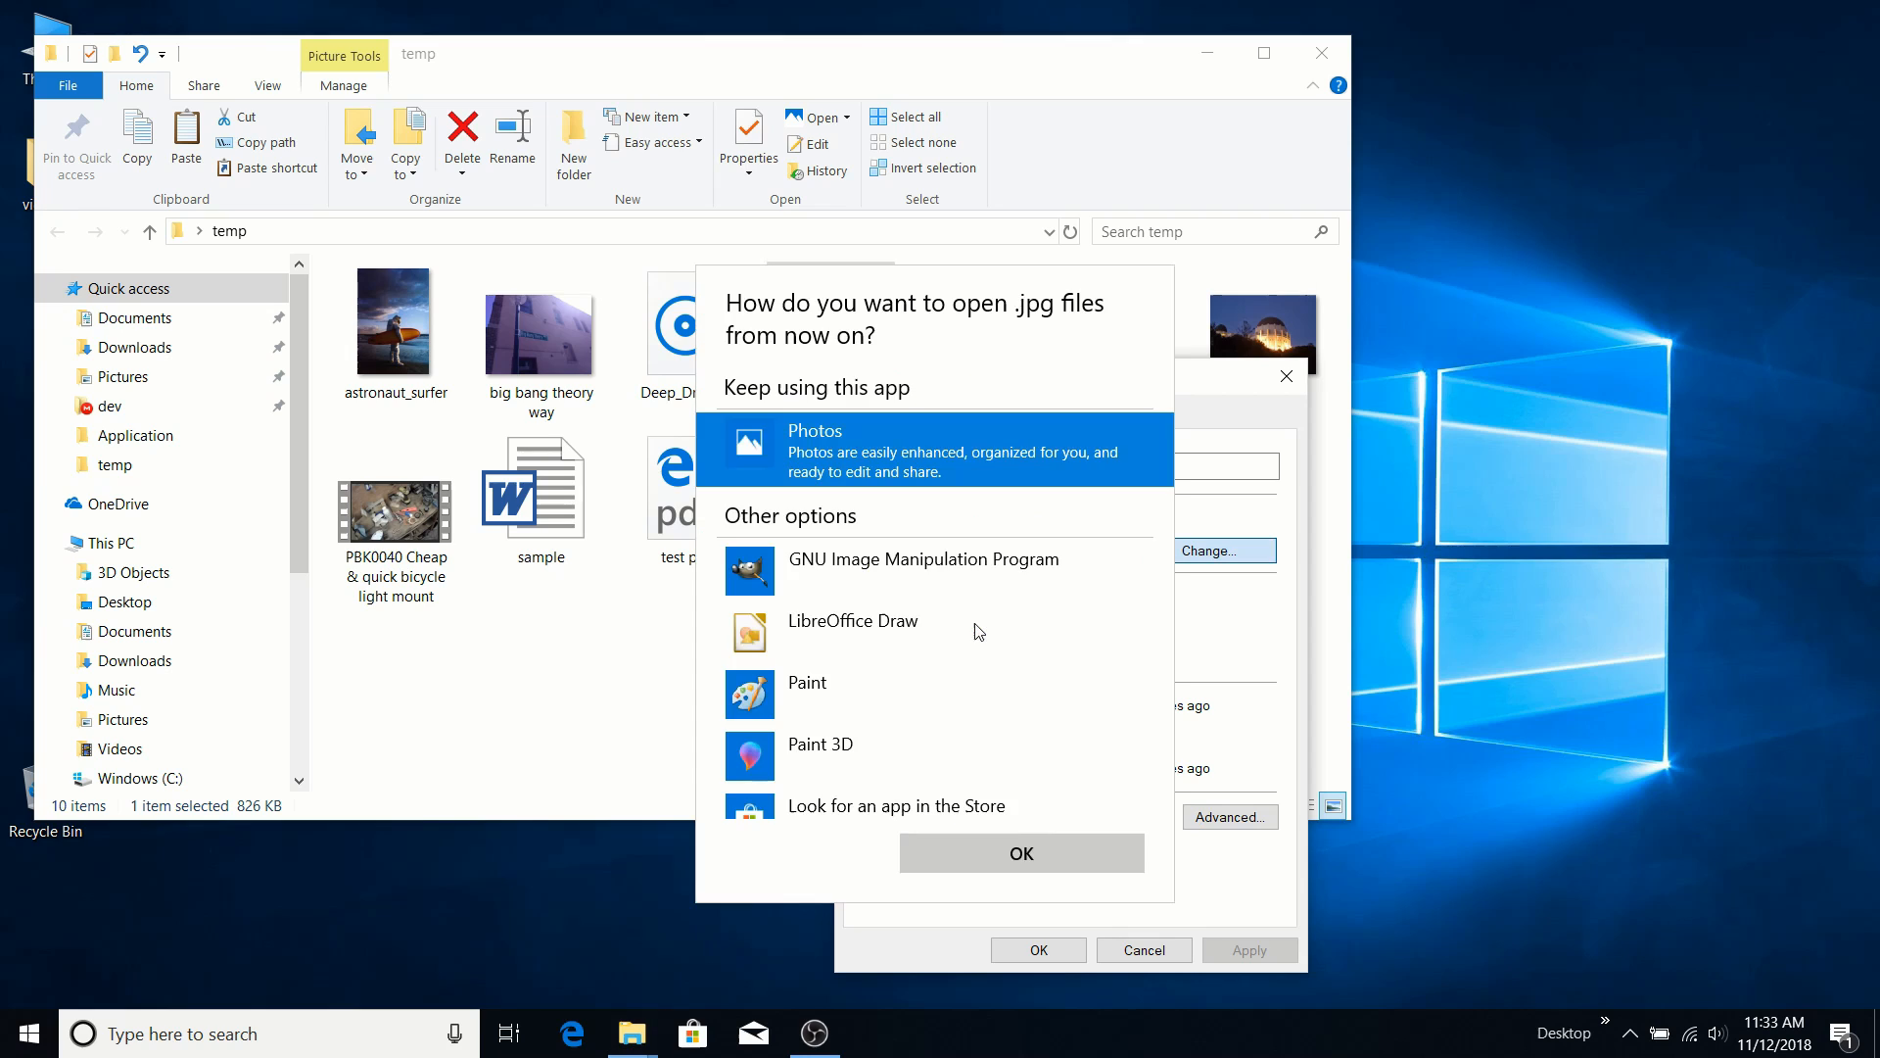
pyautogui.click(860, 577)
pyautogui.scroll(-2, 873, 658)
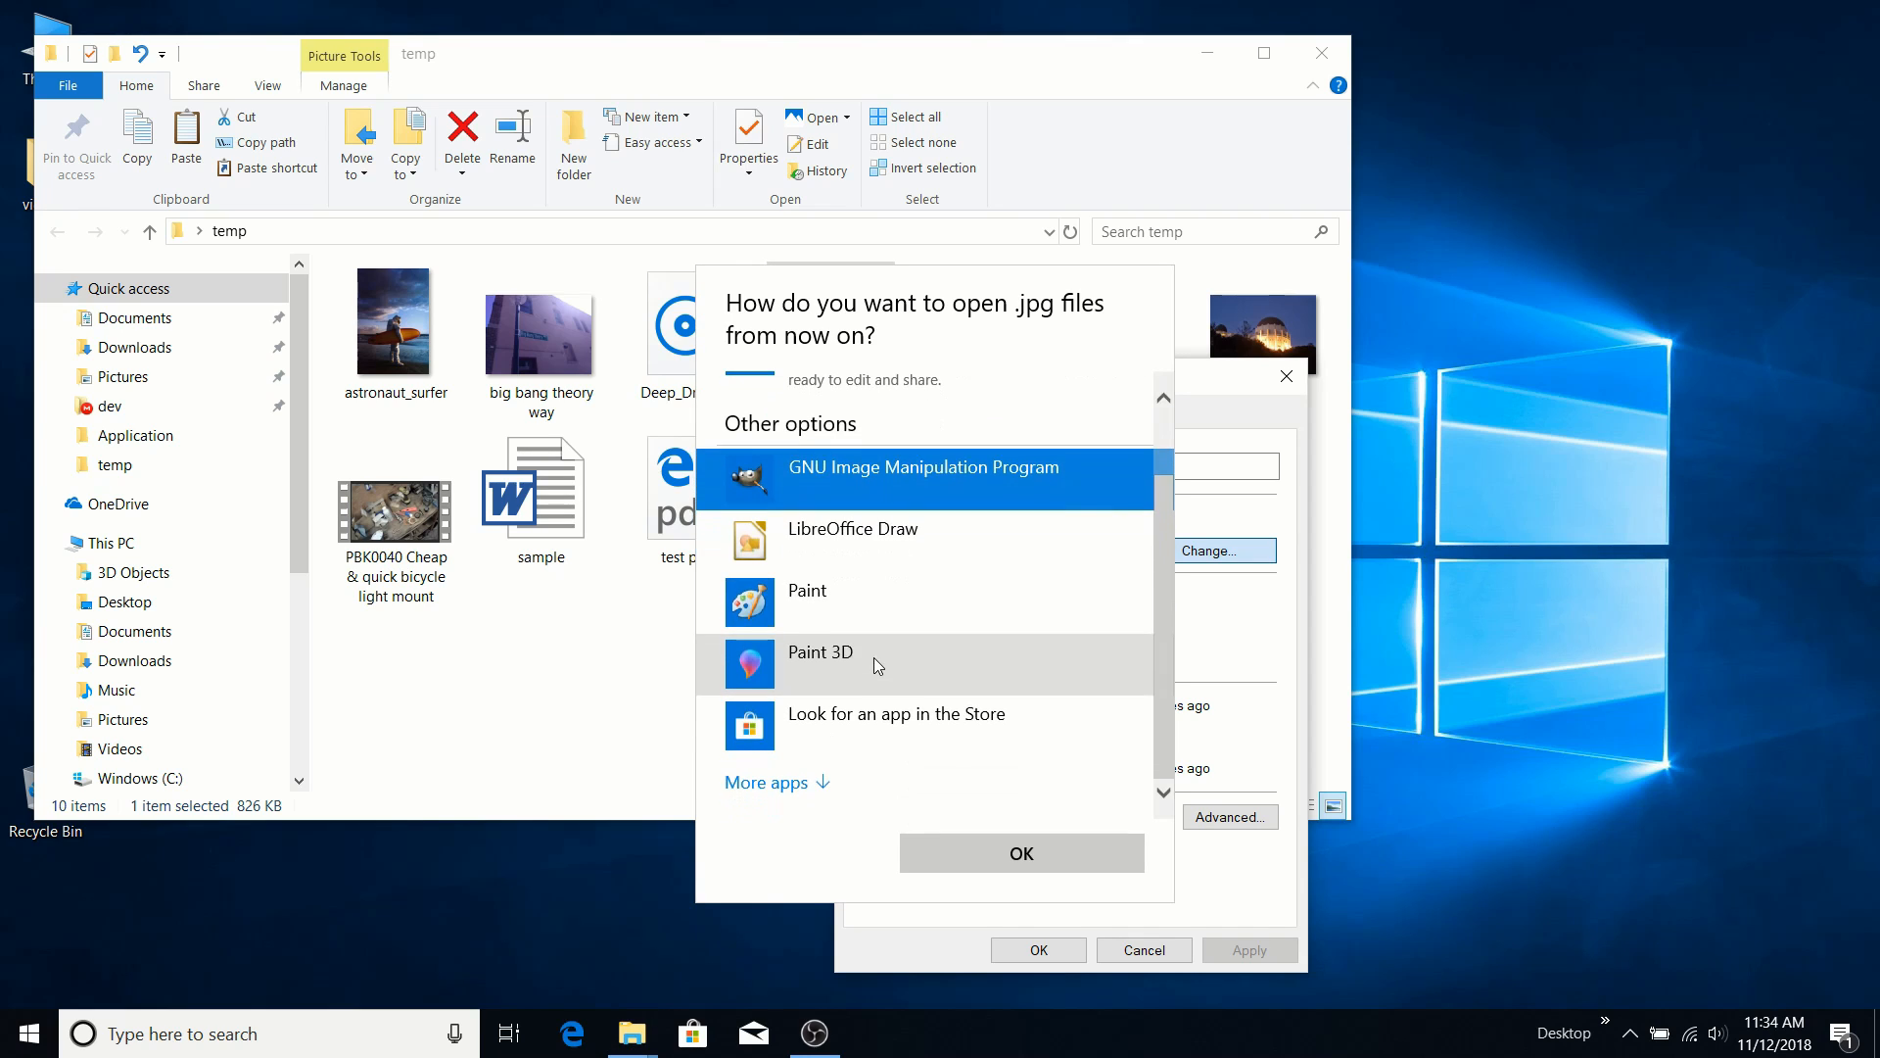
pyautogui.scroll(2, 873, 659)
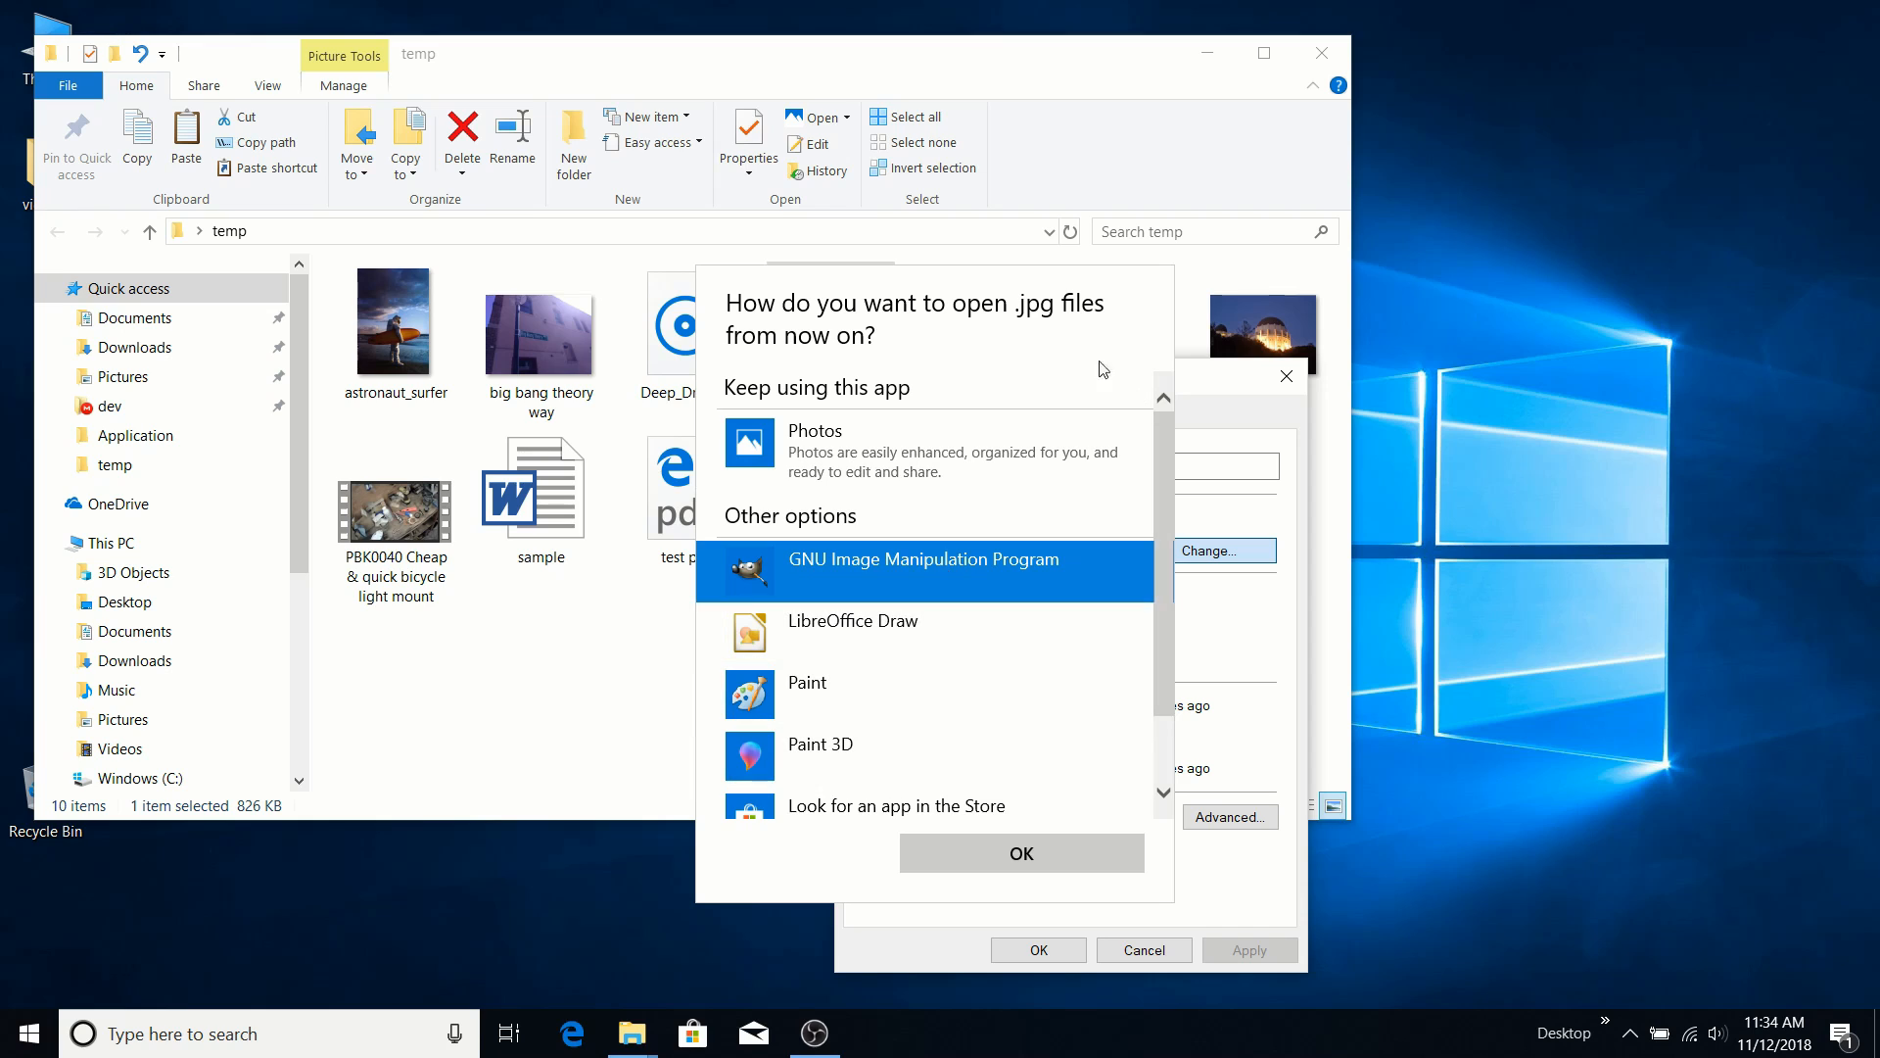
pyautogui.press('Escape')
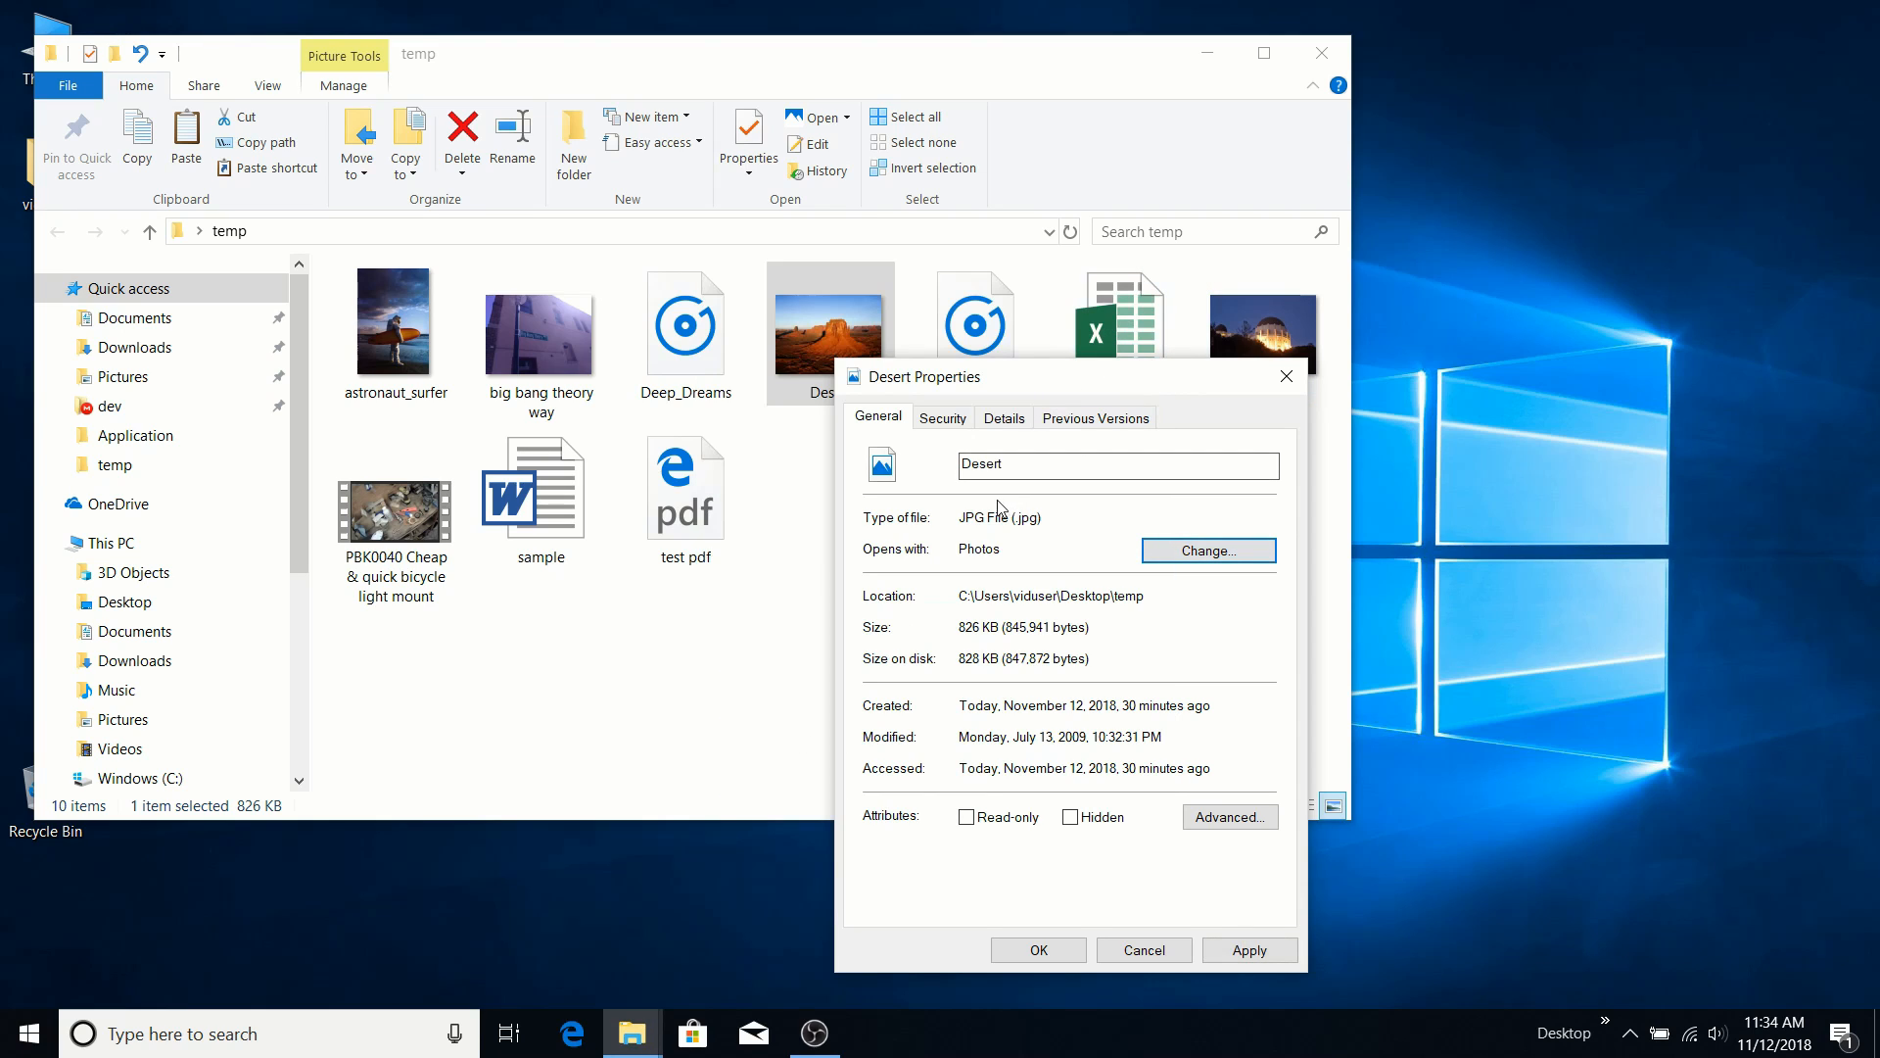
# Examine the Desert image's security permissions and its description, origin and image details.
pyautogui.click(942, 418)
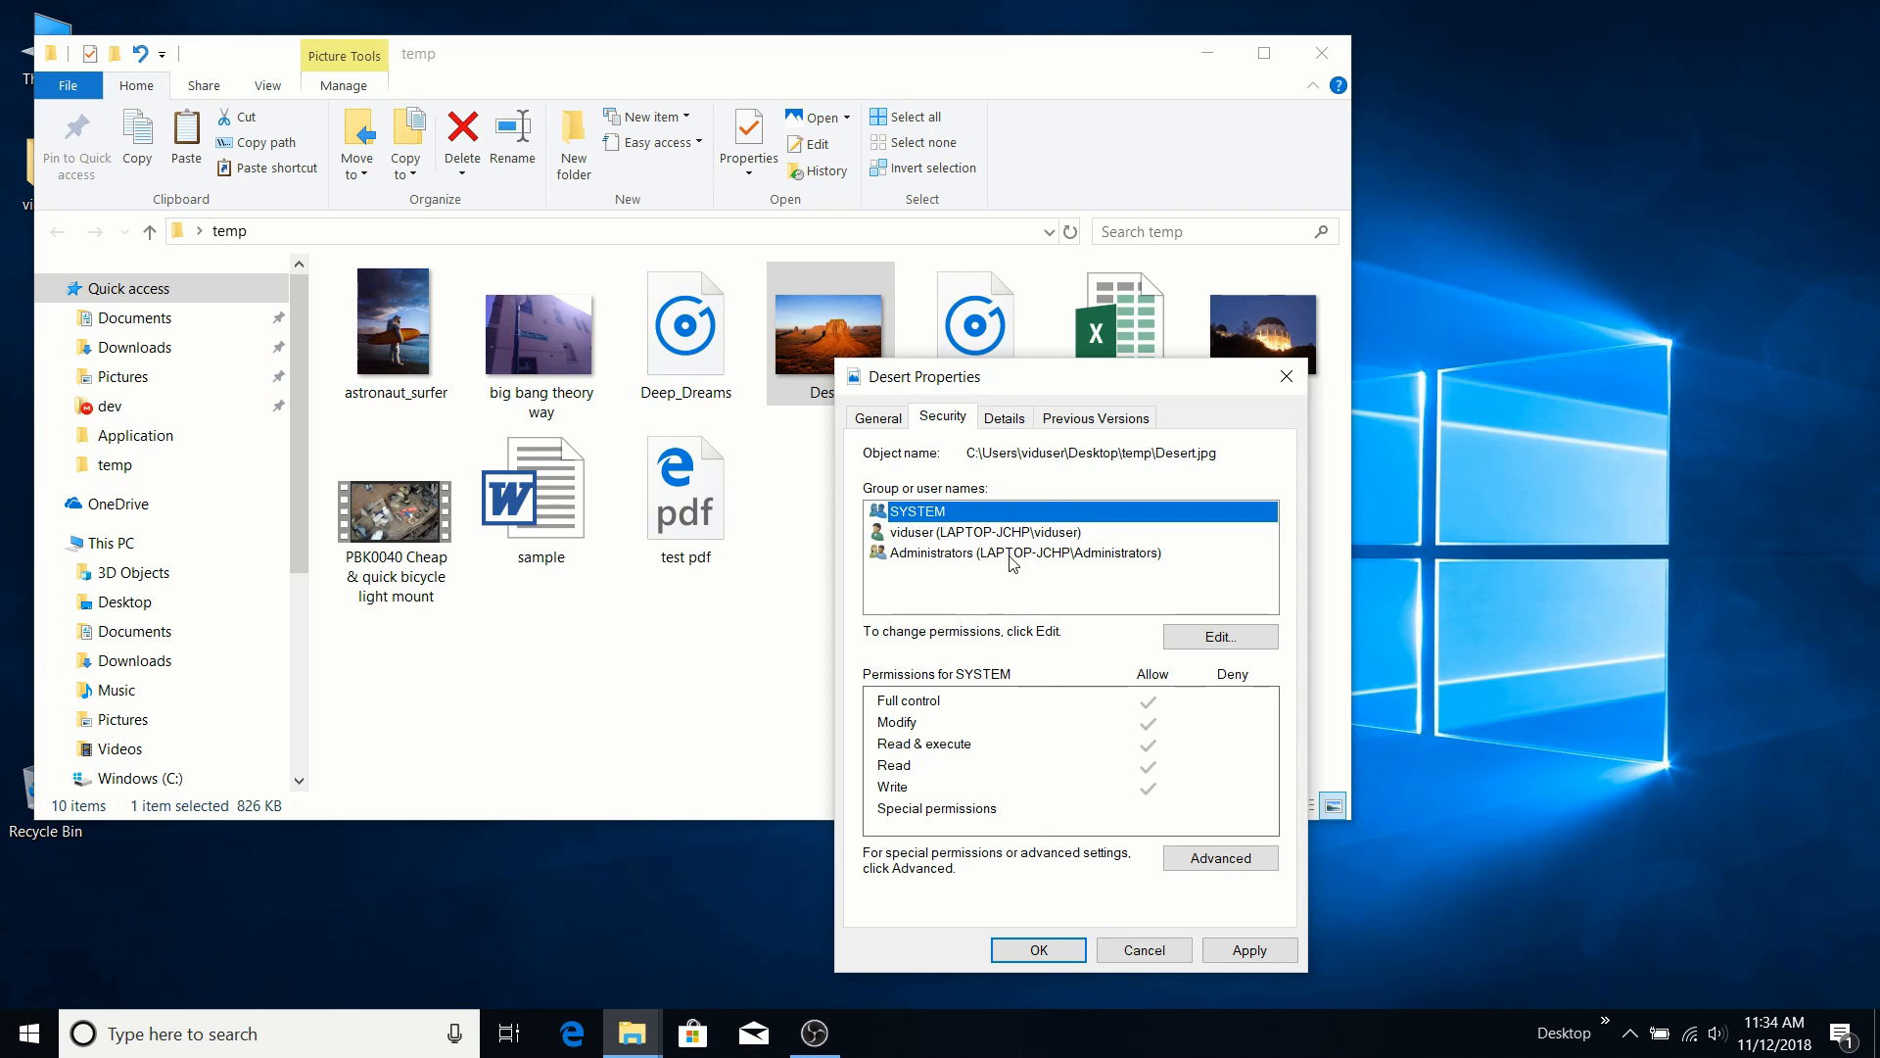
pyautogui.click(1008, 416)
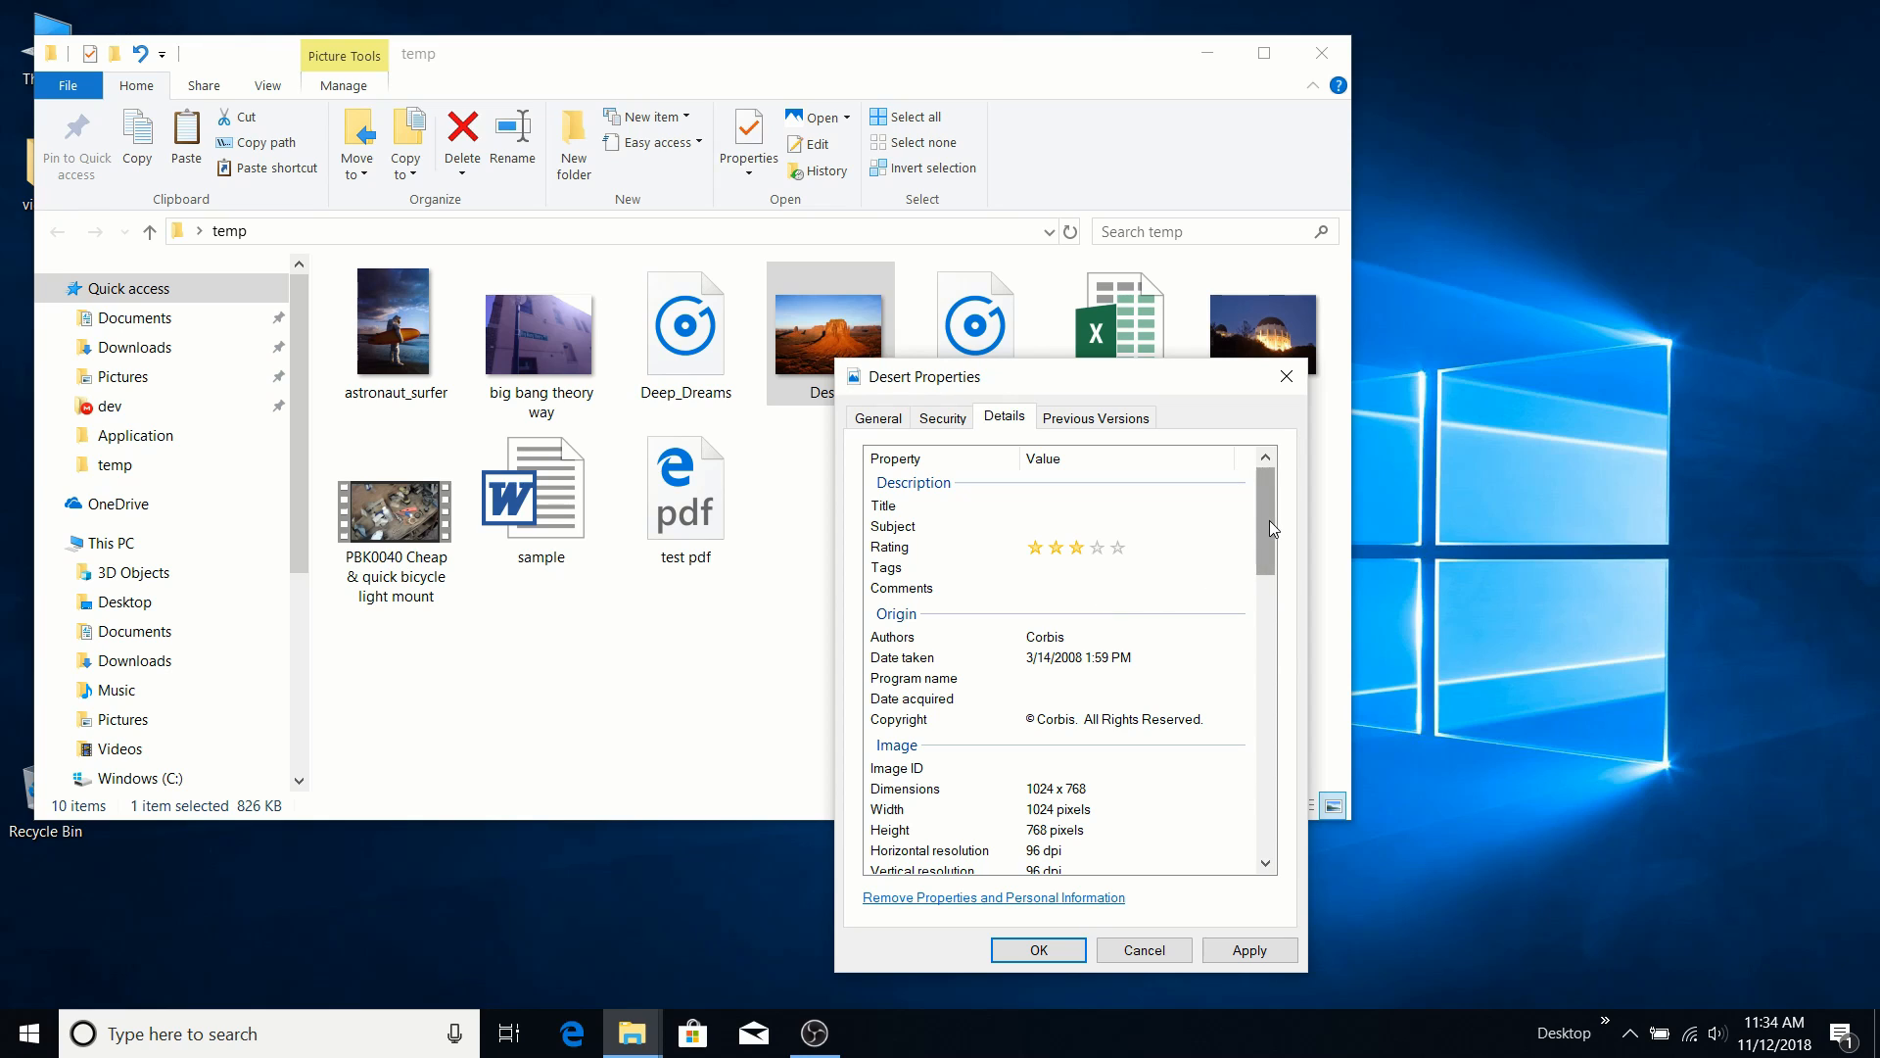
pyautogui.moveTo(1269, 523); pyautogui.dragTo(1256, 572)
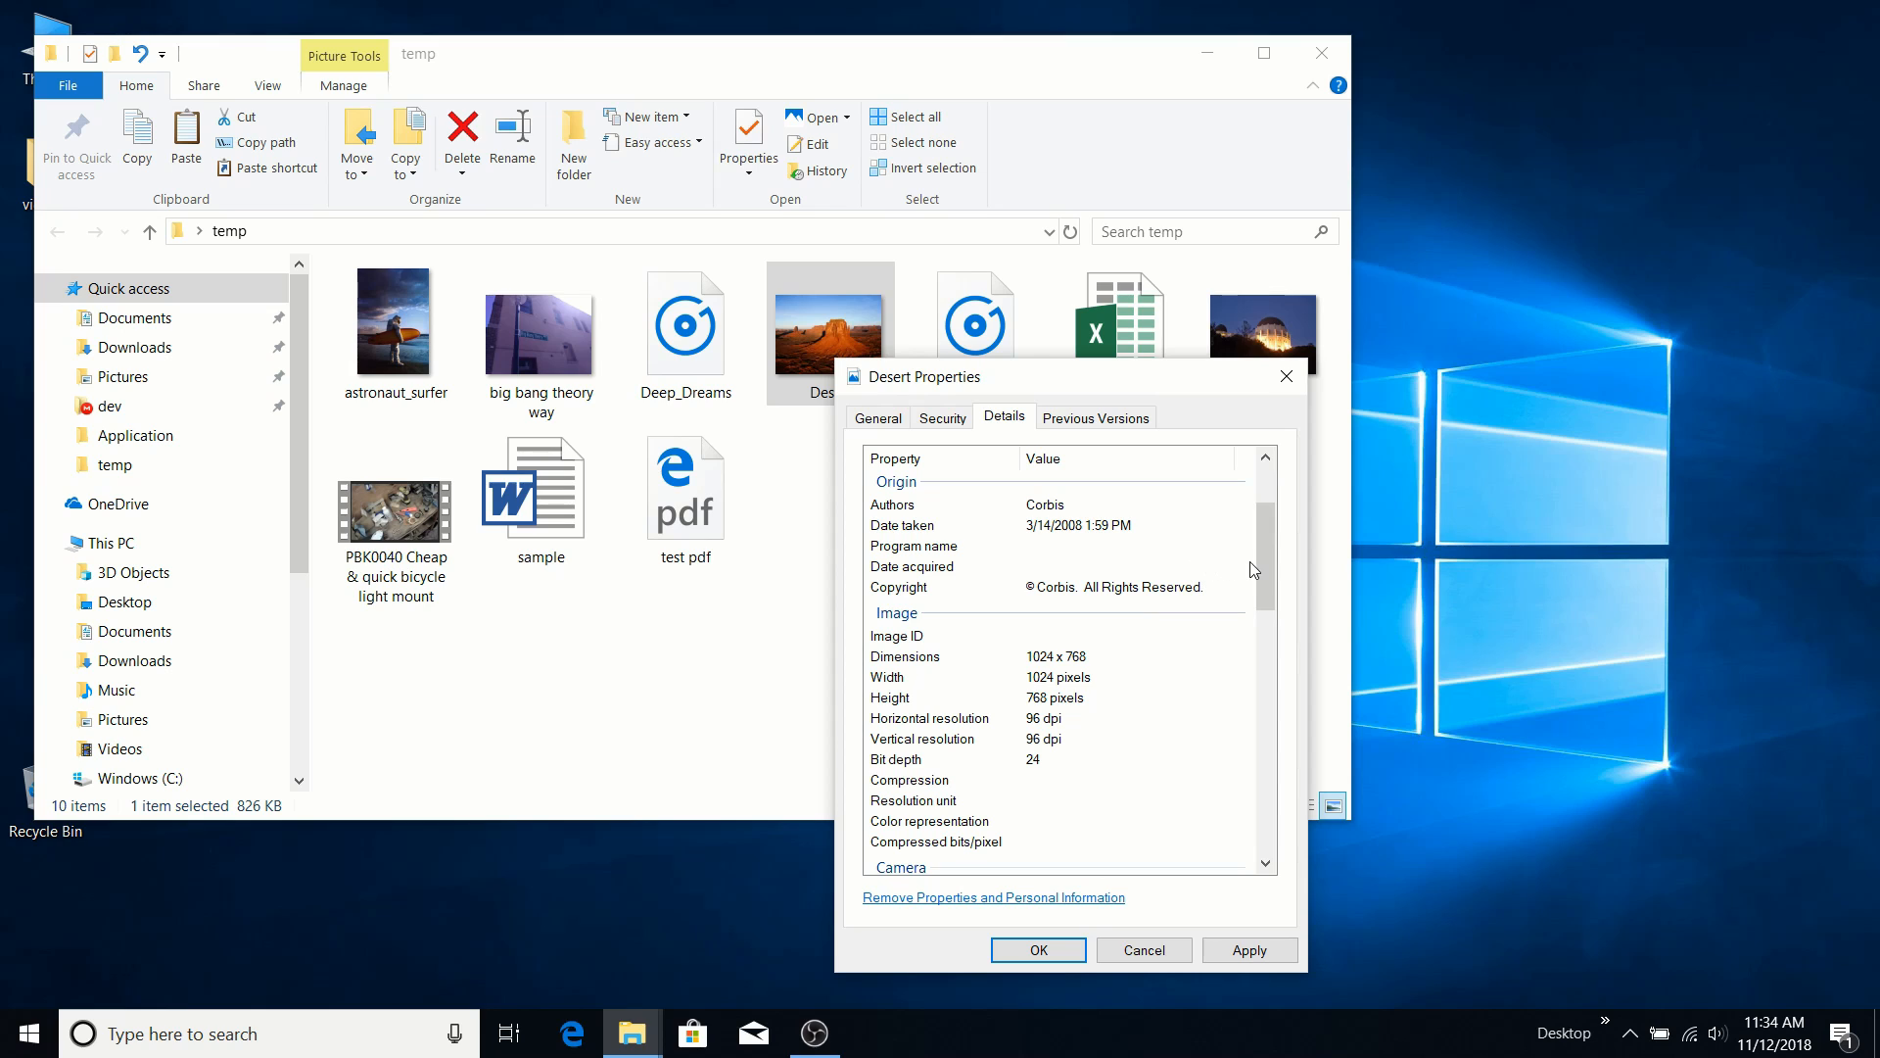
pyautogui.scroll(2, 1272, 554)
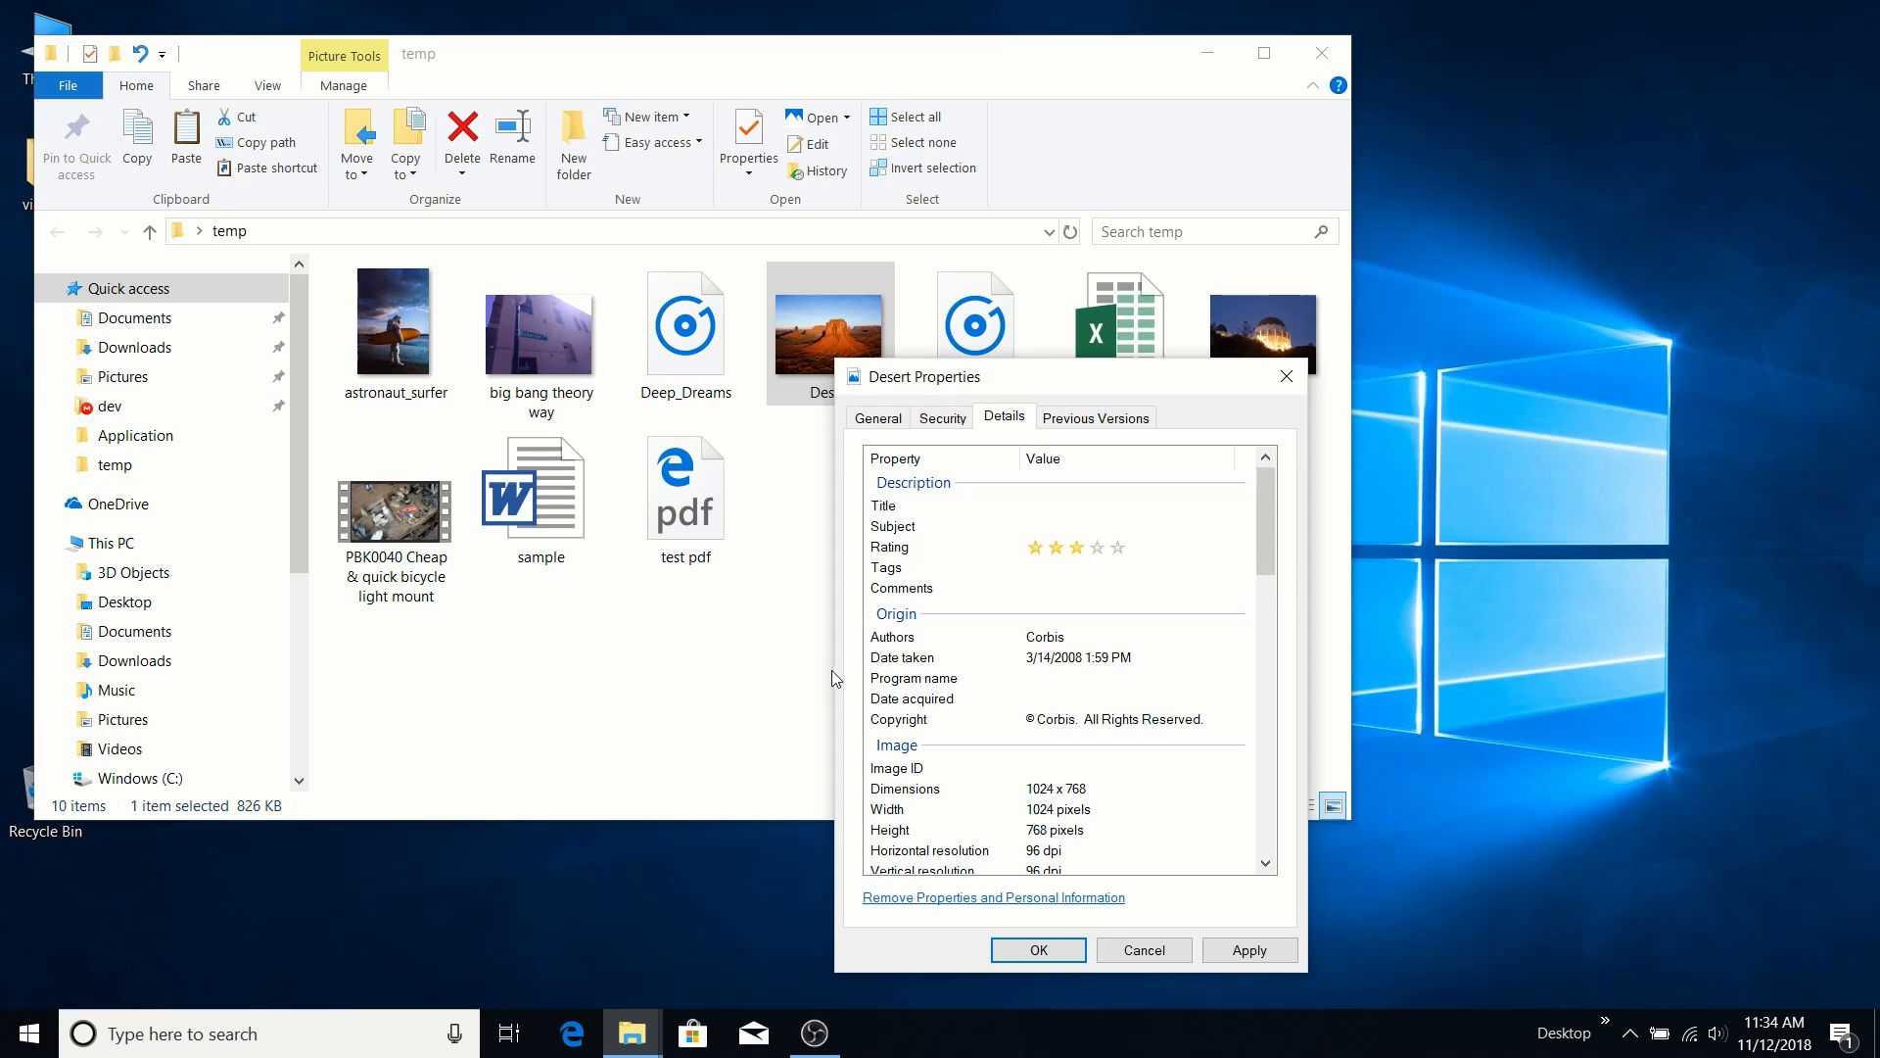
# Search the temp folder for files with the filter rating:3 stars, and clear the search.
pyautogui.click(1037, 75)
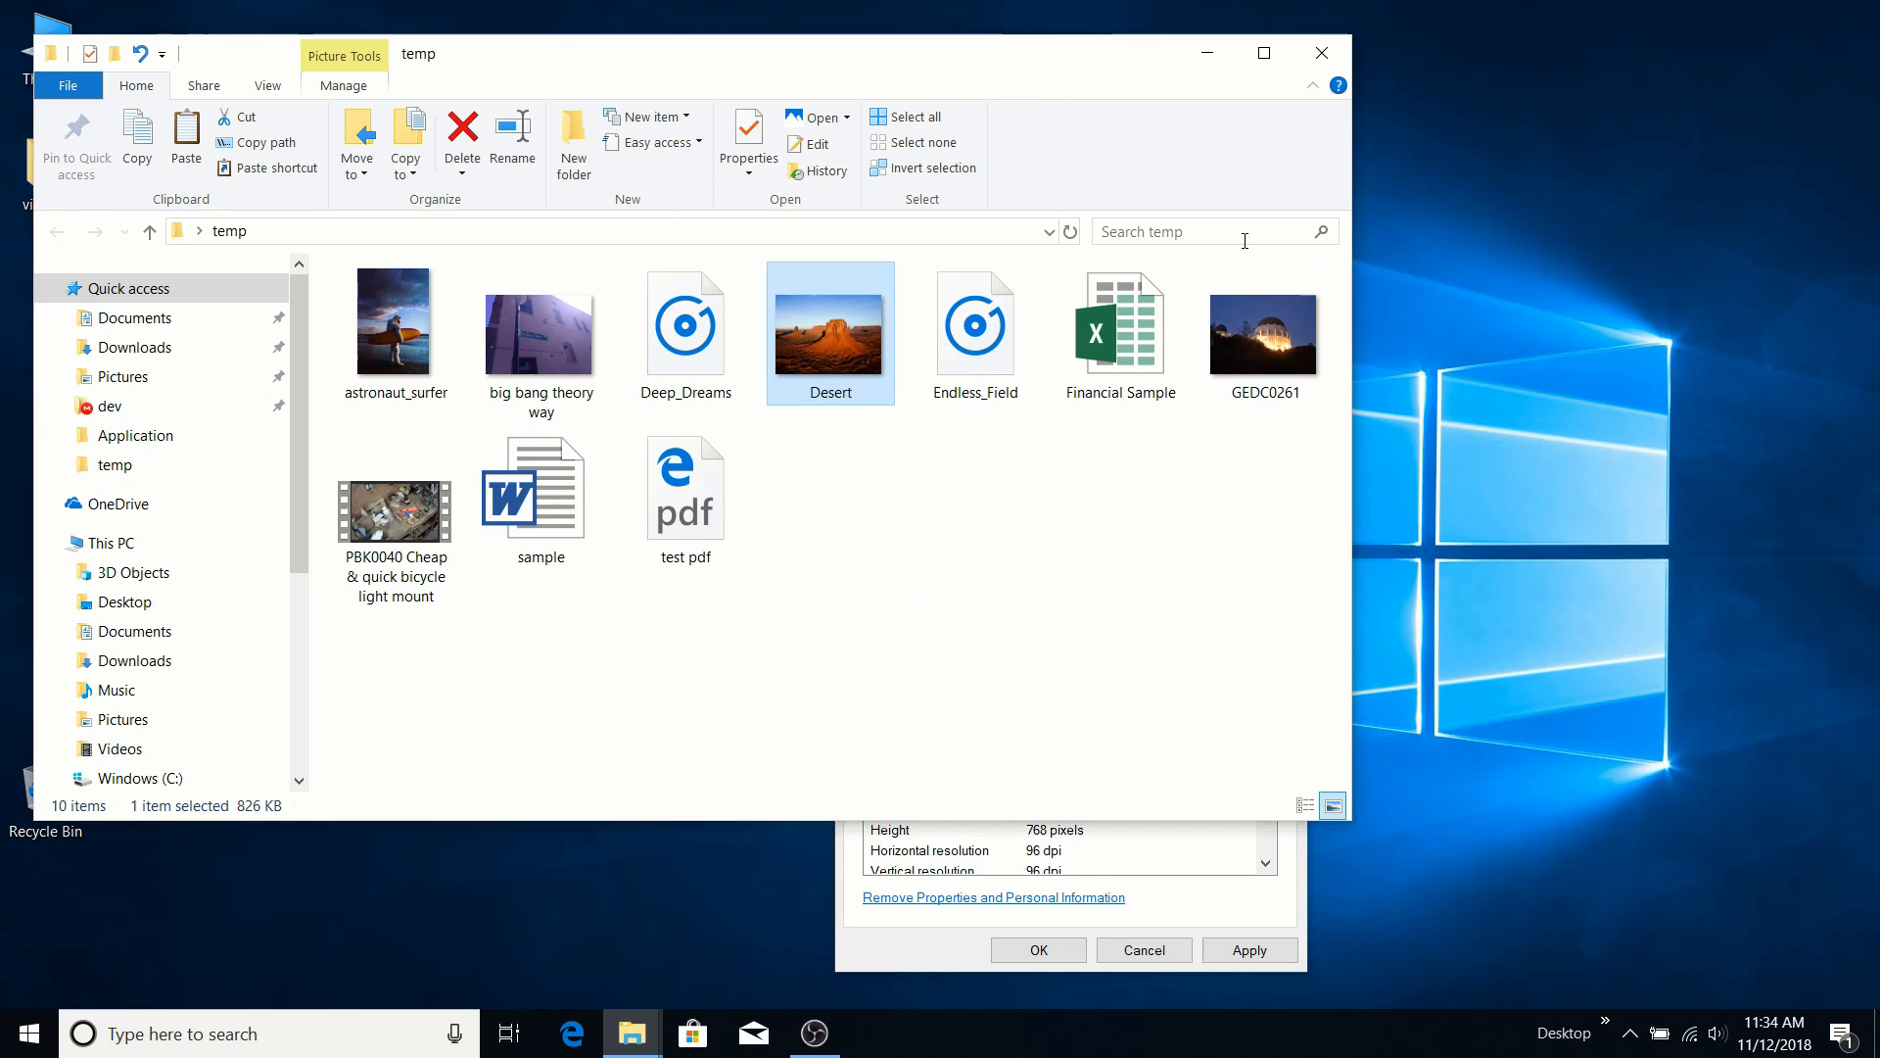
pyautogui.click(1234, 228)
pyautogui.write('ra')
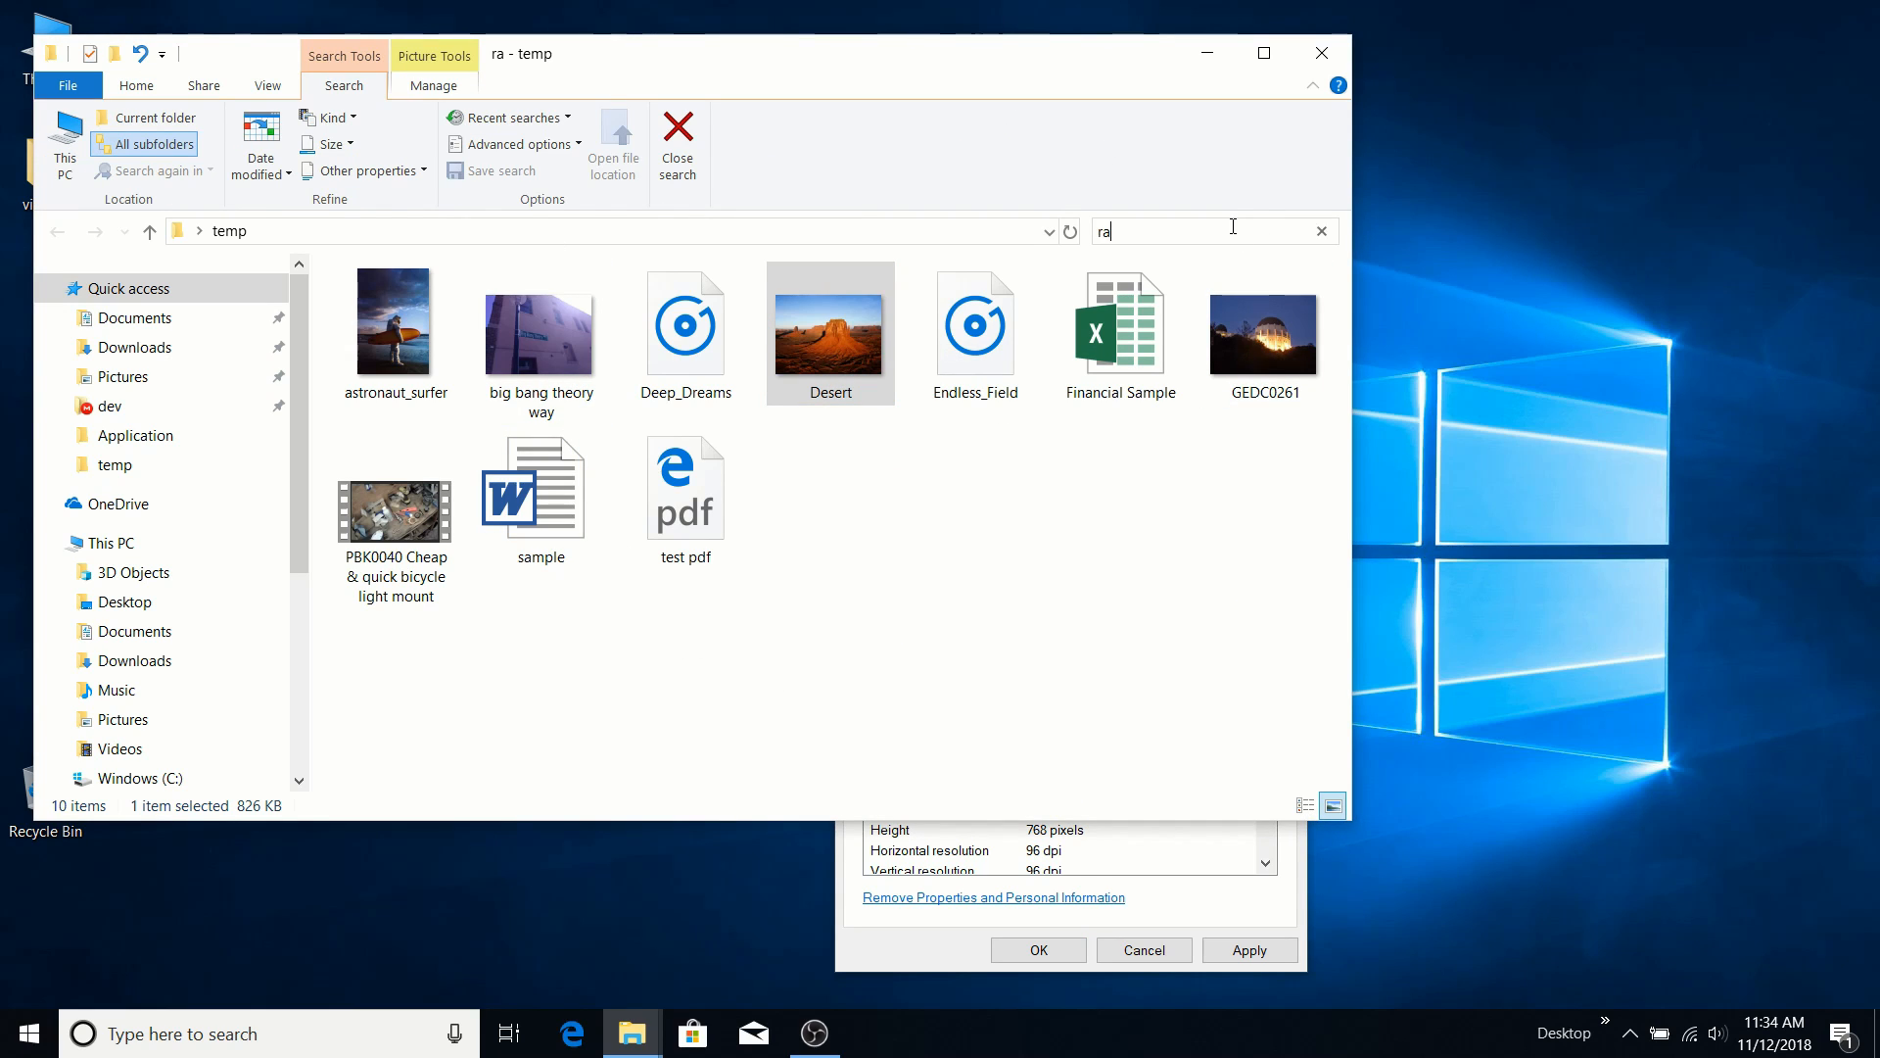
pyautogui.write('ting')
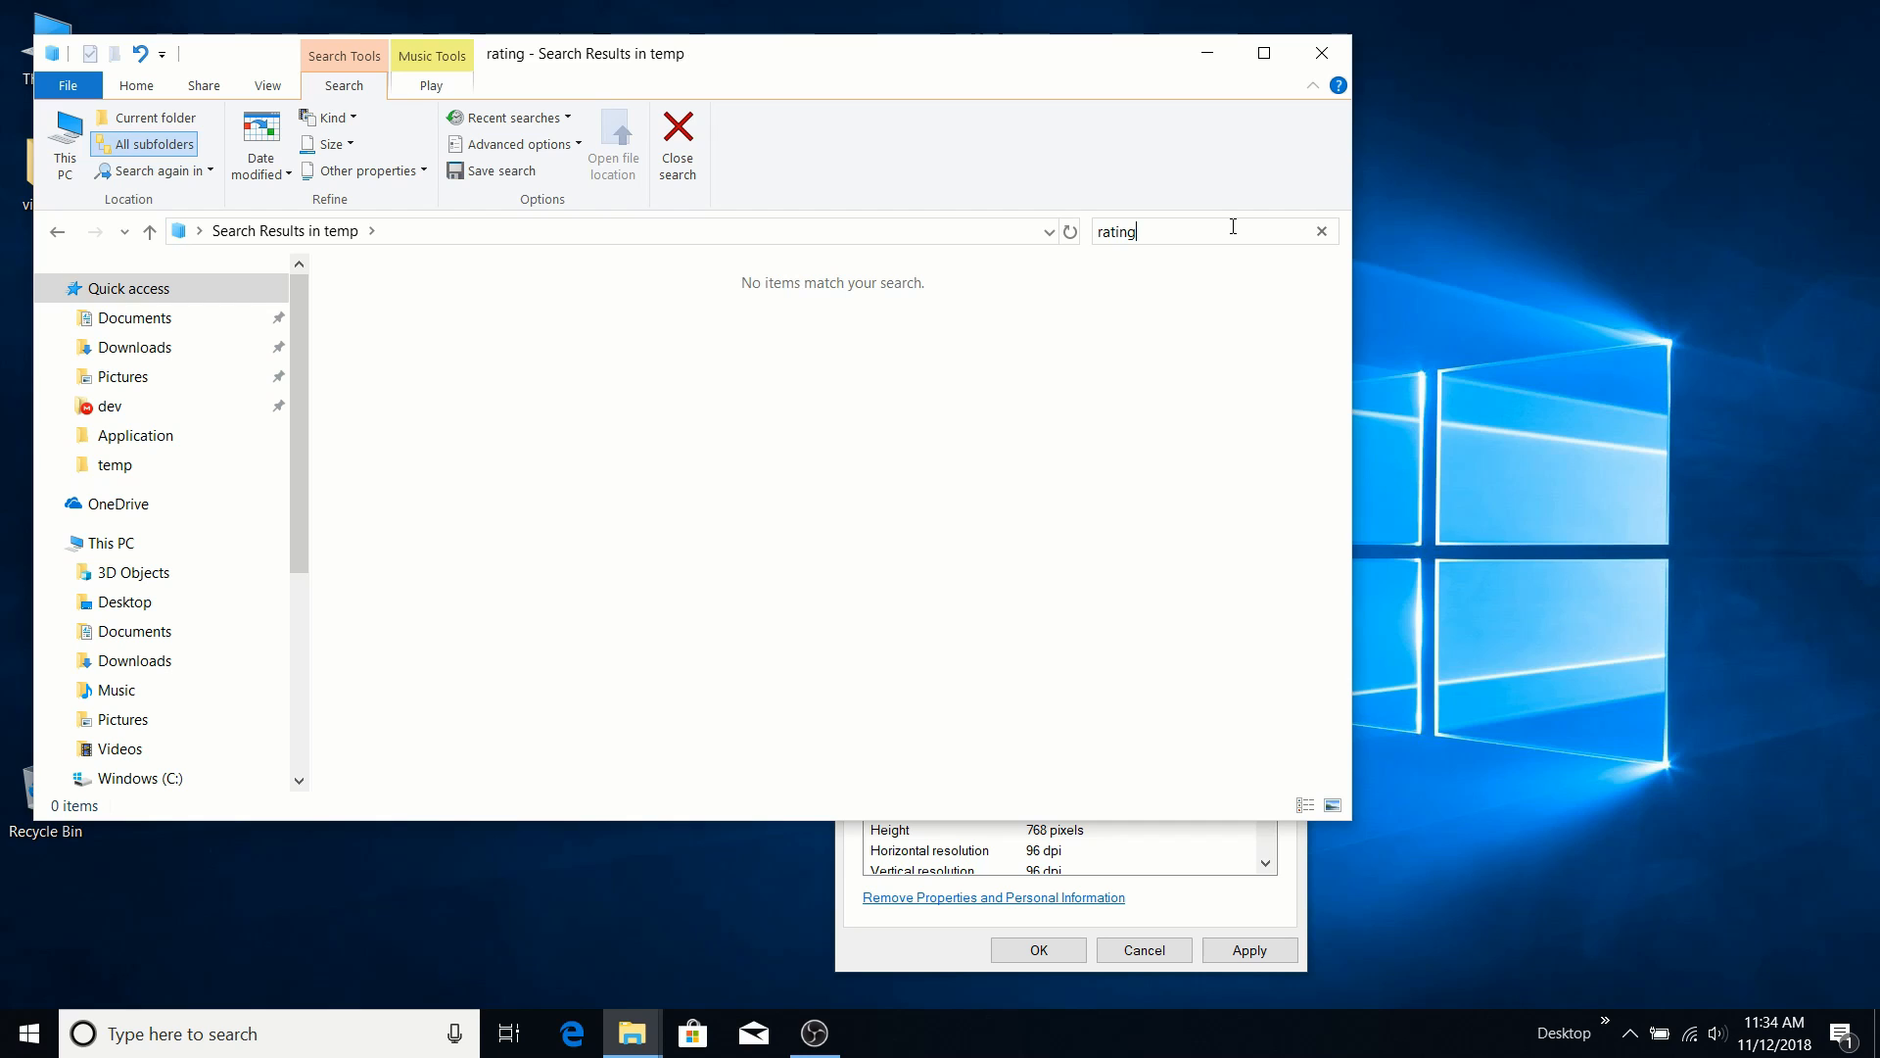
pyautogui.write(':')
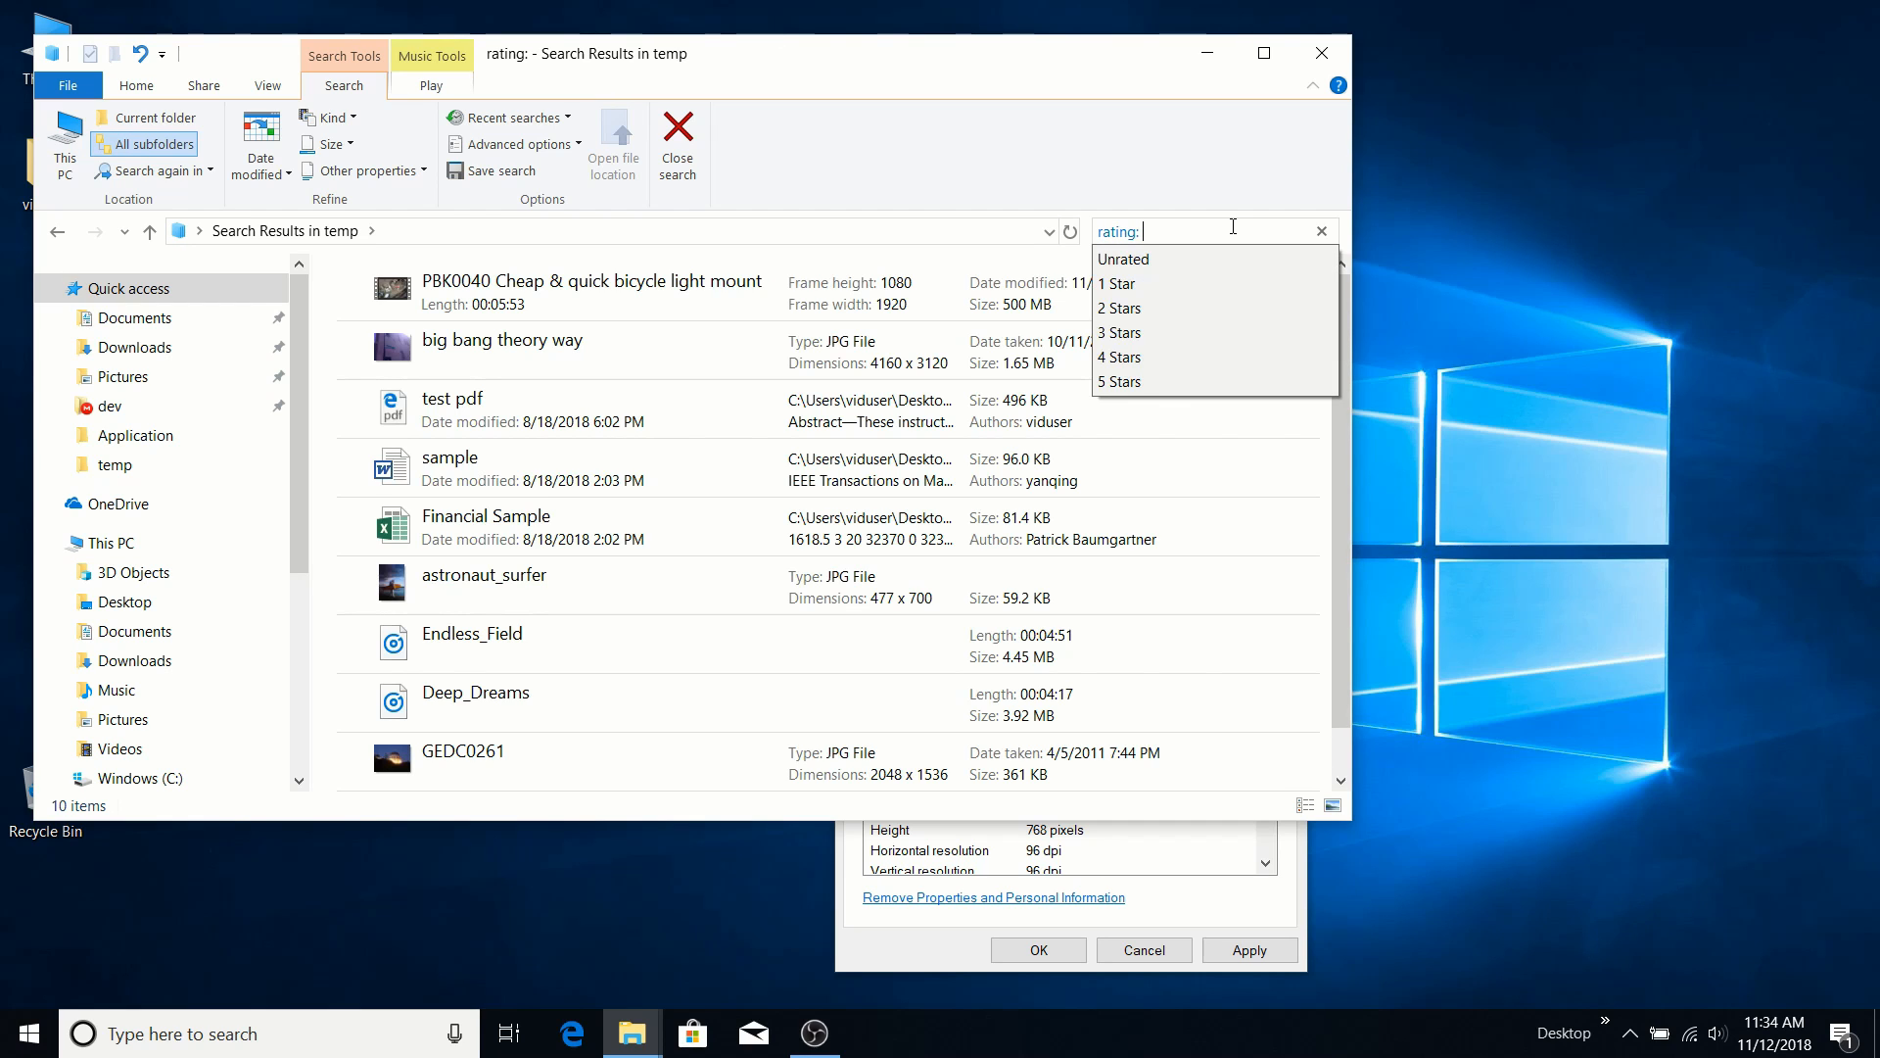
pyautogui.click(1136, 332)
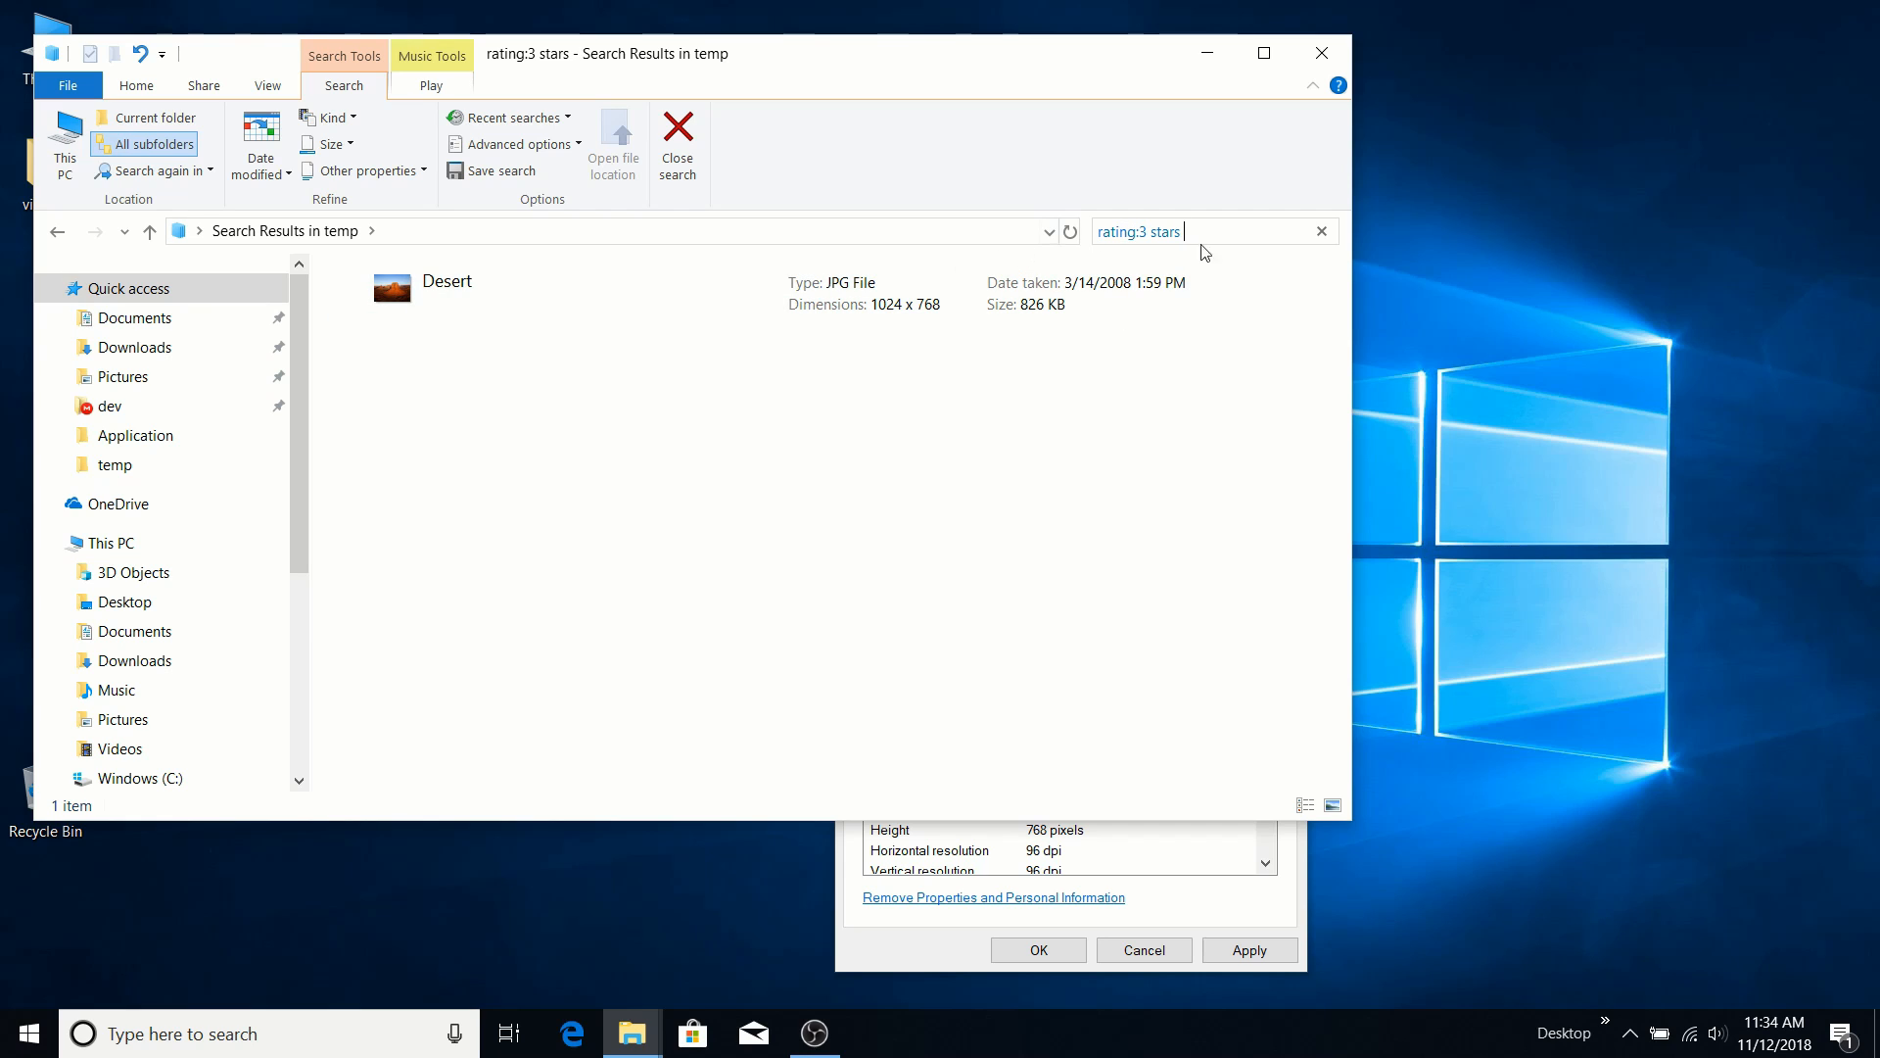
pyautogui.click(1320, 232)
# Return to the Desert image's details and check which description and origin fields, such as Title, Subject and Copyright, are editable.
pyautogui.click(907, 938)
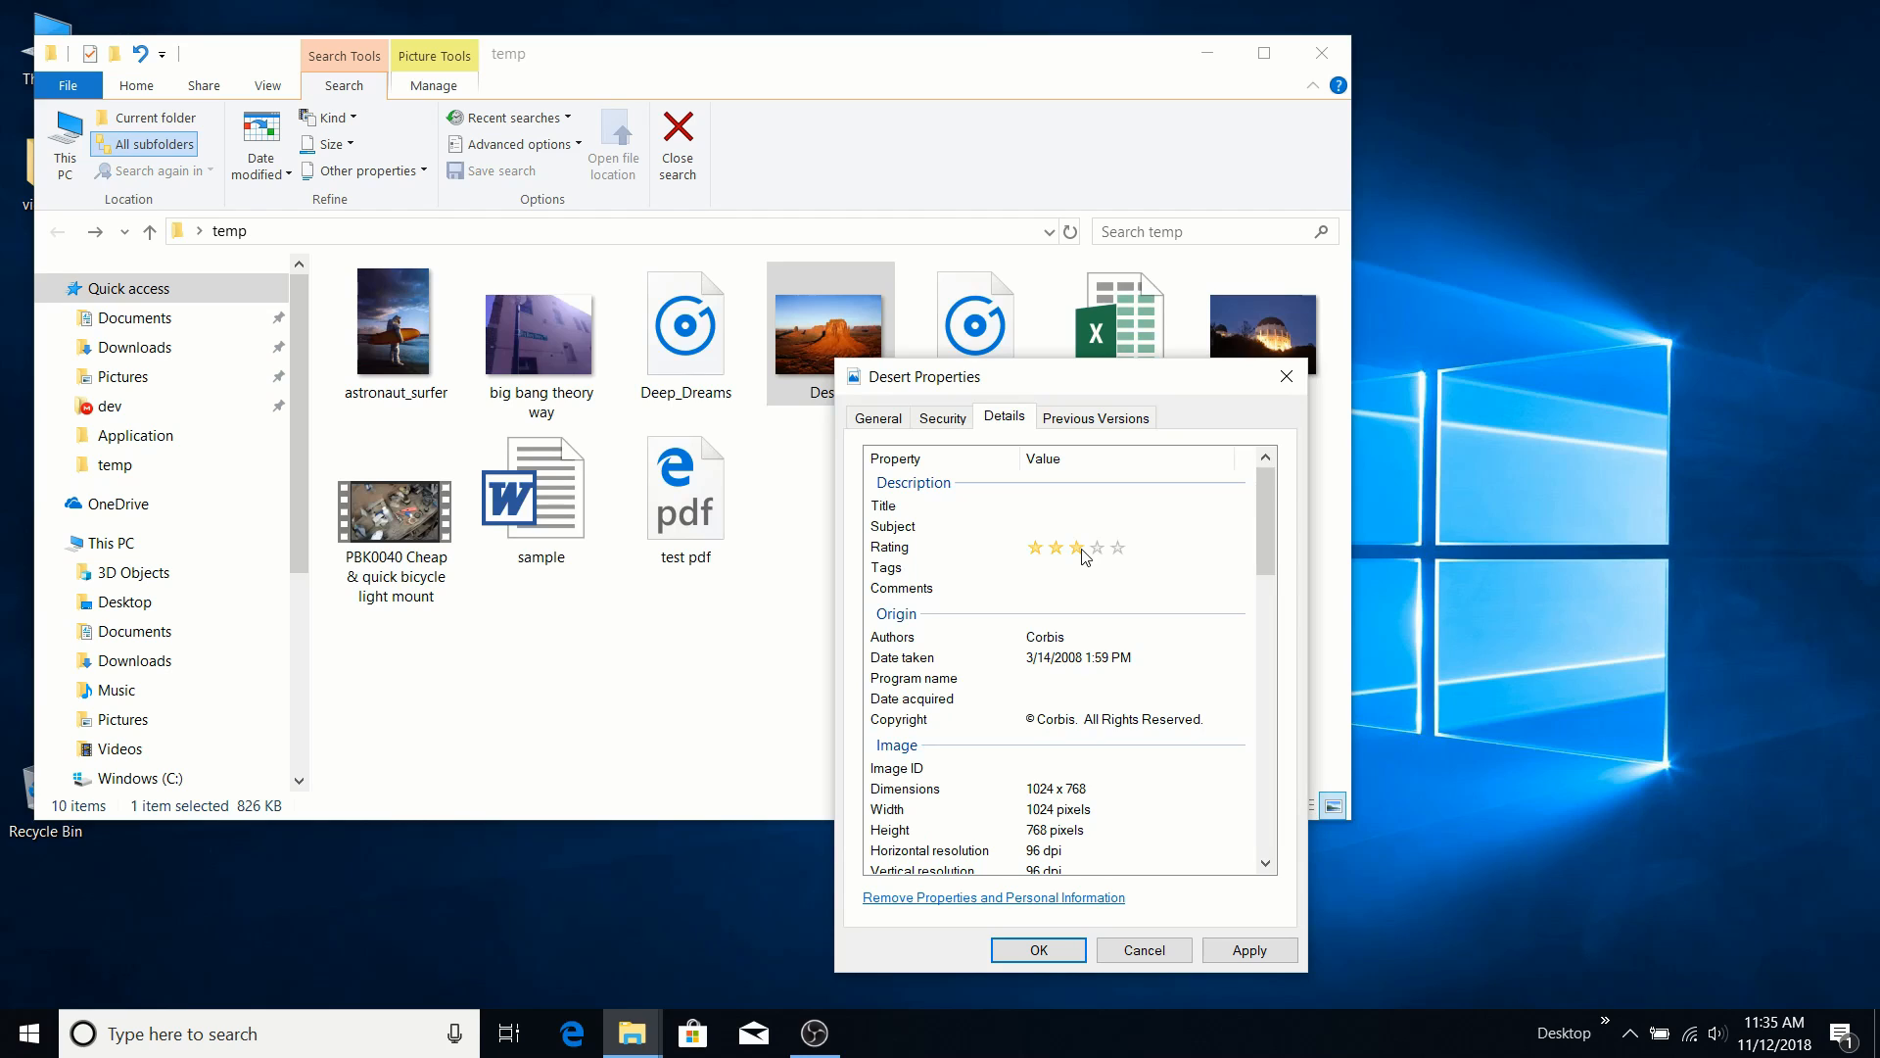
pyautogui.click(1027, 504)
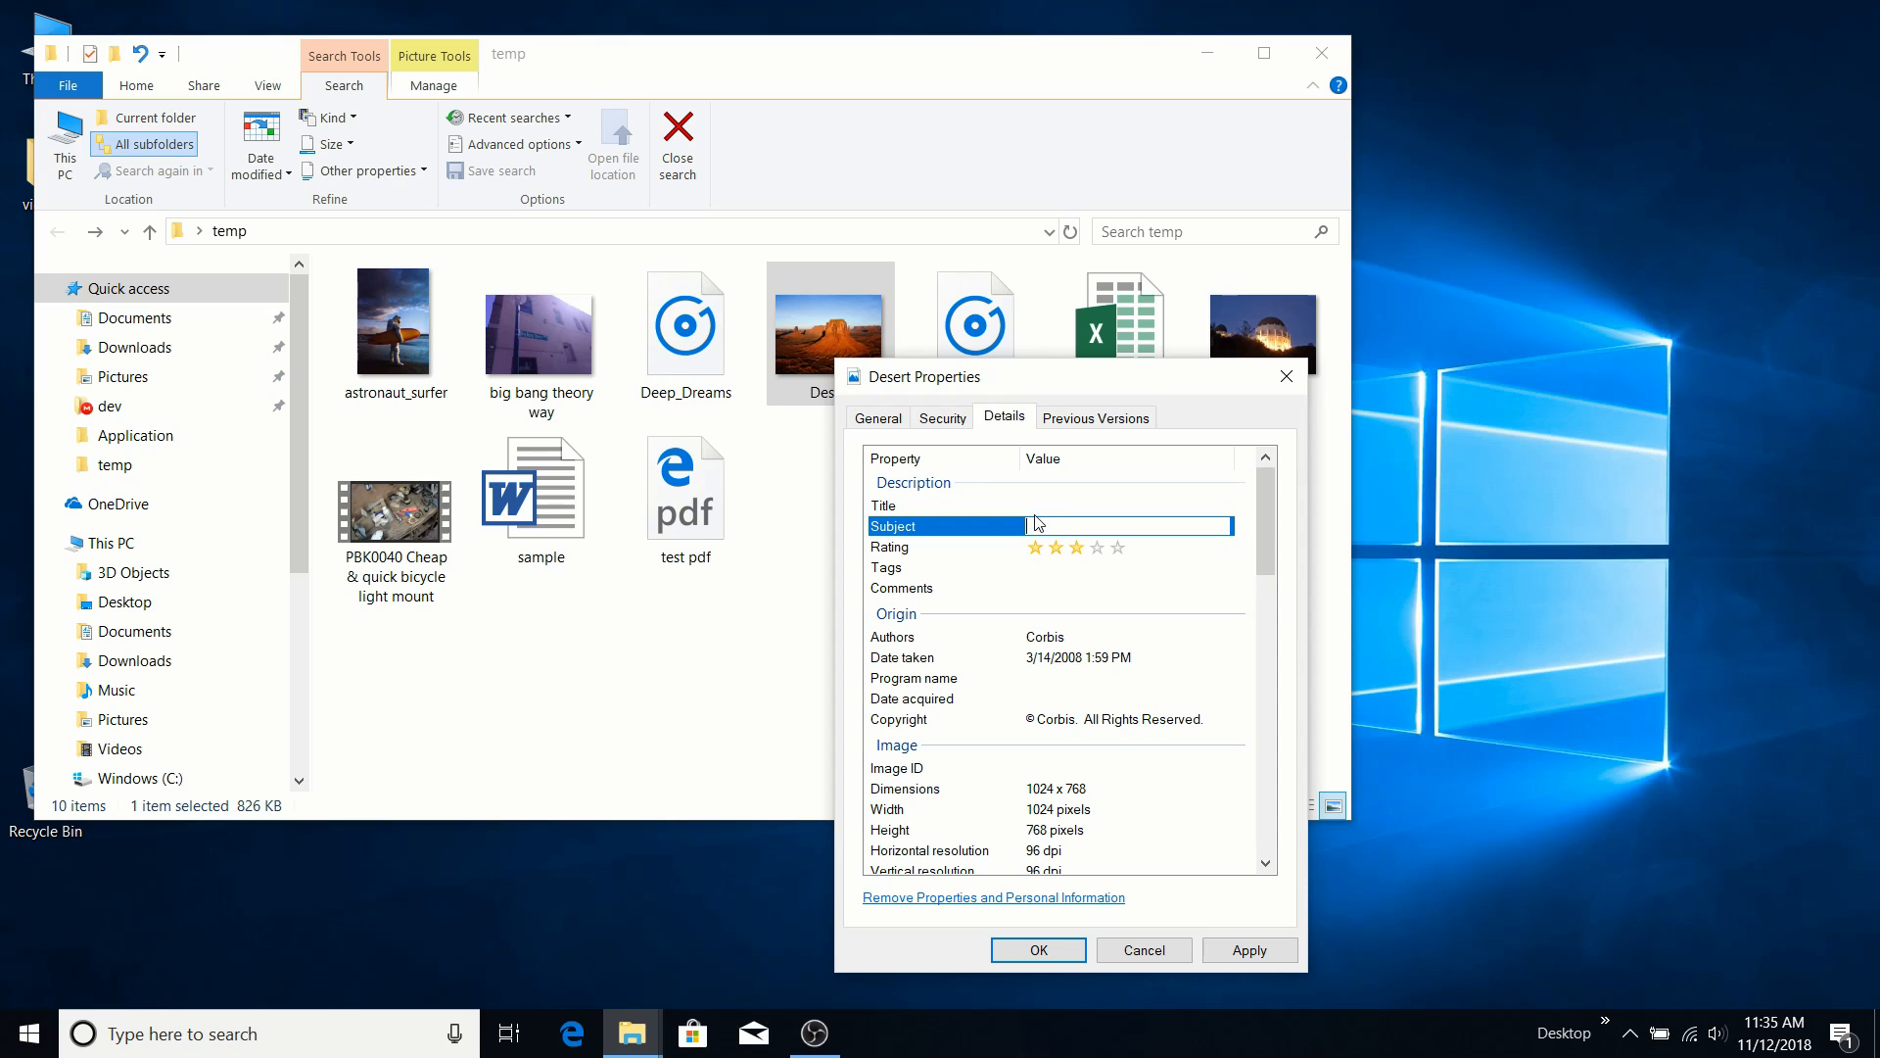
pyautogui.click(1040, 526)
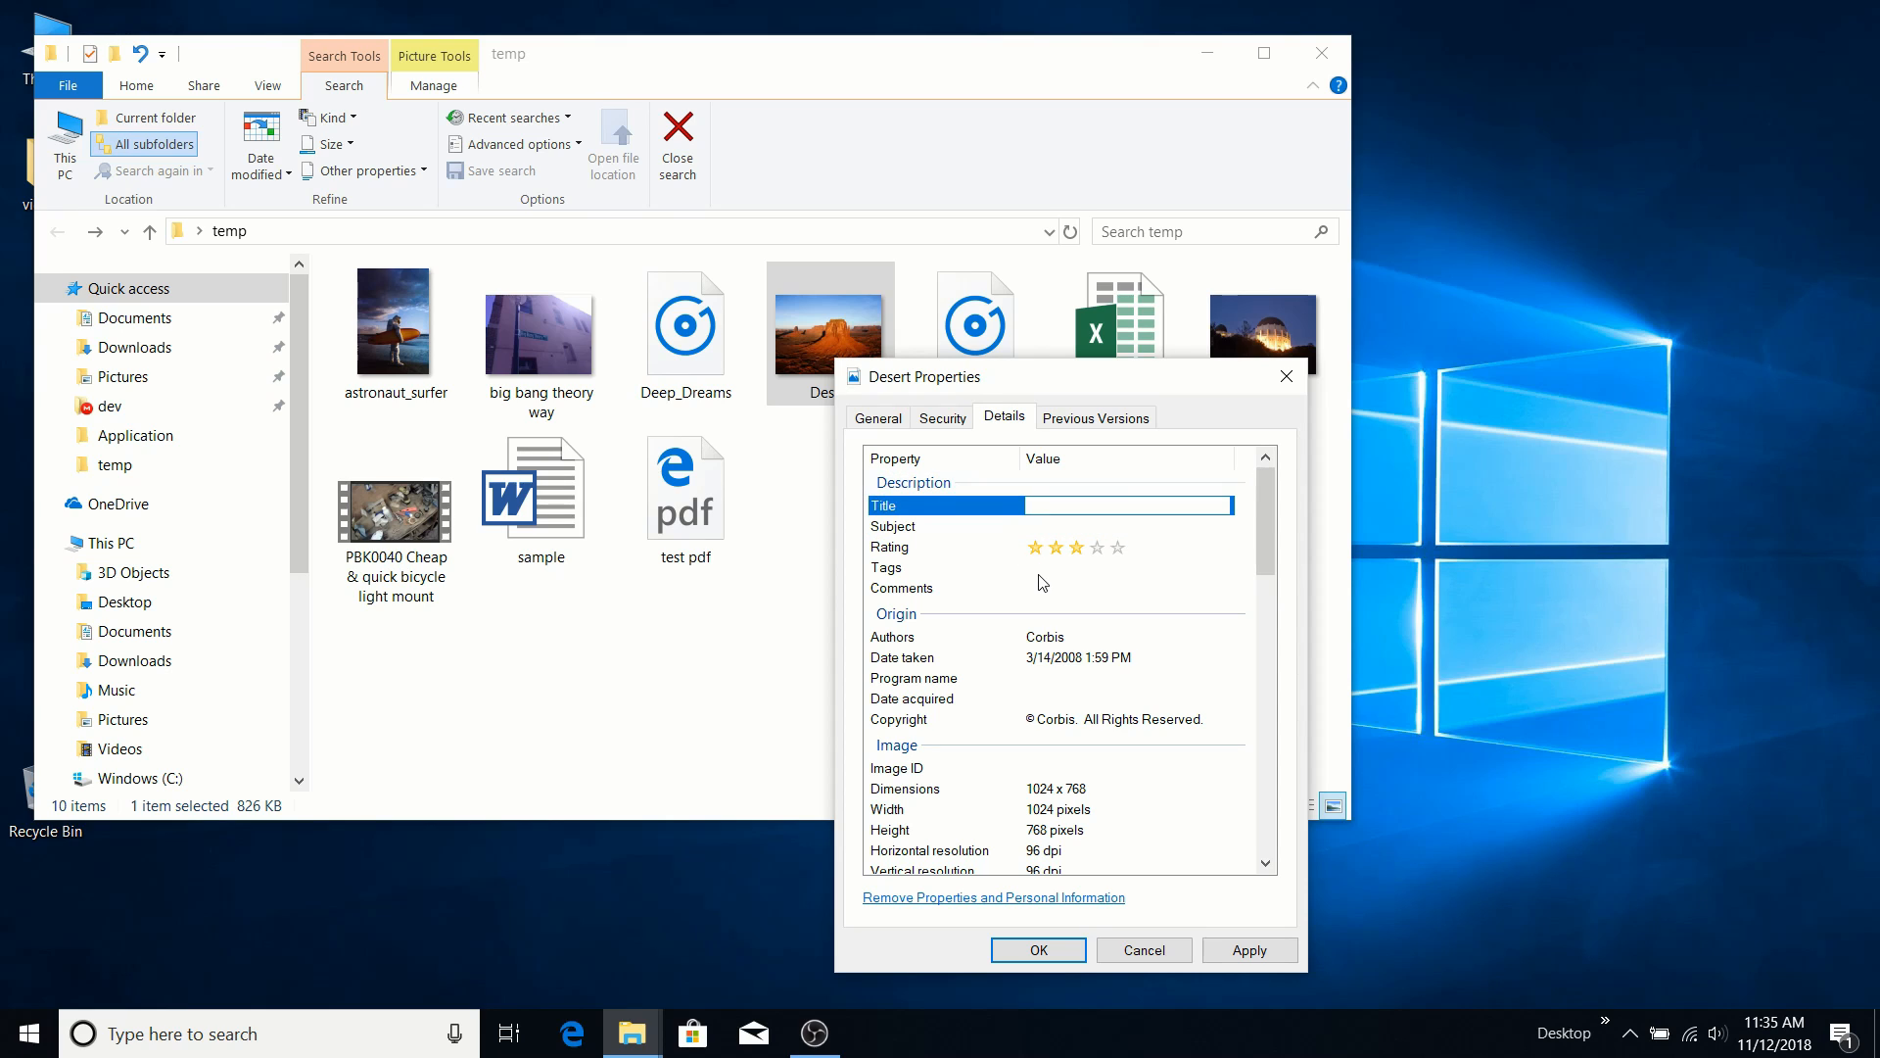
pyautogui.click(1037, 569)
pyautogui.click(1035, 589)
pyautogui.click(1063, 505)
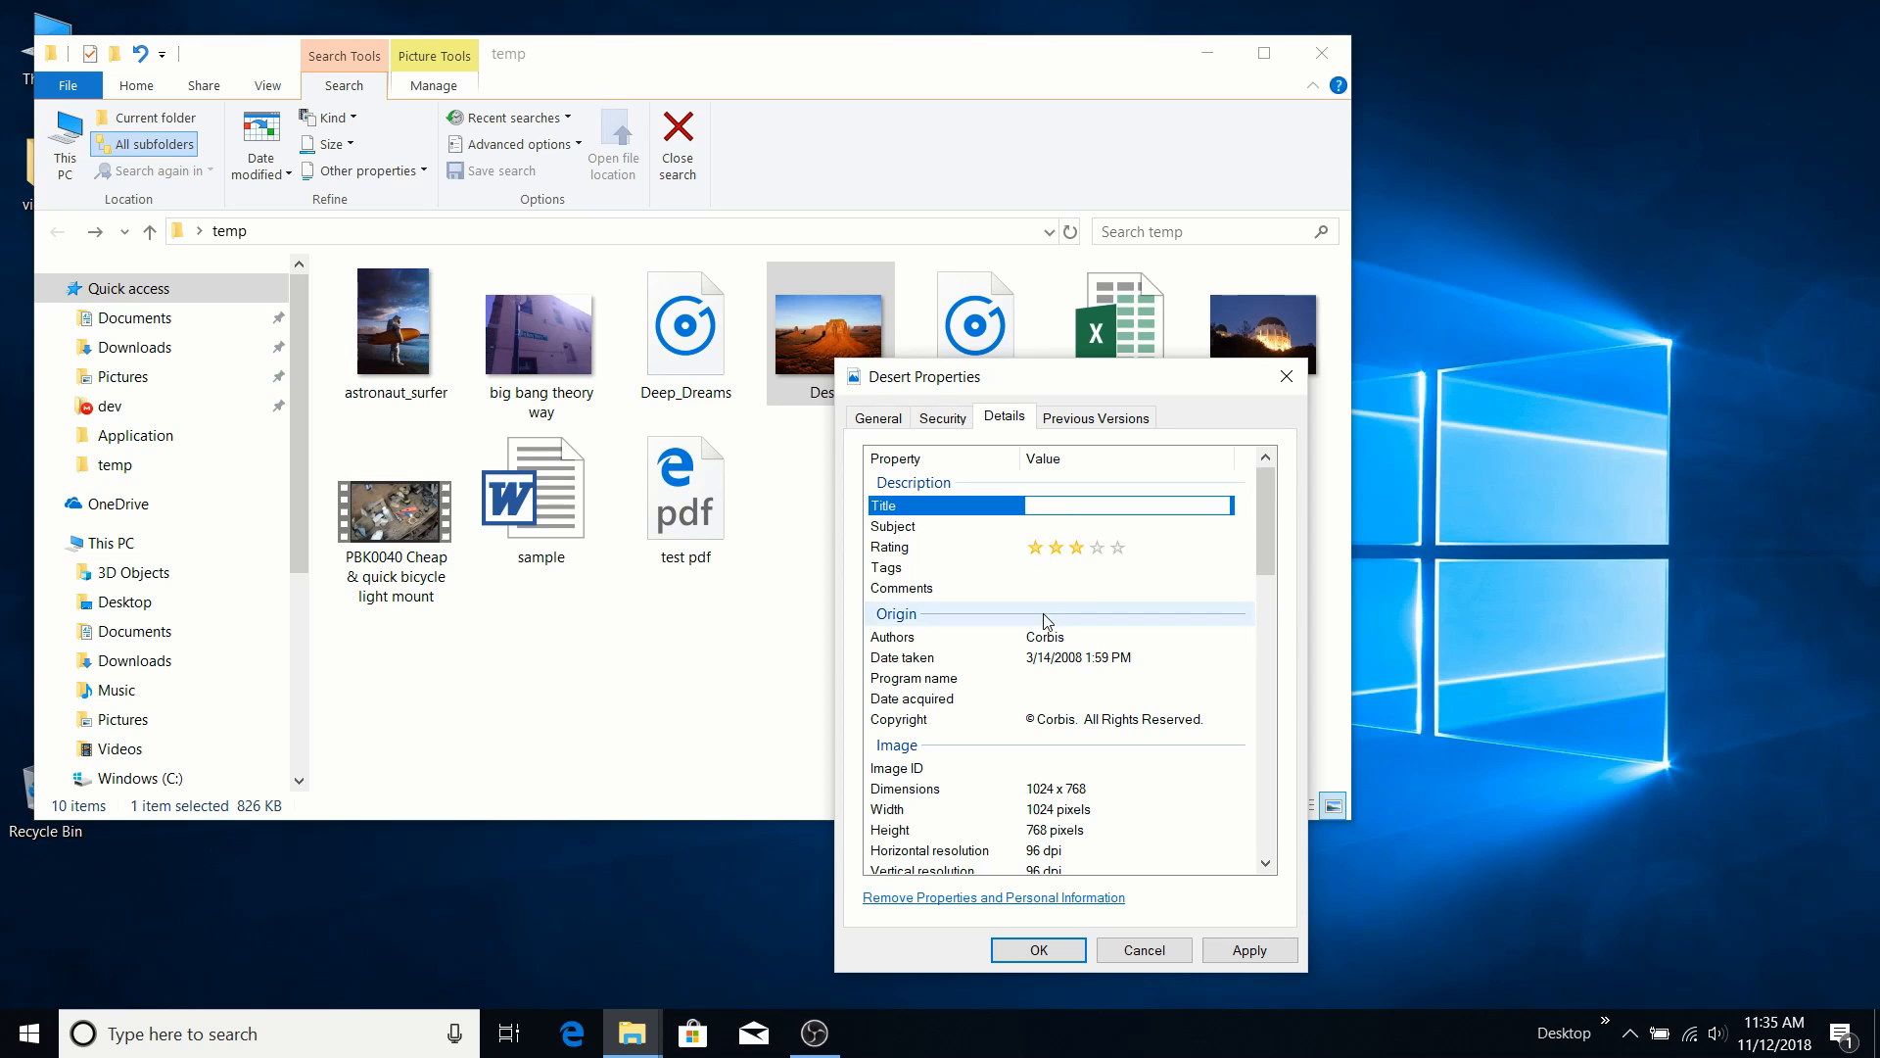
pyautogui.click(1040, 657)
pyautogui.click(1041, 679)
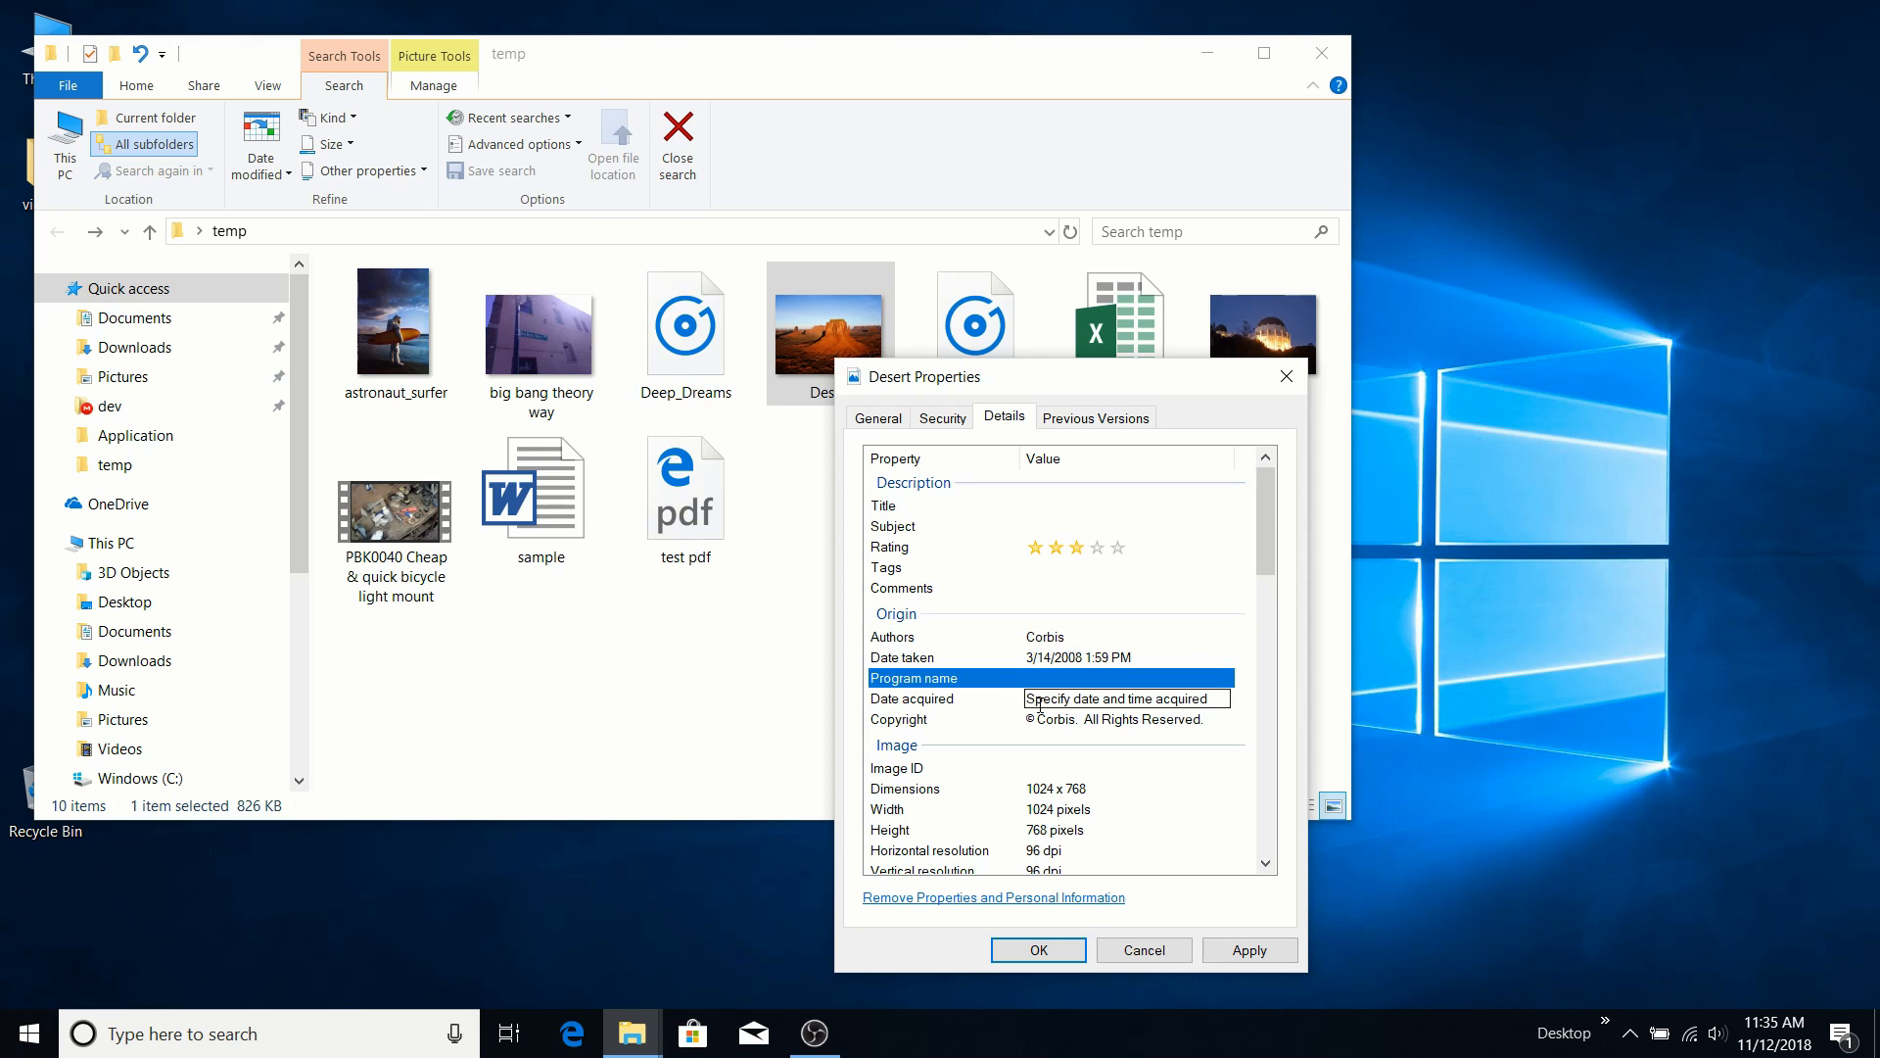
pyautogui.click(1044, 701)
pyautogui.click(1064, 722)
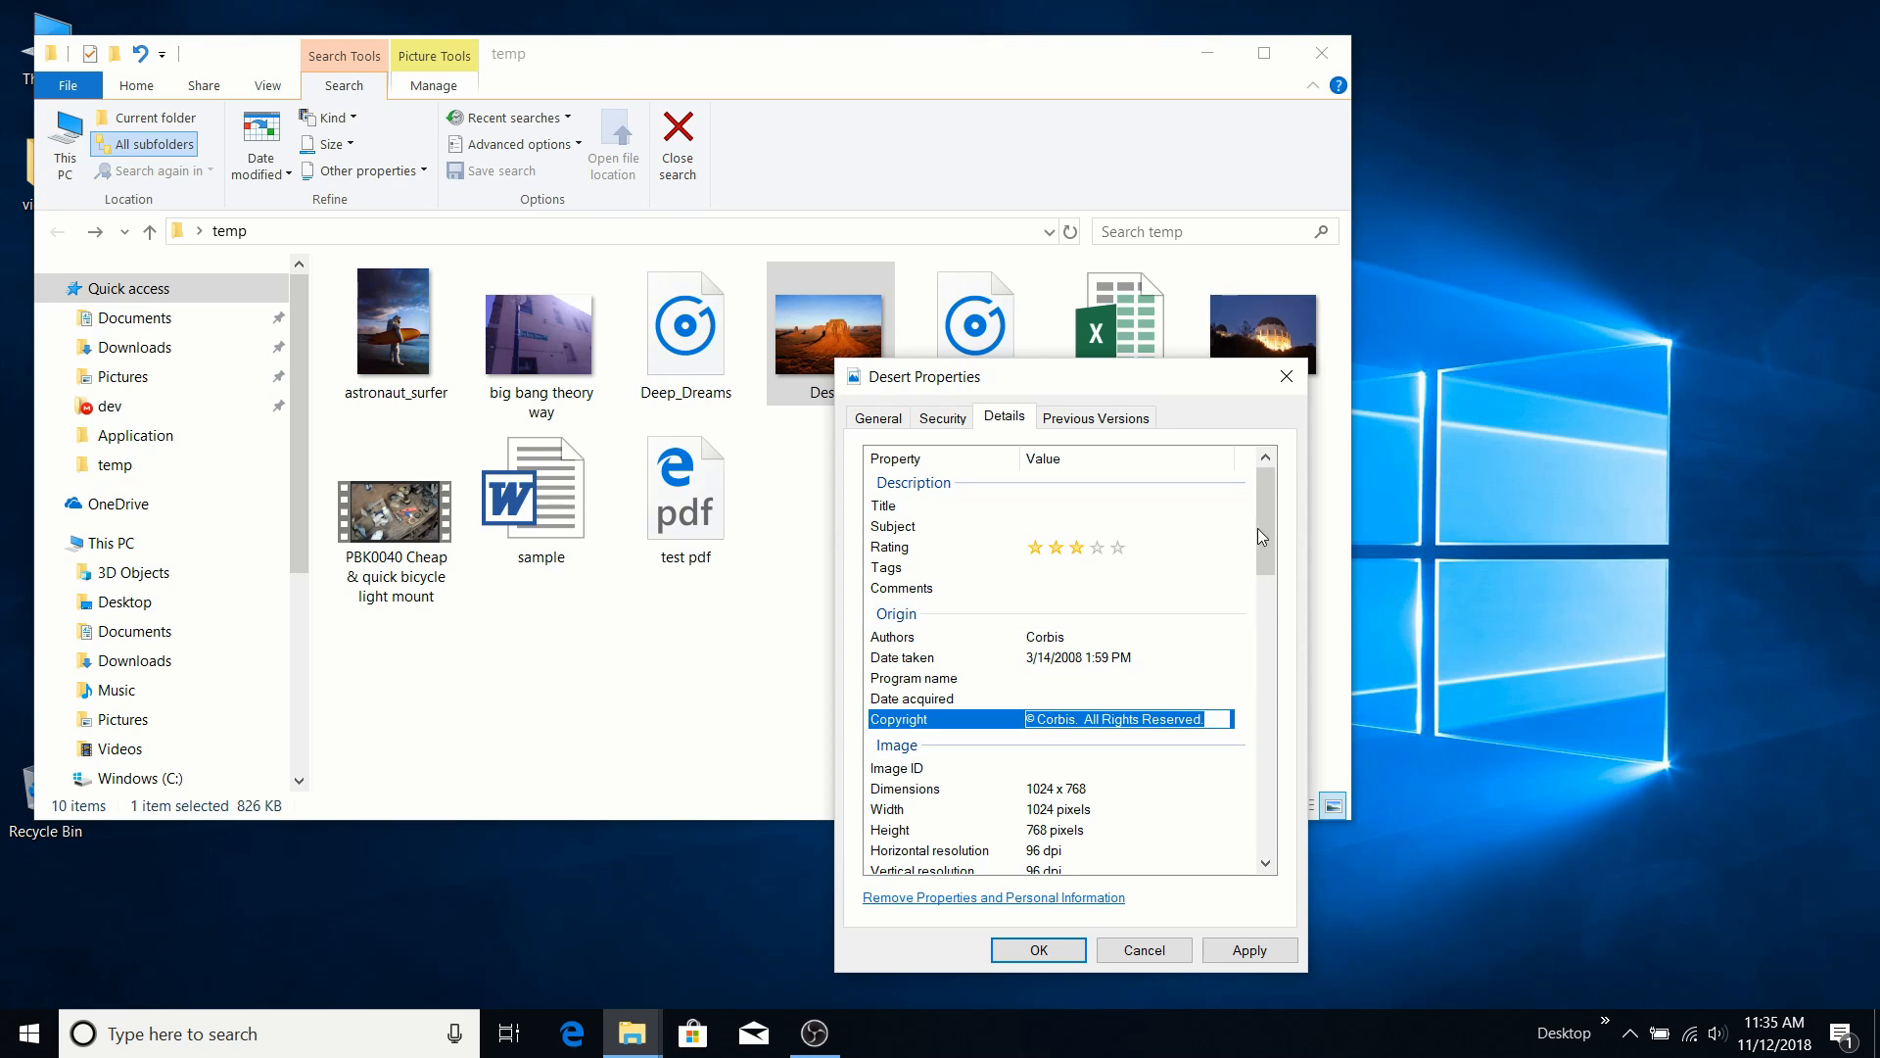
pyautogui.click(1217, 587)
pyautogui.click(1173, 529)
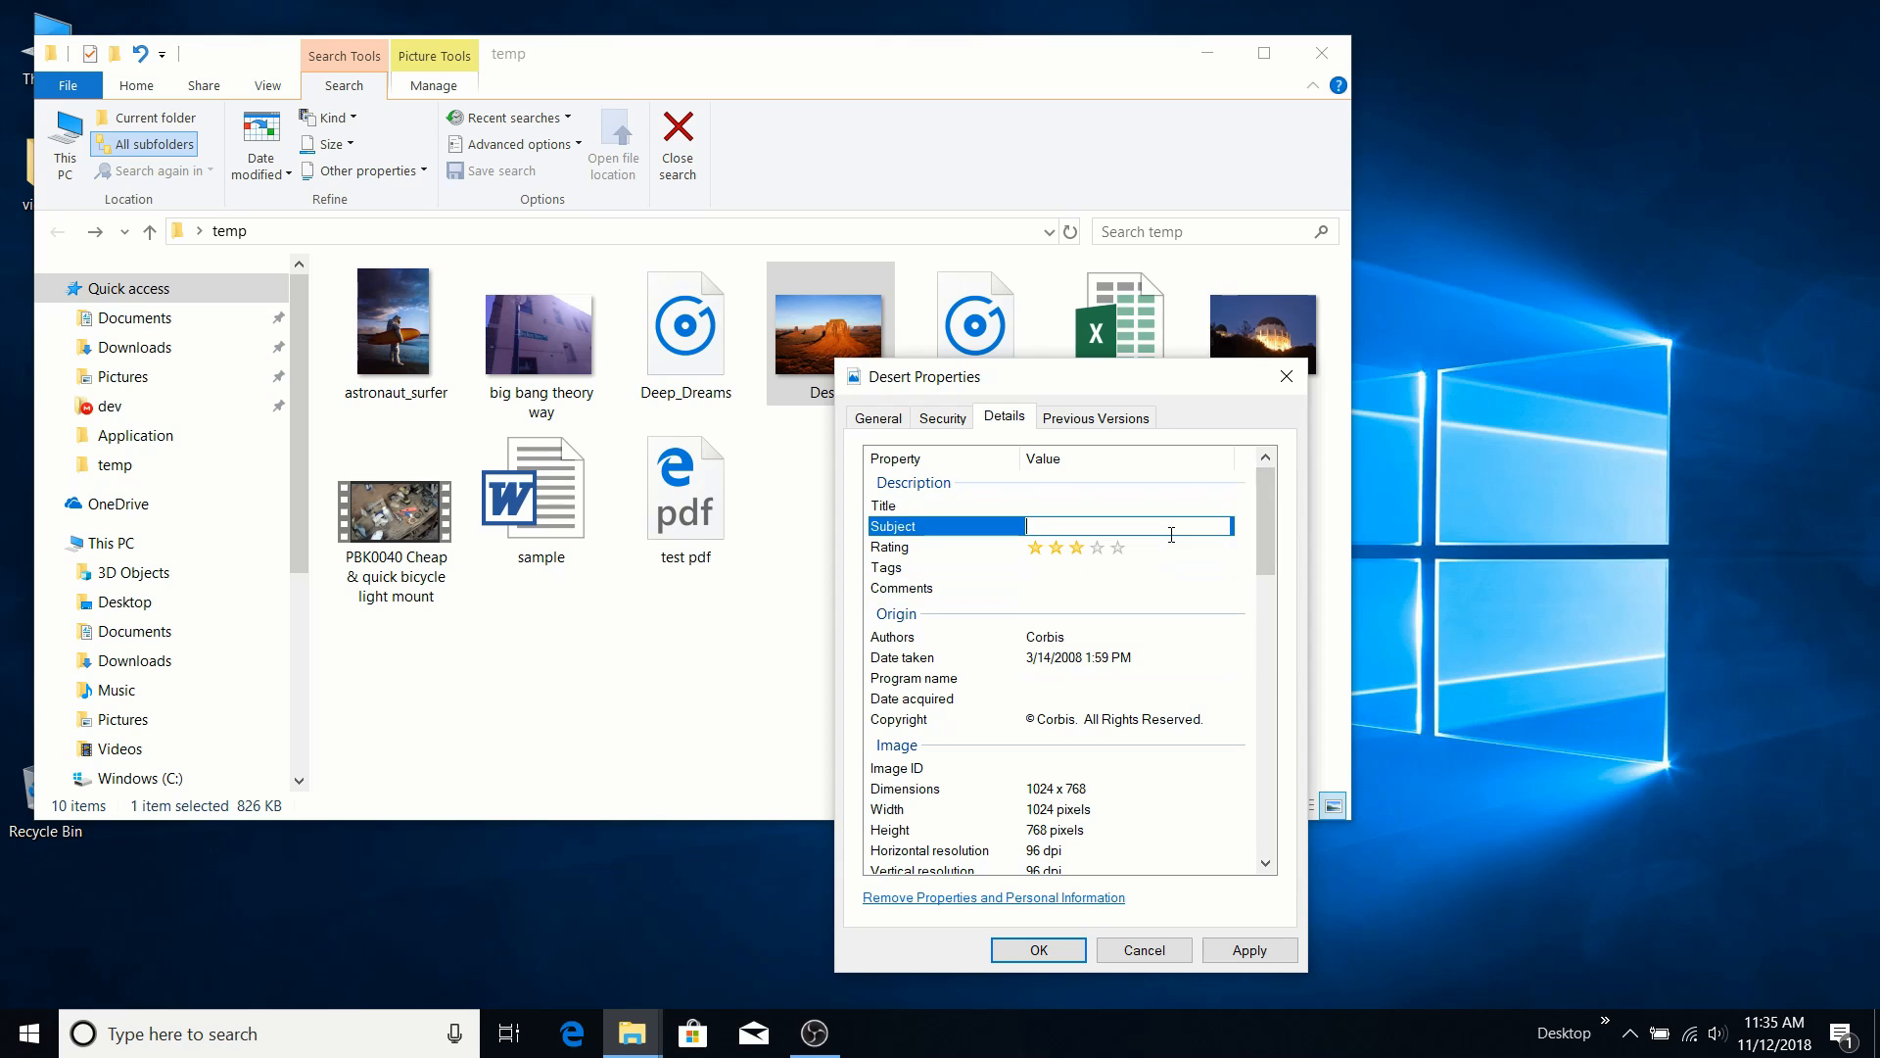
# Examine the image, camera and advanced photo sections of the Desert image's details.
pyautogui.moveTo(1271, 507); pyautogui.dragTo(1270, 539)
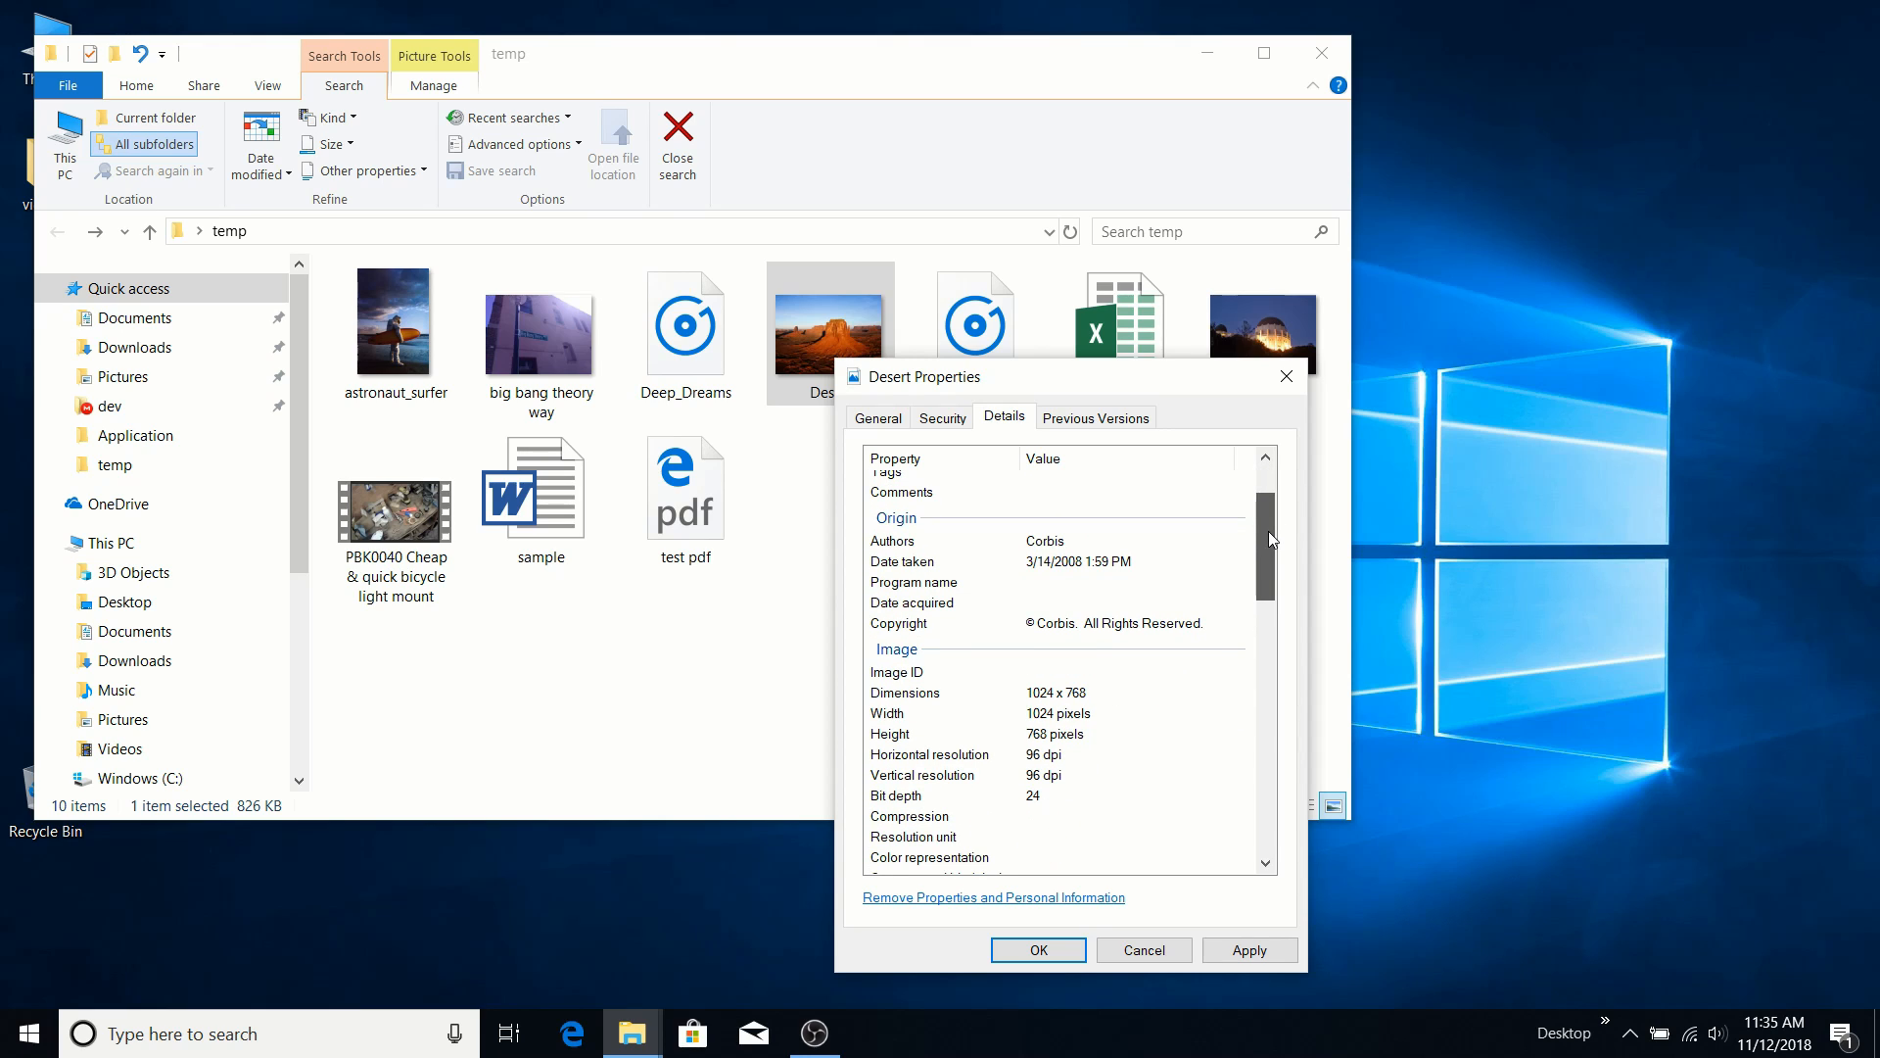
pyautogui.moveTo(1269, 538); pyautogui.dragTo(1281, 694)
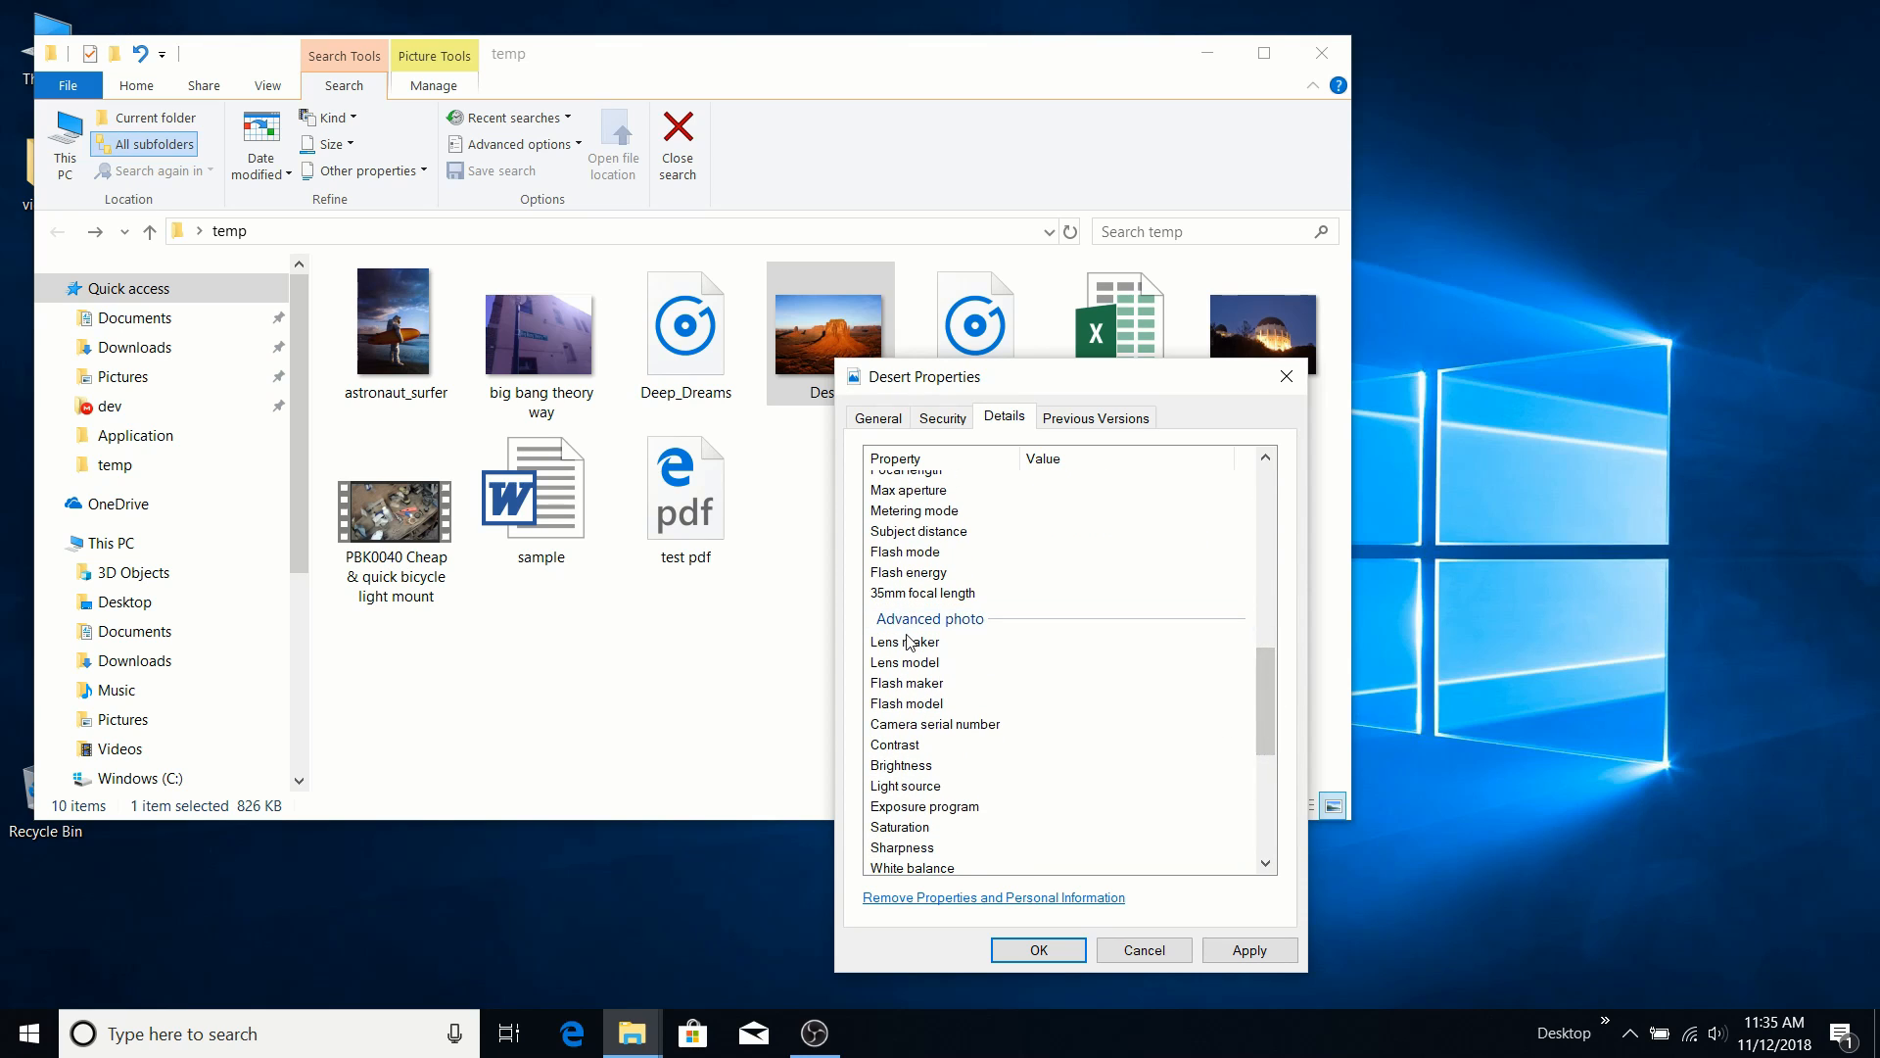
pyautogui.scroll(4, 975, 590)
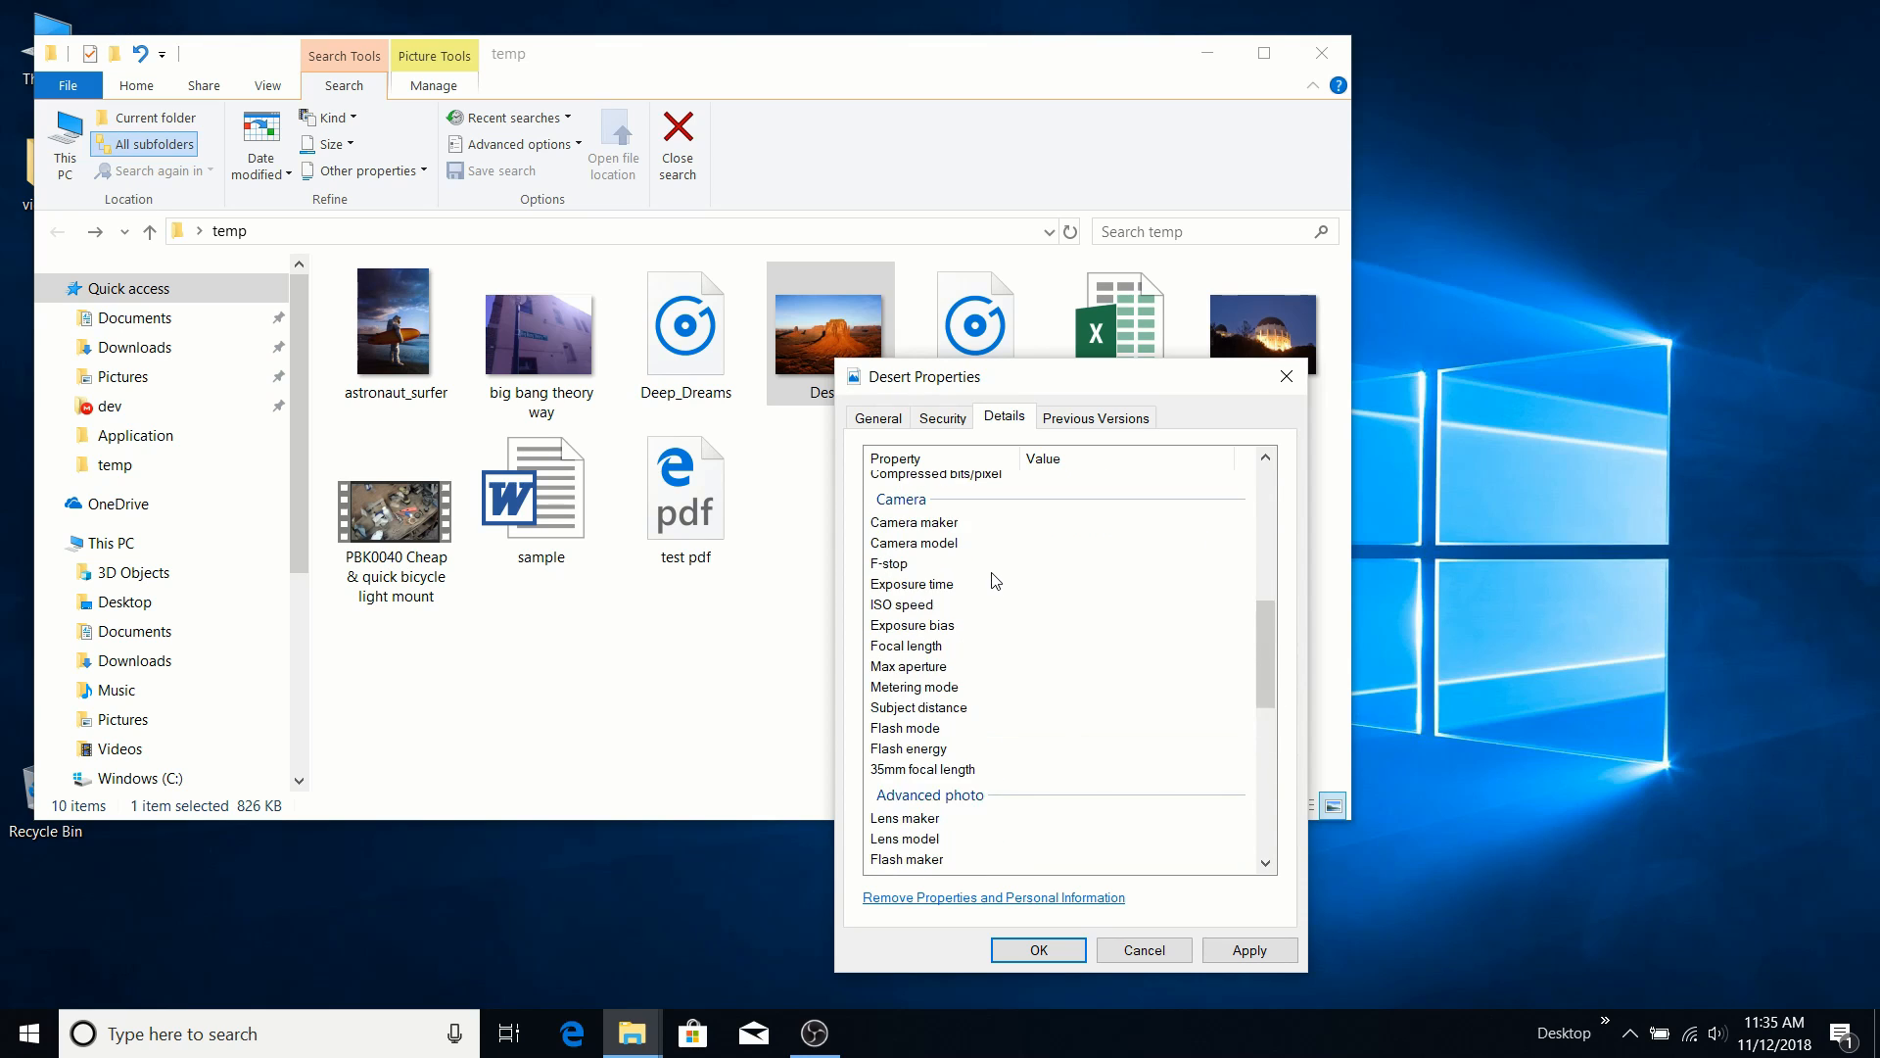
# Examine the advanced photo and file sections of the Desert image's details, and check the image's previous versions.
pyautogui.scroll(-8, 991, 698)
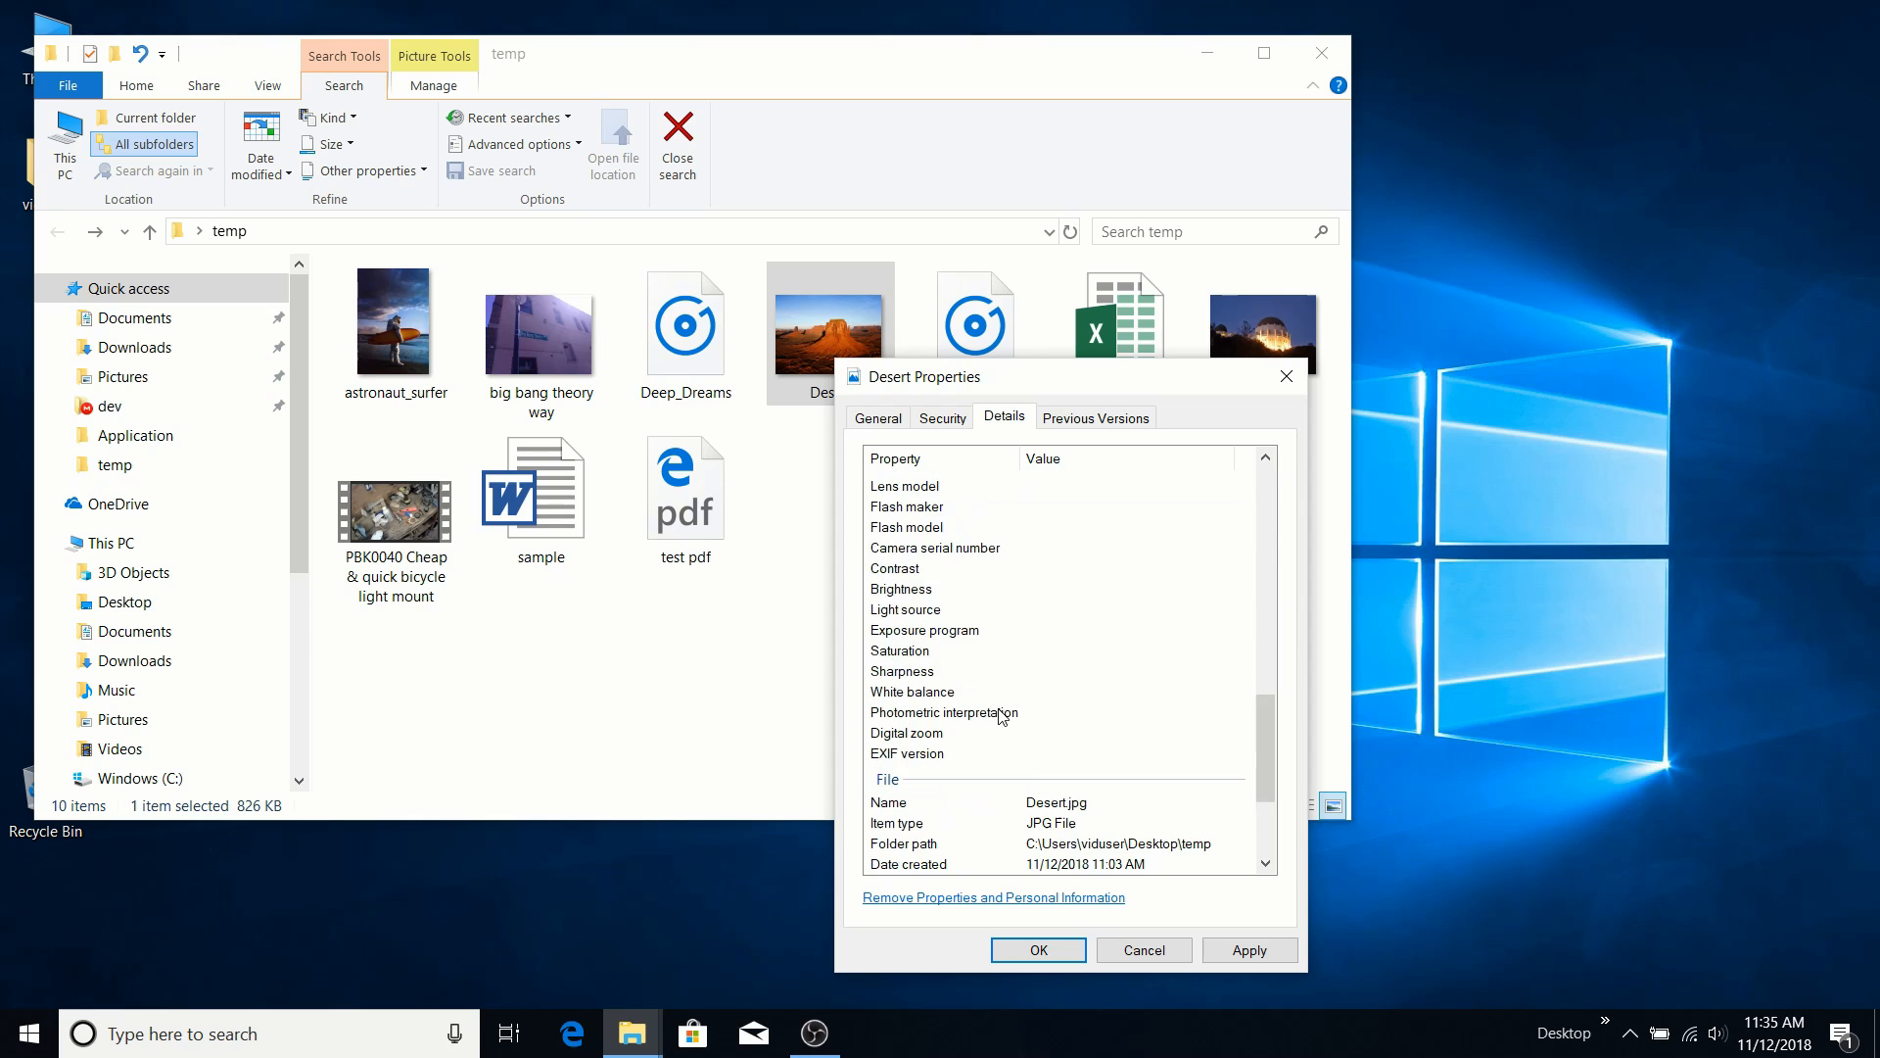
pyautogui.scroll(-1, 1003, 716)
pyautogui.scroll(8, 999, 724)
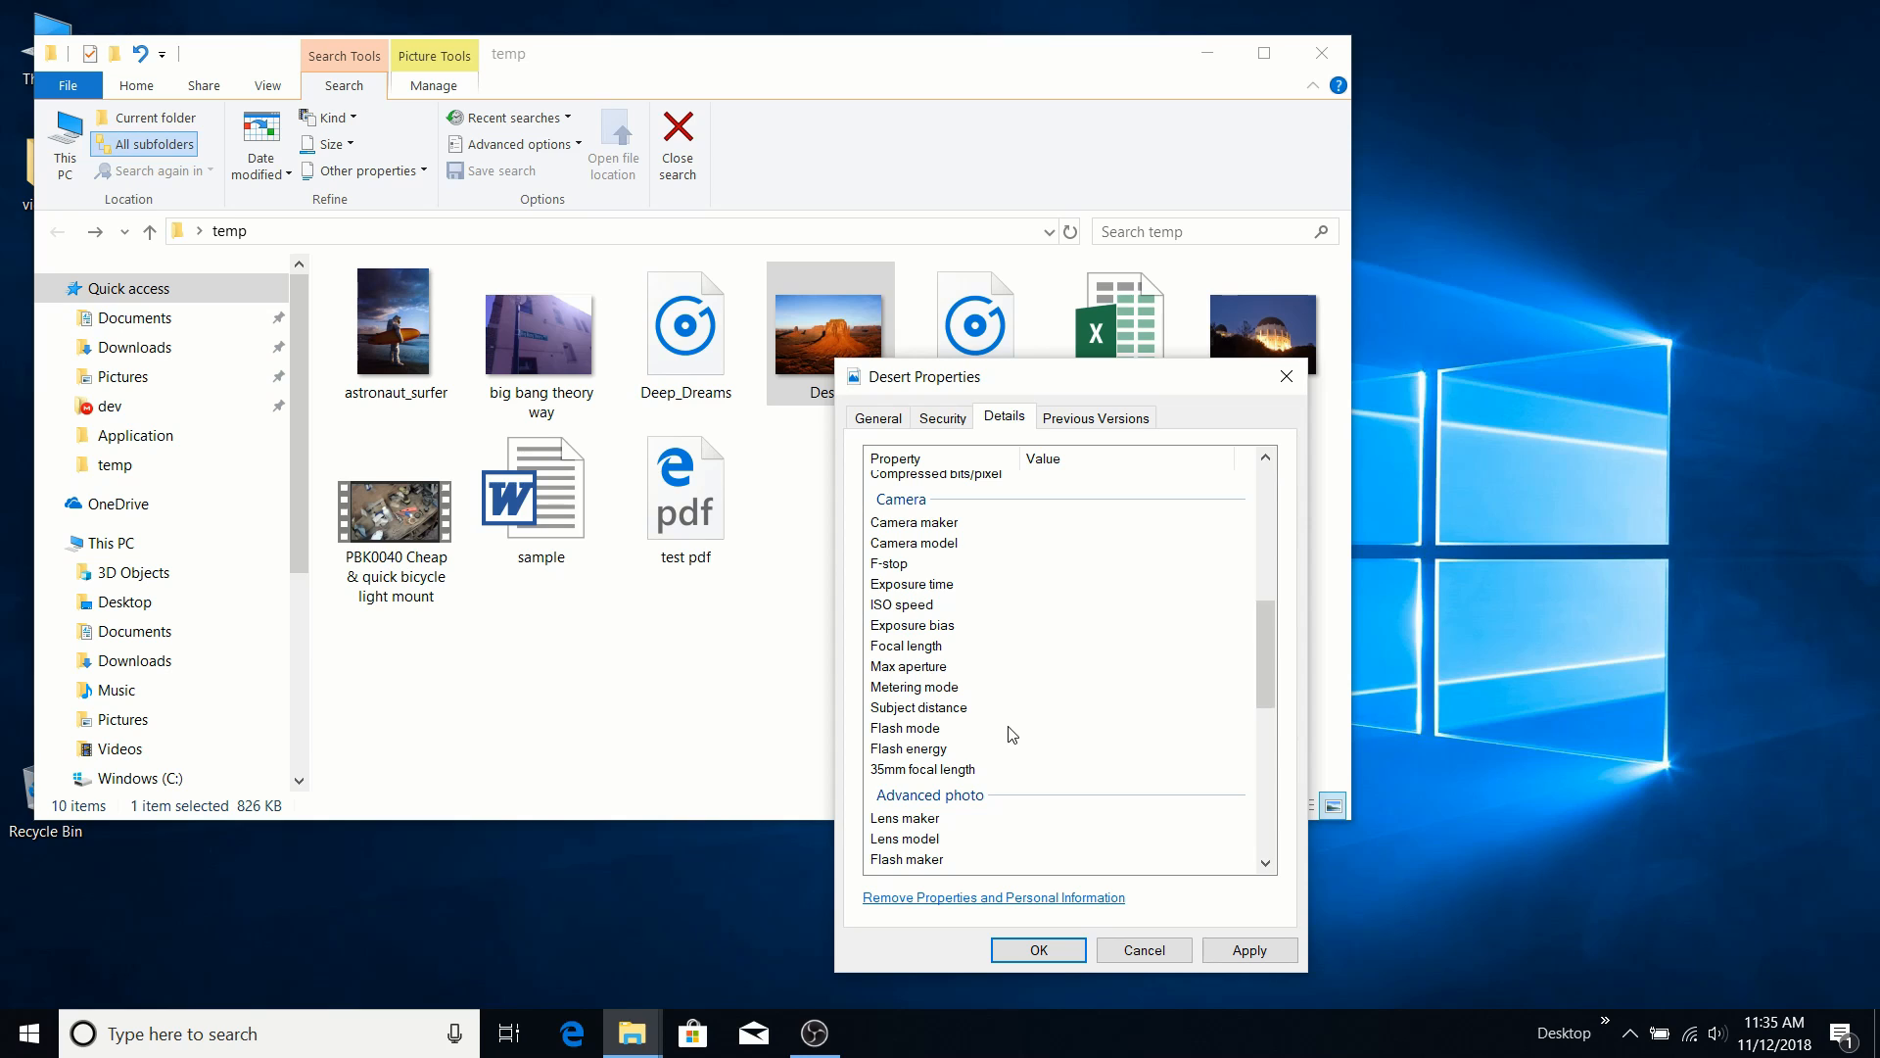
pyautogui.scroll(-7, 1013, 735)
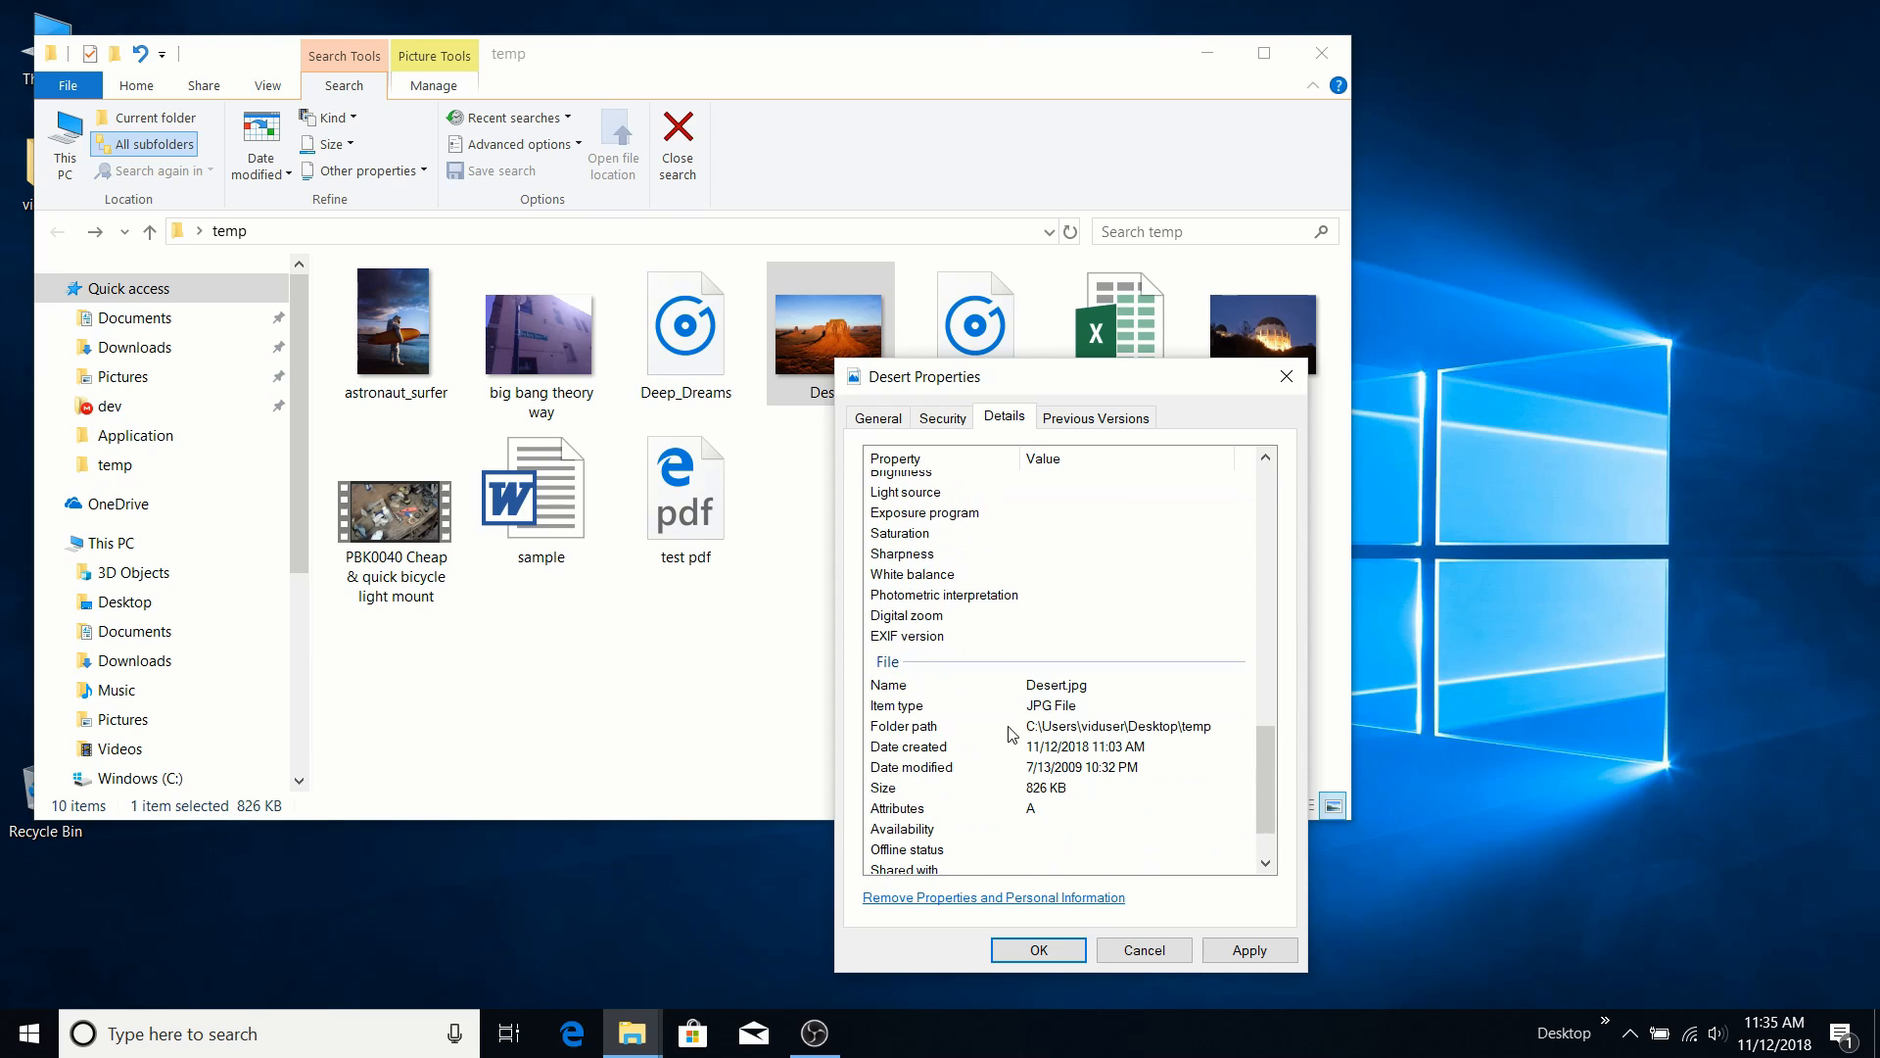
pyautogui.click(1080, 417)
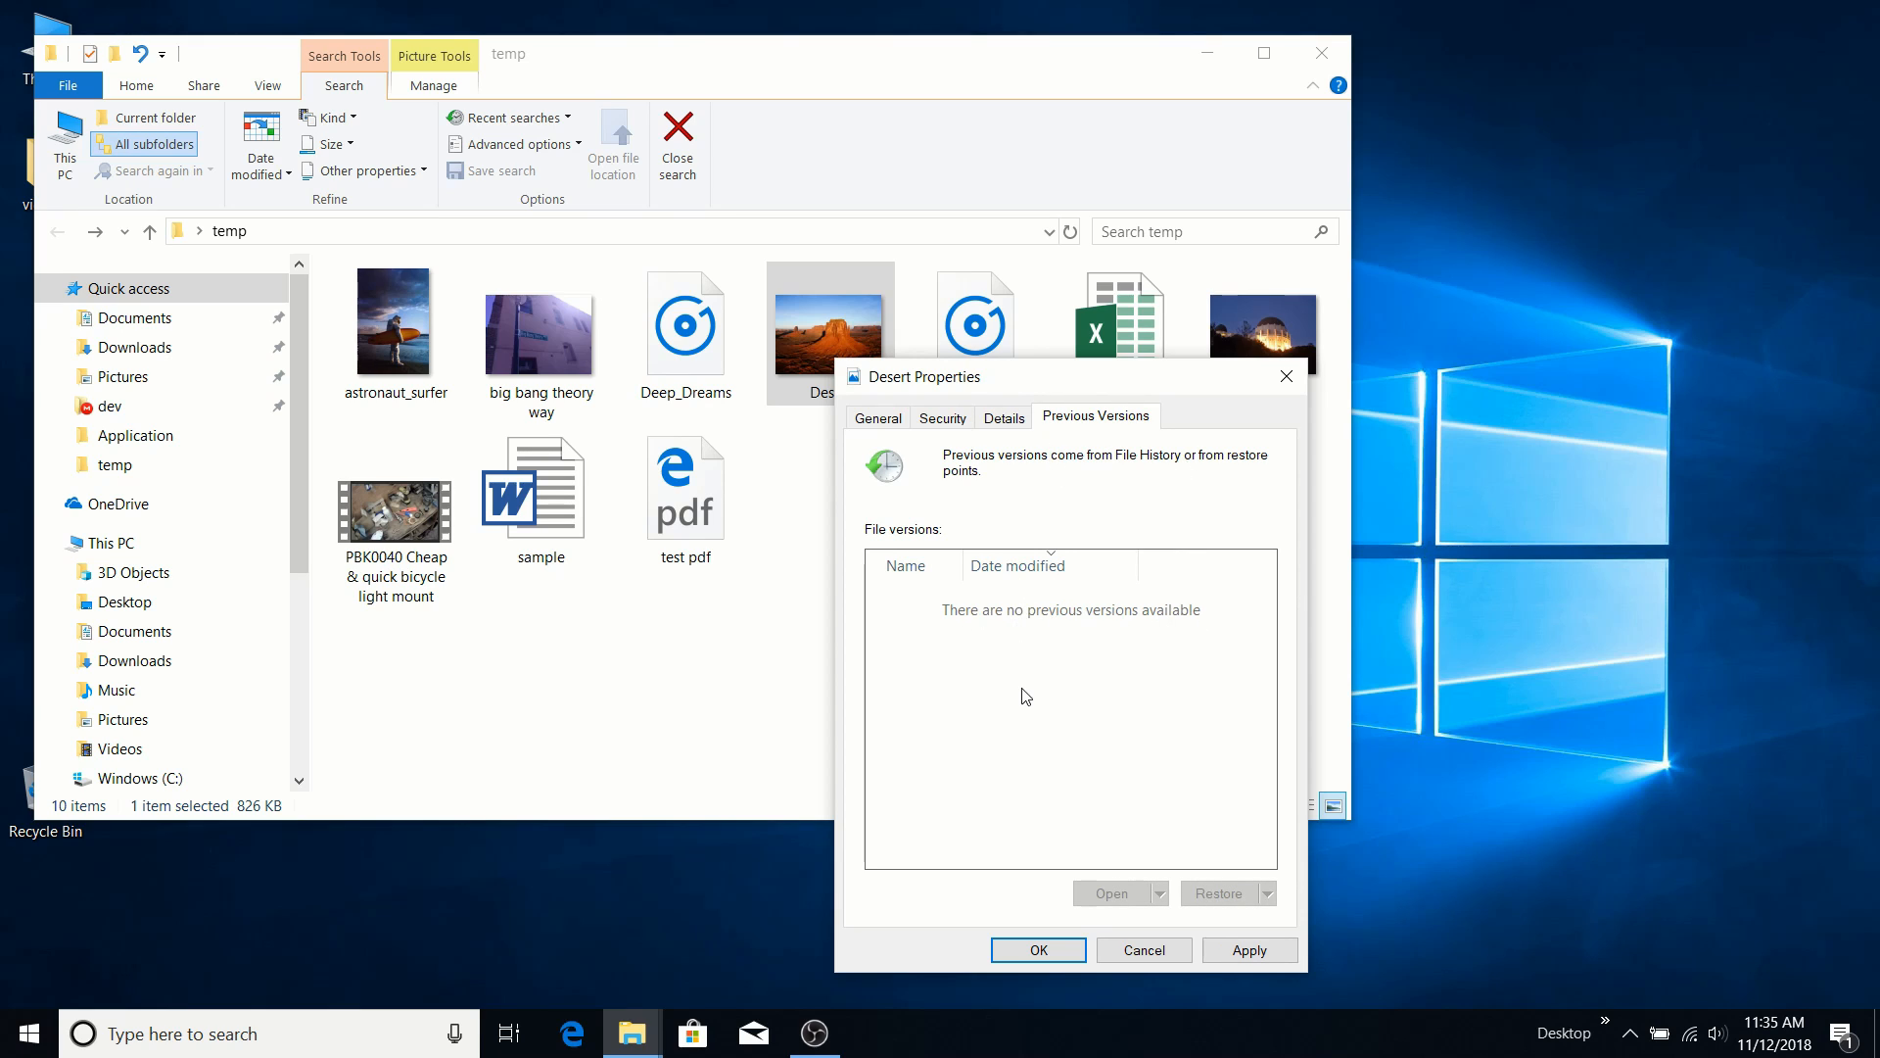
# Dismiss the Desert image's properties without applying changes and close the temp folder window.
pyautogui.click(1144, 950)
pyautogui.click(1057, 672)
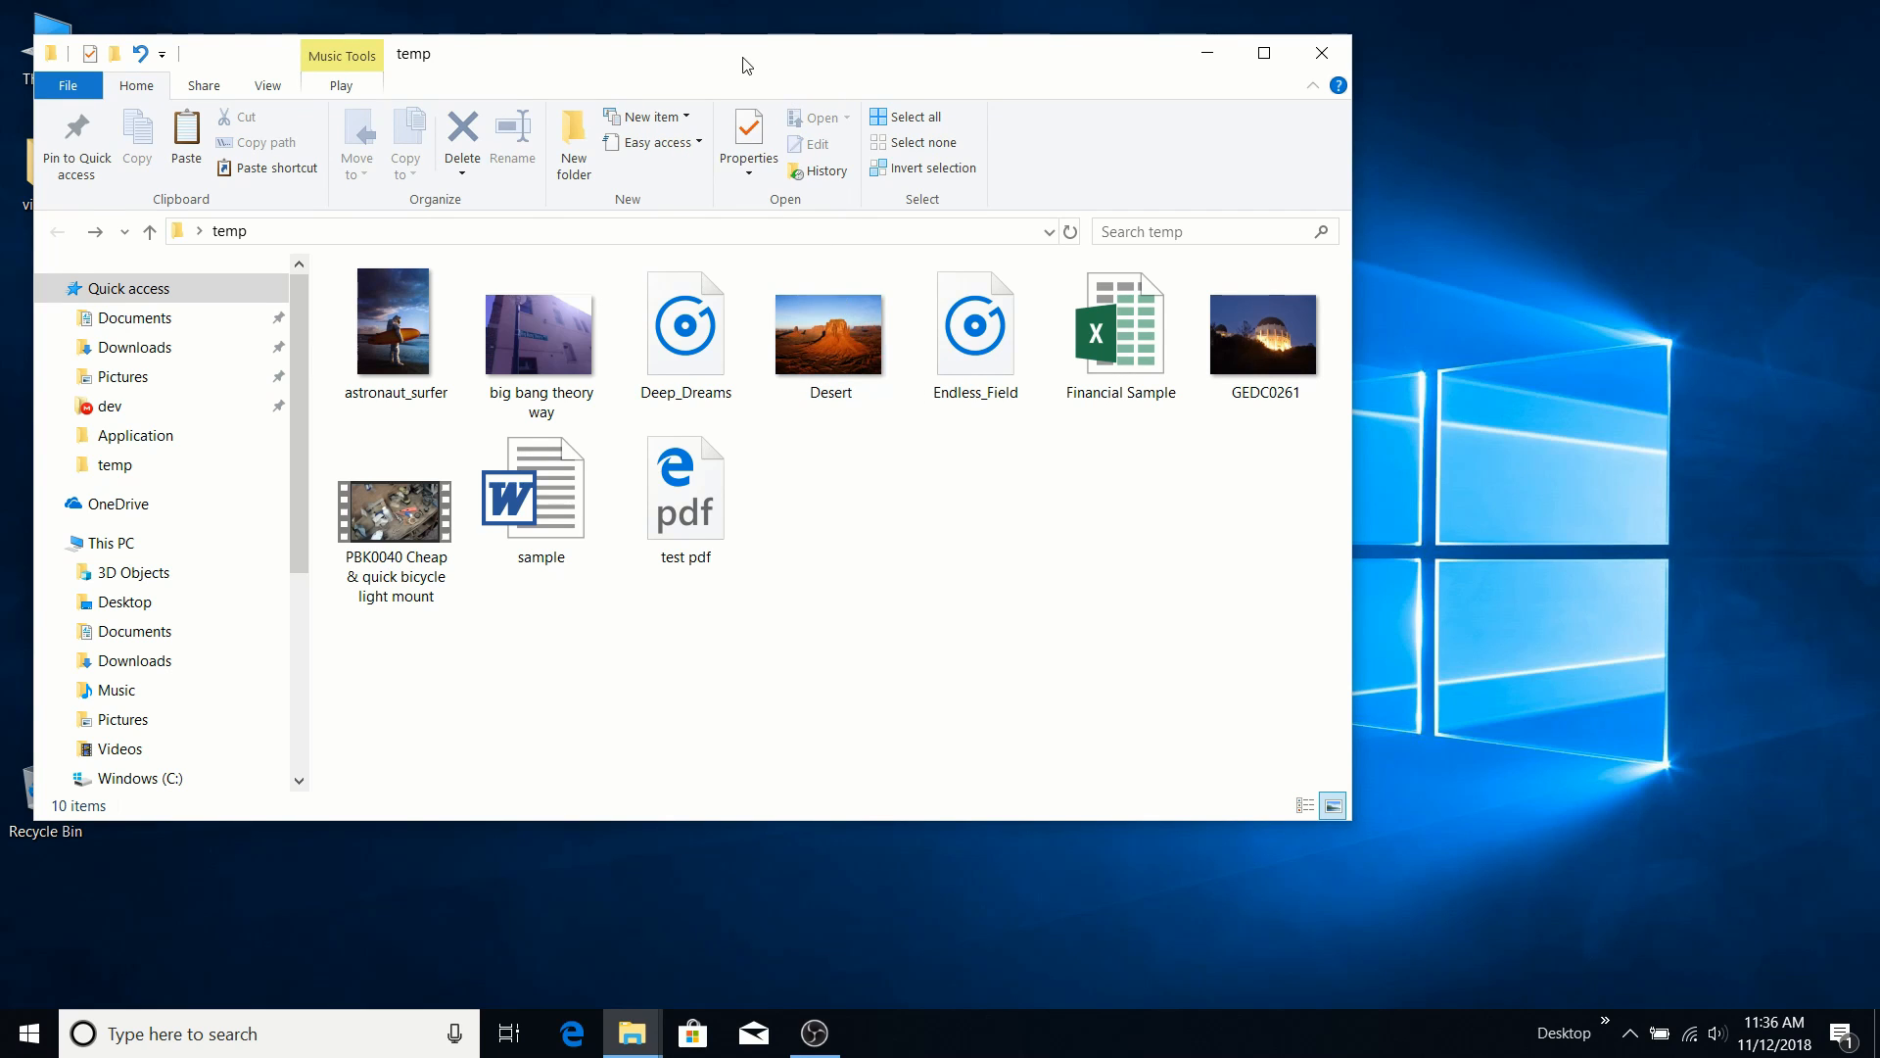
pyautogui.moveTo(760, 65); pyautogui.dragTo(1082, 126)
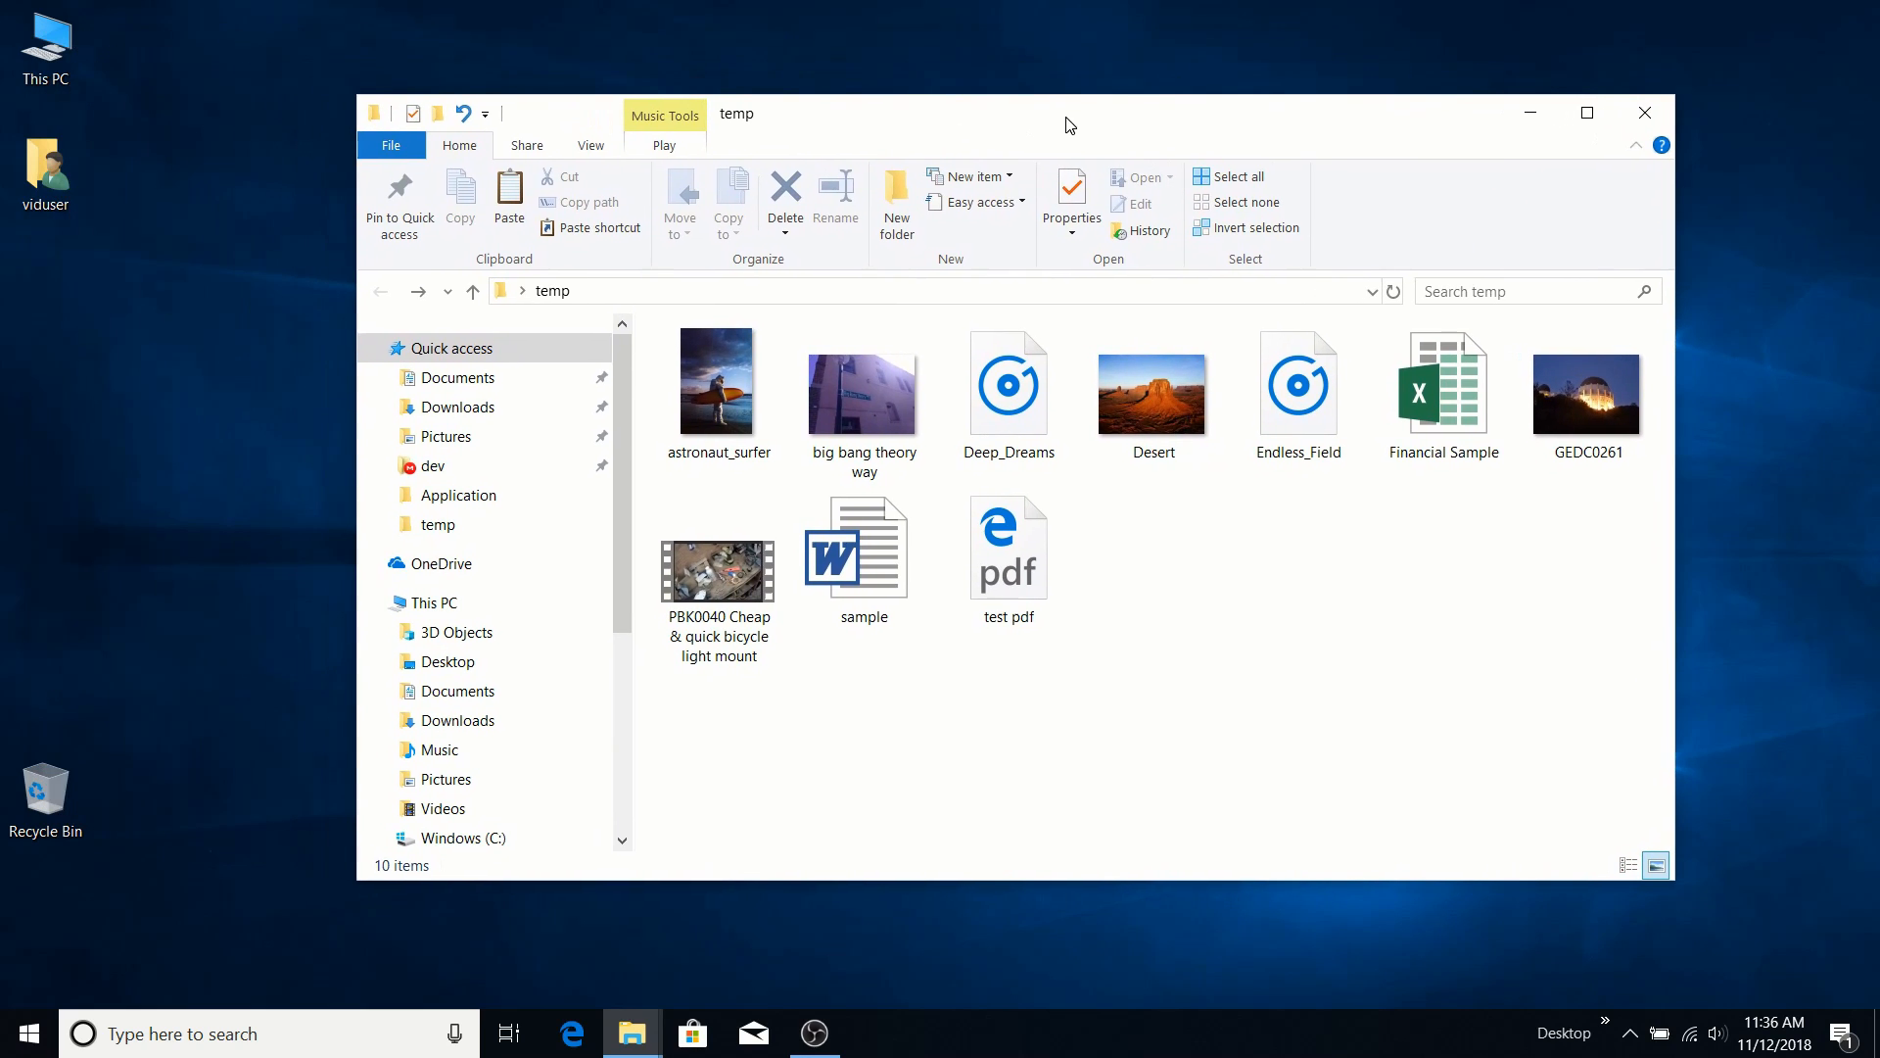
pyautogui.click(1658, 99)
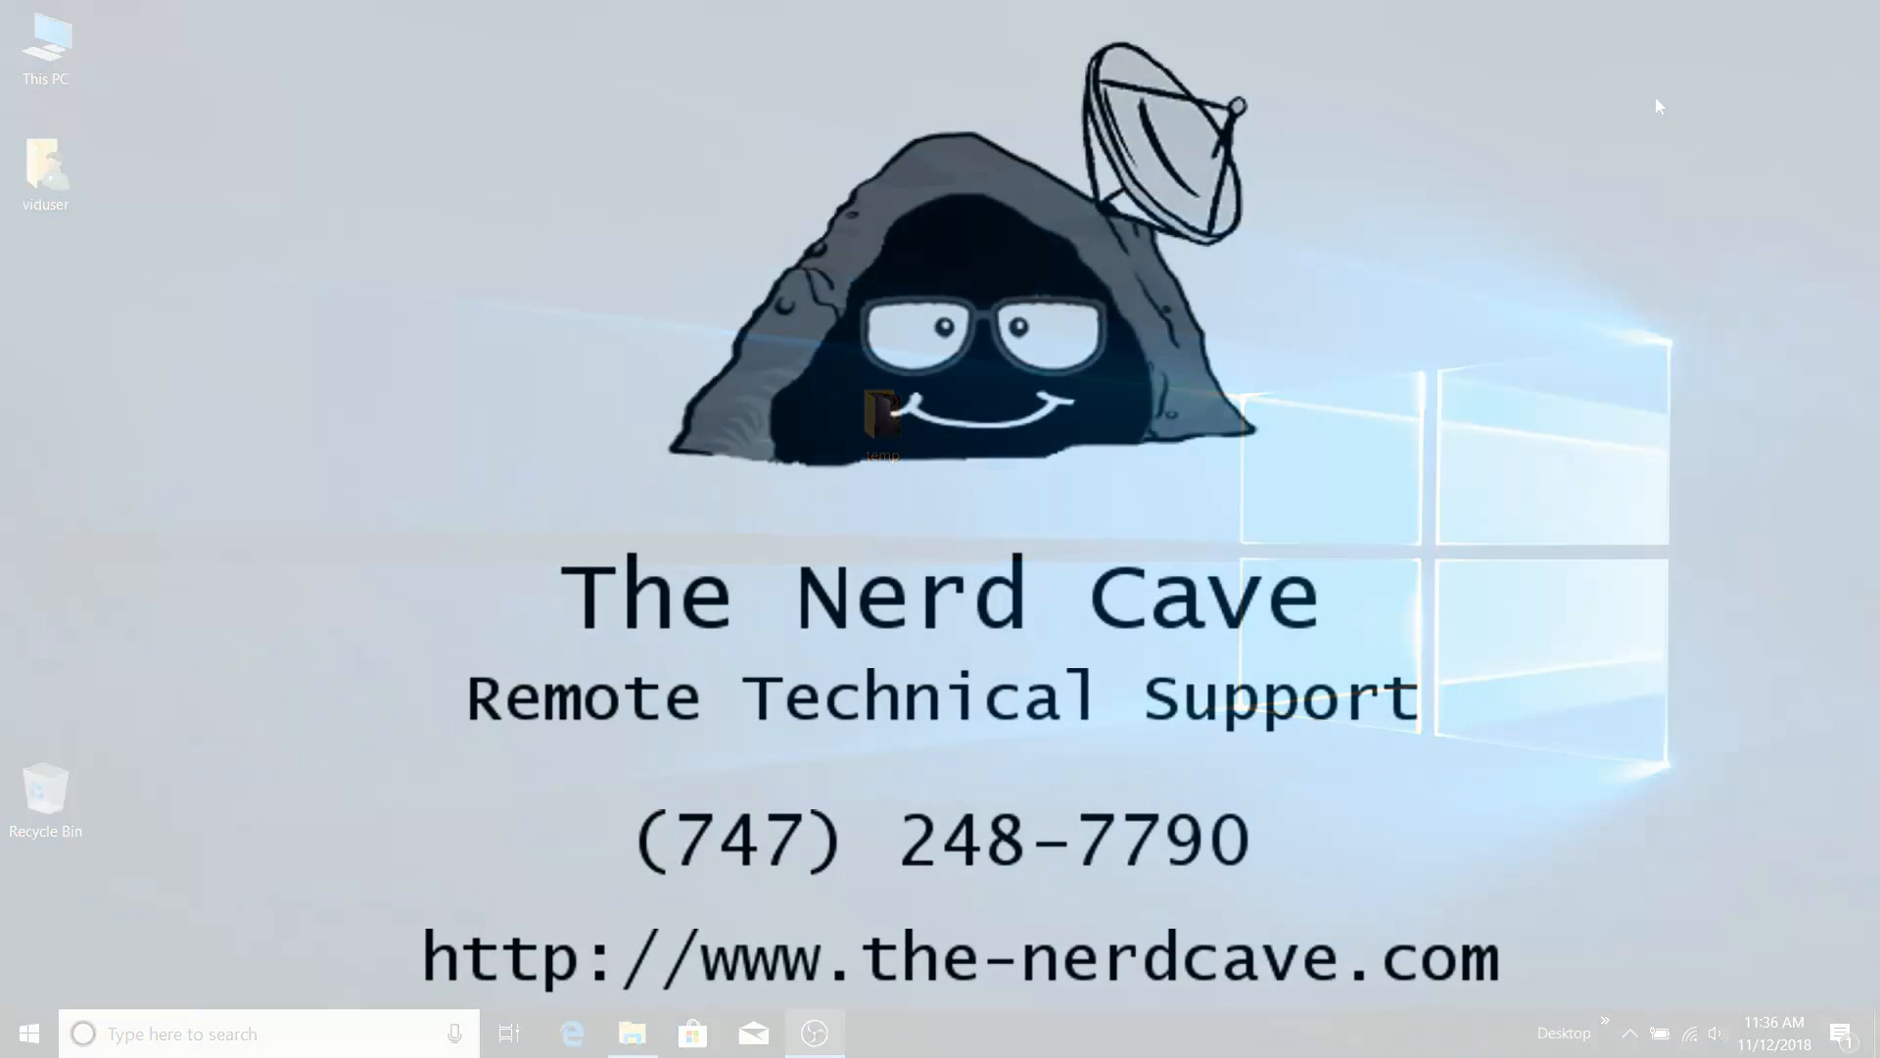